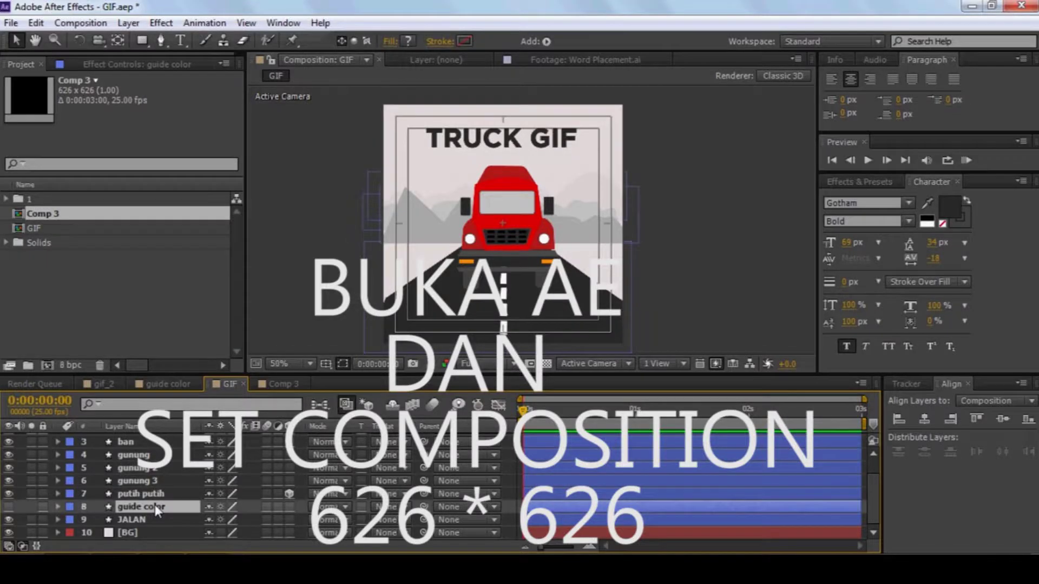
- Switch to Comp 3 and turn on the guide color layer's visibility
left_click(283, 383)
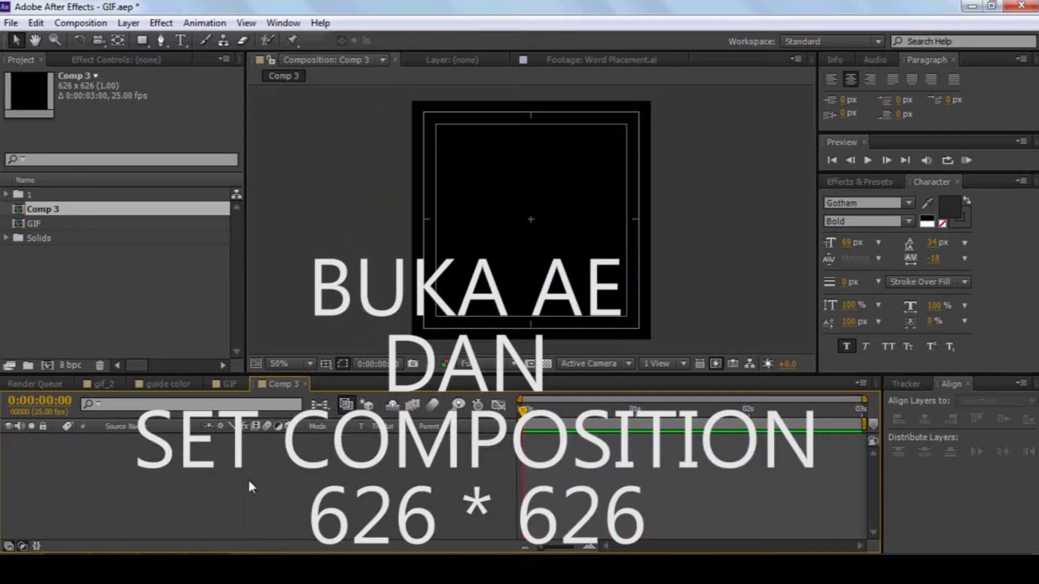
left_click(9, 440)
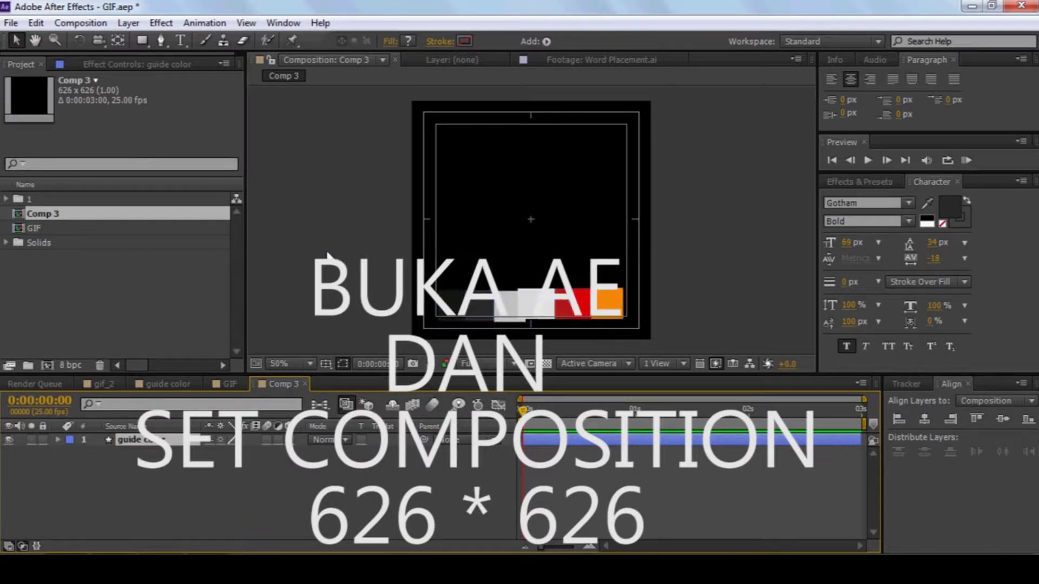
left_click(330, 255)
left_click(142, 40)
- Create a new solid with colour FFFFFF named BG
left_click(129, 22)
mouse_move(162, 32)
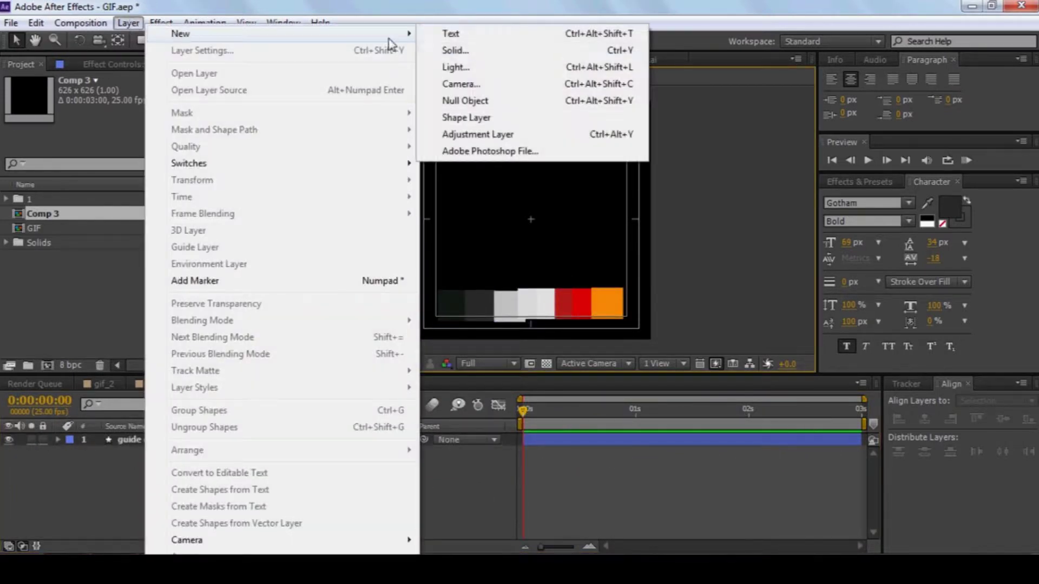
left_click(516, 50)
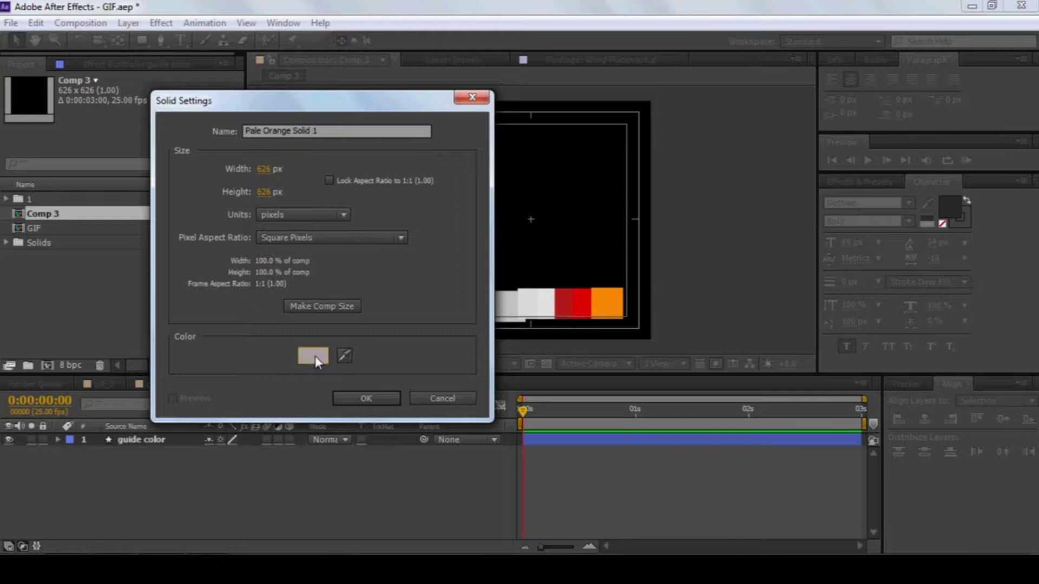
left_click(314, 356)
type("FFFFFF")
left_click(396, 349)
left_click(295, 134)
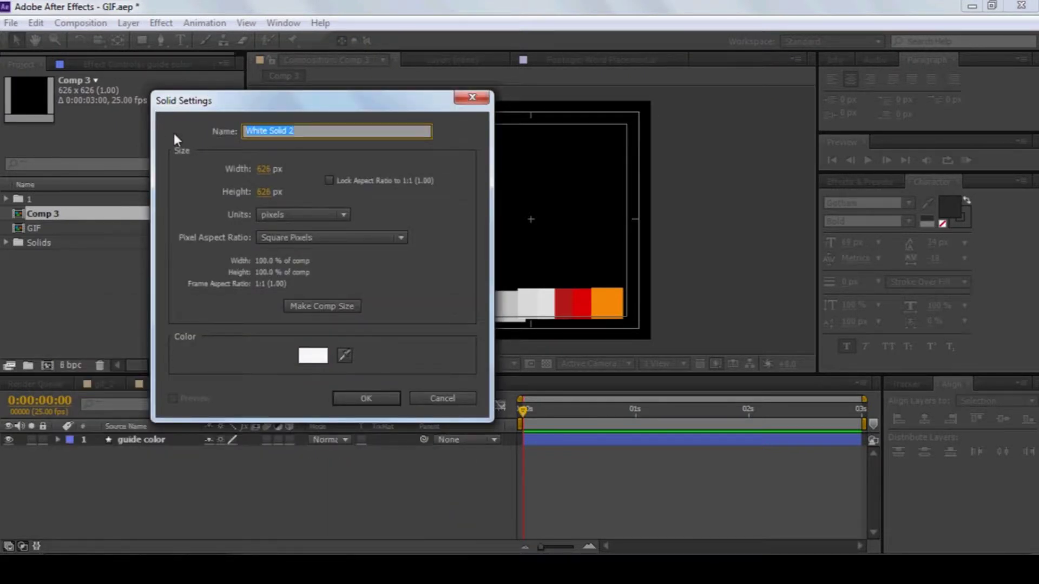
type("BG")
left_click(357, 401)
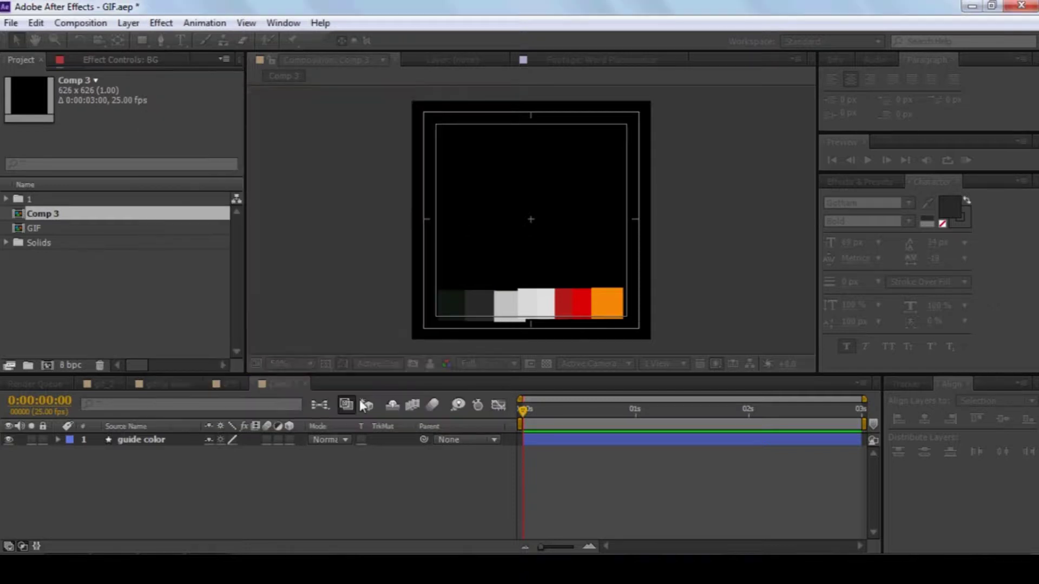
- Refresh the viewer, glance at the TRUCK GIF comp for reference, then return to Comp 3
key("Caps_Lock")
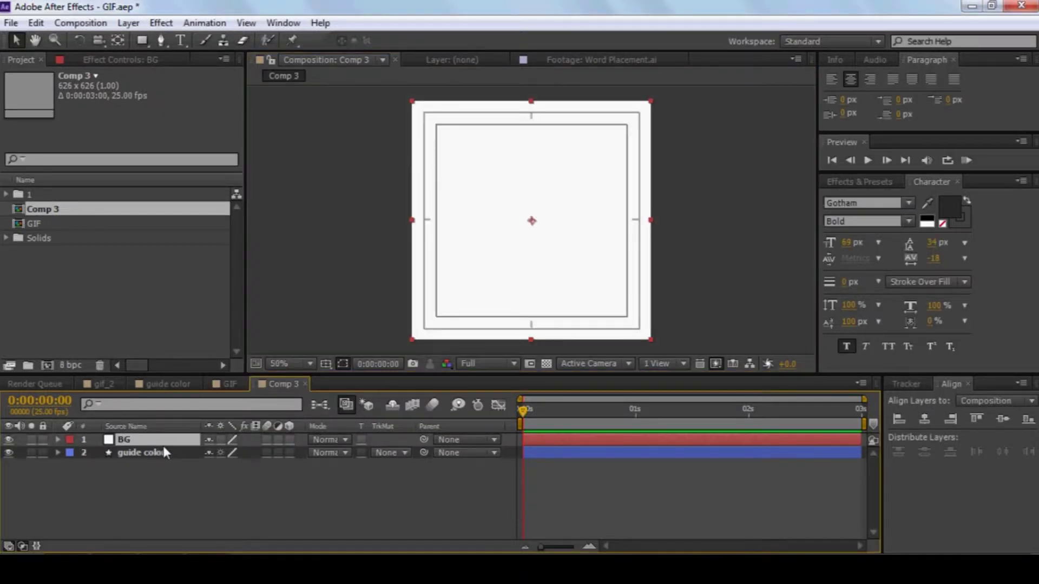
left_click(226, 383)
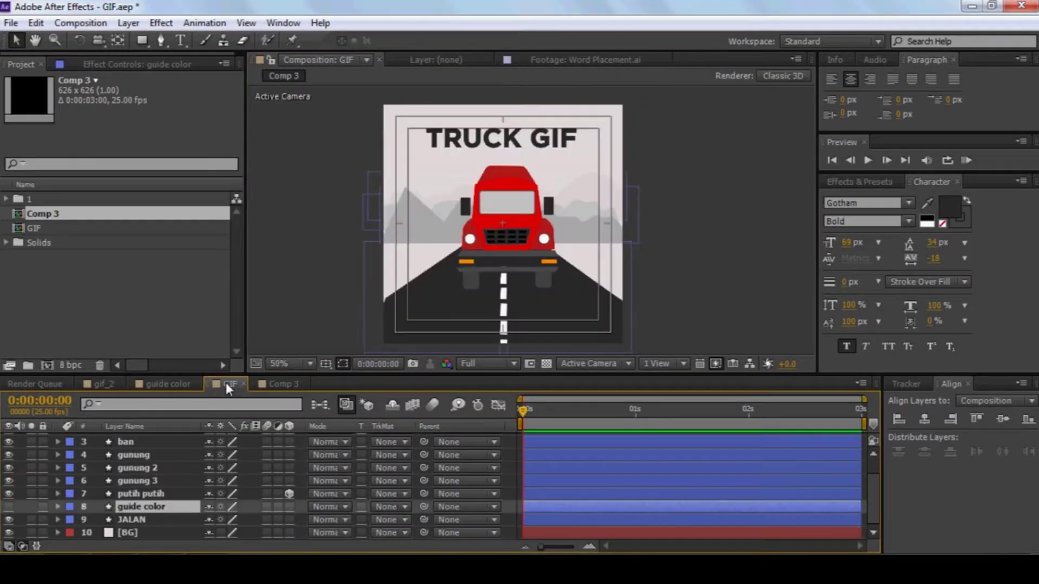
left_click(257, 384)
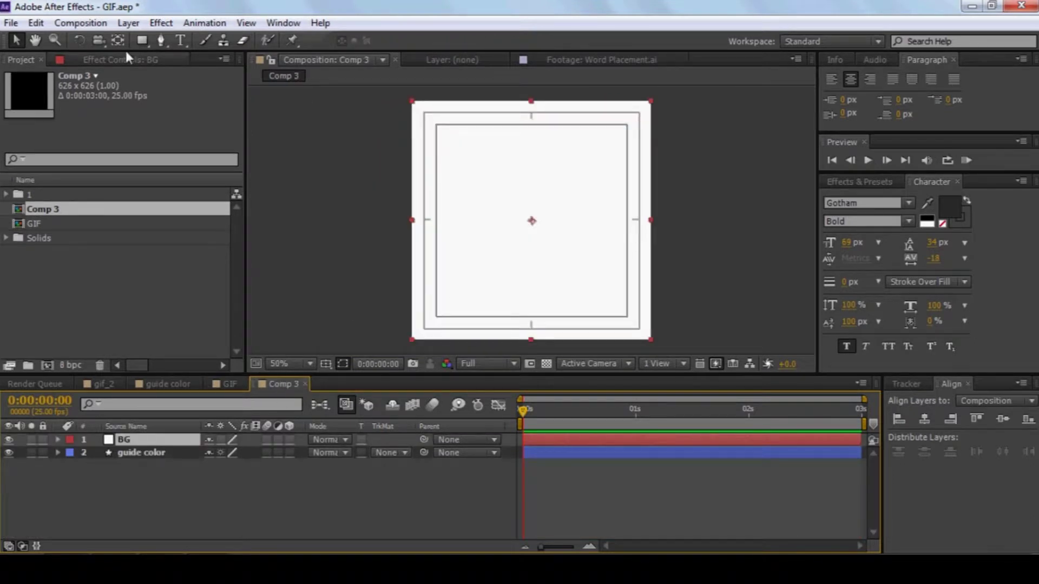
- With the Pen tool, draw a six-point road trapezoid across the bottom of the frame
left_click(159, 41)
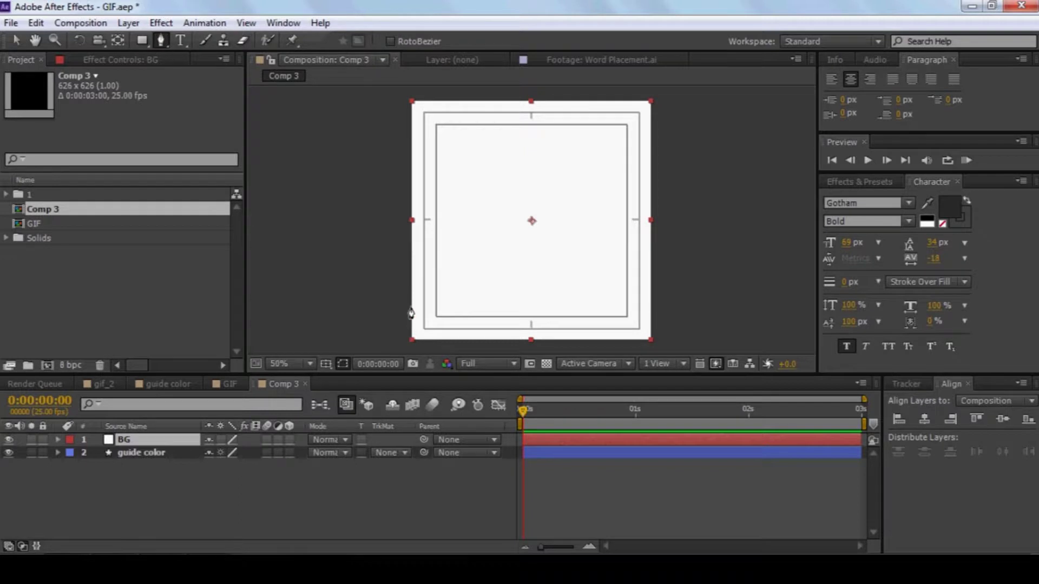
left_click(407, 295)
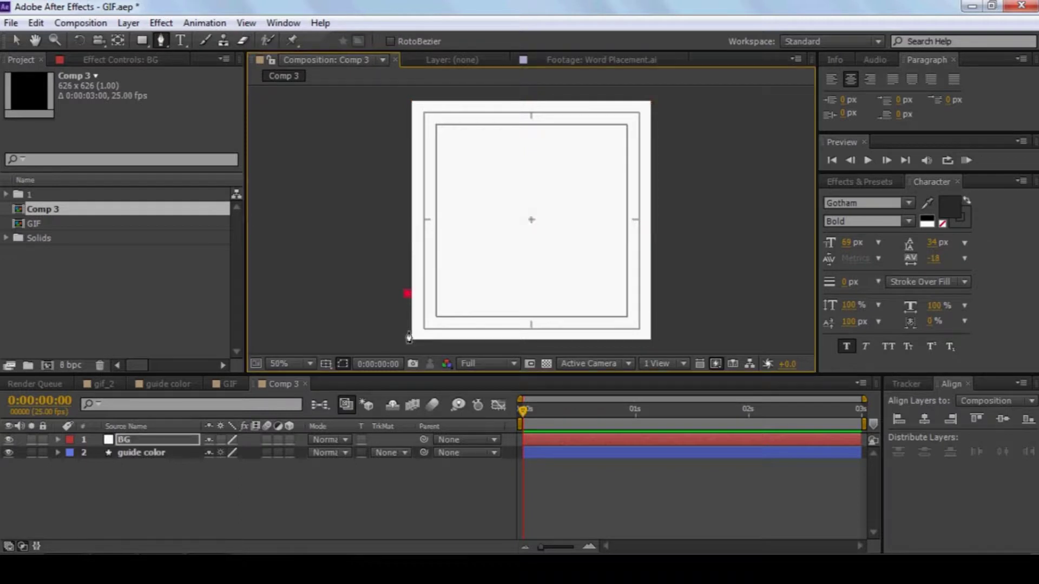
left_click(194, 486)
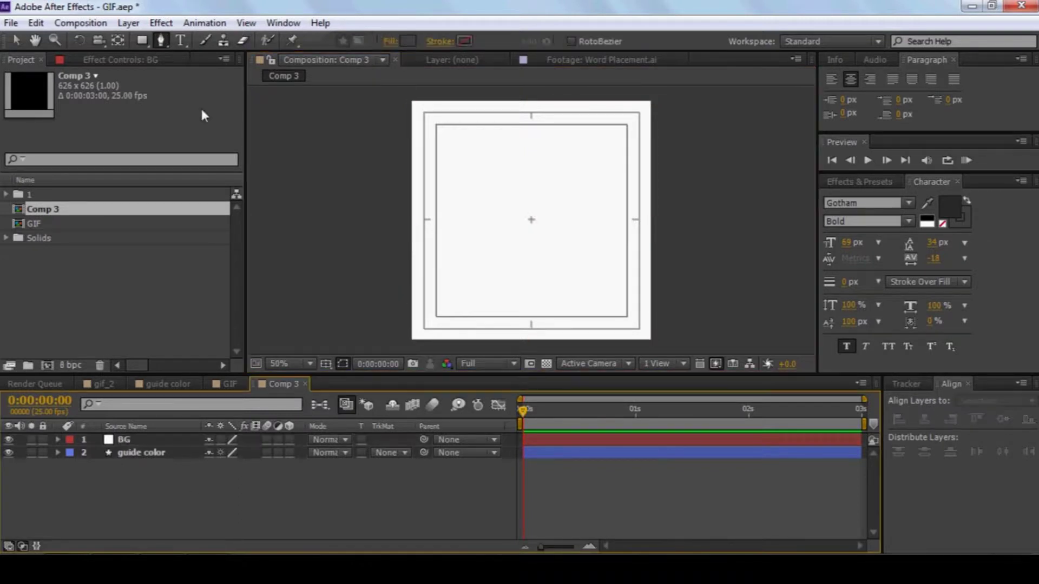
left_click(404, 286)
left_click(402, 342)
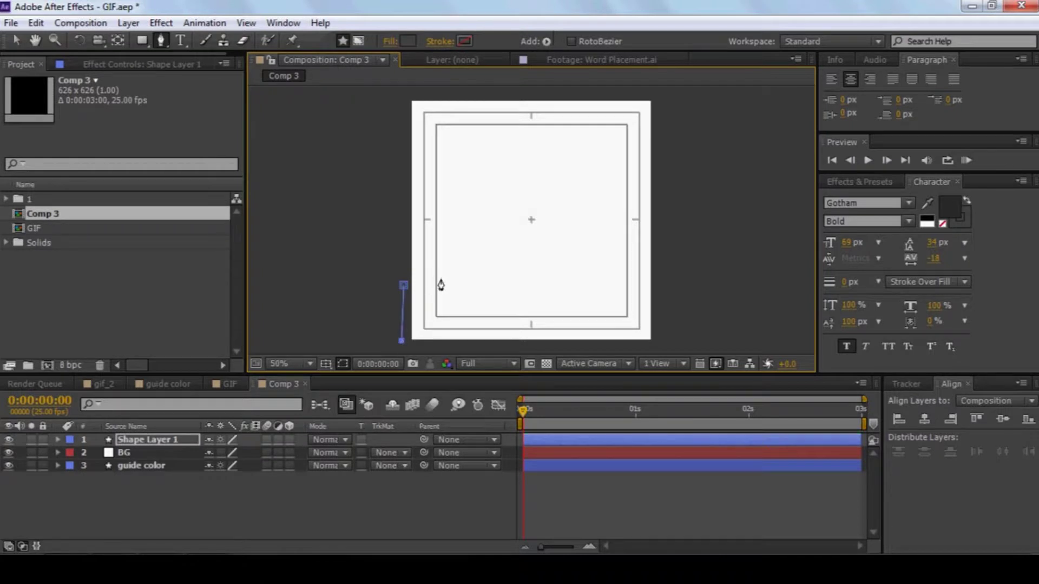
left_click(478, 235)
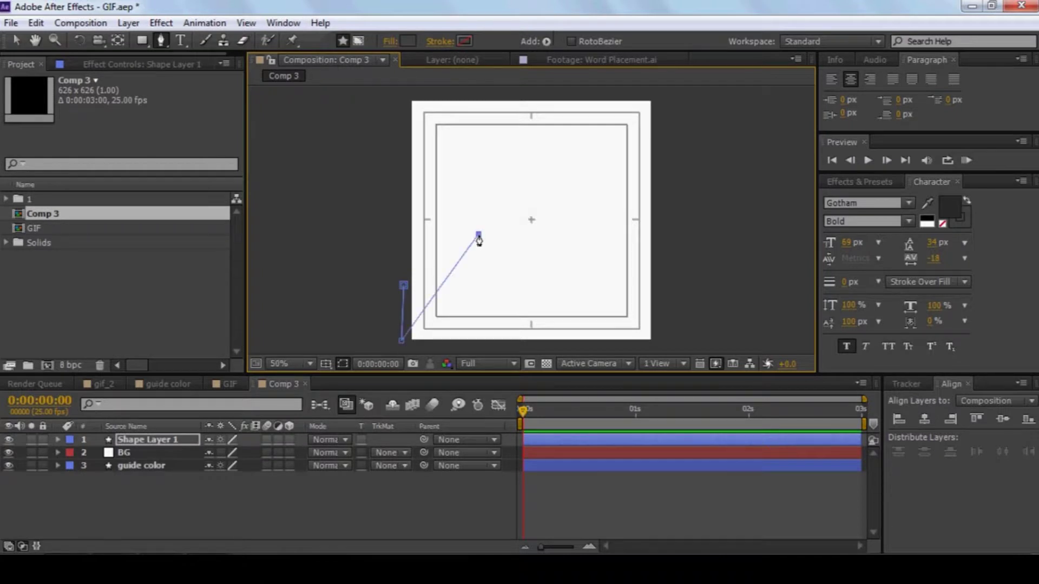
left_click(558, 235)
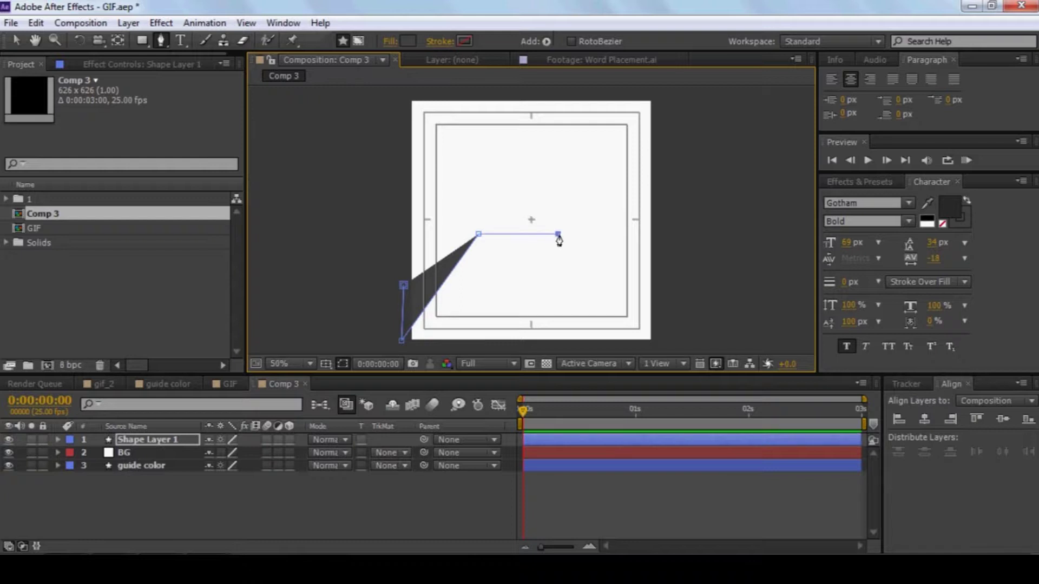
left_click(654, 291)
left_click(655, 348)
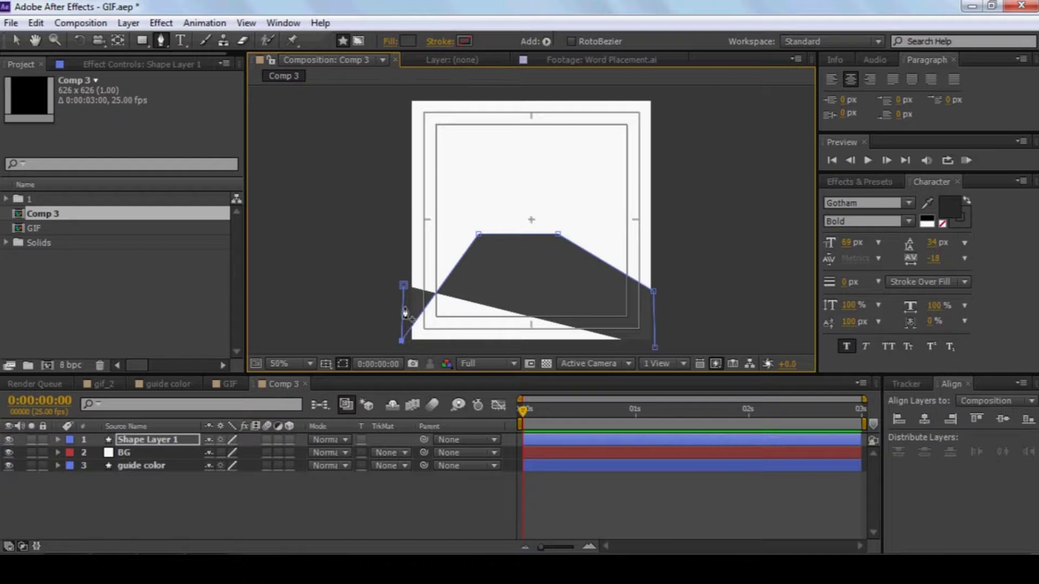
- Nudge the road's left-side vertices to refine its shape
left_click_drag(406, 290, 409, 303)
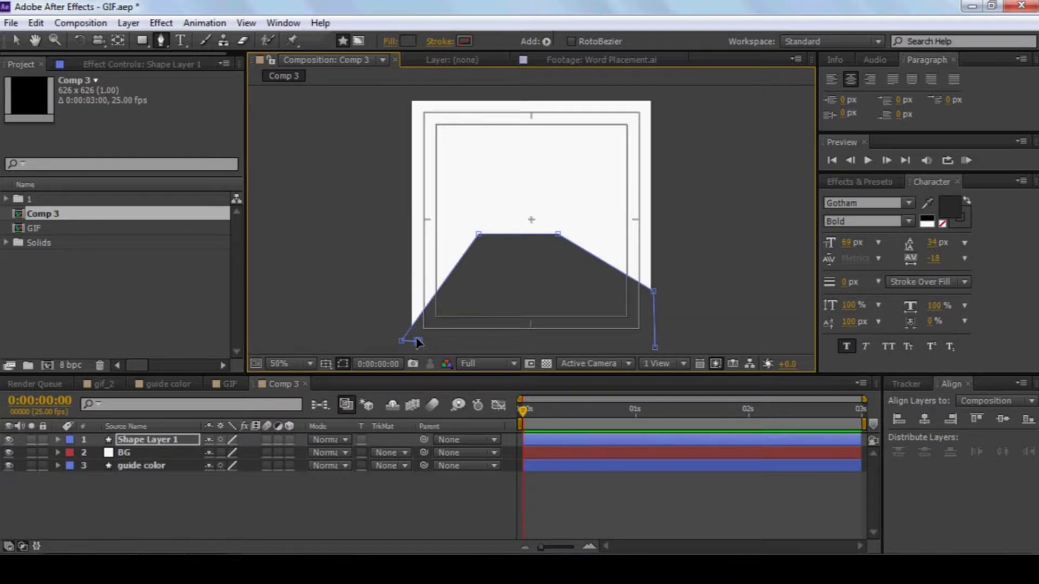
left_click_drag(402, 341, 416, 342)
left_click_drag(406, 298, 404, 287)
left_click_drag(416, 342, 406, 342)
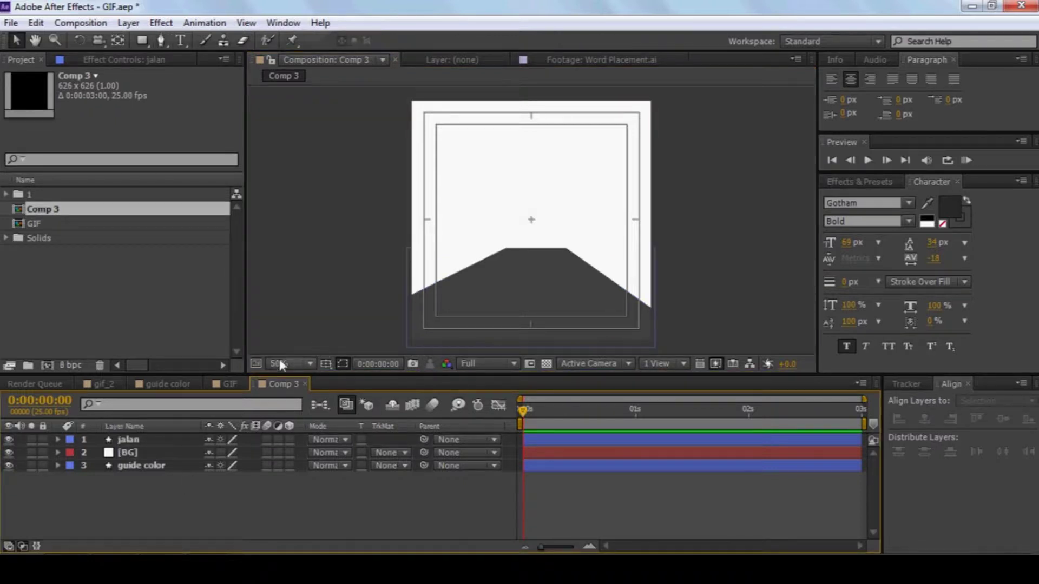
- Draw a small quadrilateral road marking at the road's bottom centre
left_click(160, 44)
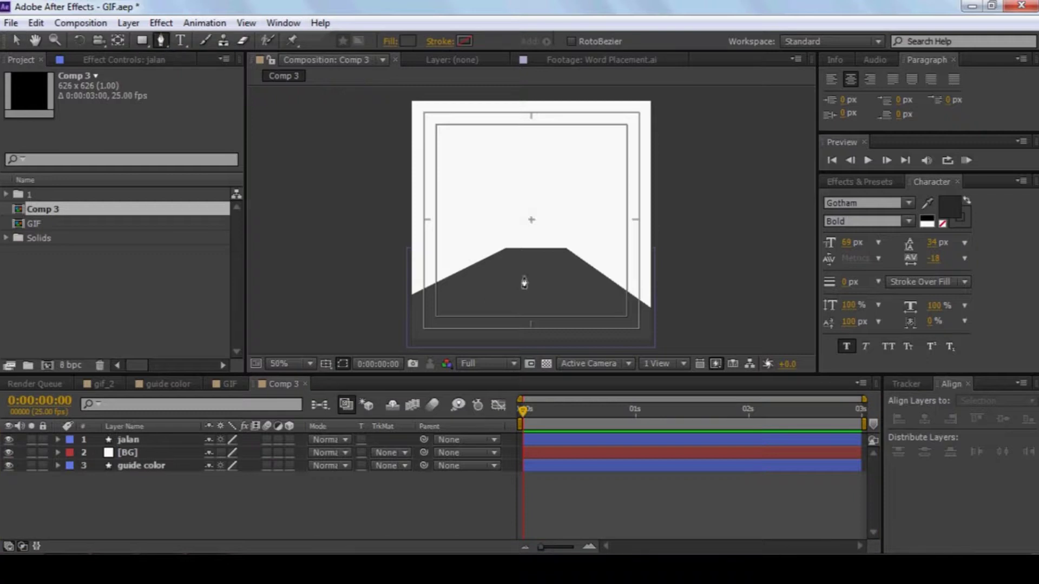
left_click(523, 331)
left_click(544, 309)
left_click(542, 332)
left_click(523, 331)
left_click_drag(546, 312, 541, 313)
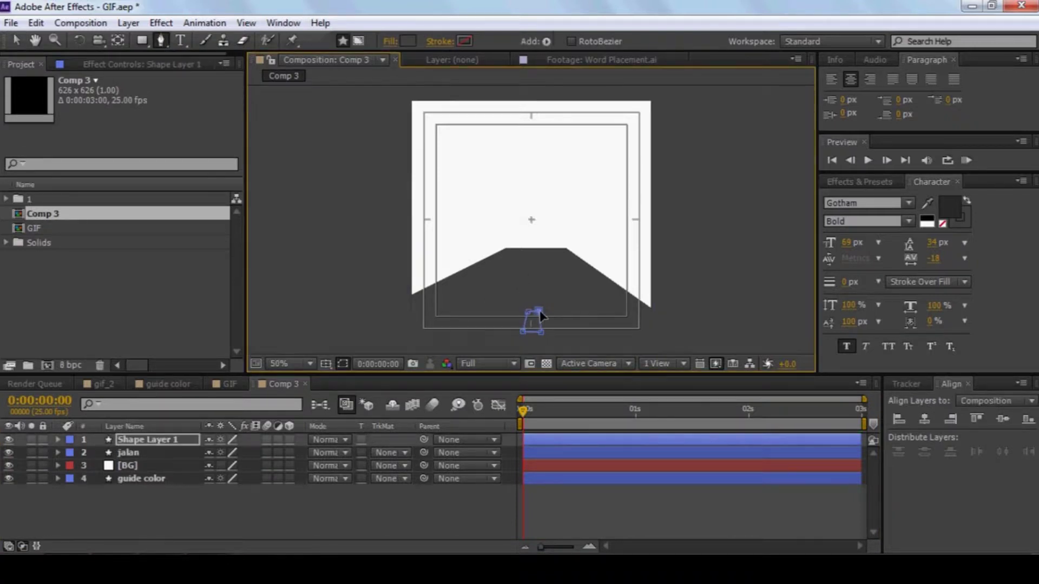
- Fill the marking white and rename its layer putih
left_click(408, 41)
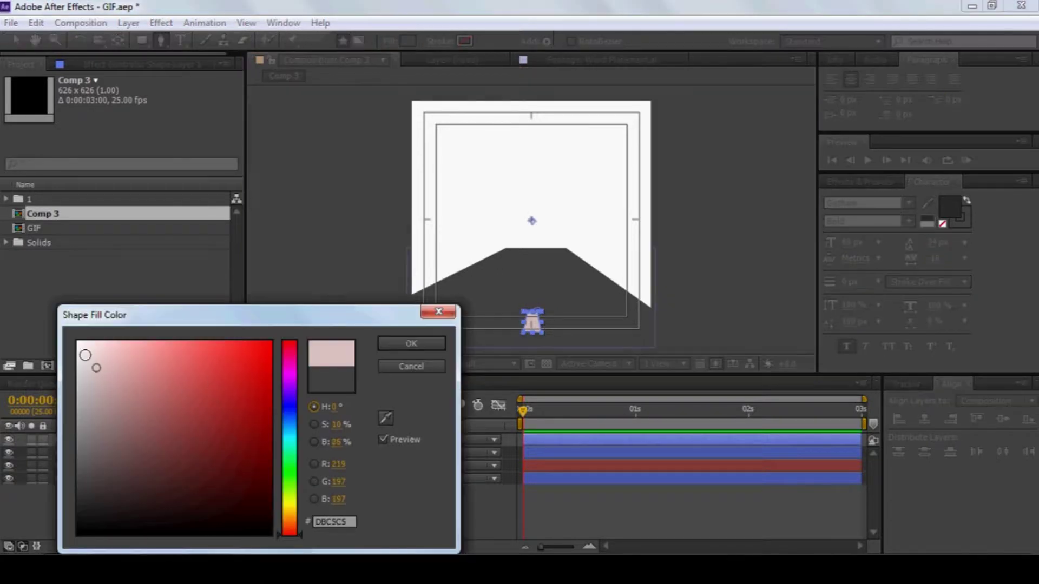
left_click(411, 344)
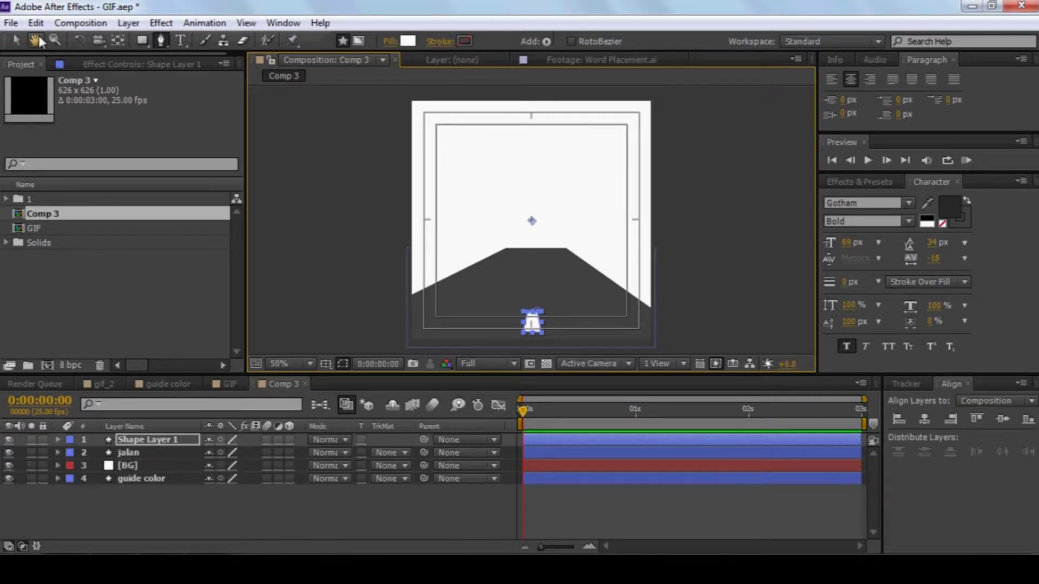
left_click(16, 40)
left_click(706, 284)
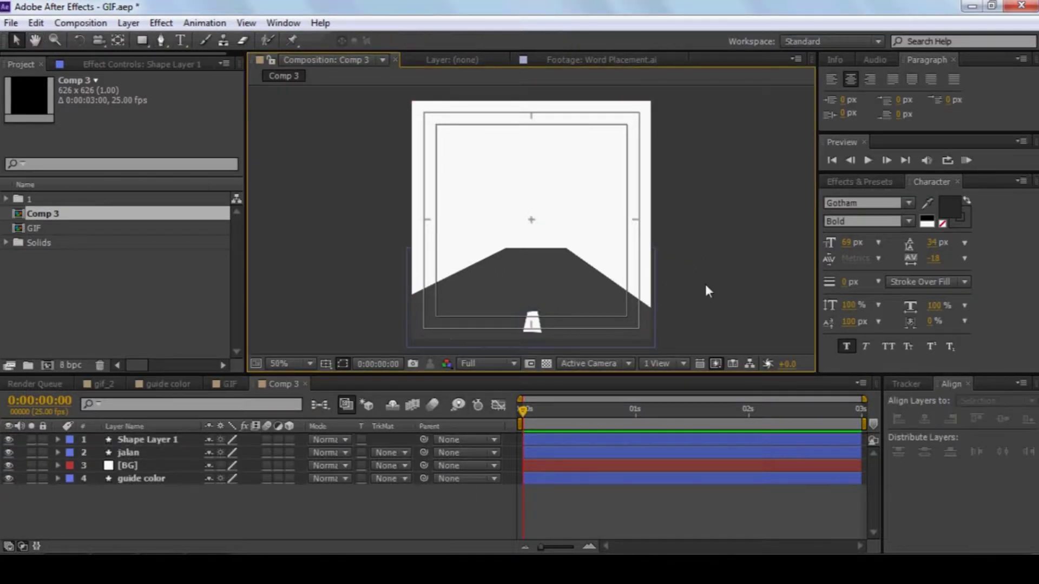
left_click(157, 440)
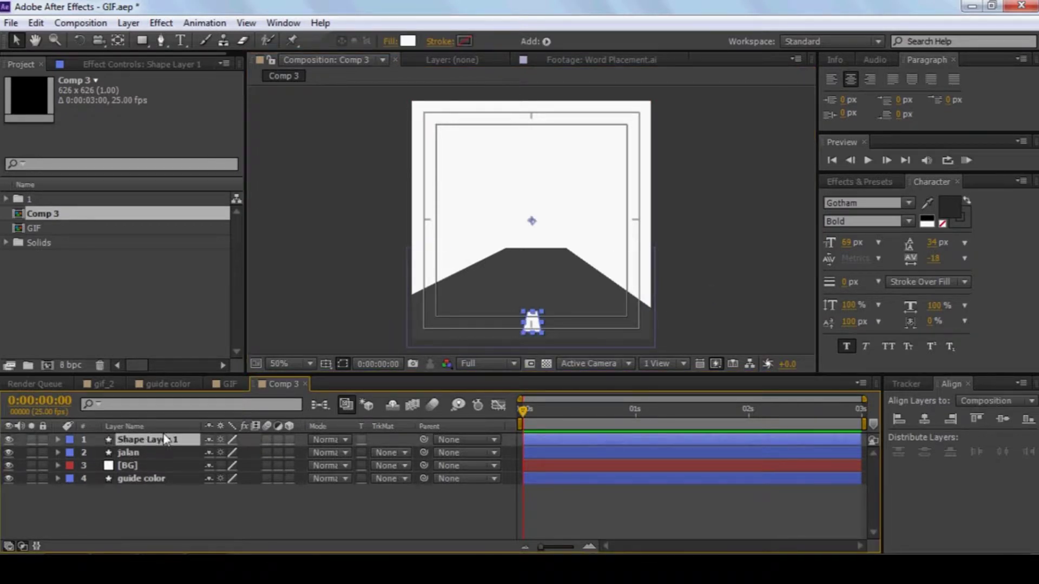
key("Return")
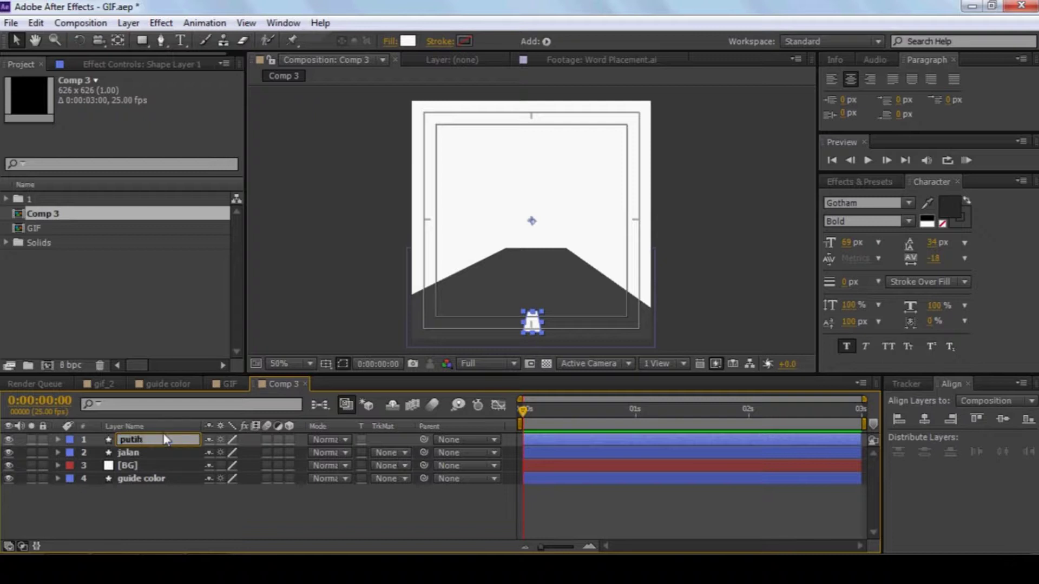
key("Return")
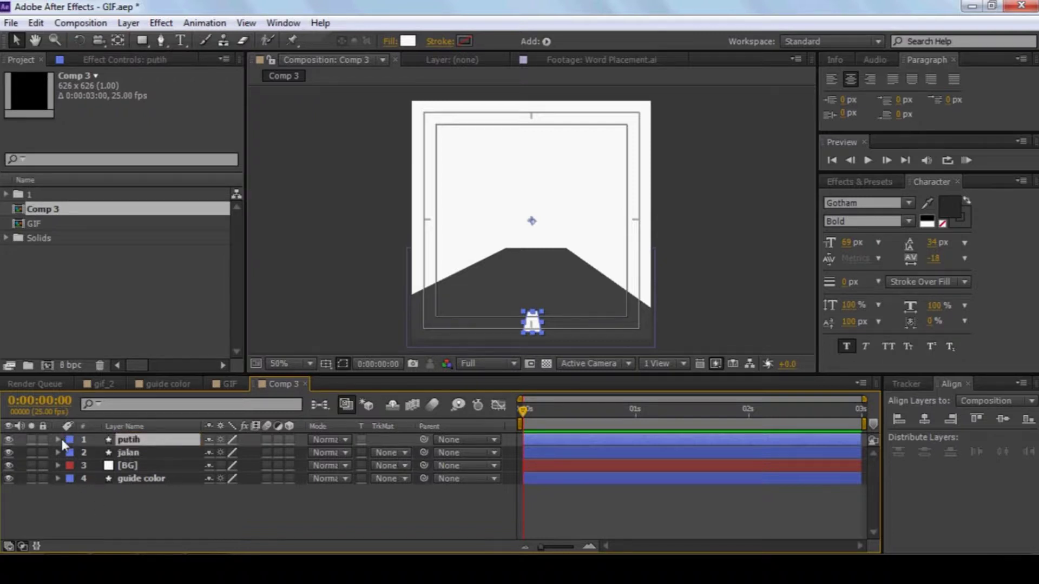
- Add a Repeater to the putih layer's Shape 1 group
left_click(58, 439)
left_click(70, 453)
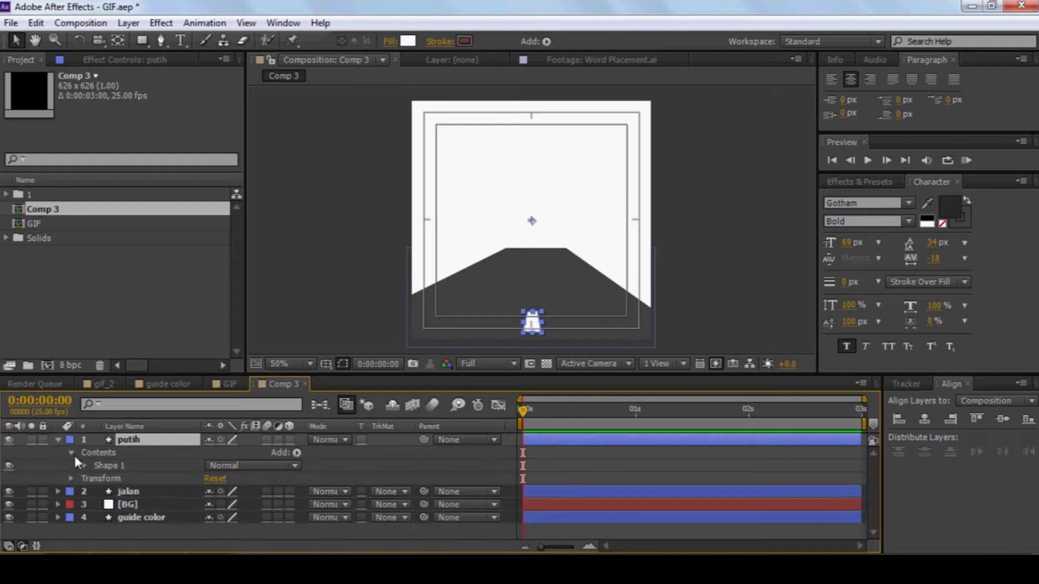
left_click(123, 466)
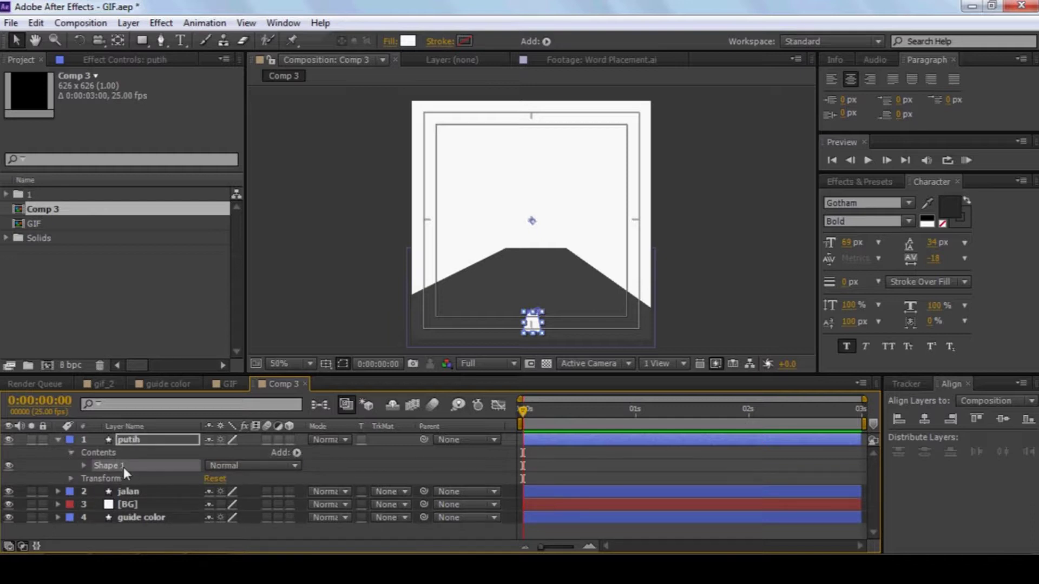
left_click(297, 453)
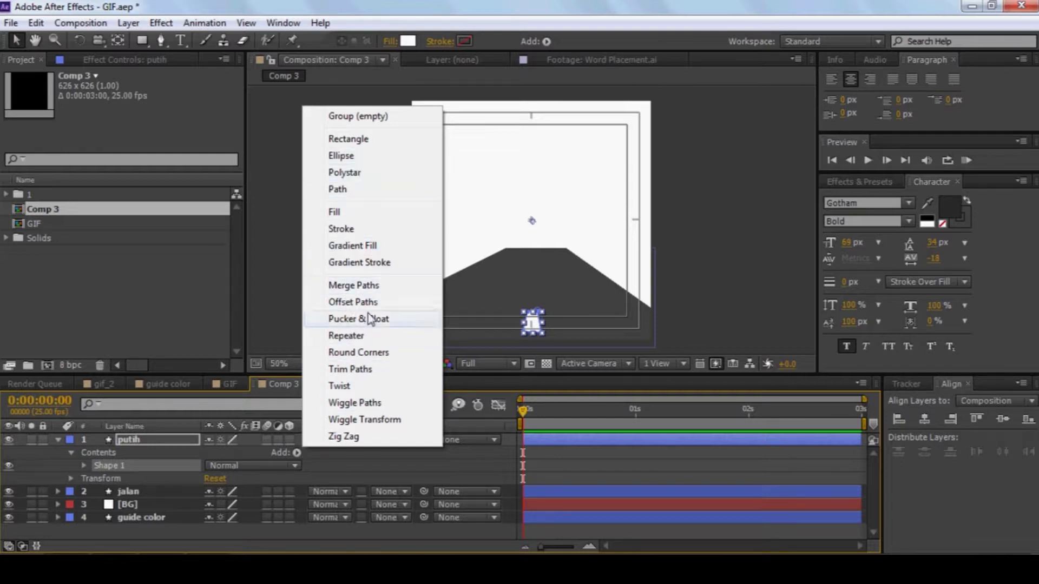
left_click(360, 340)
- Set the Repeater transform offset to 0, 100
scroll(344, 421, "down", 2)
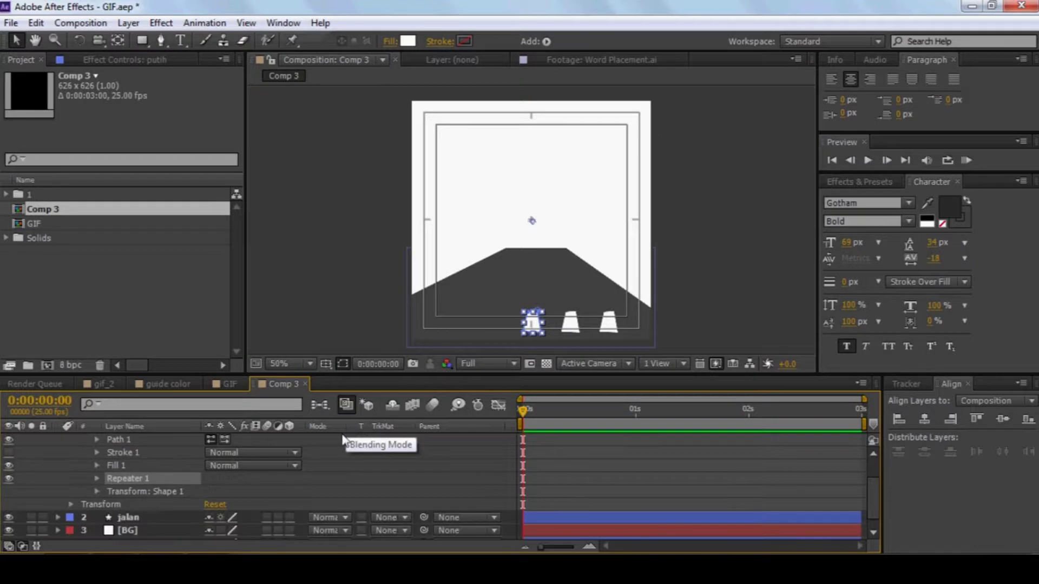
left_click(98, 478)
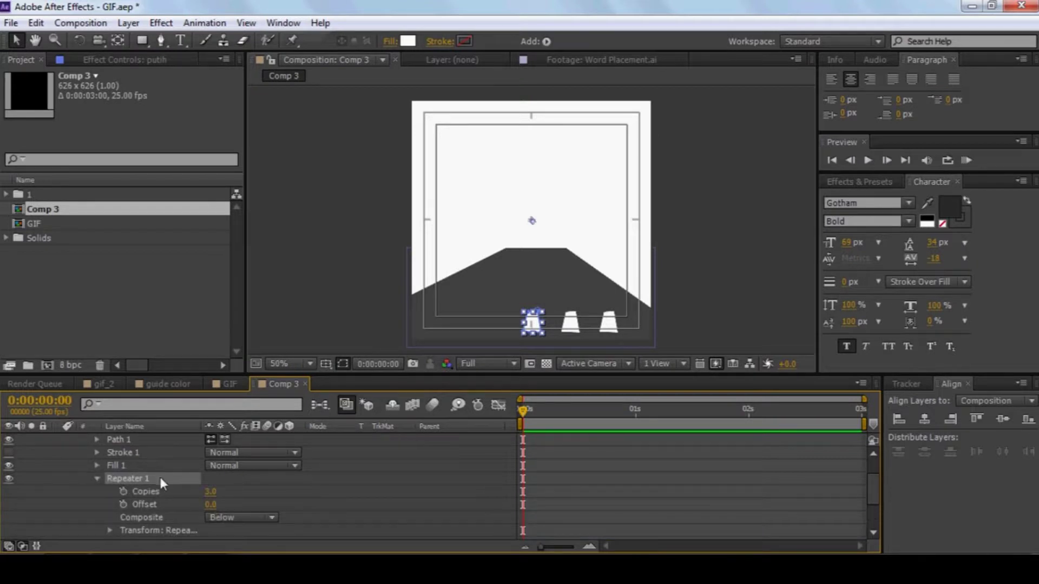
scroll(162, 476, "down", 2)
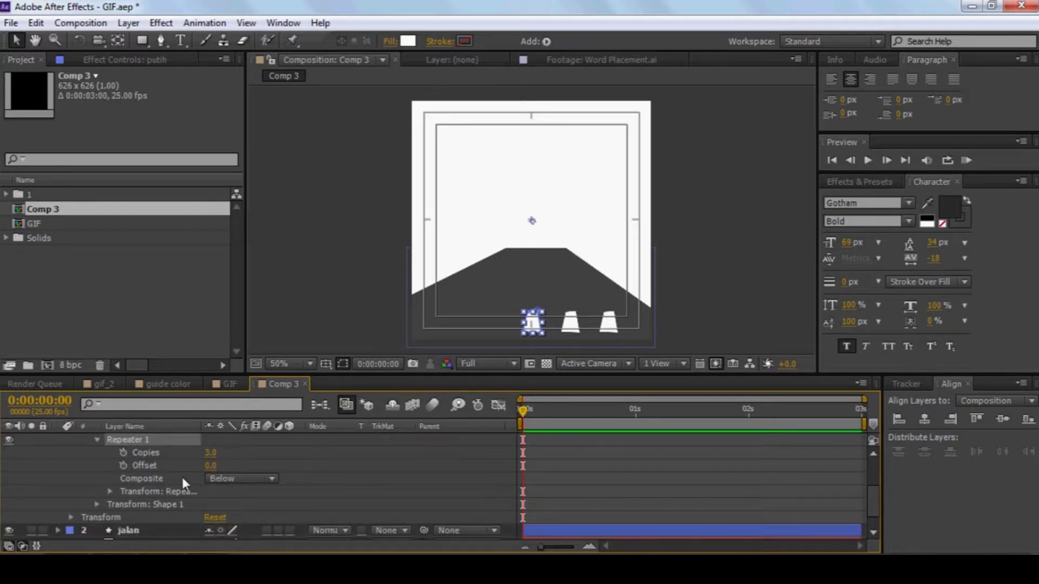
left_click(109, 491)
scroll(140, 493, "down", 3)
left_click(219, 482)
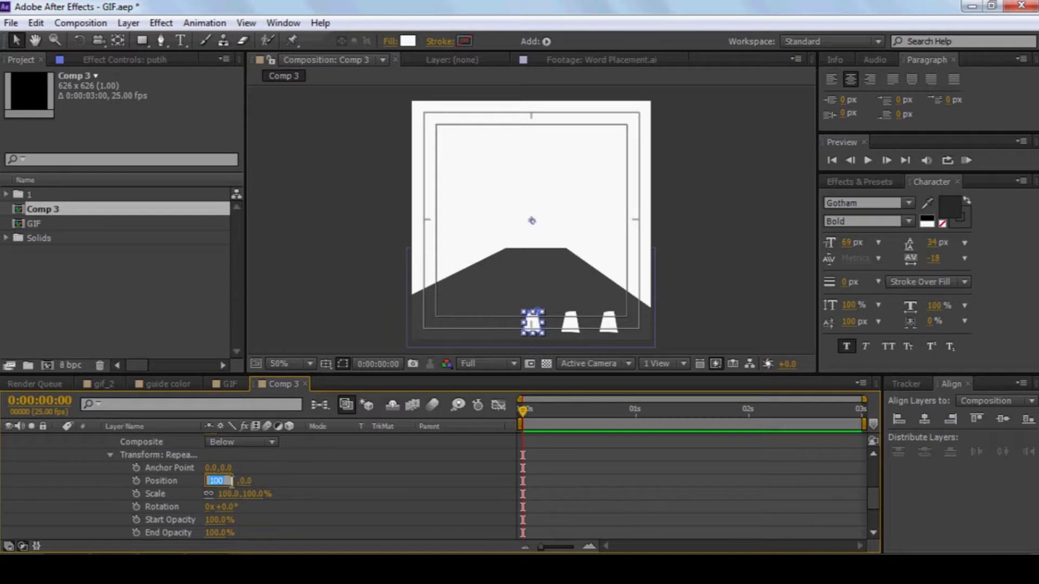
type("0")
key("Return")
left_click(230, 481)
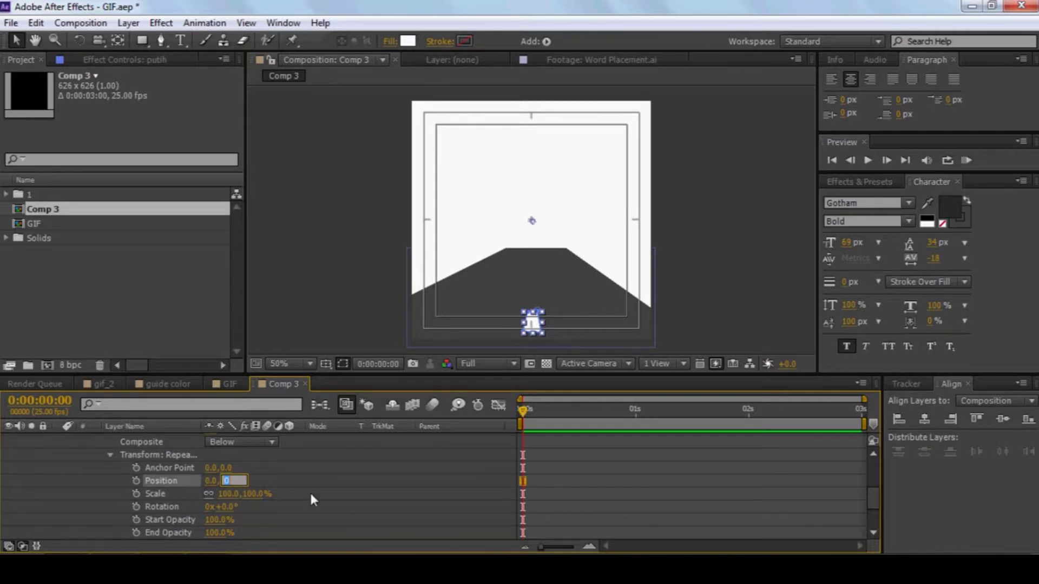
type("100")
key("Return")
- Tighten the Repeater offset to about 0, -74 so six dashes stack up the road
scroll(254, 462, "up", 3)
scroll(244, 482, "down", 3)
left_click_drag(234, 483, 118, 457)
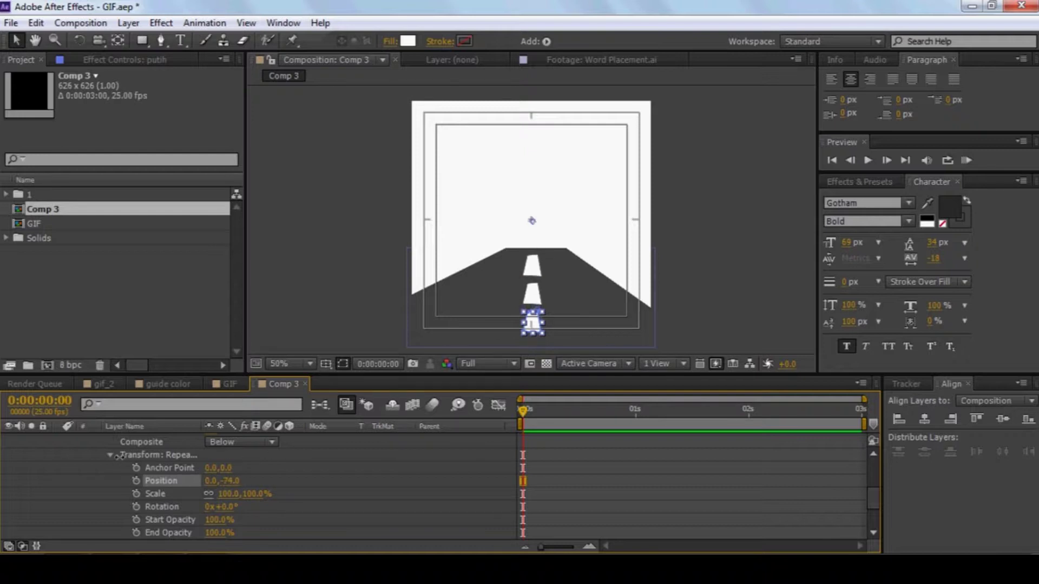
scroll(118, 456, "up", 2)
left_click_drag(210, 455, 210, 454)
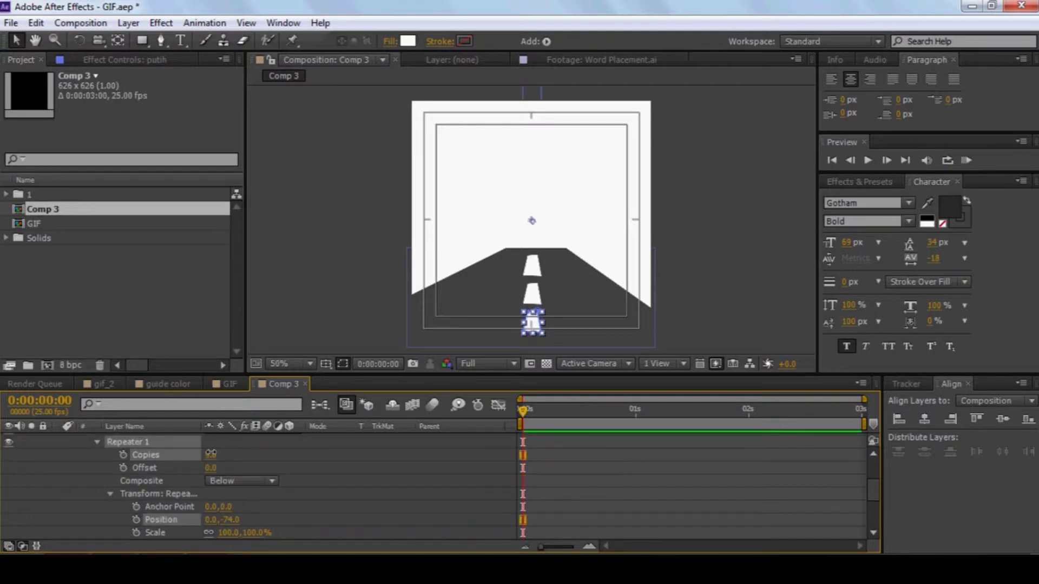
scroll(246, 492, "down", 3)
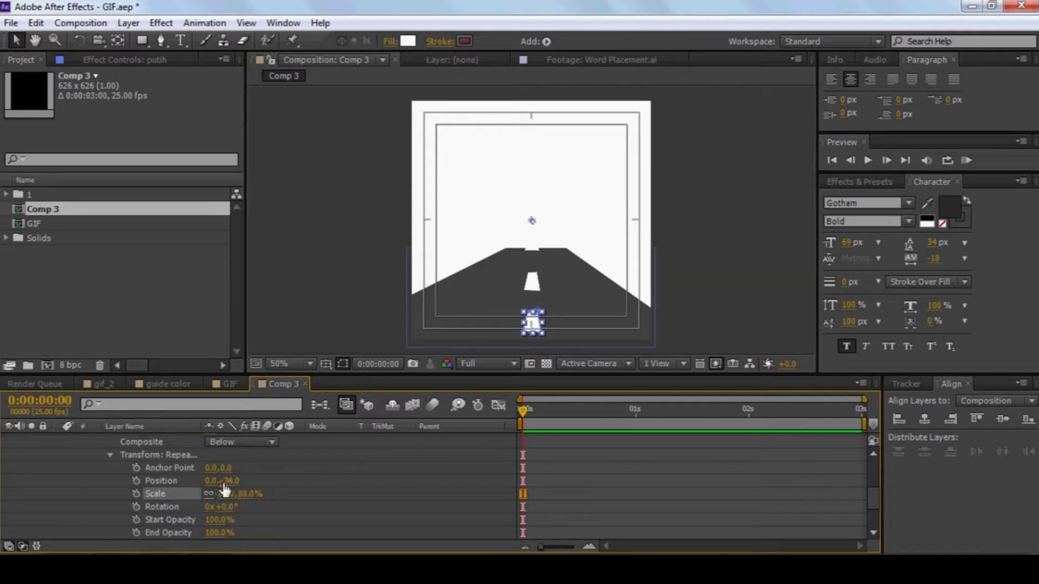
scroll(167, 457, "up", 3)
scroll(150, 450, "up", 3)
- Shrink the putih layer to 67% scale and move the dashes lower
scroll(144, 456, "up", 3)
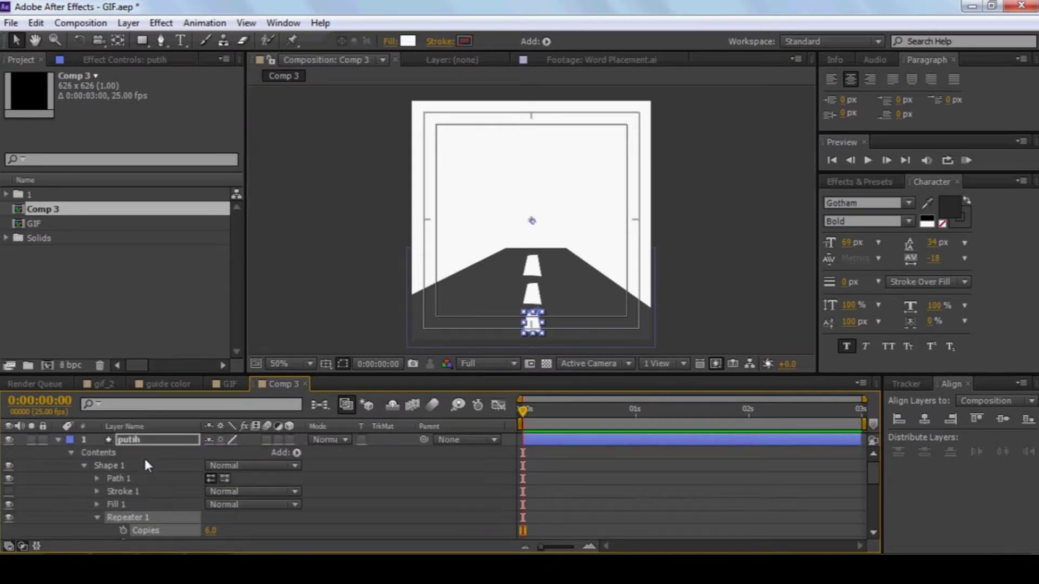
left_click(145, 441)
key("s")
left_click_drag(232, 457, 214, 457)
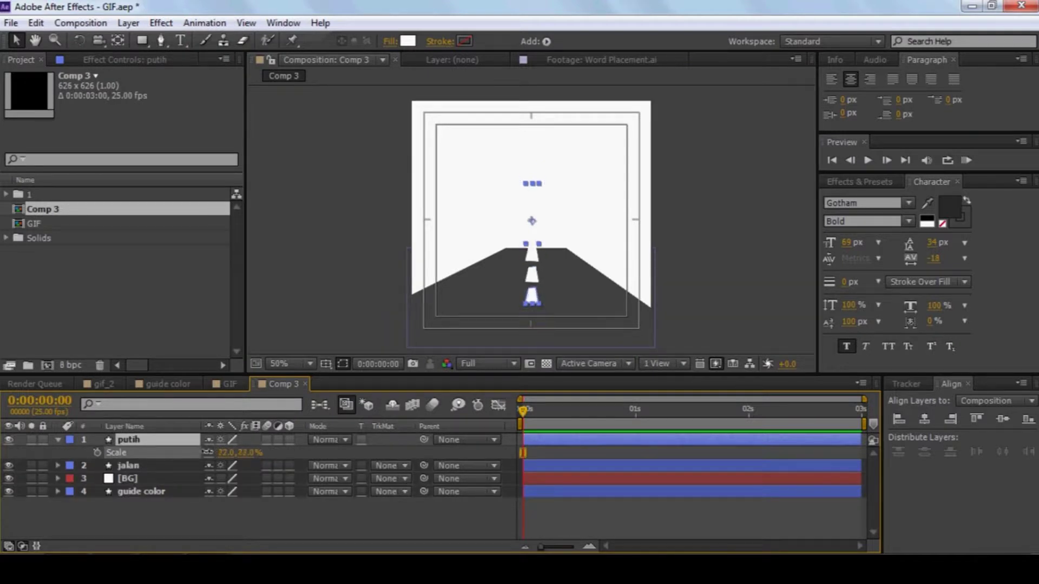
key("period")
key("period")
key("comma")
key("comma")
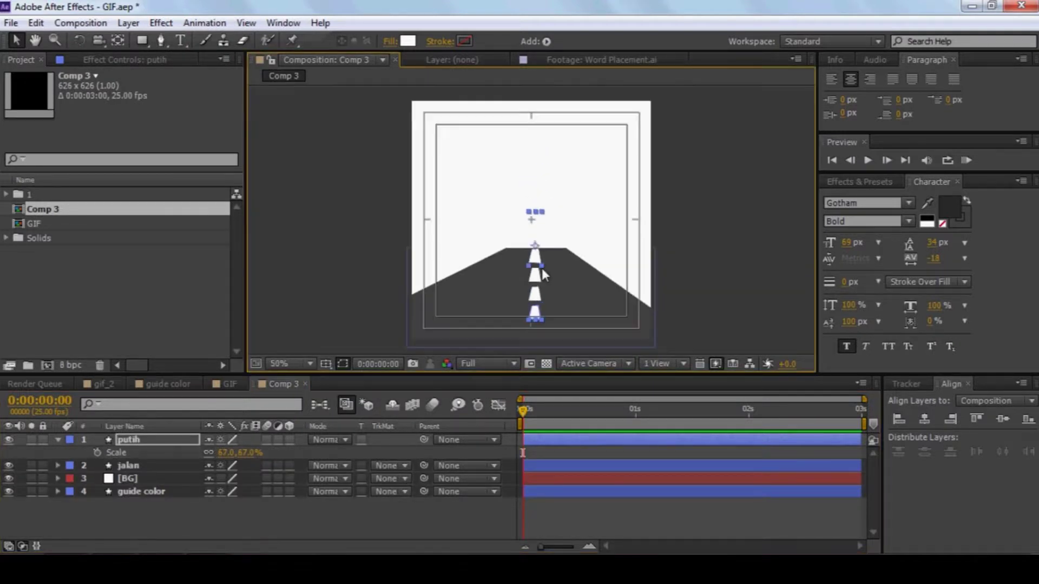
left_click_drag(534, 246, 537, 259)
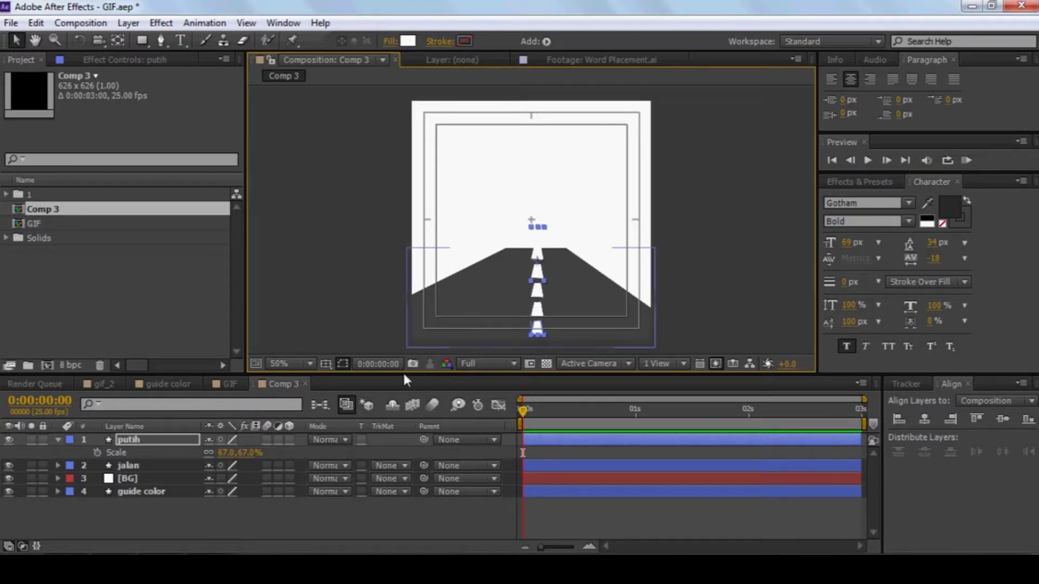
- Make putih a 3D layer and tilt it backward around the X axis
left_click(289, 440)
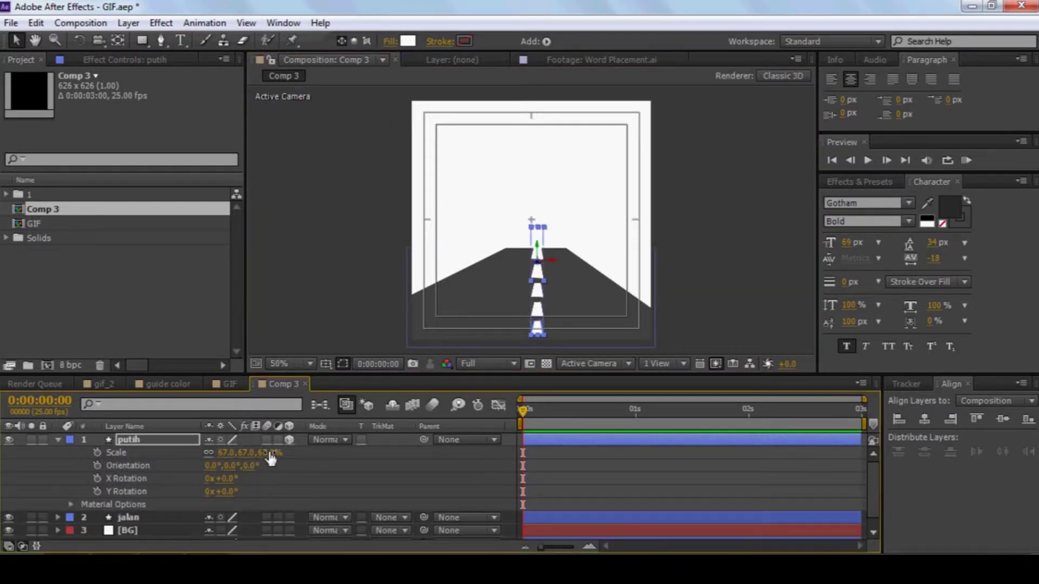
key("Return")
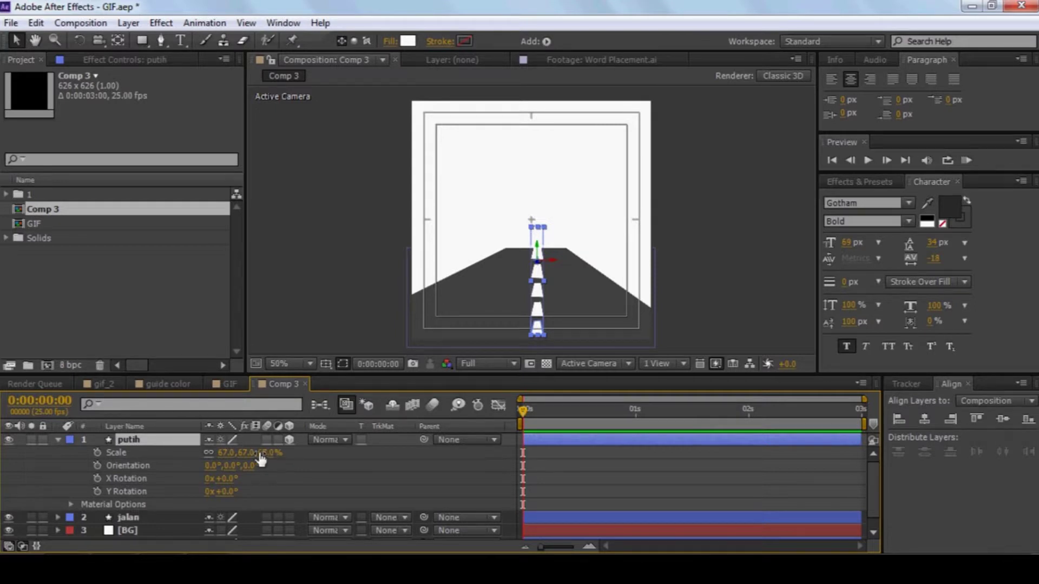
key("r")
left_click(260, 452)
type("22")
key("Return")
key("ctrl+z")
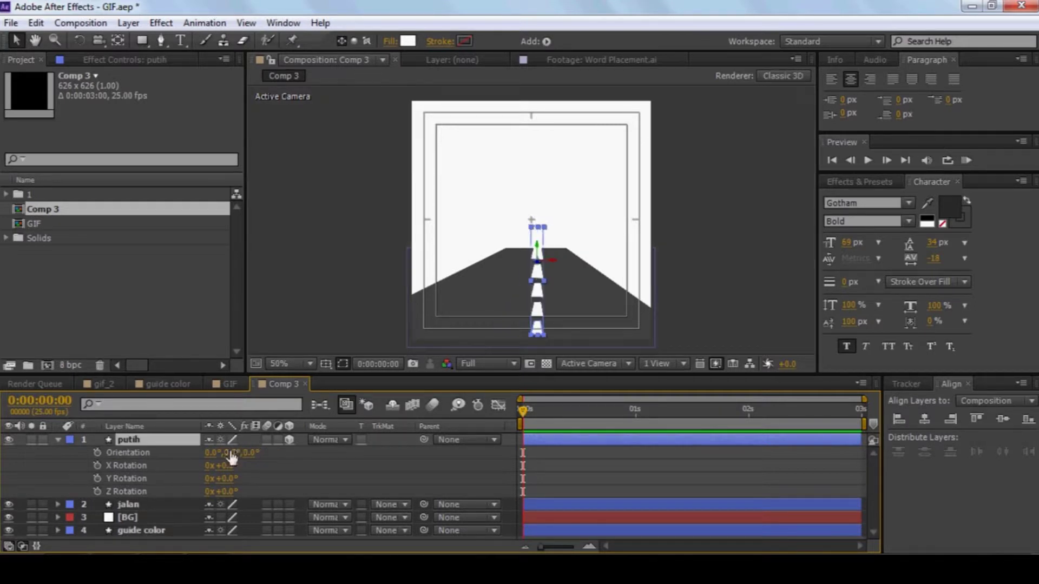
mouse_move(212, 452)
left_mouse_down()
mouse_move(157, 439)
mouse_move(217, 448)
left_mouse_up()
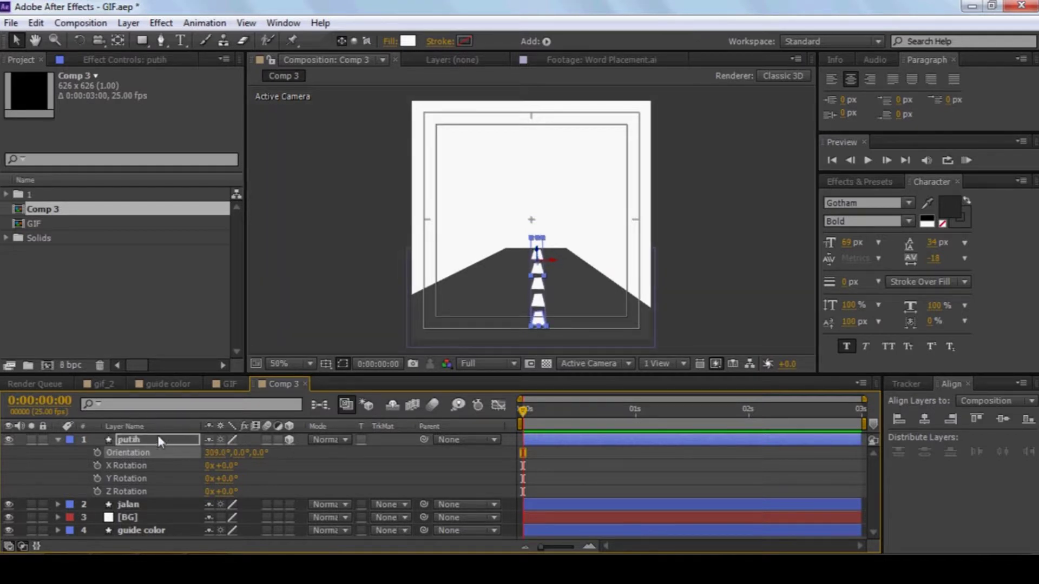
left_click(158, 439)
- Push the dashes back in depth and set X Orientation to about 299°
key("p")
mouse_move(266, 453)
left_mouse_down()
mouse_move(291, 455)
mouse_move(79, 467)
mouse_move(187, 465)
mouse_move(159, 452)
left_mouse_up()
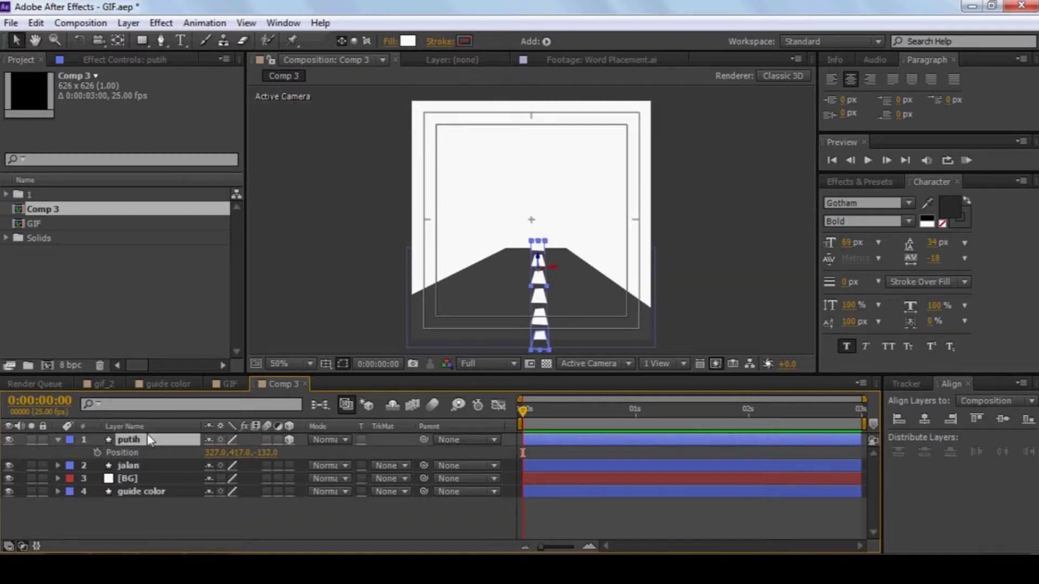
key("r")
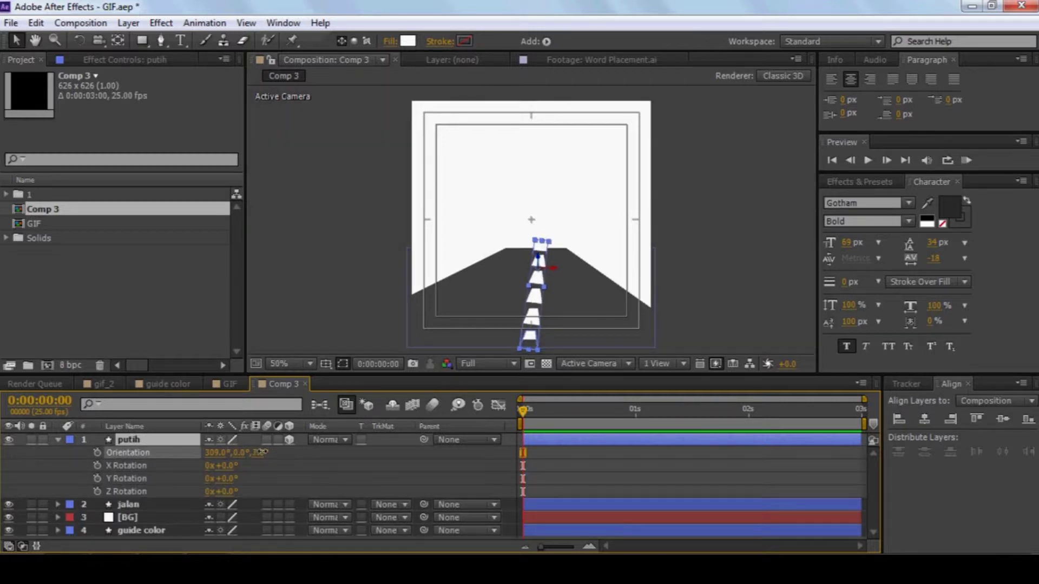
left_click_drag(228, 453, 204, 450)
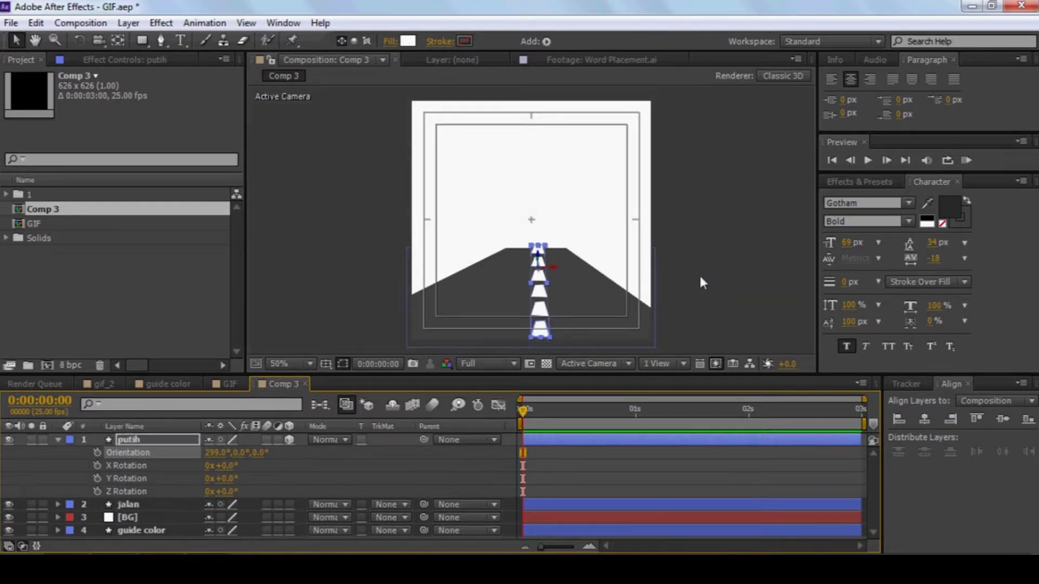
left_click(685, 295)
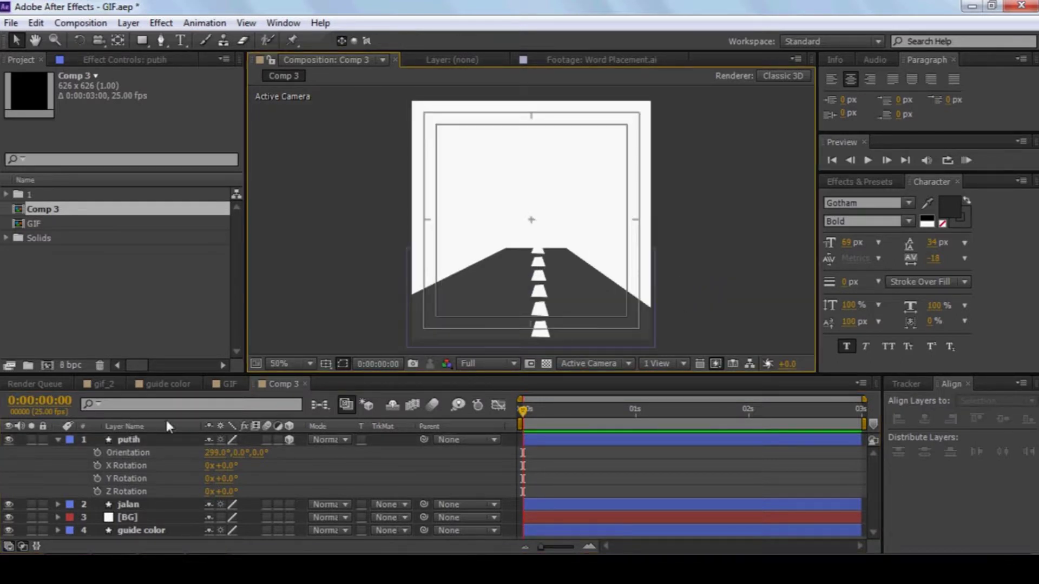
- Expand putih's Shape 1 and hide Repeater 1 so only one dash shows
left_click(128, 440)
left_click(58, 439)
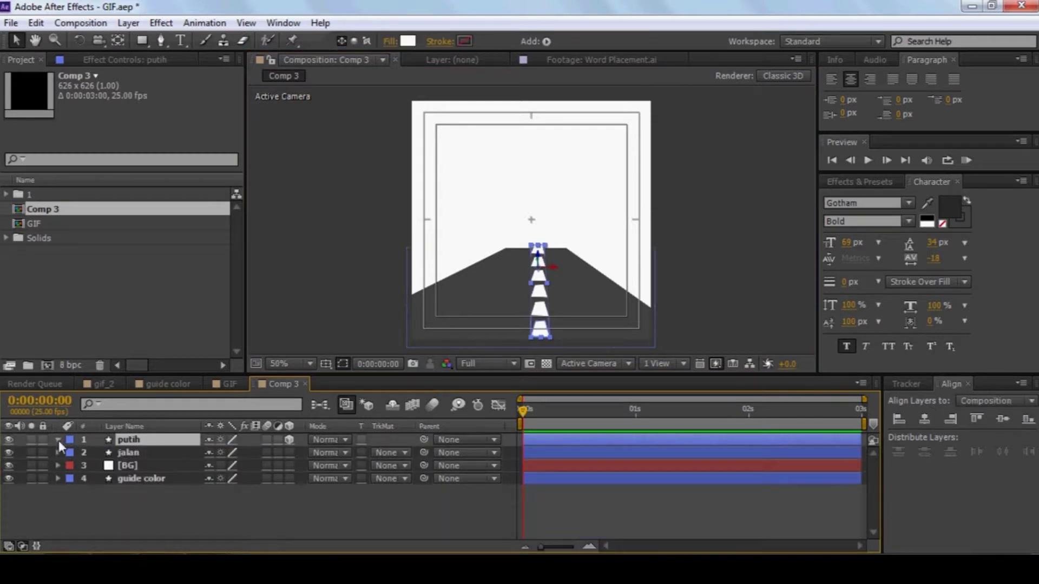
left_click(58, 440)
left_click(90, 460)
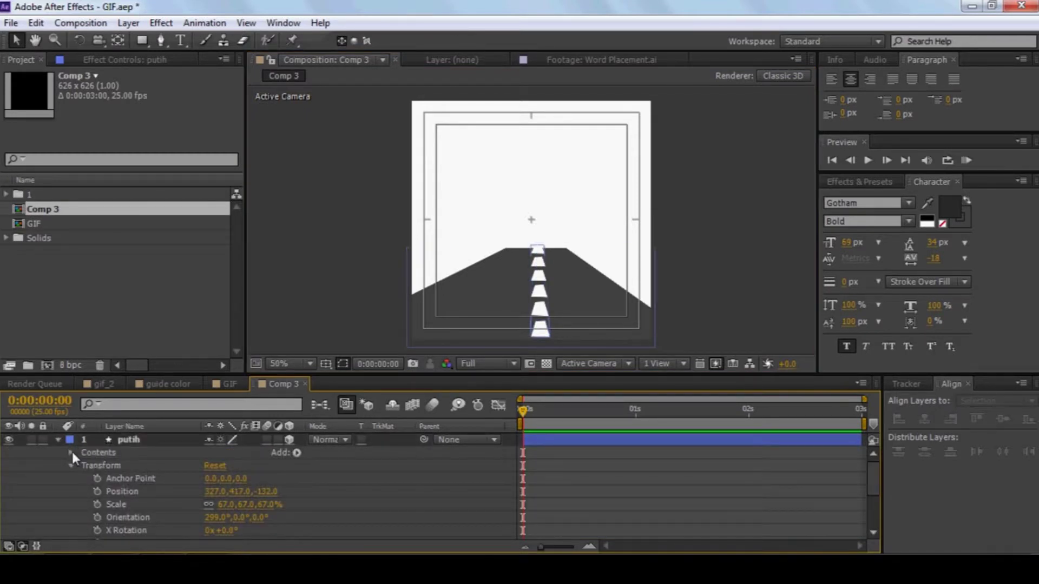
left_click(71, 452)
left_click(99, 466)
left_click(71, 479)
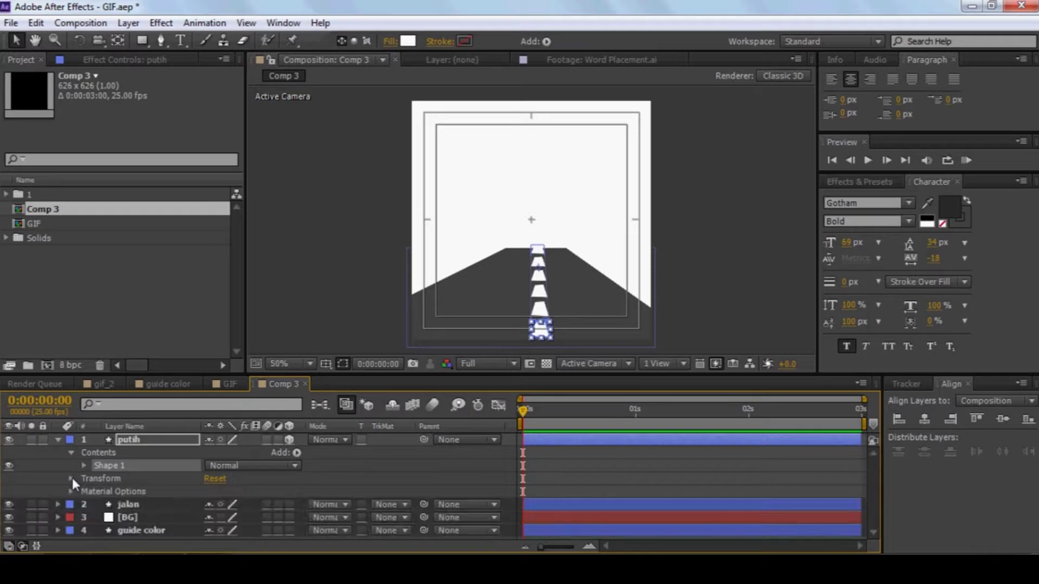
left_click(84, 465)
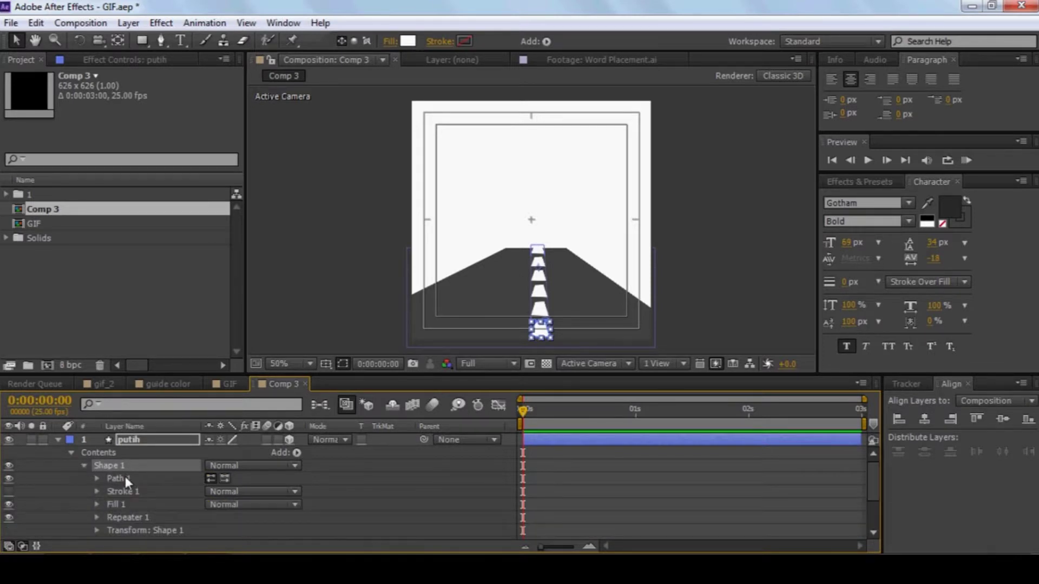
left_click(125, 478)
scroll(133, 485, "down", 1)
left_click(128, 483)
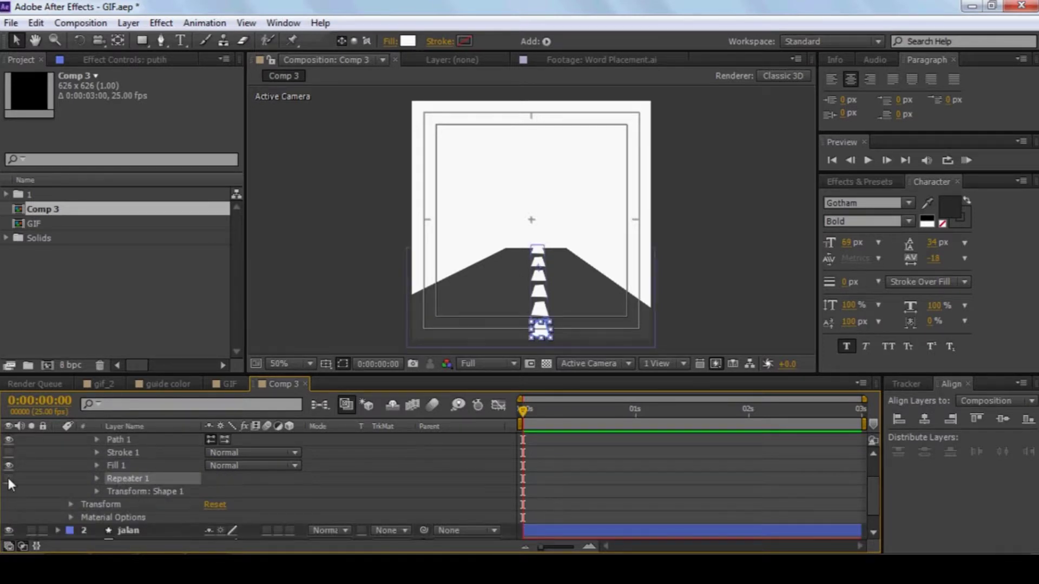
left_click(9, 478)
- Zoom in and move the dash's corner vertices to make it a narrower near-rectangle
left_click(125, 440)
key("period")
left_click(34, 40)
mouse_move(506, 223)
left_mouse_down()
mouse_move(537, 188)
mouse_move(531, 199)
left_mouse_up()
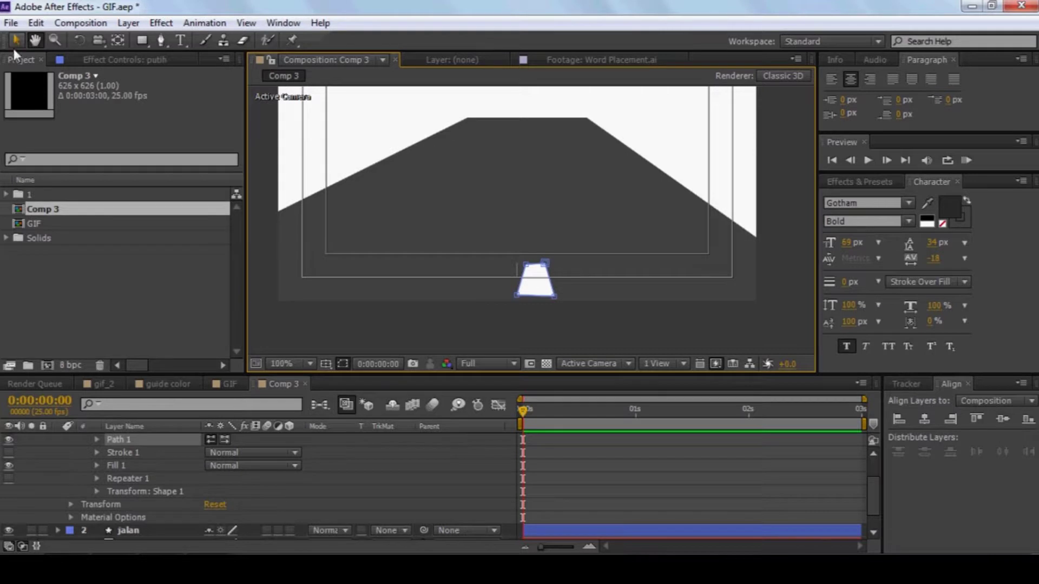
left_click(16, 40)
left_click_drag(526, 264, 518, 265)
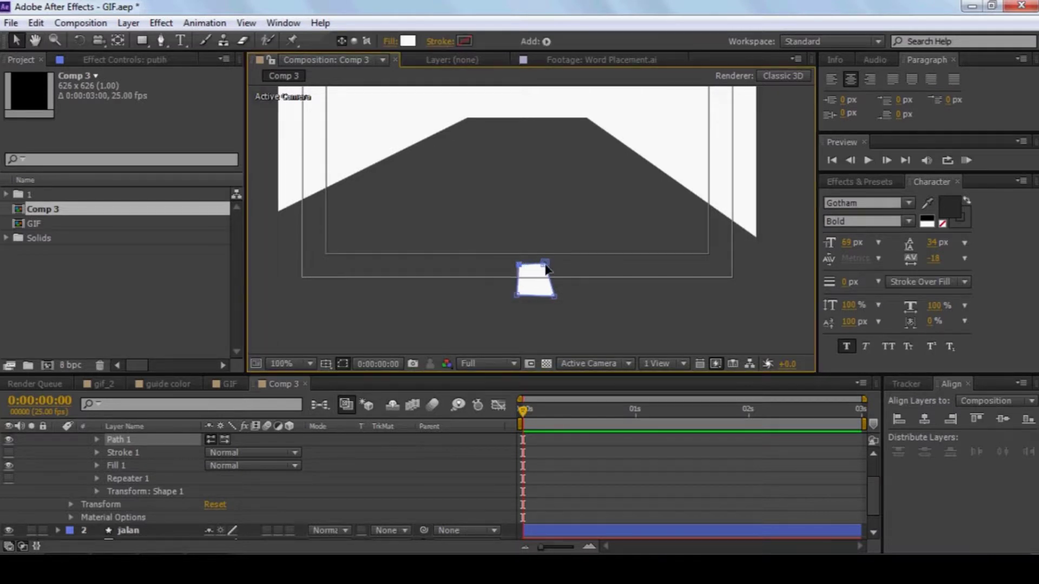
mouse_move(555, 297)
left_mouse_down()
mouse_move(540, 263)
mouse_move(545, 297)
left_mouse_up()
left_click(545, 317)
- Turn Repeater 1 back on to show the repeated dashes
scroll(545, 318, "down", 2)
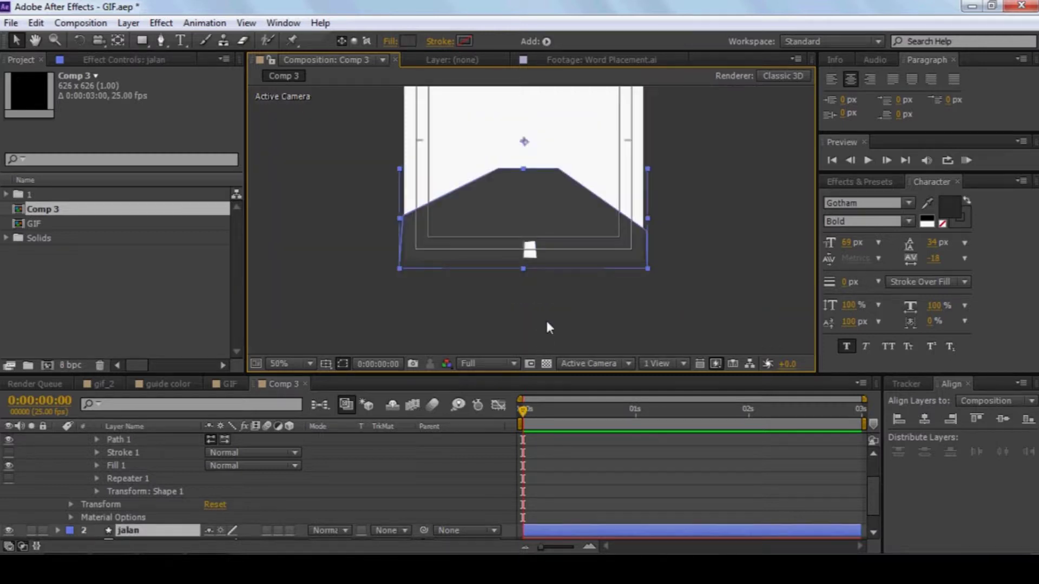
scroll(137, 458, "up", 3)
scroll(125, 503, "down", 3)
left_click(110, 476)
left_click(8, 478)
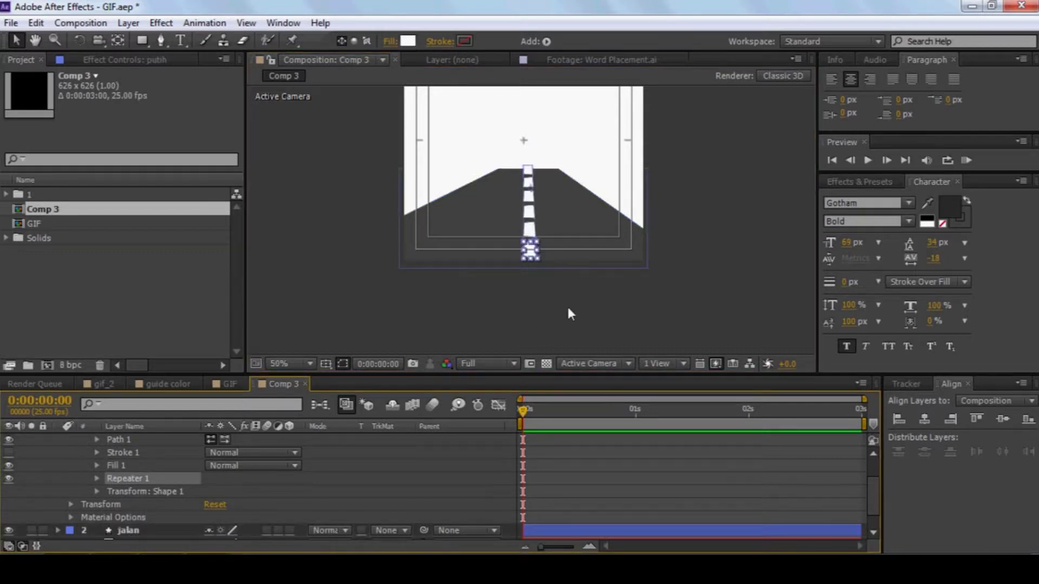
left_click(572, 307)
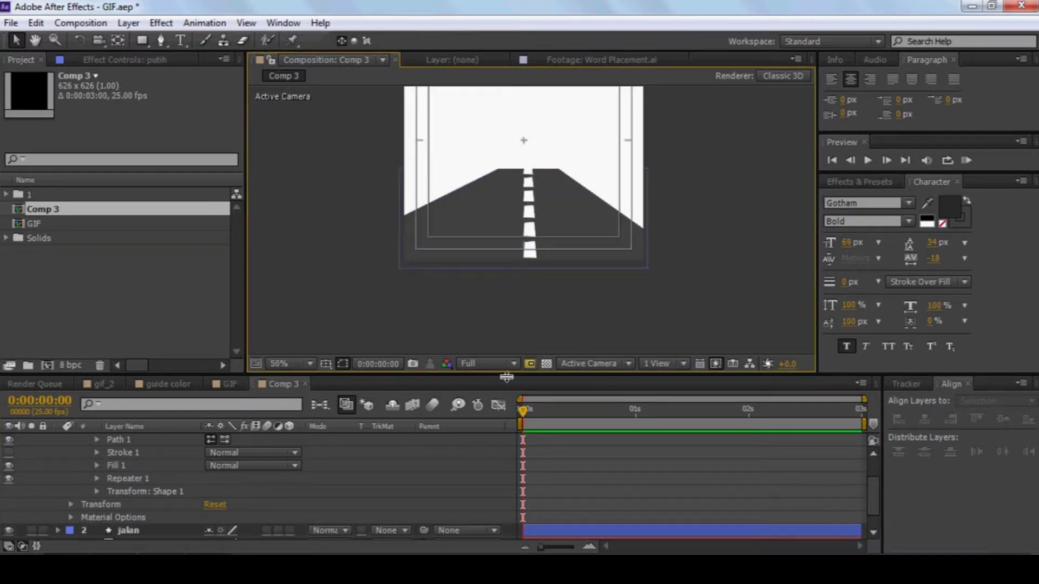
- Scrub putih's Position until it reads about 327, 417, -123
scroll(148, 457, "up", 3)
left_click(127, 440)
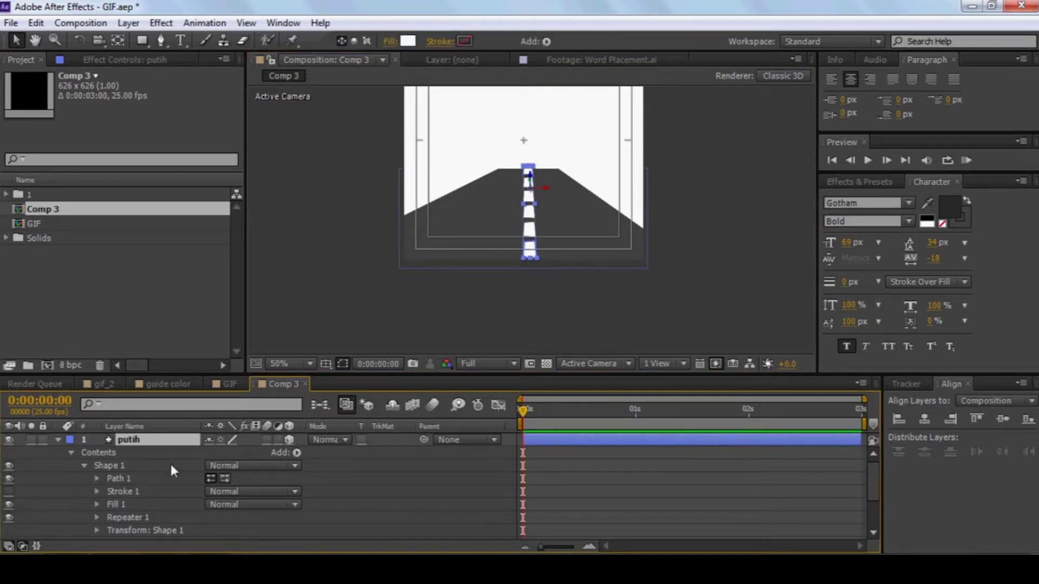
key("p")
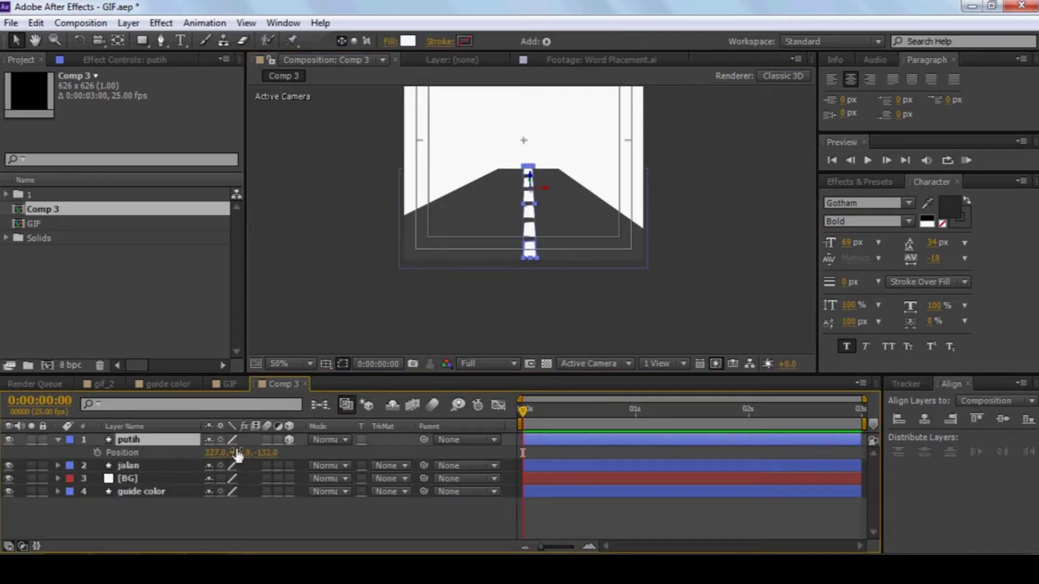
left_click_drag(268, 452, 316, 439)
key("ctrl+z")
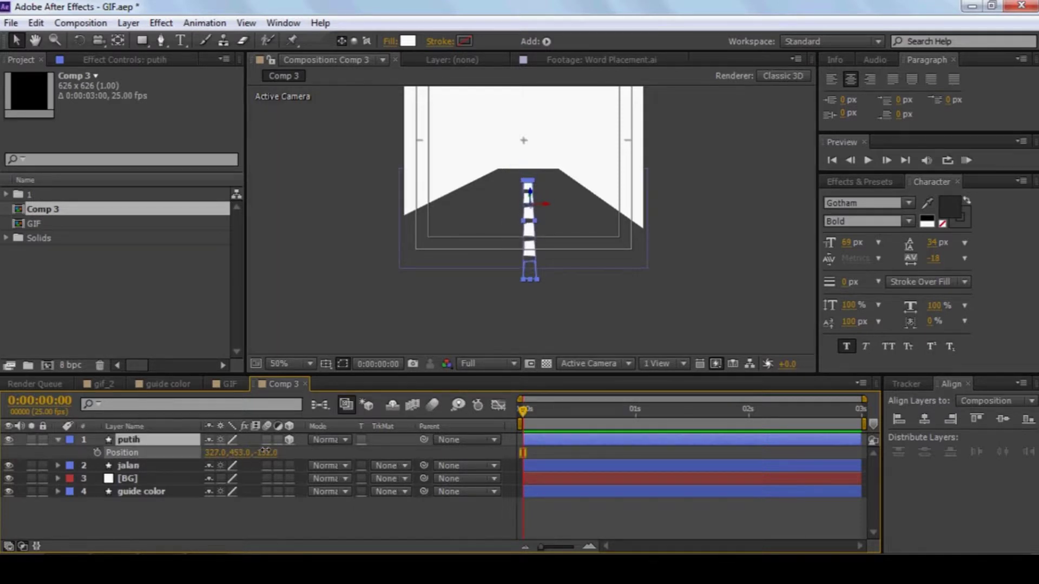
left_click_drag(275, 452, 277, 452)
left_click_drag(265, 453, 321, 440)
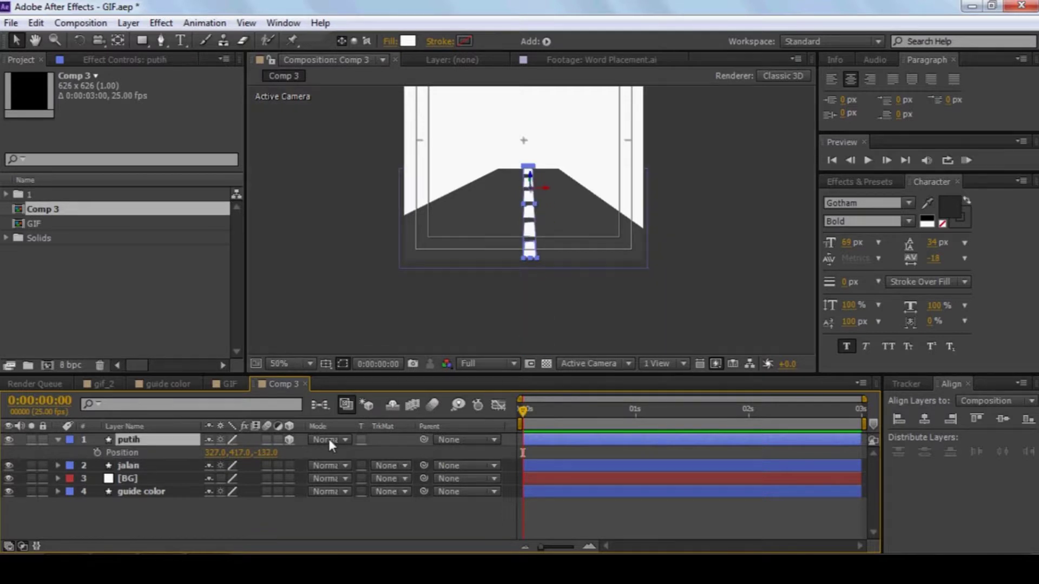
mouse_move(273, 452)
left_mouse_down()
mouse_move(174, 451)
mouse_move(364, 449)
left_mouse_up()
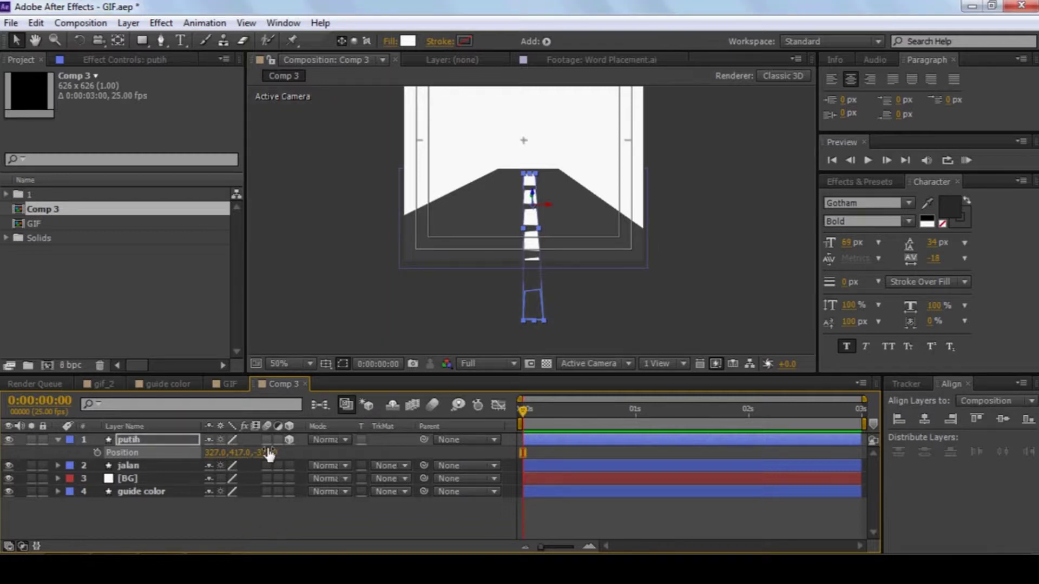
left_click_drag(270, 452, 414, 441)
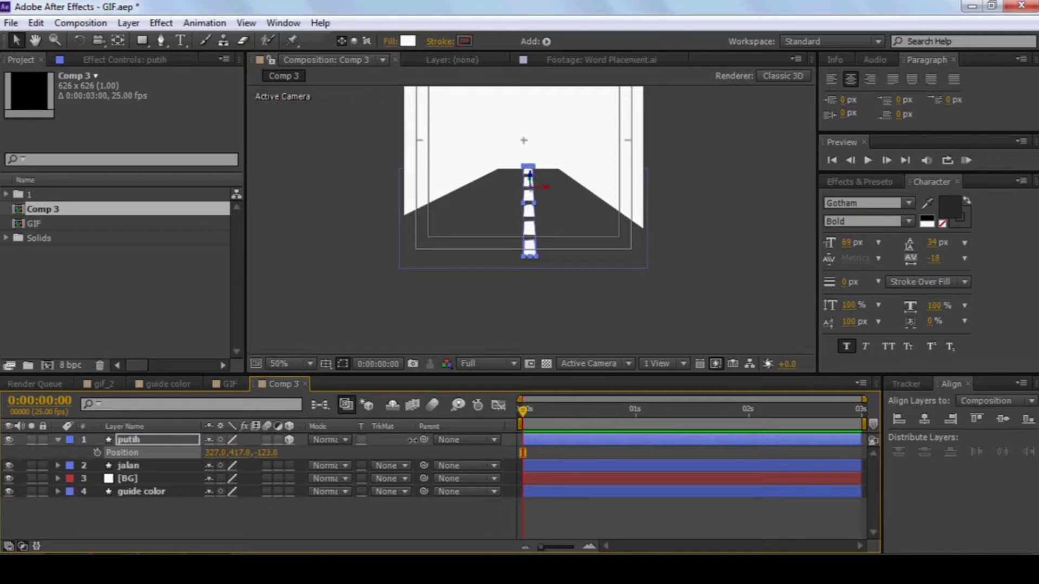
- Keyframe putih's Position at the start and around 0:16 so the dashes travel along the road
left_click(97, 453)
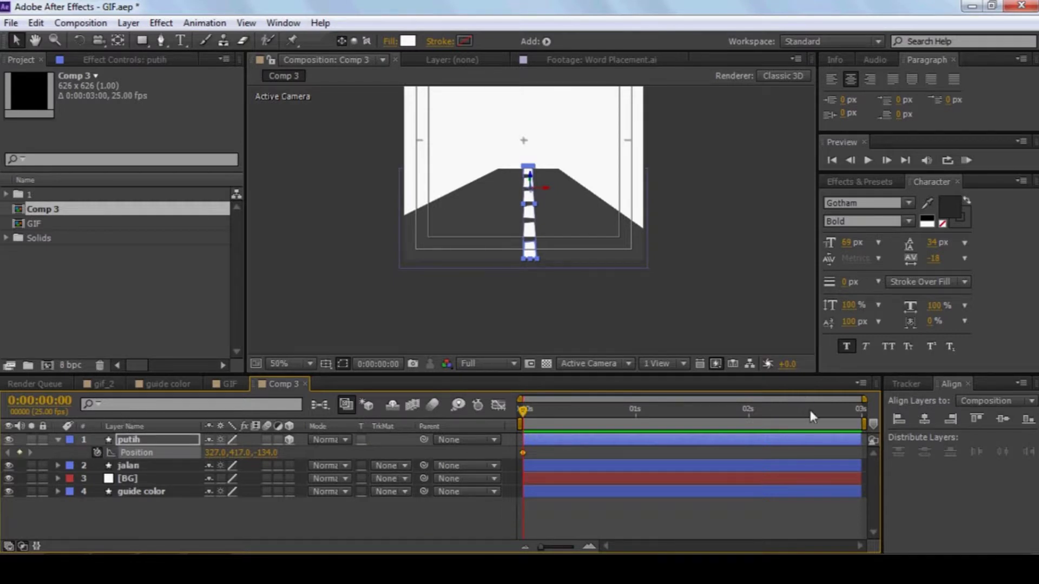
left_click_drag(732, 411, 686, 411)
left_click(595, 410)
mouse_move(270, 457)
left_mouse_down()
mouse_move(48, 400)
mouse_move(680, 385)
left_mouse_up()
- Preview the motion, delete a keyframe and retime the second keyframe near 1:08
left_click(965, 160)
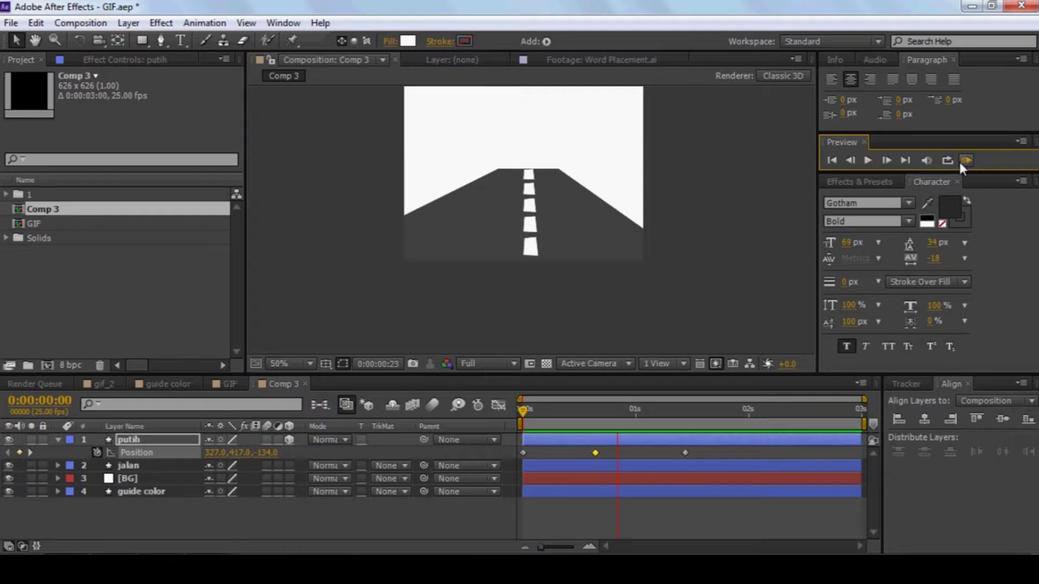
left_click(587, 410)
left_click_drag(586, 411, 673, 411)
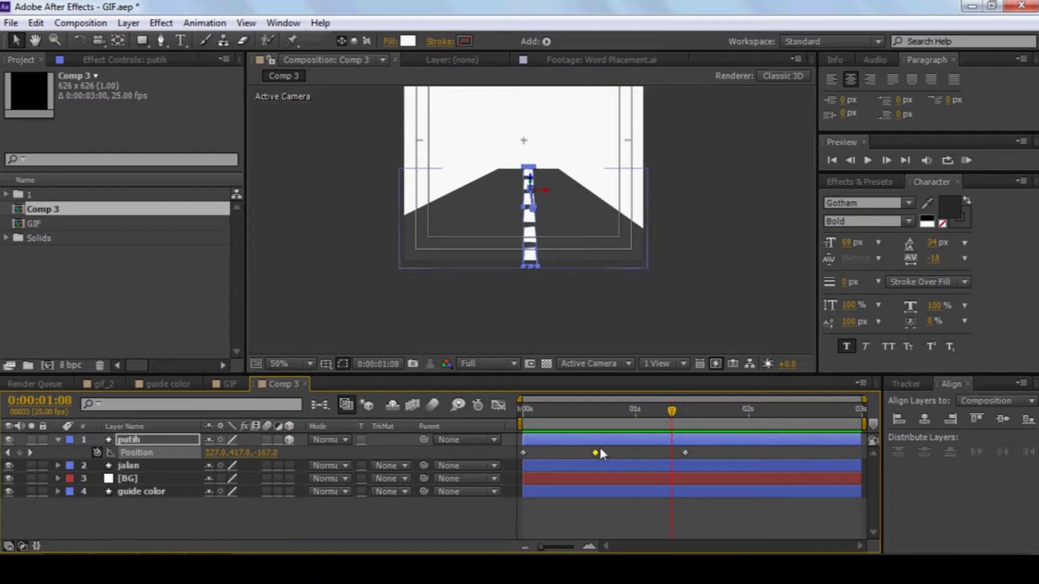
key("Delete")
mouse_move(686, 454)
left_mouse_down()
mouse_move(602, 456)
mouse_move(697, 455)
left_mouse_up()
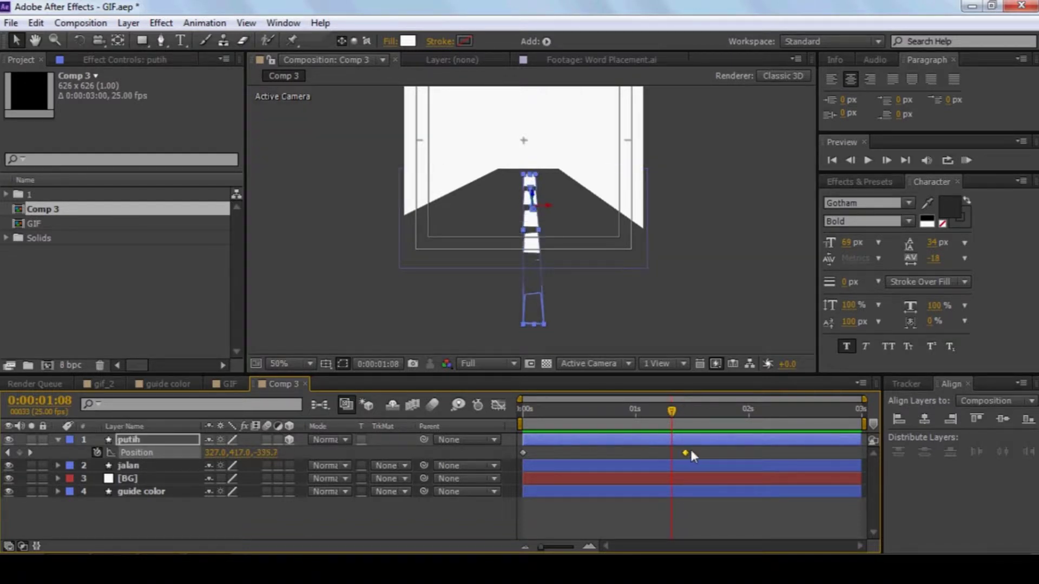
left_click(701, 413)
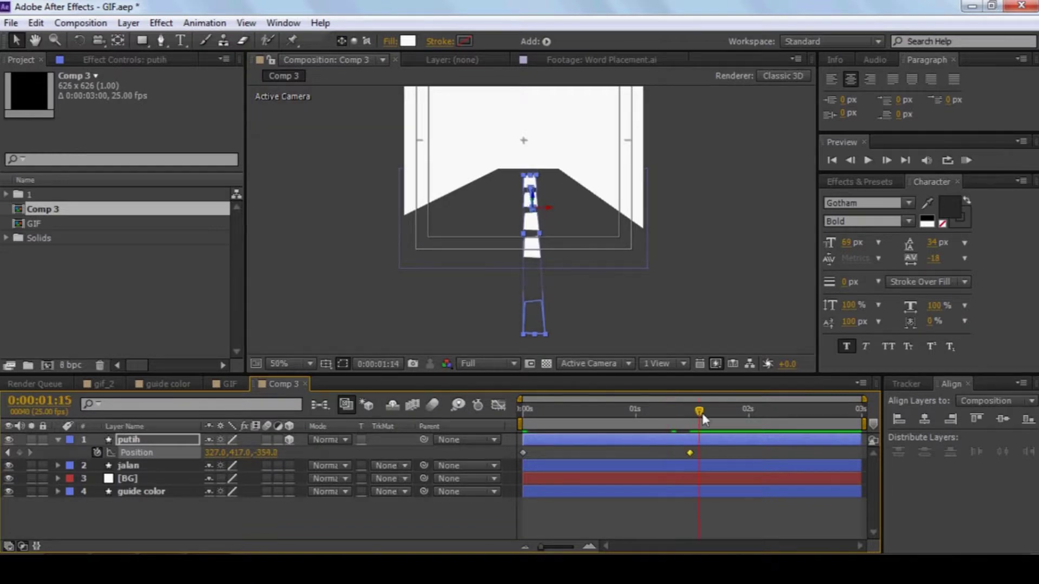
left_click_drag(709, 413, 472, 426)
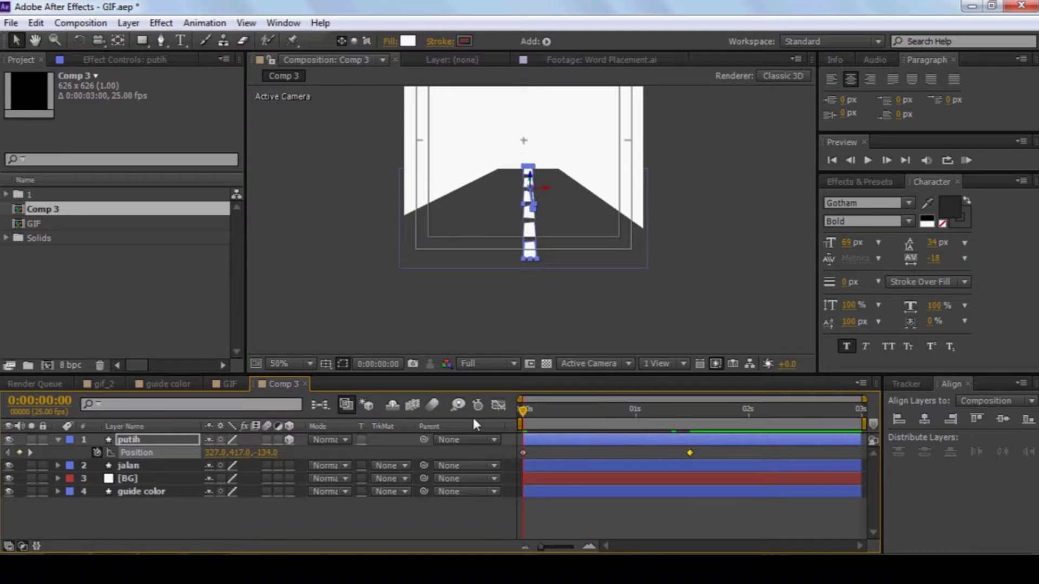
left_click_drag(698, 412, 664, 412)
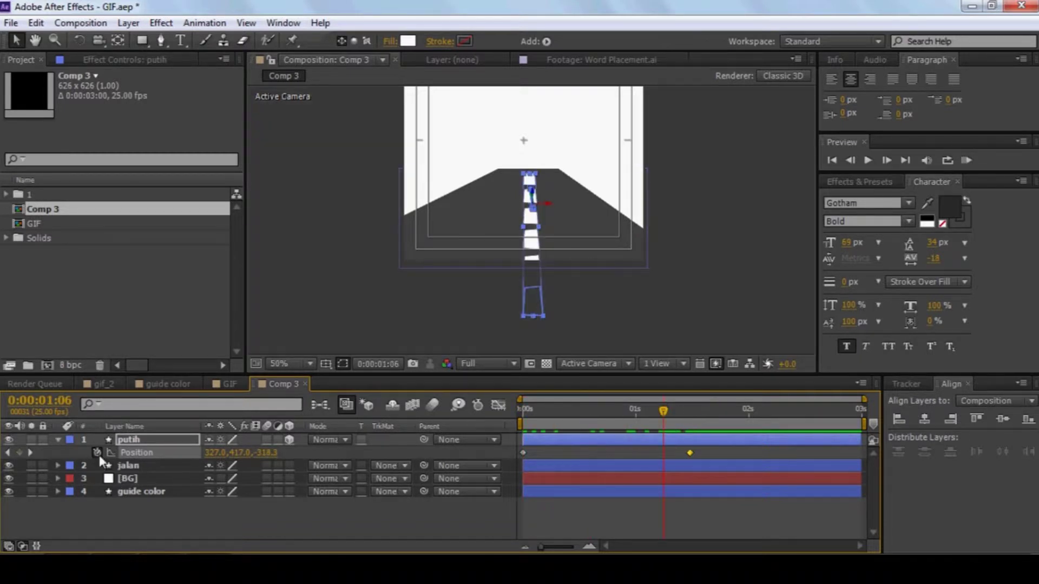
- Add a loopOut() expression to Position so the dash motion repeats
left_click(96, 452, "alt")
key("BackSpace")
type("loopOut()")
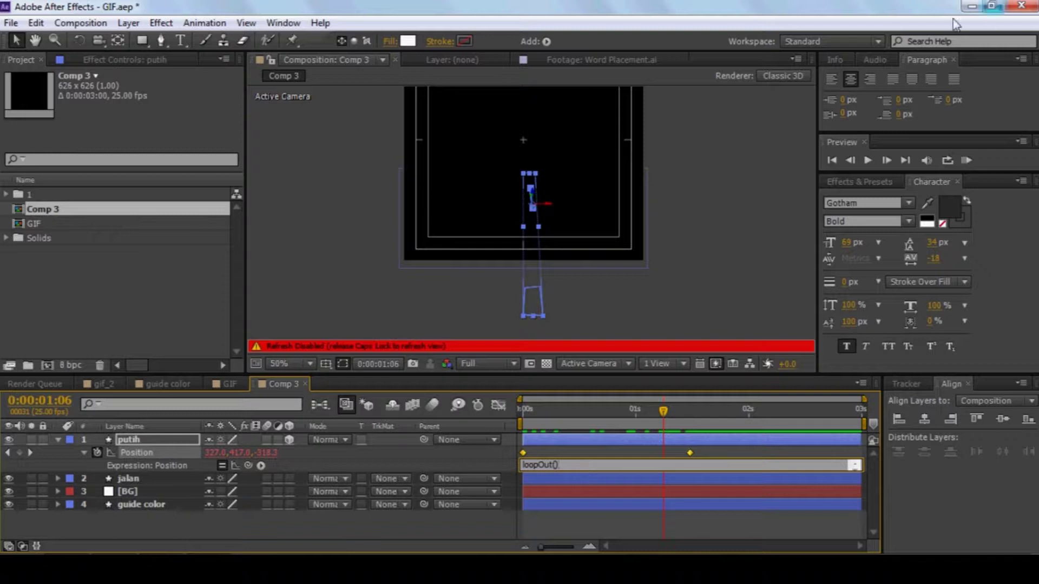
left_click(723, 252)
key("Caps_Lock")
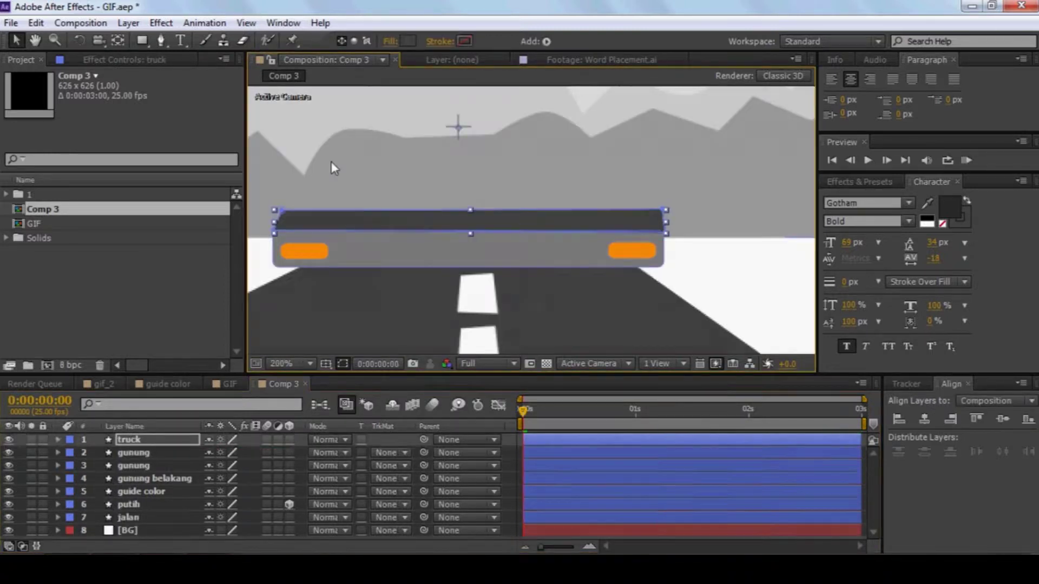
- Select the truck layer and its top rectangle shape group
left_click(616, 200)
key("comma")
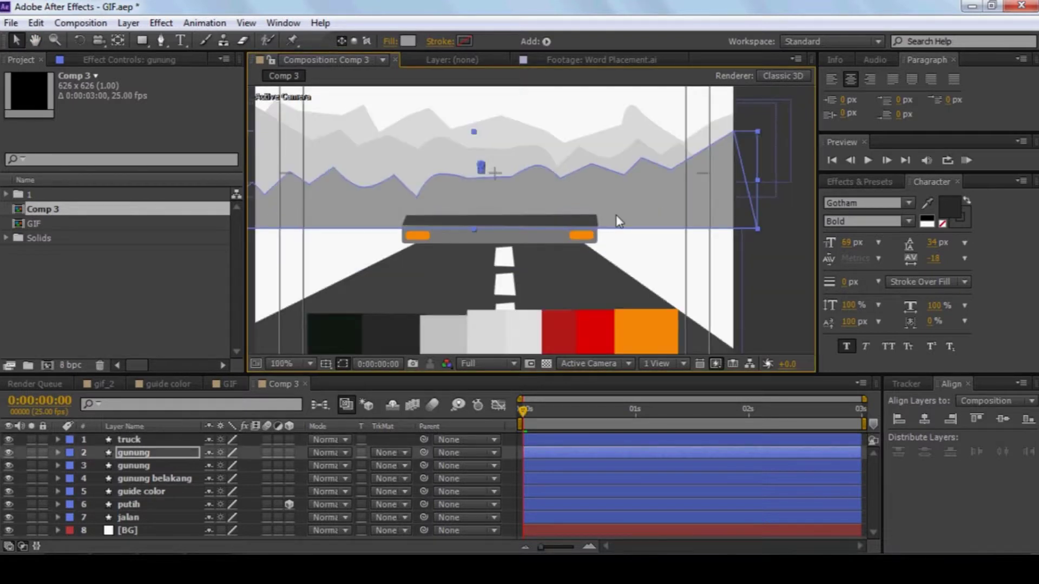
key("period")
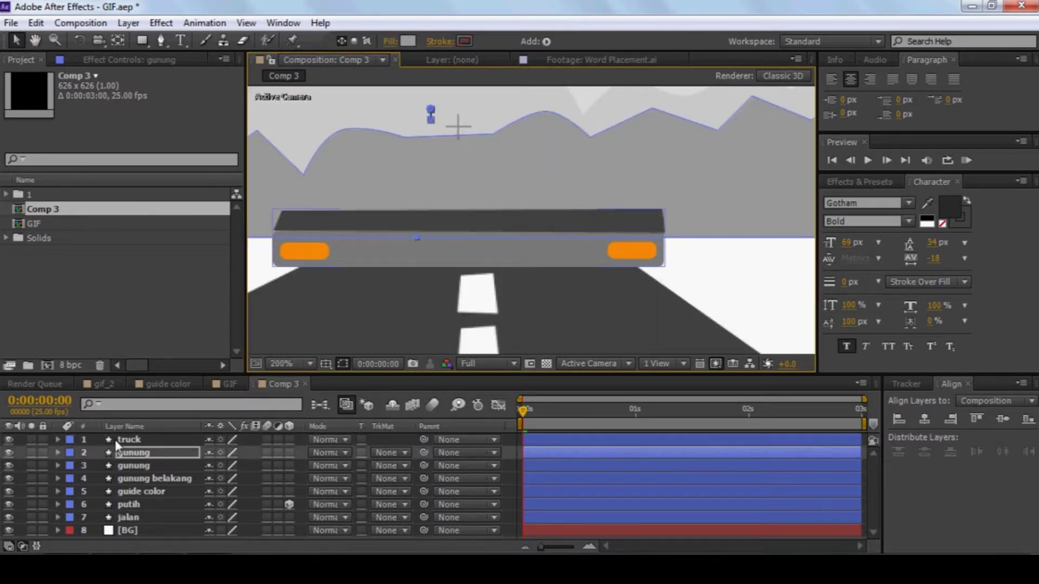
left_click(60, 439)
left_click(58, 440)
left_click(116, 460)
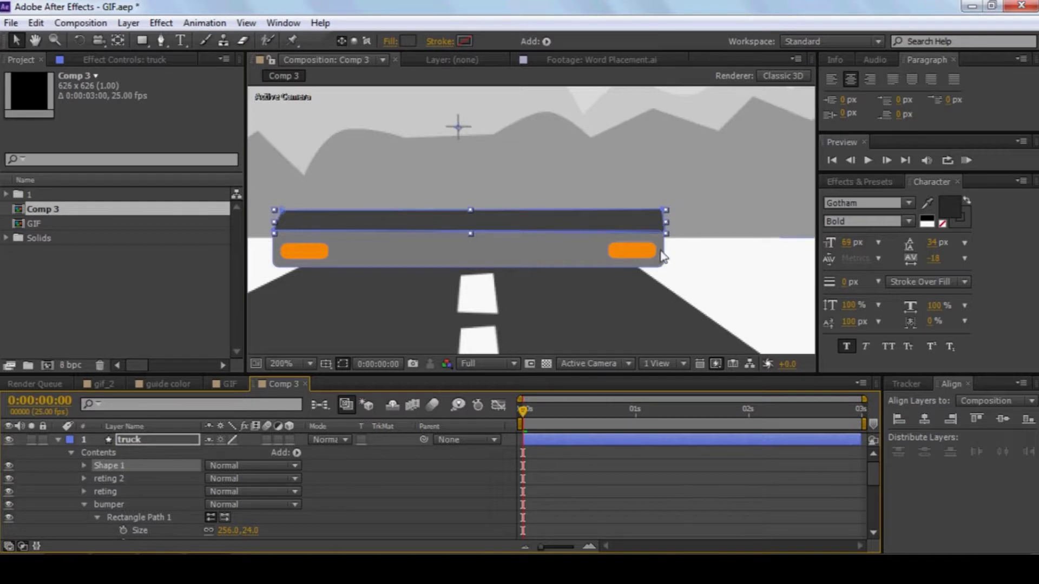
- Draw a closed four-point shape under the bumper and raise its bottom corners slightly
left_click(161, 40)
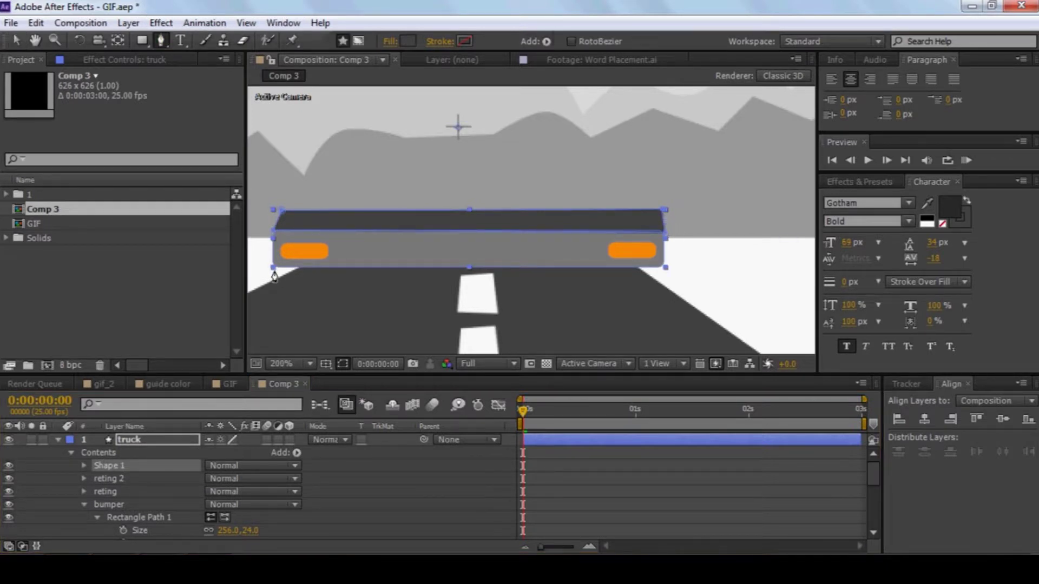
left_click_drag(274, 269, 284, 288)
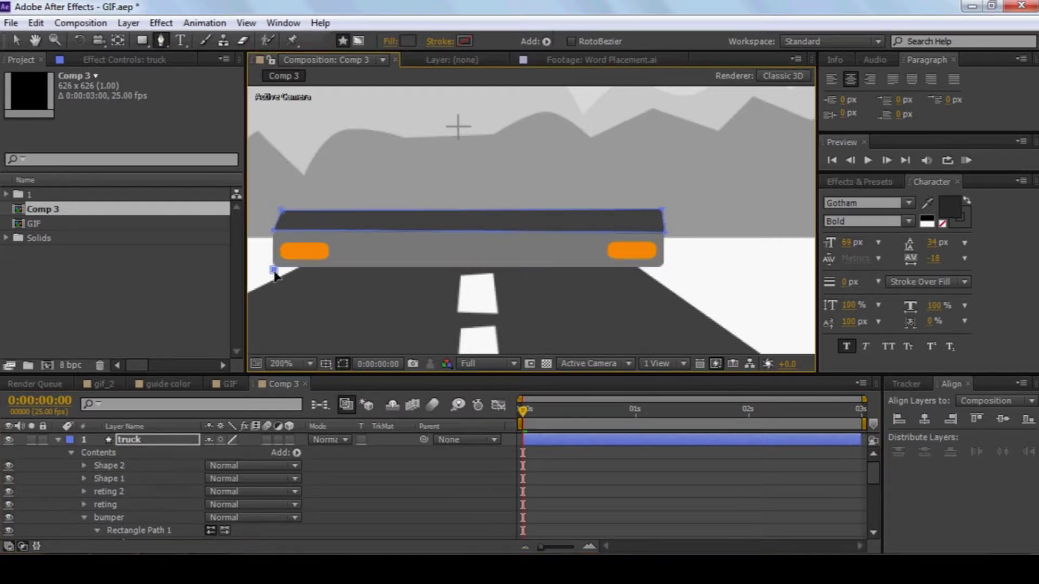
left_click(647, 287)
left_click(659, 267)
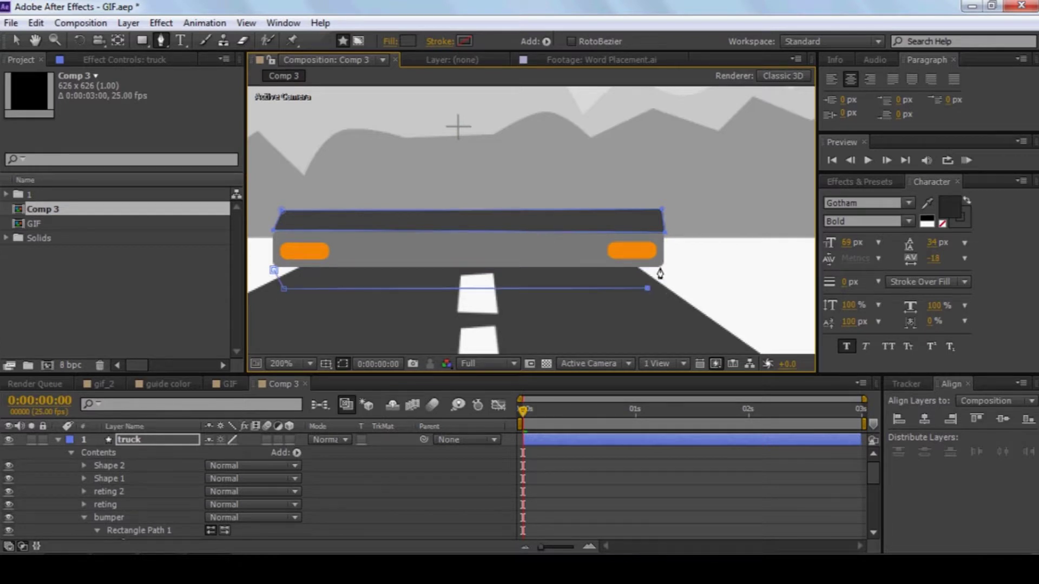
left_click(275, 268)
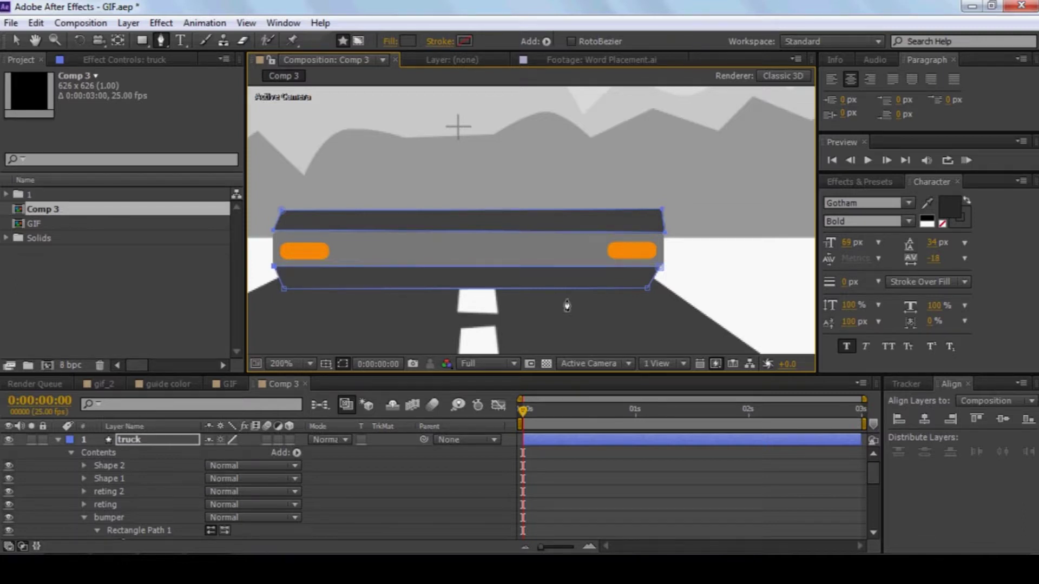
left_click_drag(285, 286, 285, 284)
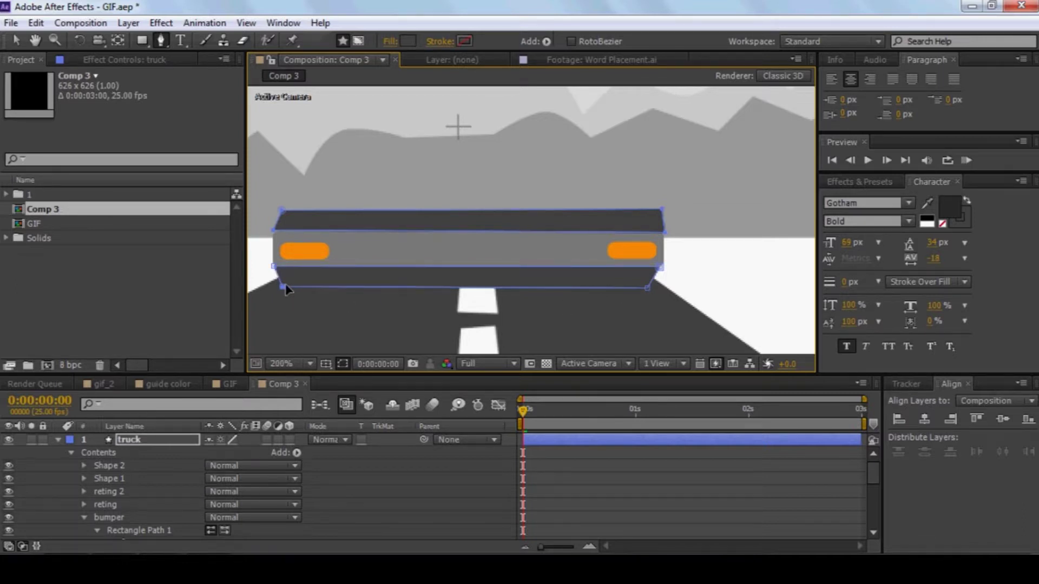
left_click_drag(648, 289, 659, 266)
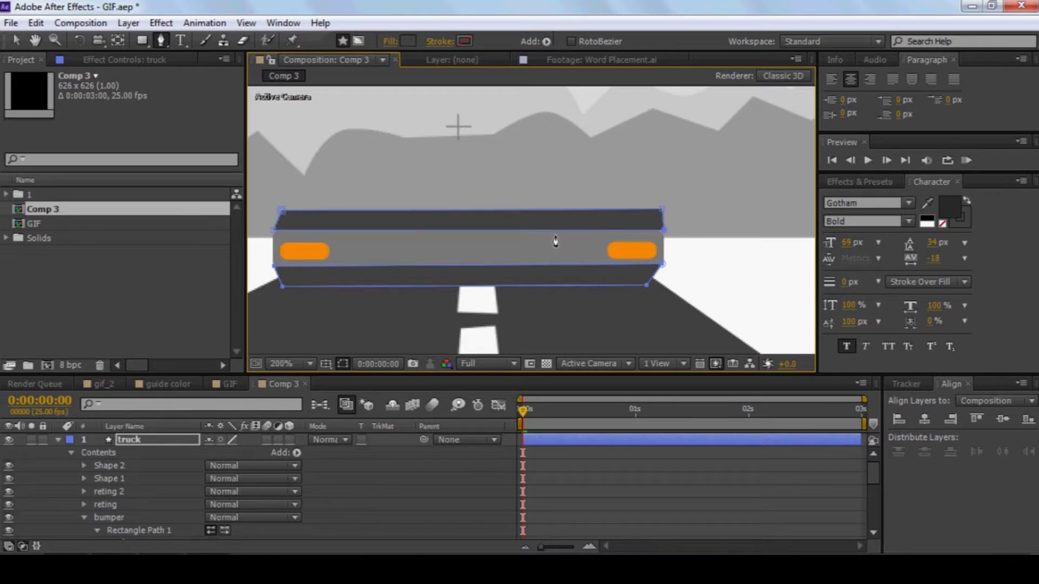
- Select the new bottom shape in the truck layer
key("v")
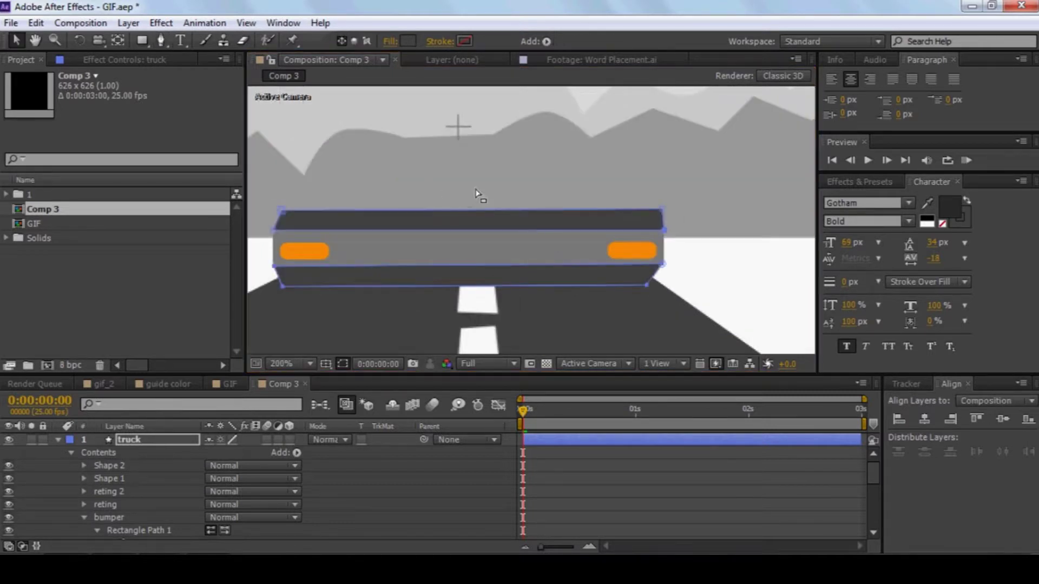
left_click(620, 234)
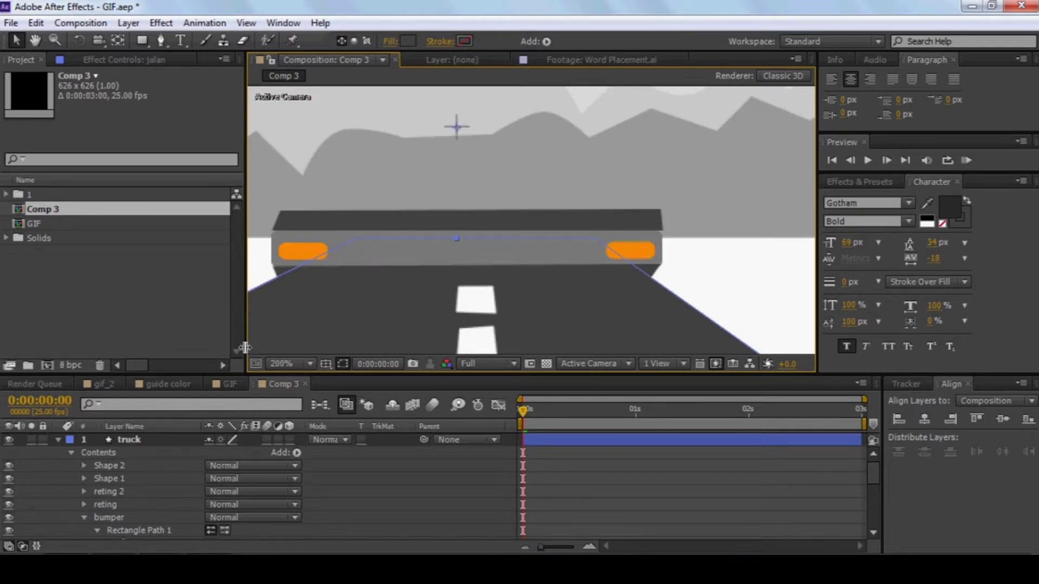
left_click(123, 466)
- Darken the new bottom shape's fill colour
left_click(405, 42)
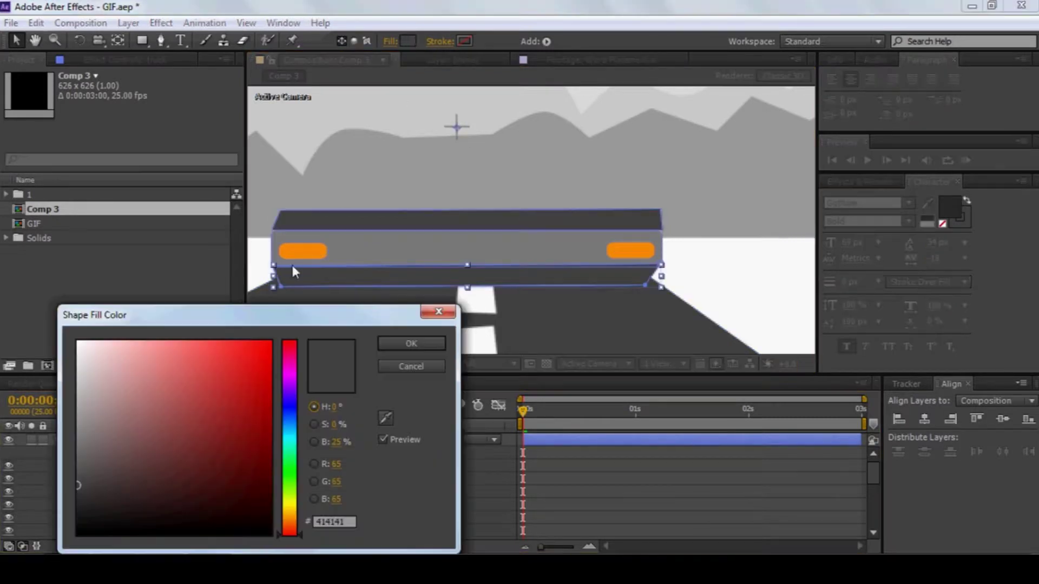
left_click_drag(78, 467, 61, 508)
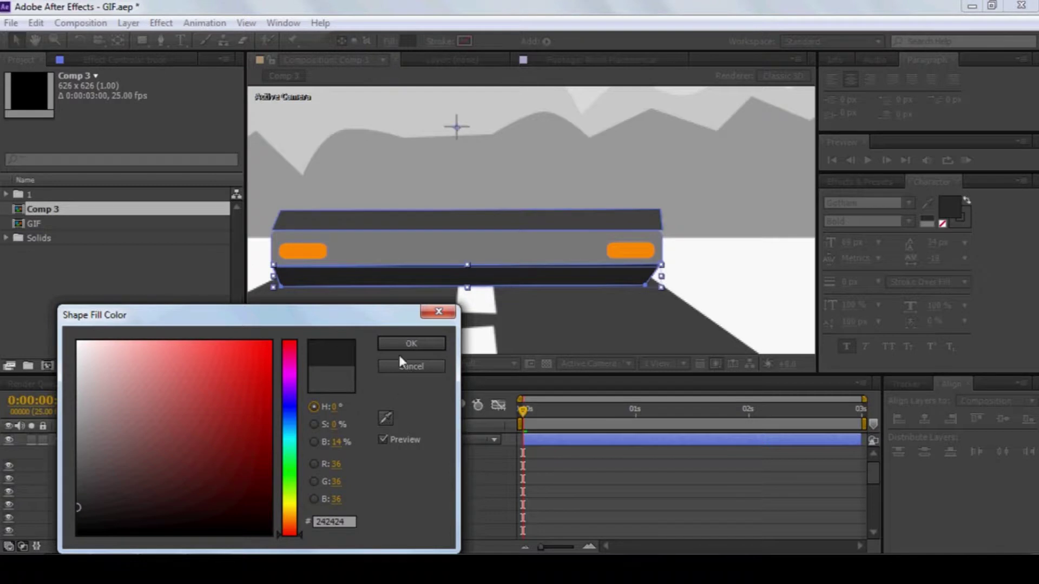
left_click(403, 344)
- Recolour the truck's top rectangle with the dark bottom-face colour using the eyedropper
left_click(109, 479)
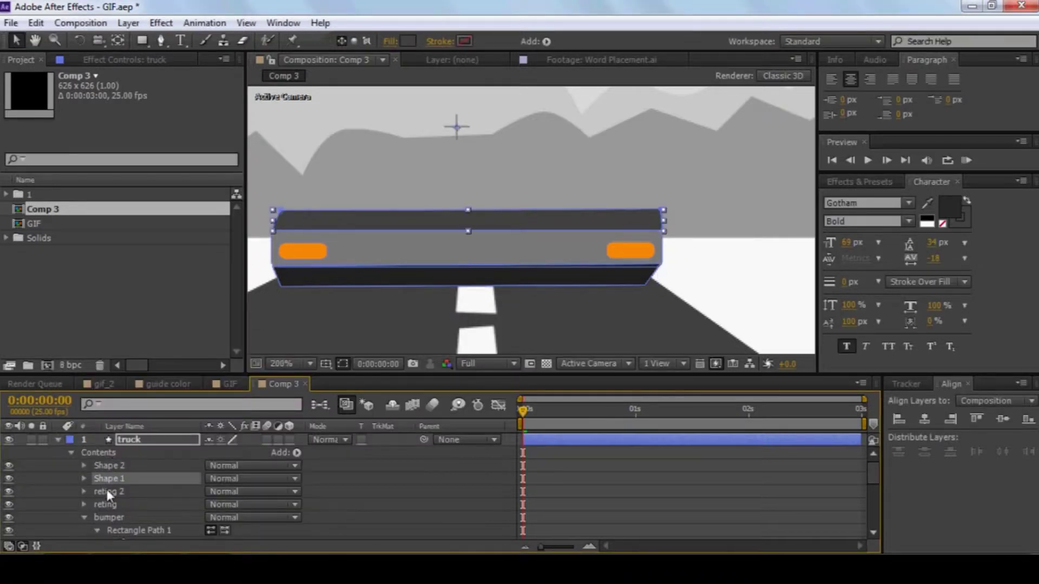
left_click(107, 491)
left_click(108, 479)
left_click(404, 38)
left_click(385, 418)
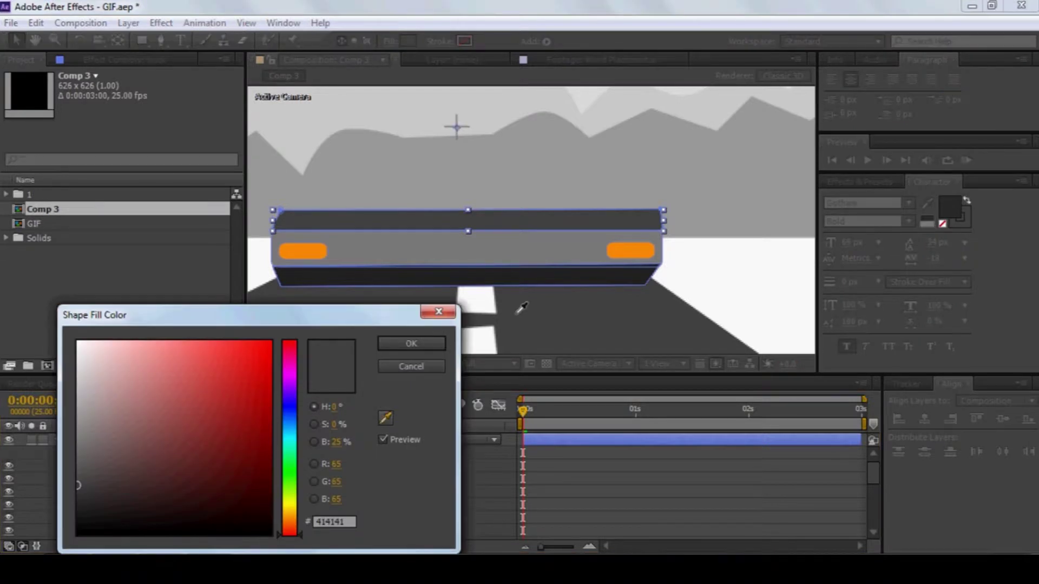
left_click(517, 267)
left_click(418, 344)
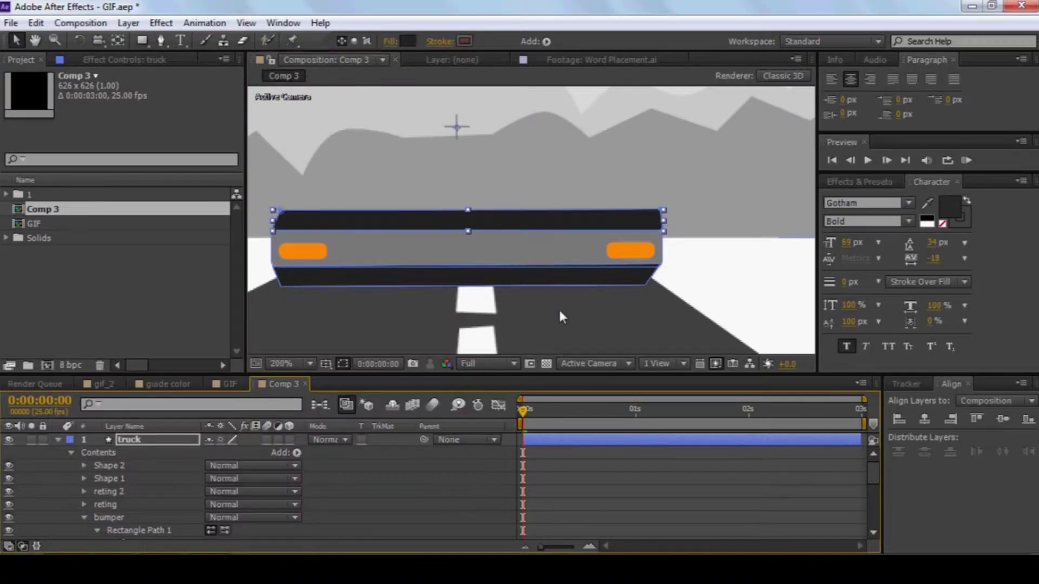
scroll(559, 307, "down", 3)
scroll(563, 309, "up", 2)
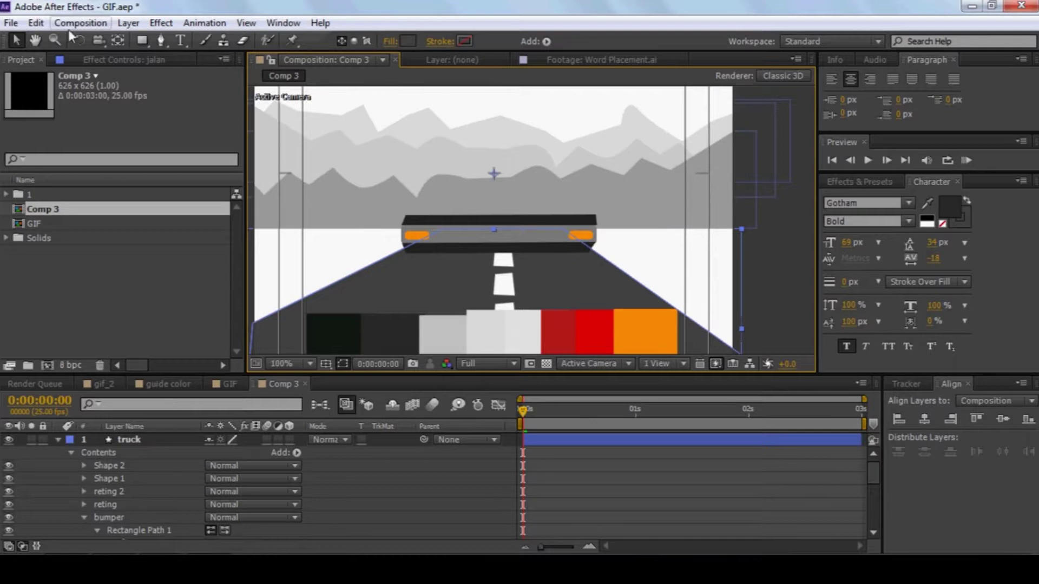
- Darken the bumper group's grey fill slightly, to about 6E6C6C
left_click(34, 40)
scroll(488, 222, "up", 1)
scroll(505, 213, "up", 1)
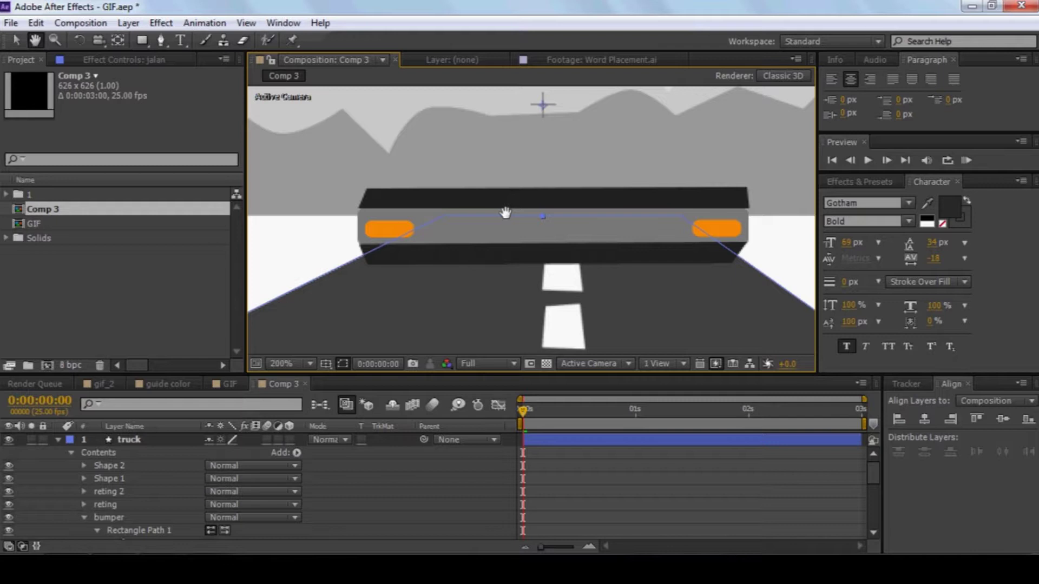
left_click(16, 39)
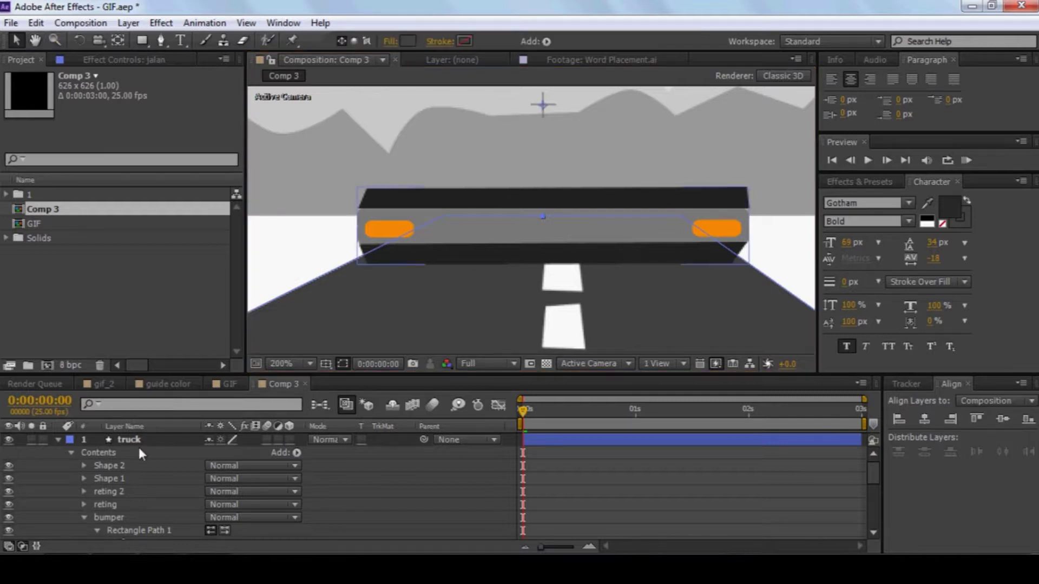
left_click(111, 490)
left_click(108, 518)
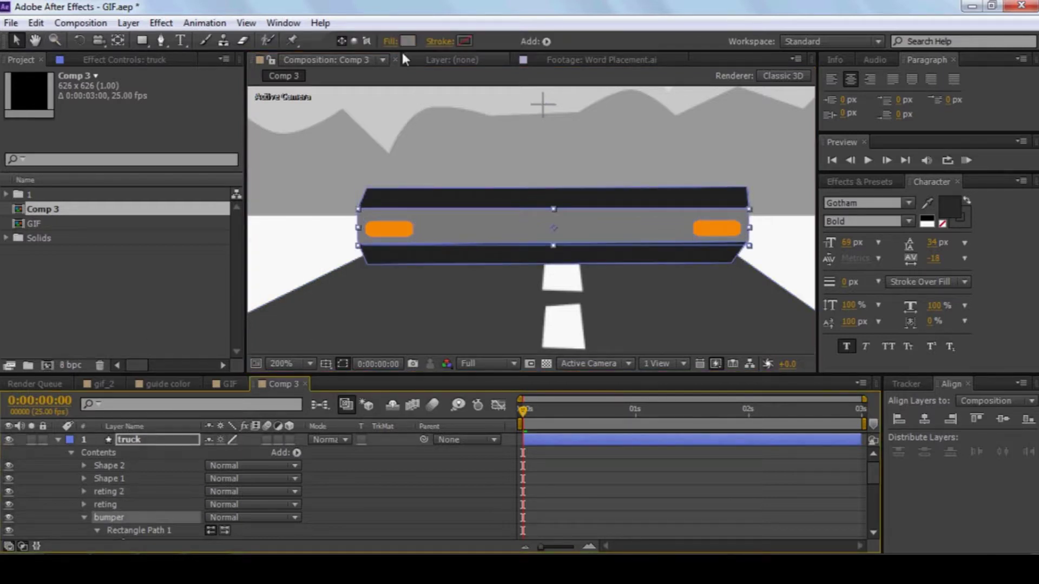
left_click(407, 41)
left_click_drag(79, 441, 80, 454)
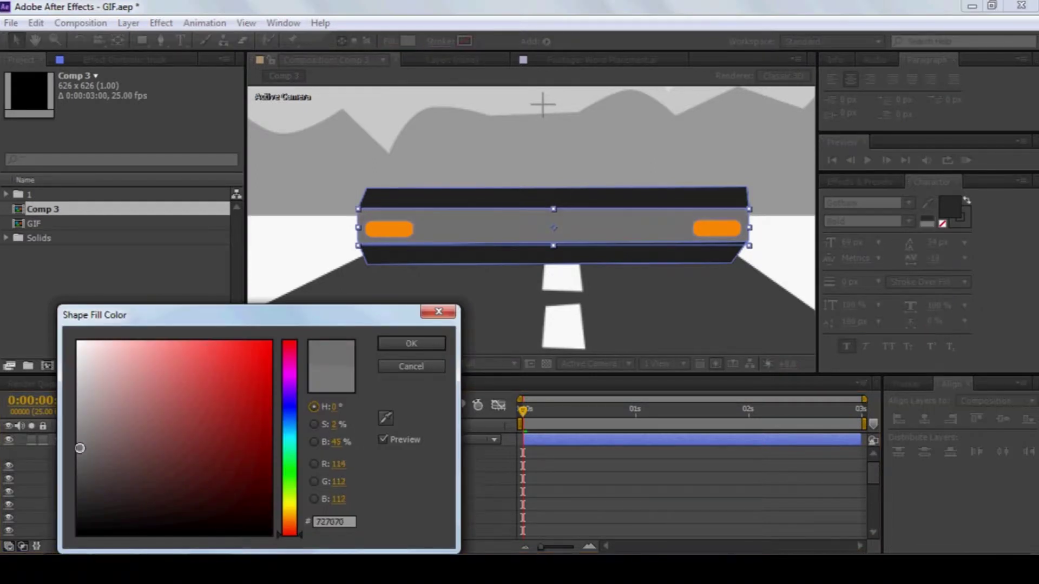
left_click(408, 342)
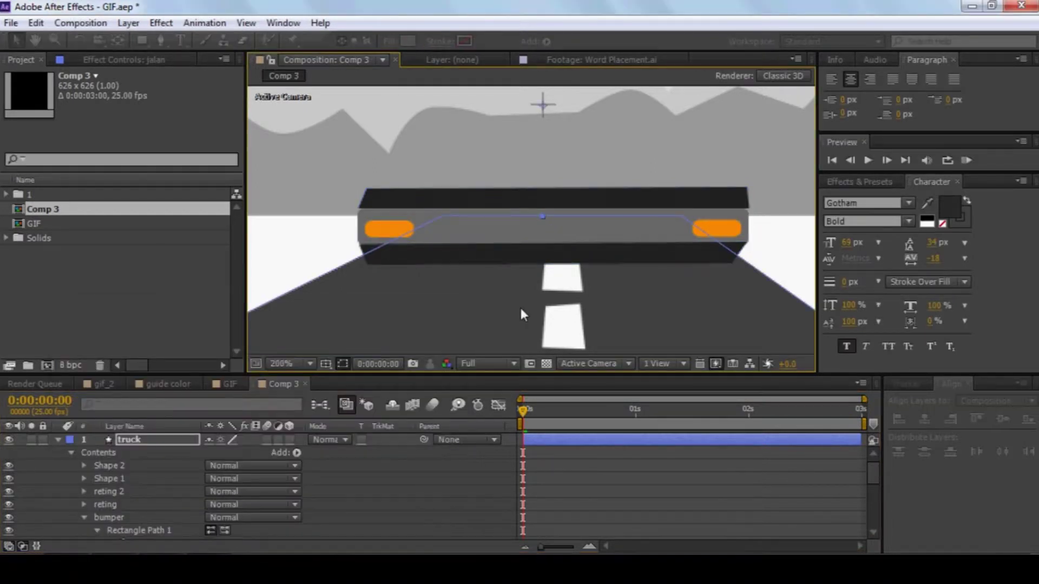
scroll(536, 314, "down", 1)
scroll(580, 244, "up", 1)
scroll(580, 245, "up", 1)
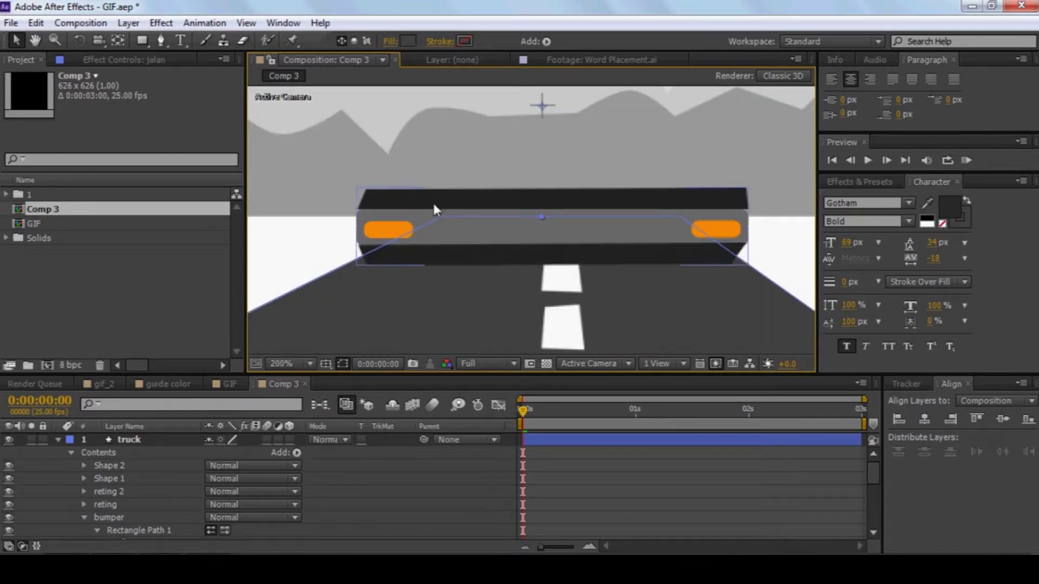
scroll(472, 217, "down", 1)
scroll(475, 216, "down", 1)
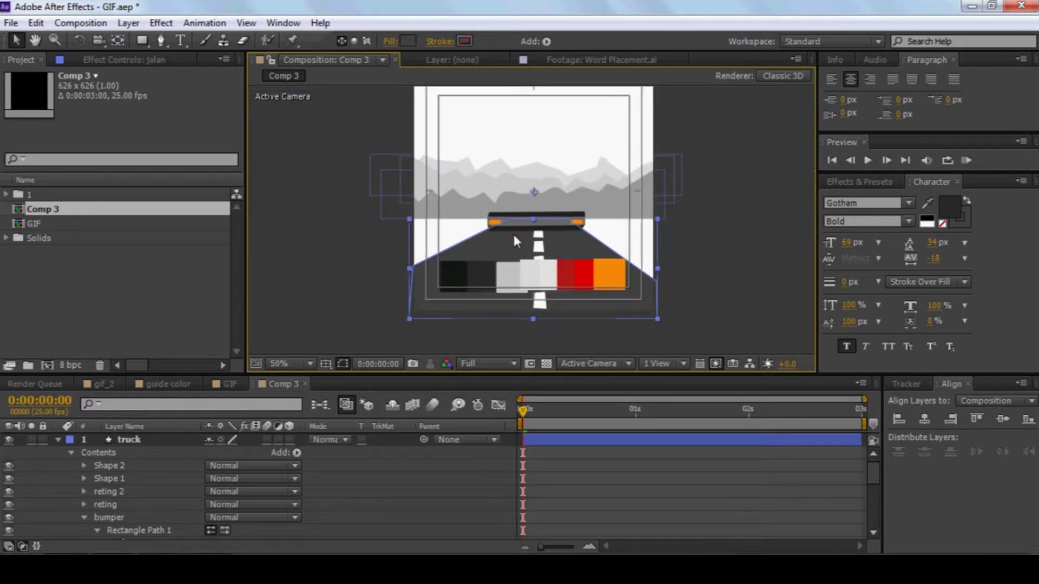
- Draw a first trial four-point path above the bumper's left end with the Pen tool
scroll(512, 232, "up", 1)
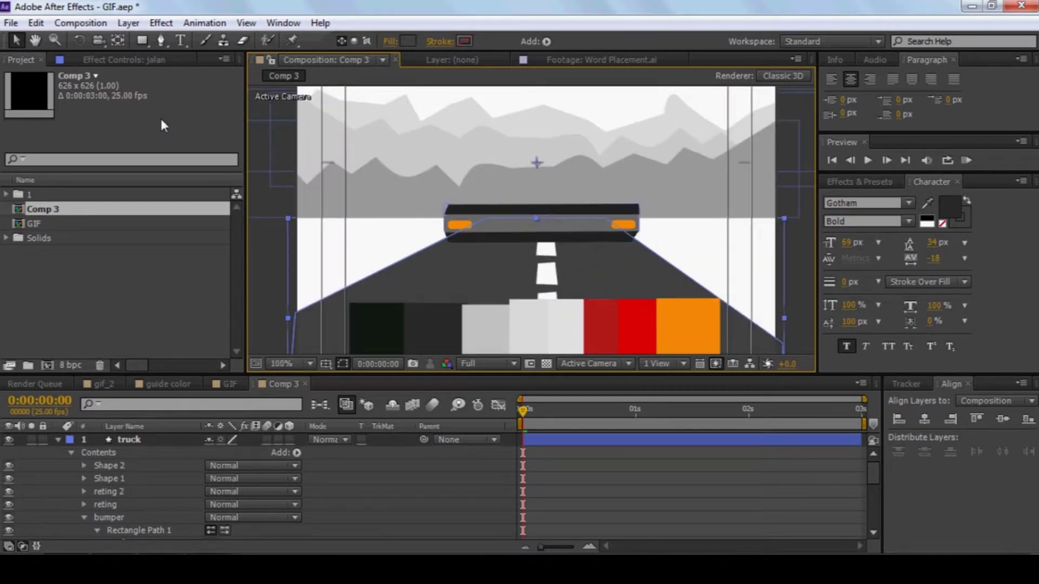
left_click(142, 40)
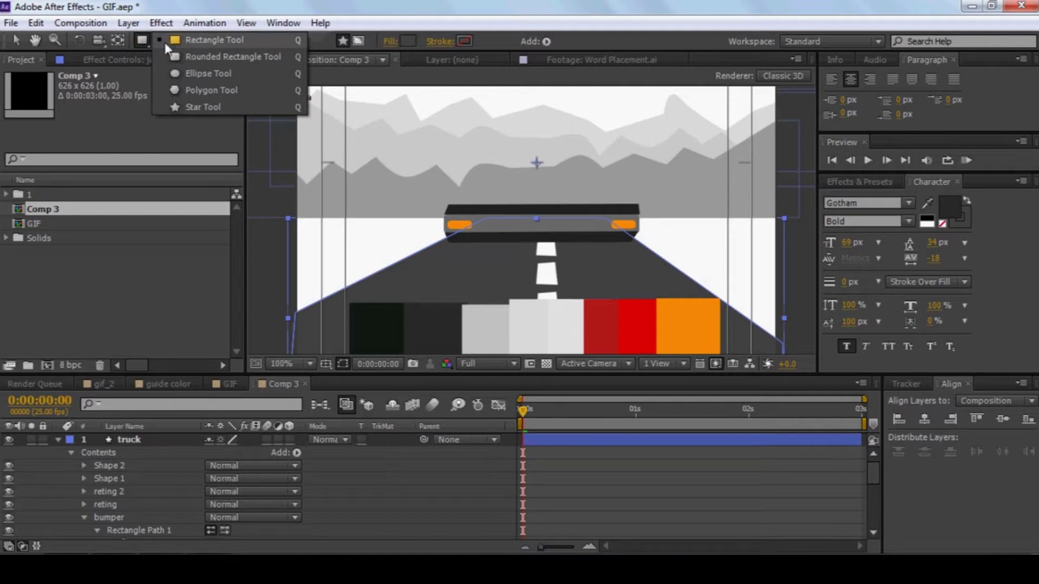
left_click(246, 20)
left_click(246, 11)
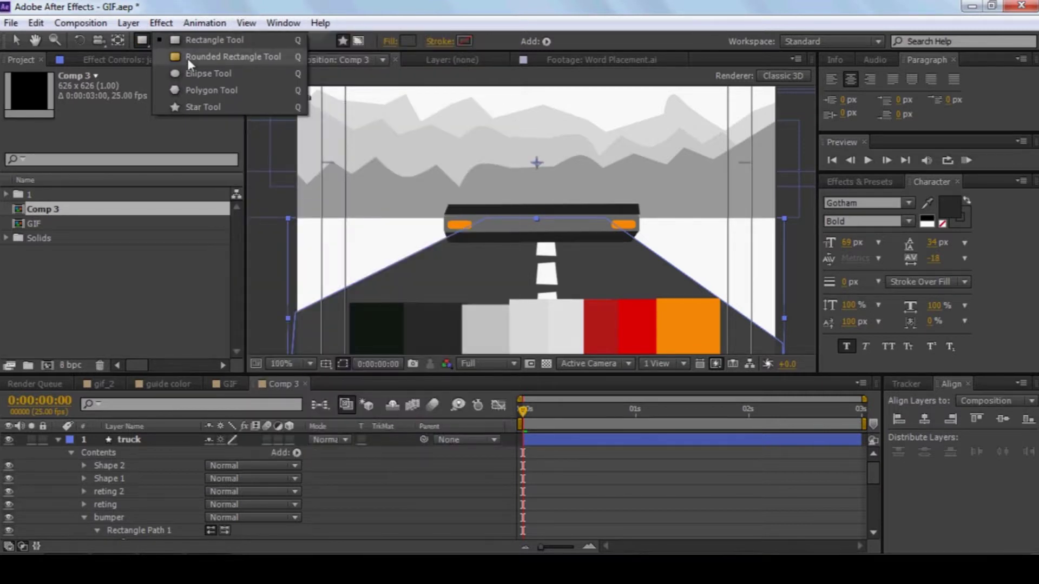
left_click(161, 44)
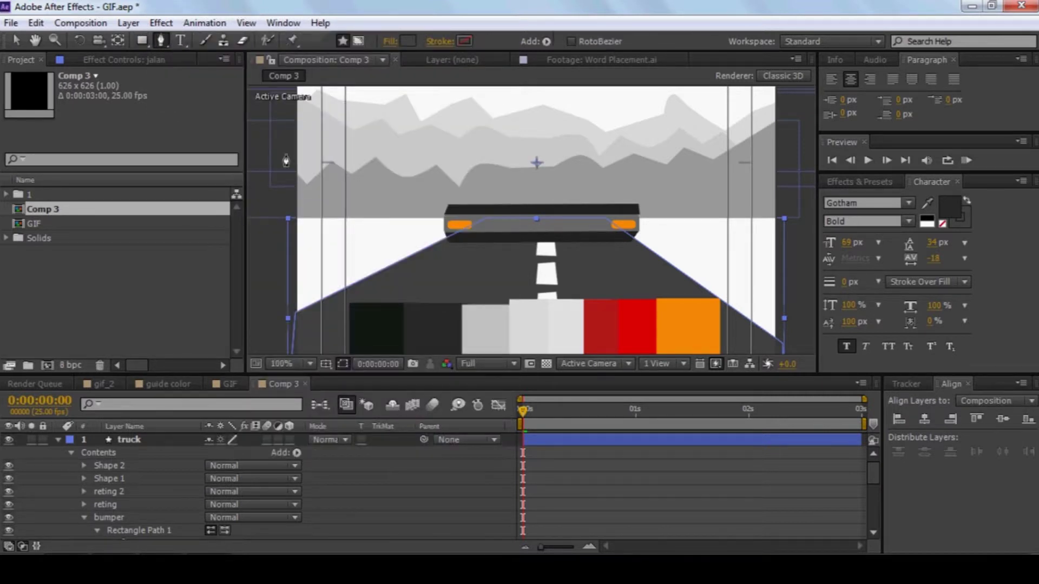
key("period")
left_click(367, 187)
key("comma")
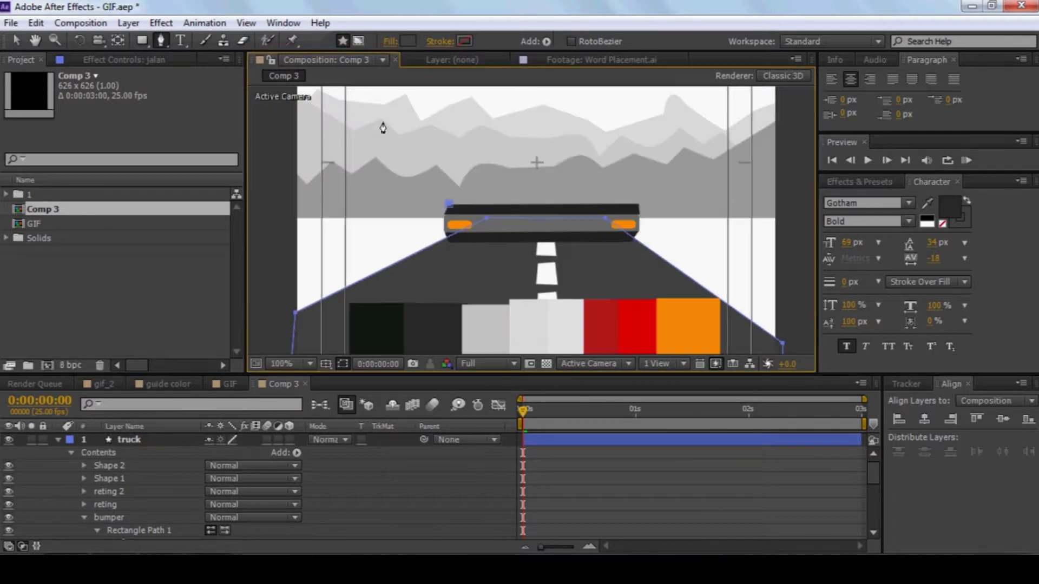
left_click(472, 143)
left_click(494, 201)
left_click(449, 203)
key("period")
left_click_drag(461, 191, 464, 189)
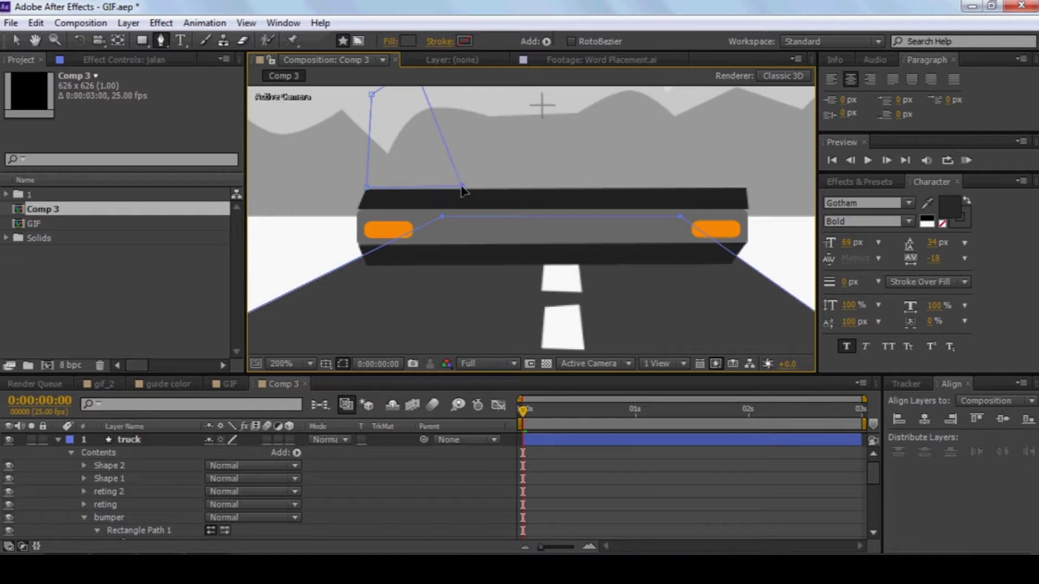
scroll(128, 476, "down", 3)
scroll(125, 469, "down", 3)
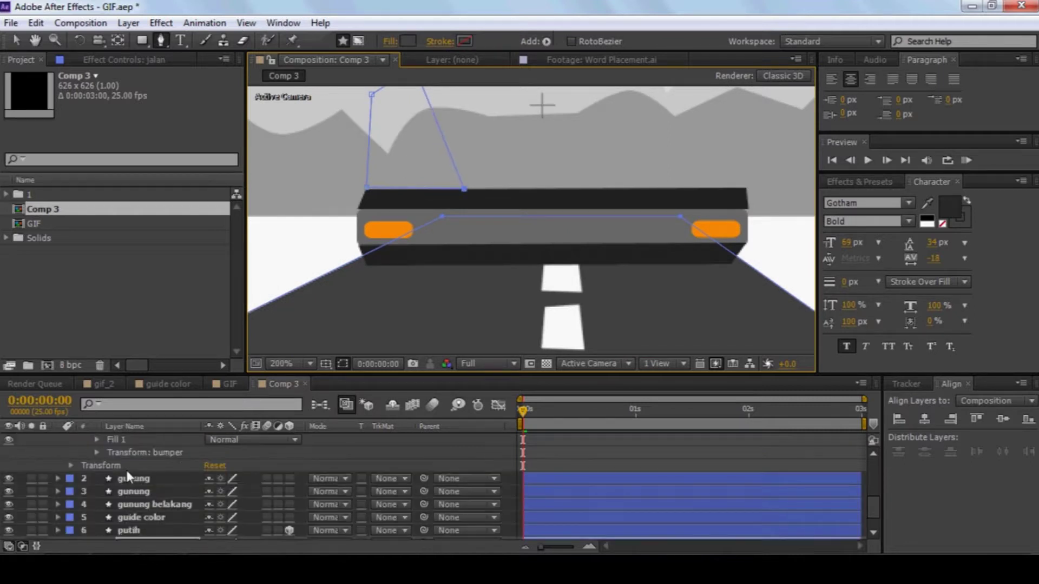
scroll(126, 470, "down", 3)
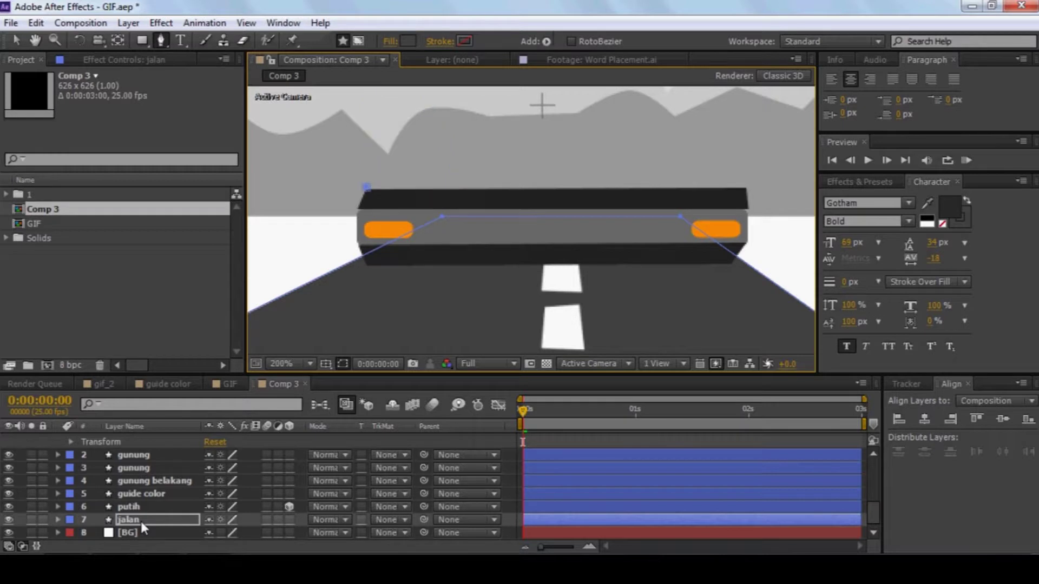
scroll(132, 498, "up", 6)
- With the truck layer selected, draw a quadrilateral above the bumper's left end
left_click(136, 439)
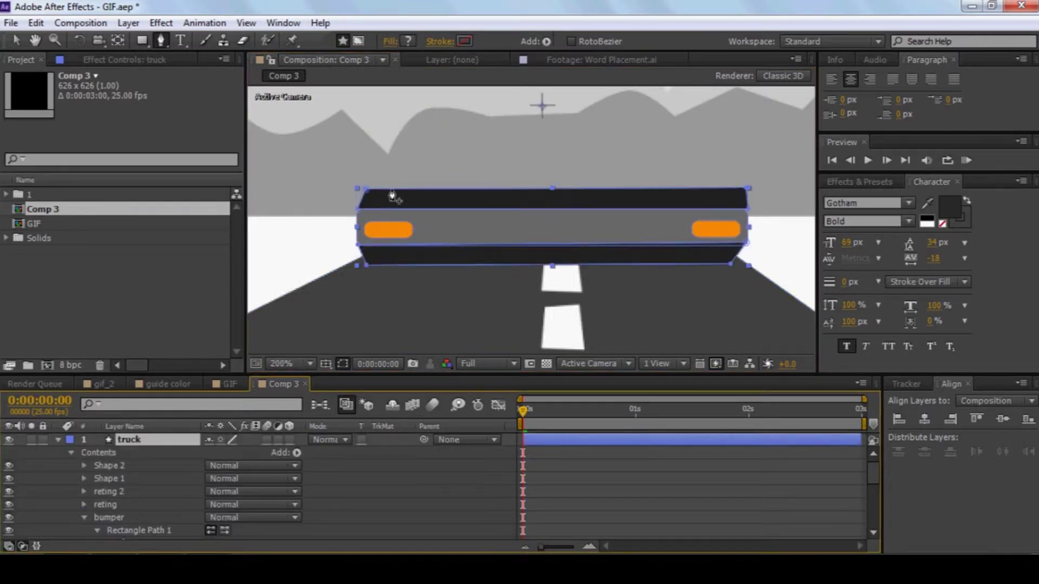
left_click_drag(361, 180, 435, 180)
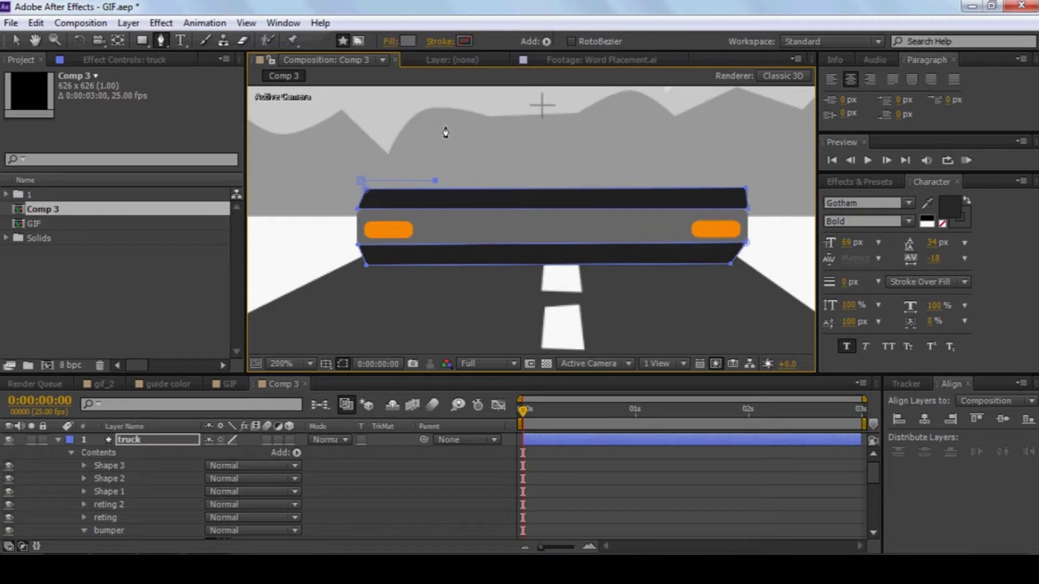
key("comma")
left_click(476, 155)
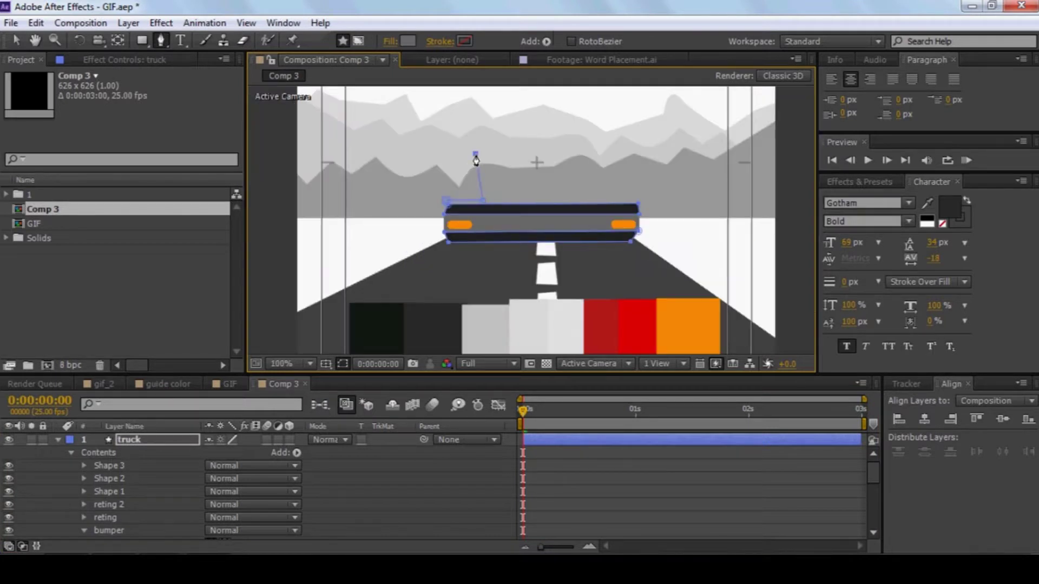
left_click(443, 162)
left_click(445, 200)
key("period")
- Set the shape's bottom corners on the bumper top and round its top corner with Convert Vertex
left_click_drag(356, 104, 363, 119)
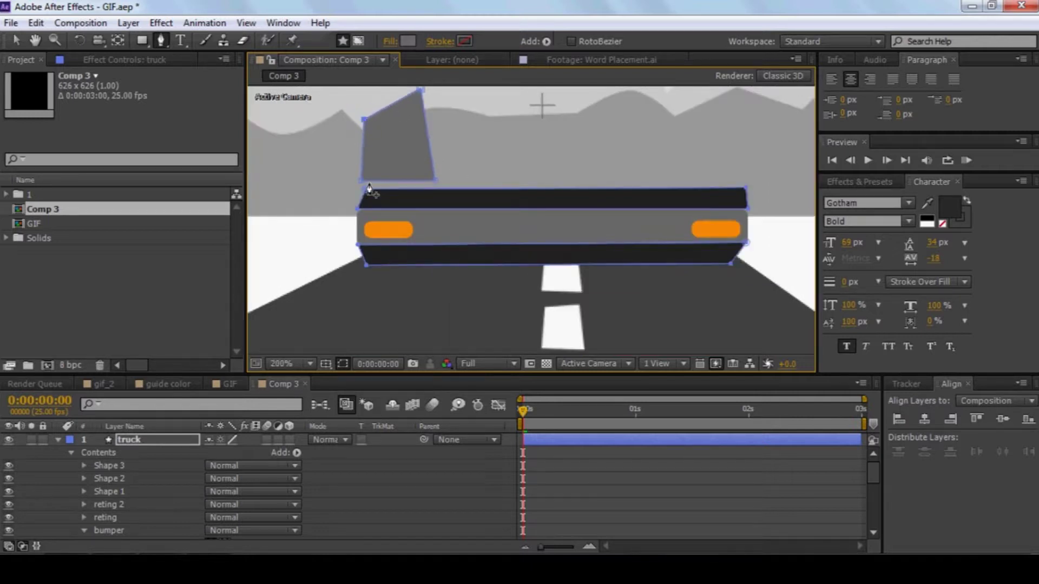
left_click_drag(362, 180, 365, 190)
left_click_drag(434, 180, 437, 188)
mouse_move(421, 90)
left_mouse_down()
mouse_move(441, 103)
mouse_move(436, 120)
left_mouse_up()
scroll(441, 103, "up", 1)
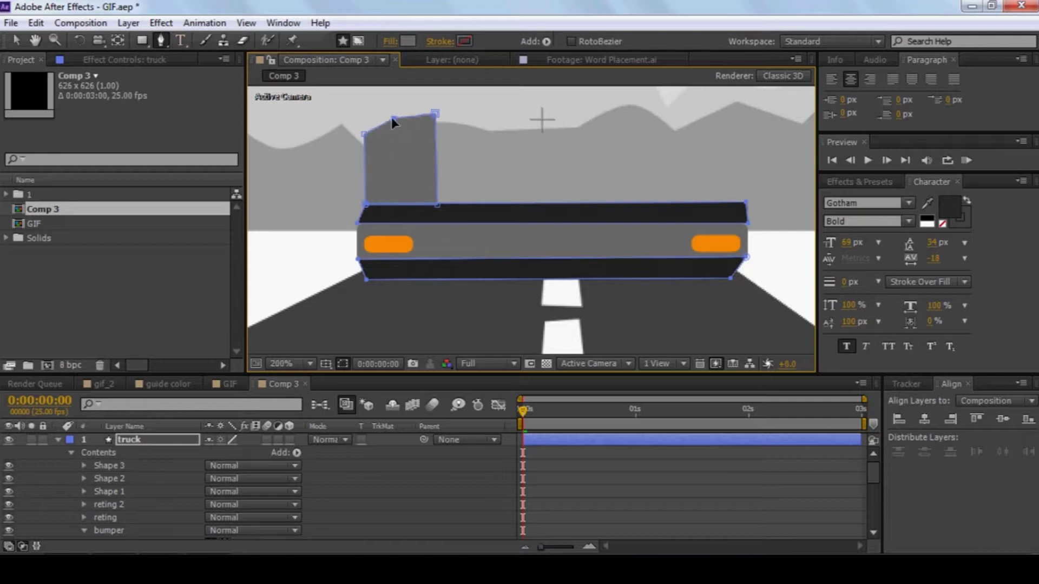
left_click_drag(162, 39, 194, 87)
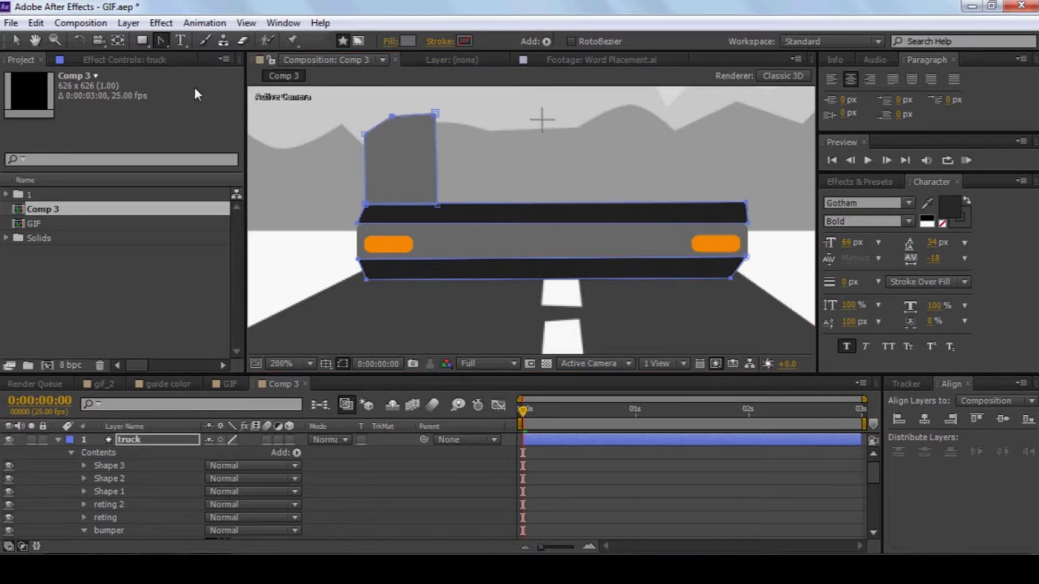
left_click_drag(392, 116, 368, 125)
scroll(470, 172, "down", 3)
- Fill the cab shape with dark red sampled from the palette swatches
left_click(407, 41)
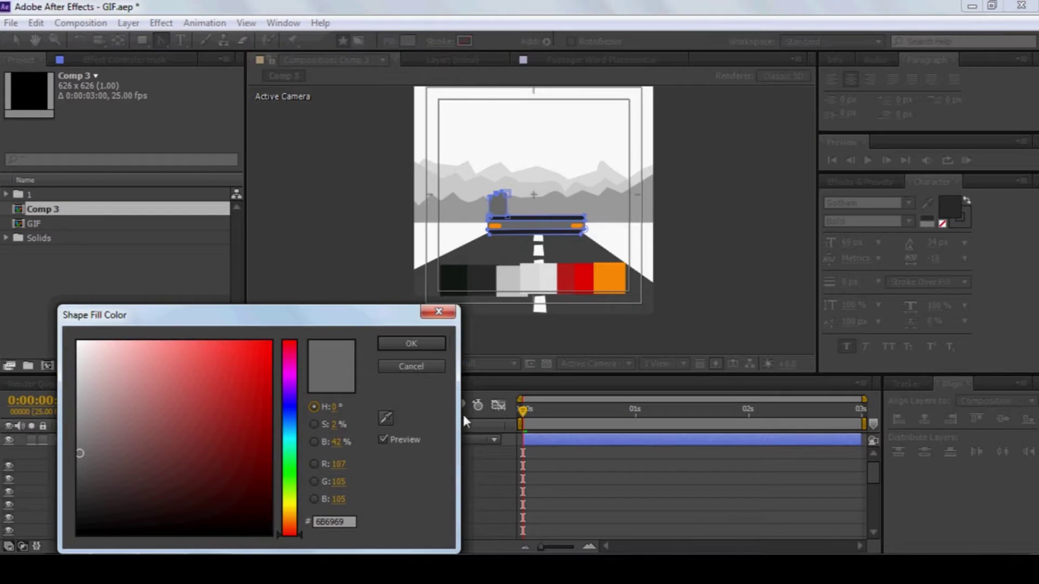
left_click(386, 418)
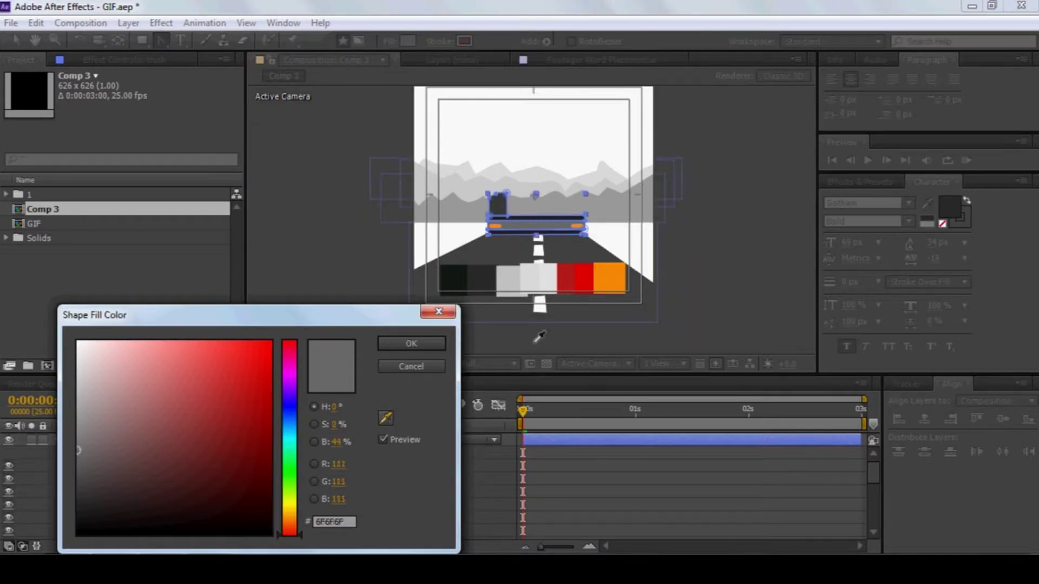
left_click(567, 273)
left_click(424, 347)
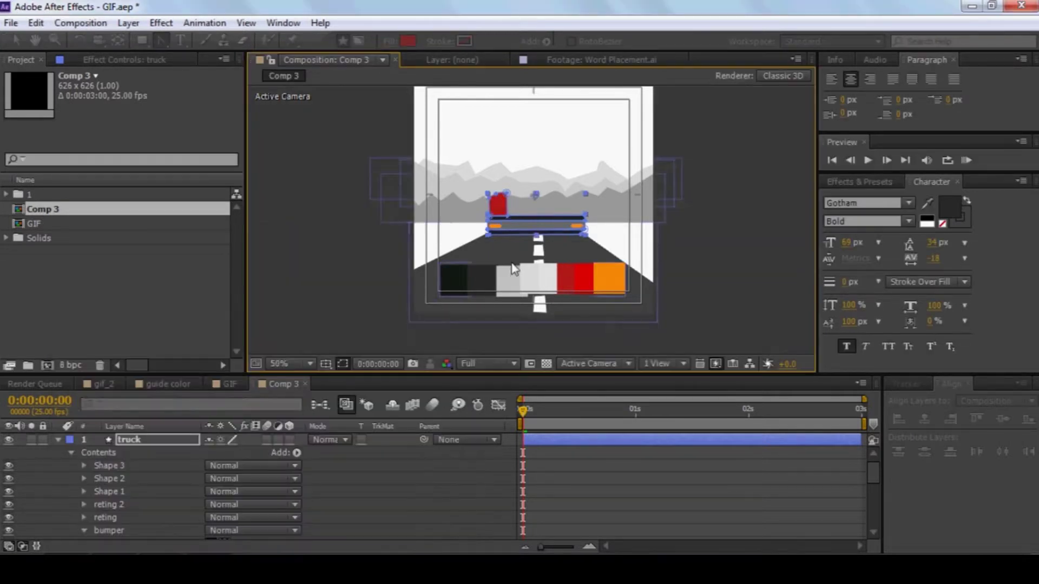
scroll(532, 219, "up", 2)
- Rename the Shape 3 group to 'red' and duplicate it as 'red 2'
left_click(414, 490)
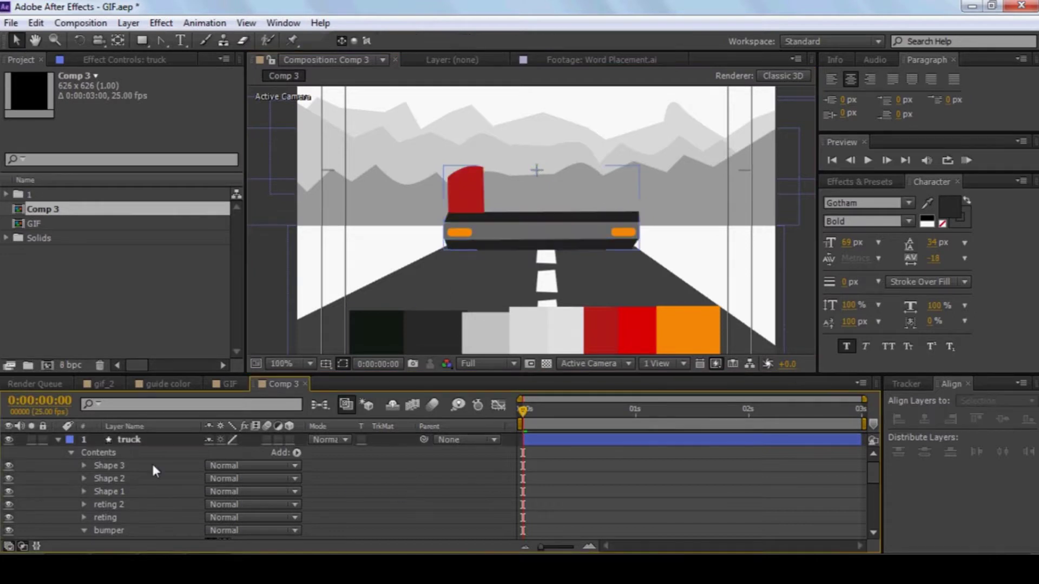
left_click(115, 464)
left_click(119, 479)
left_click(118, 486)
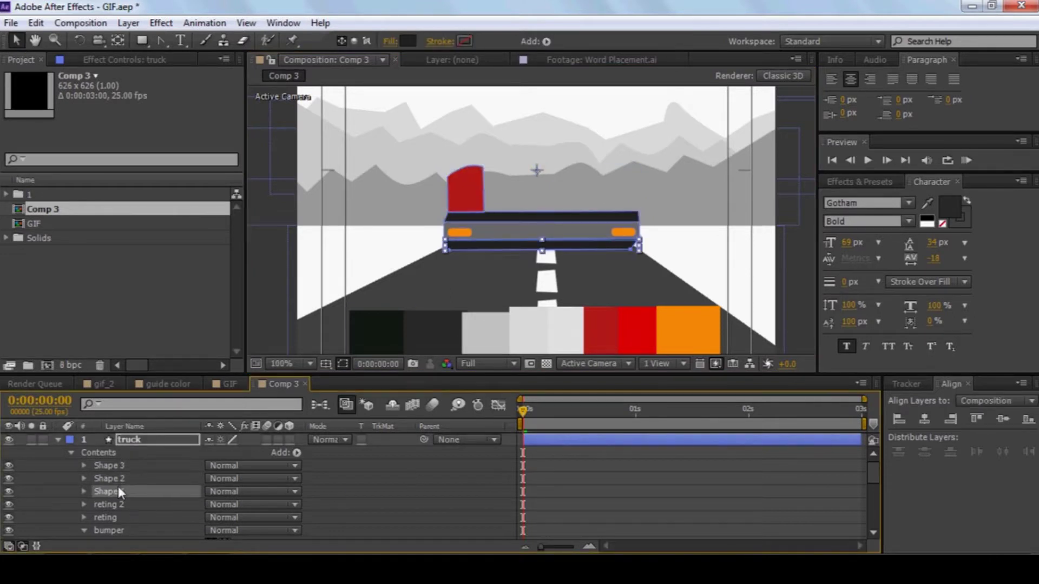
left_click(119, 478)
left_click(120, 467)
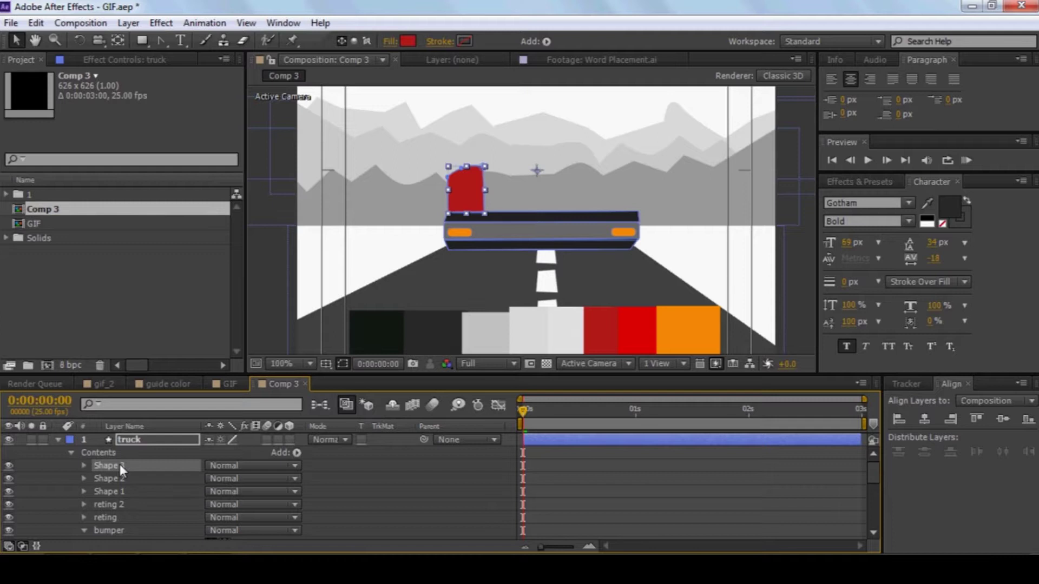
key("Return")
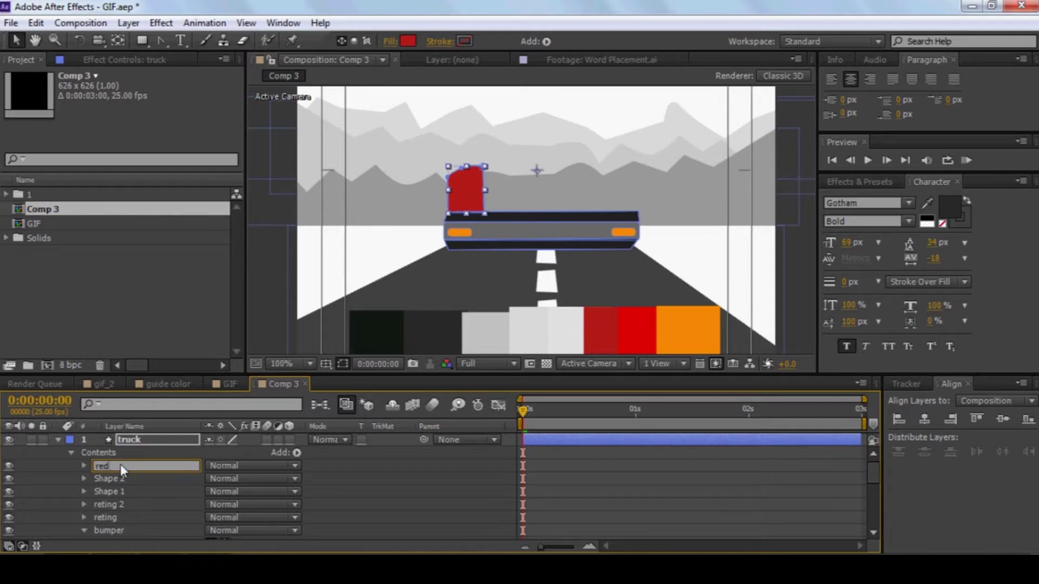
key("Return")
key("ctrl+d")
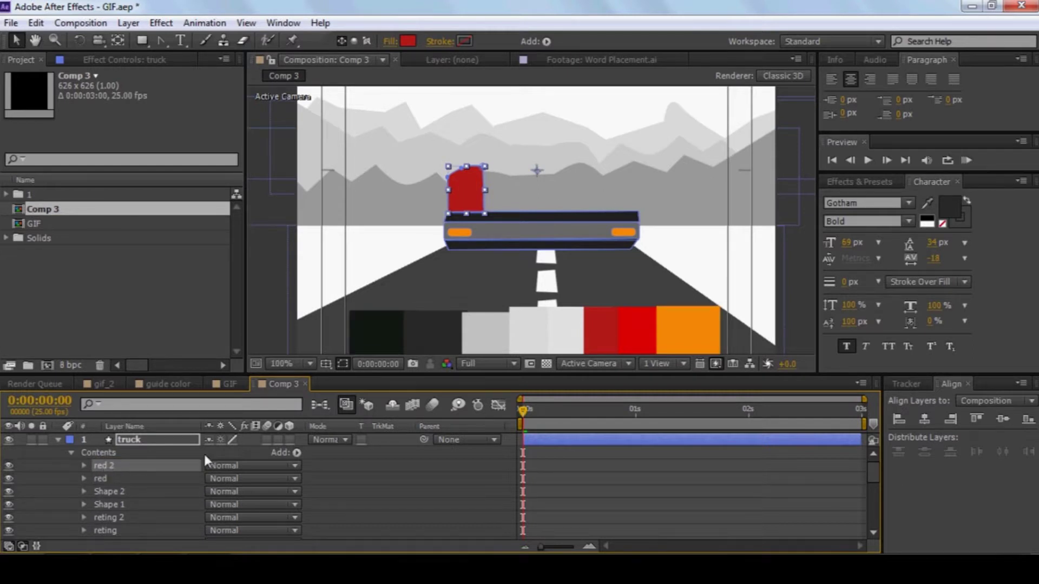
key("ctrl+grave")
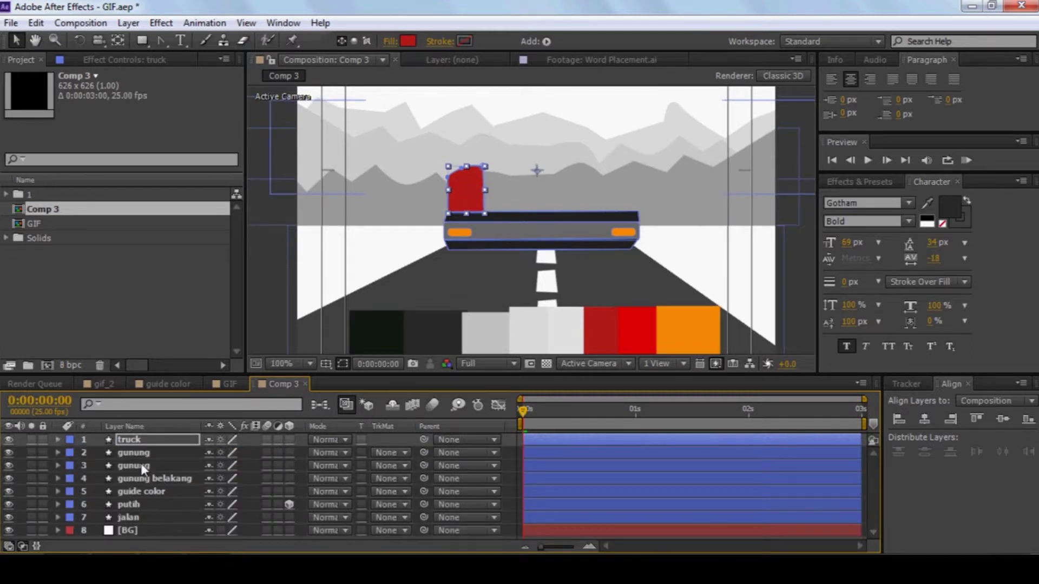
- Flip red 2 horizontally by setting its transform Scale X to -100
left_click(58, 440)
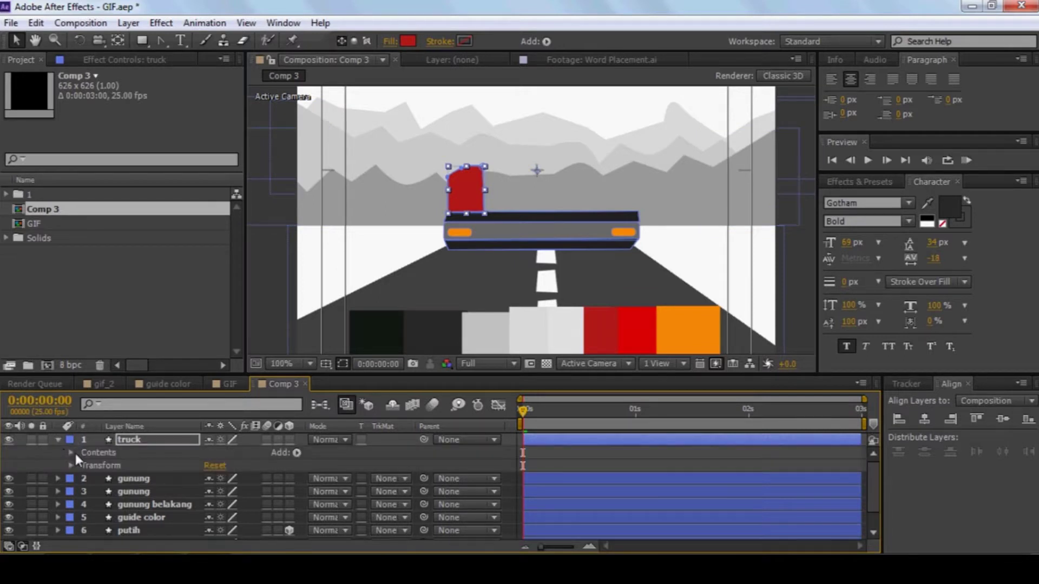
left_click(74, 450)
left_click(70, 452)
left_click(85, 456)
left_click(124, 464)
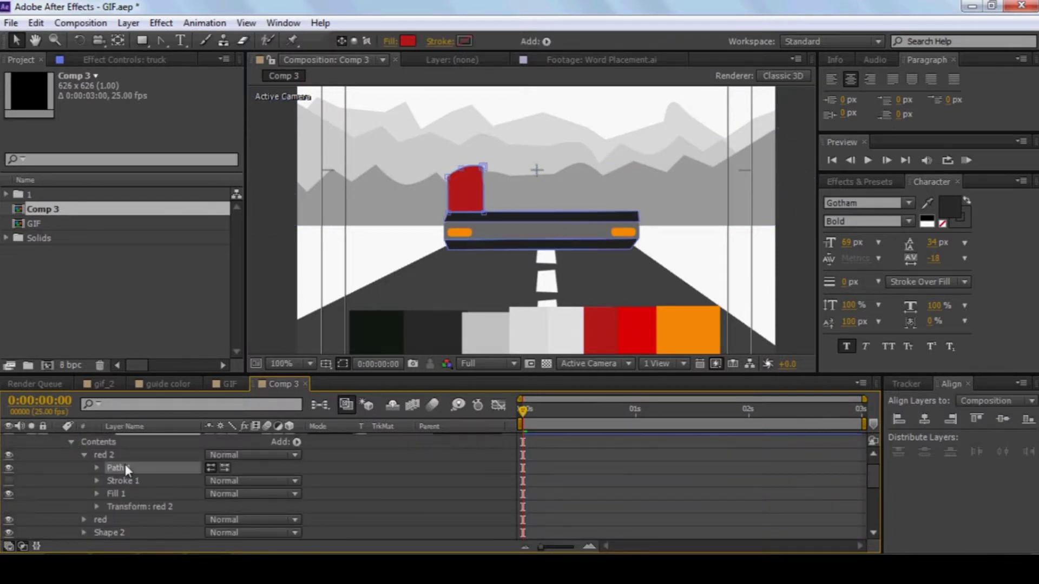
left_click(98, 505)
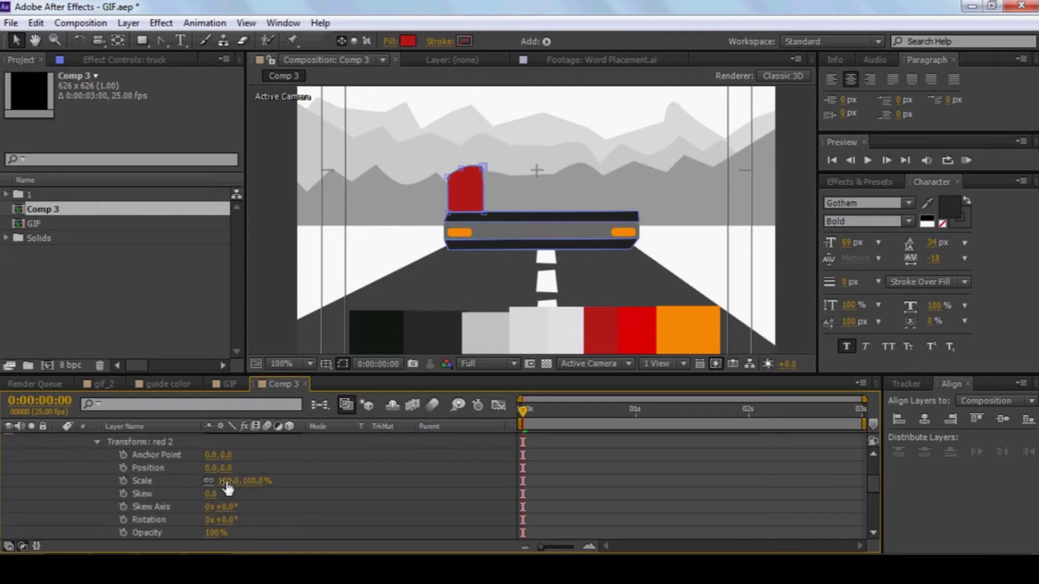
left_click_drag(226, 481, 95, 479)
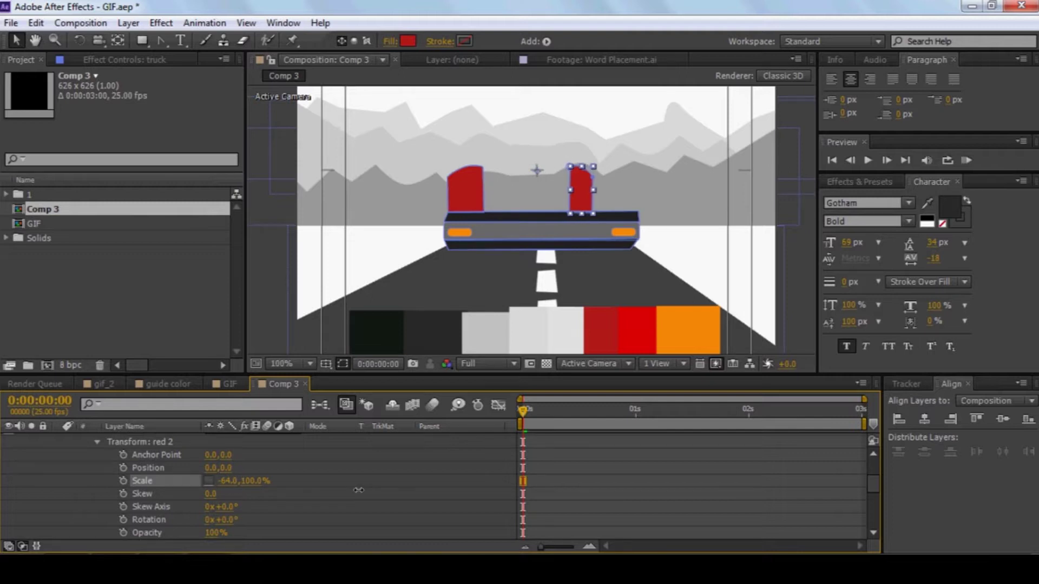
left_click(341, 504)
left_click(230, 480)
type("-100")
key("Return")
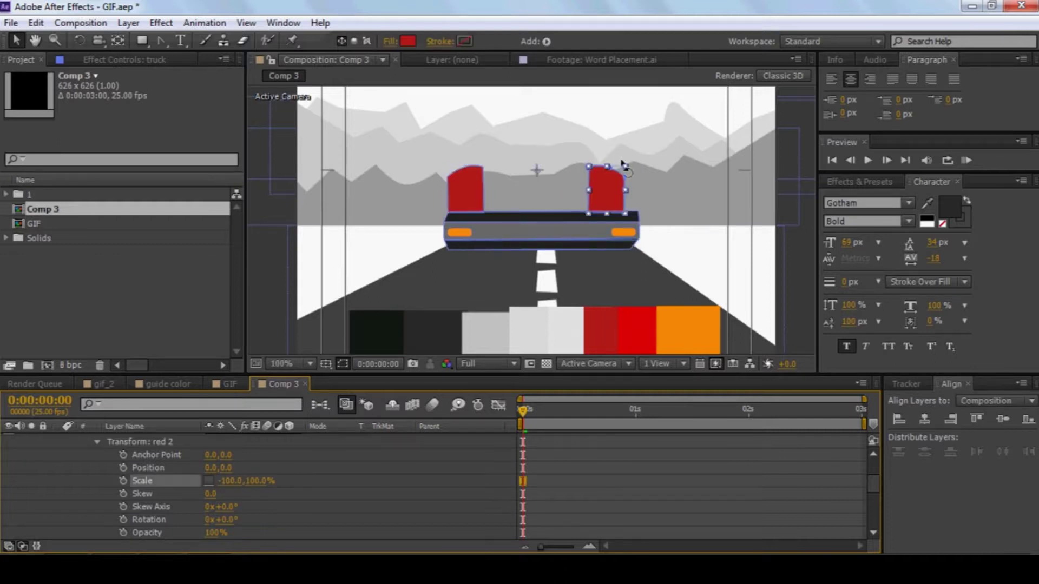
- Move the mirrored red 2 piece to the bumper's right end at position 19,-2
key("period")
left_click_drag(683, 158, 713, 158)
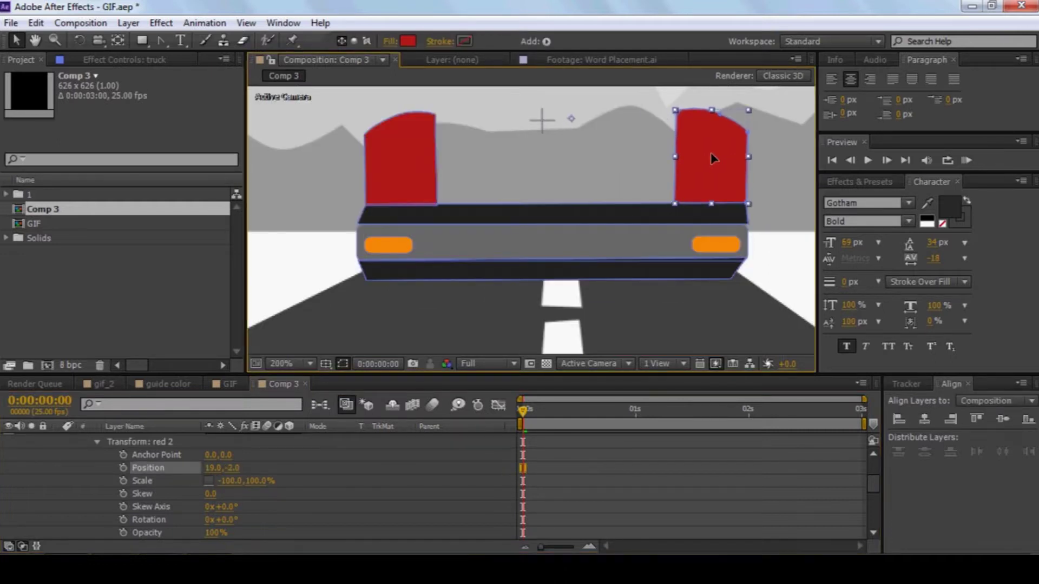
key("comma")
key("comma")
key("period")
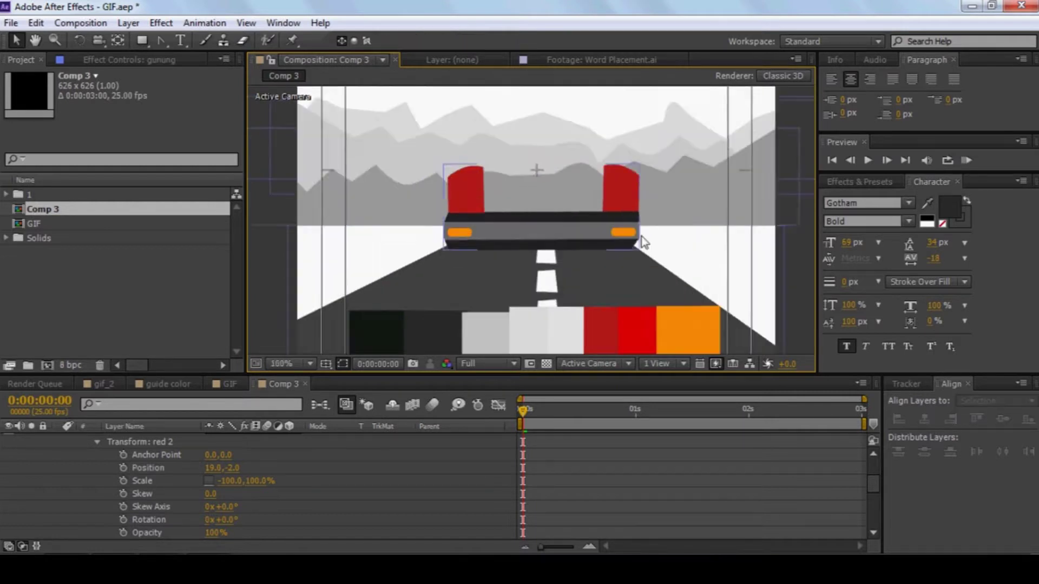
left_click(34, 41)
left_click_drag(441, 165, 397, 207)
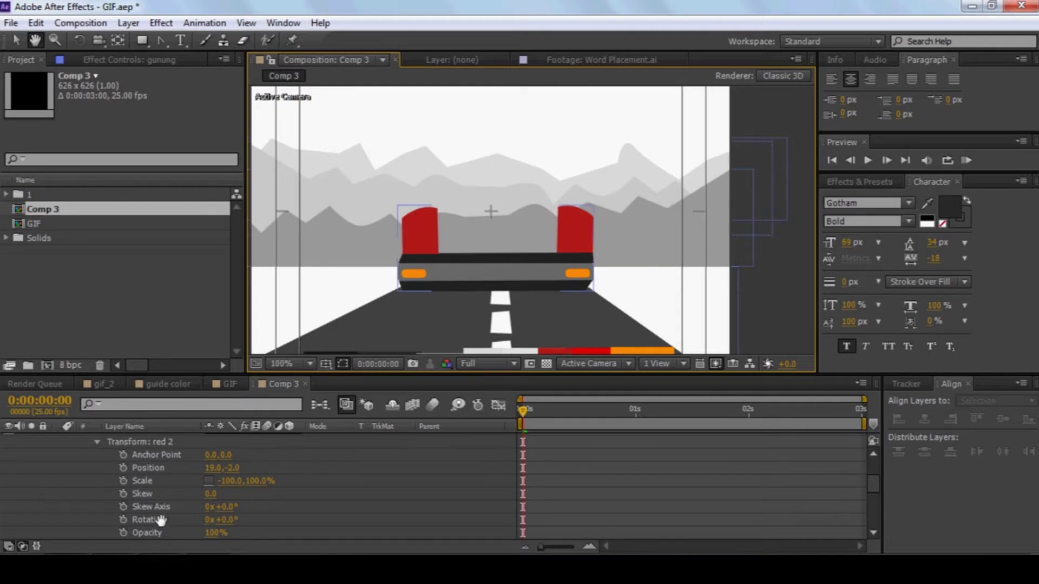
scroll(165, 514, "up", 3)
key("v")
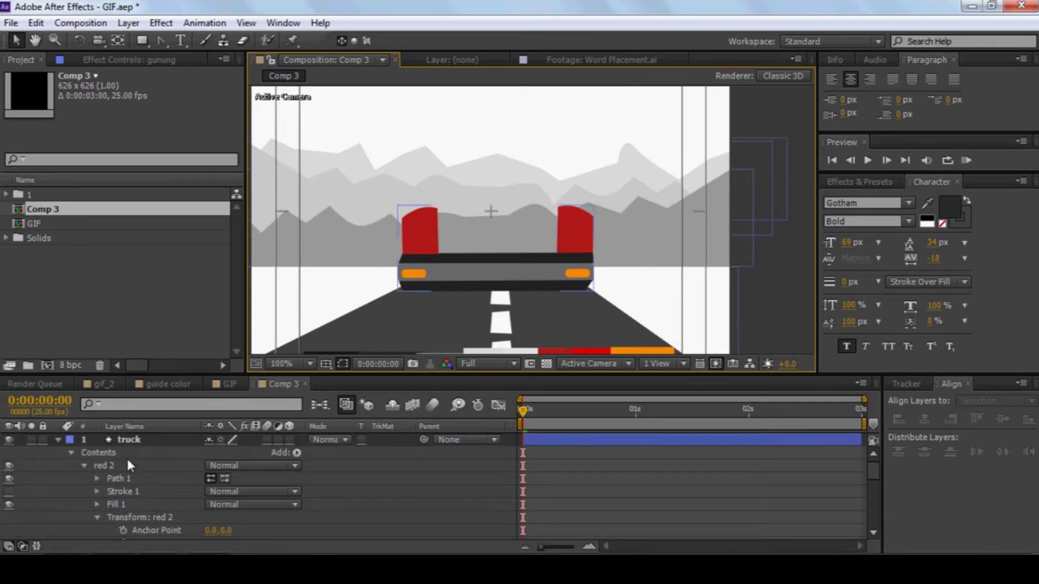
left_click(86, 466)
left_click(121, 452)
left_click(160, 40)
- Draw a six-point cab outline with a peaked top between the tail-lights
left_click_drag(160, 41, 199, 37)
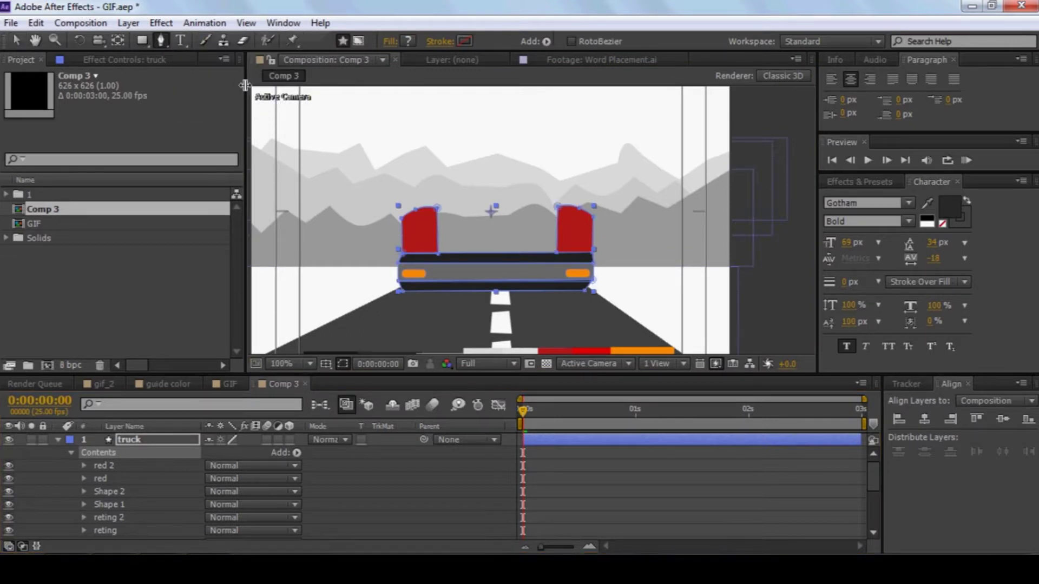
left_click(431, 202)
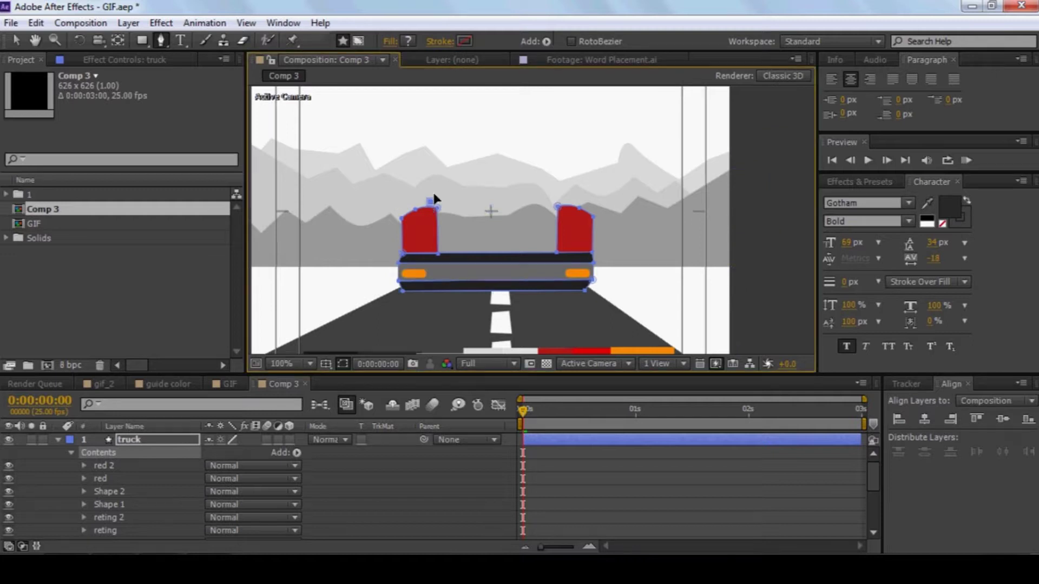
left_click(441, 130)
left_click(500, 114)
left_click(542, 130)
left_click_drag(542, 129, 560, 131)
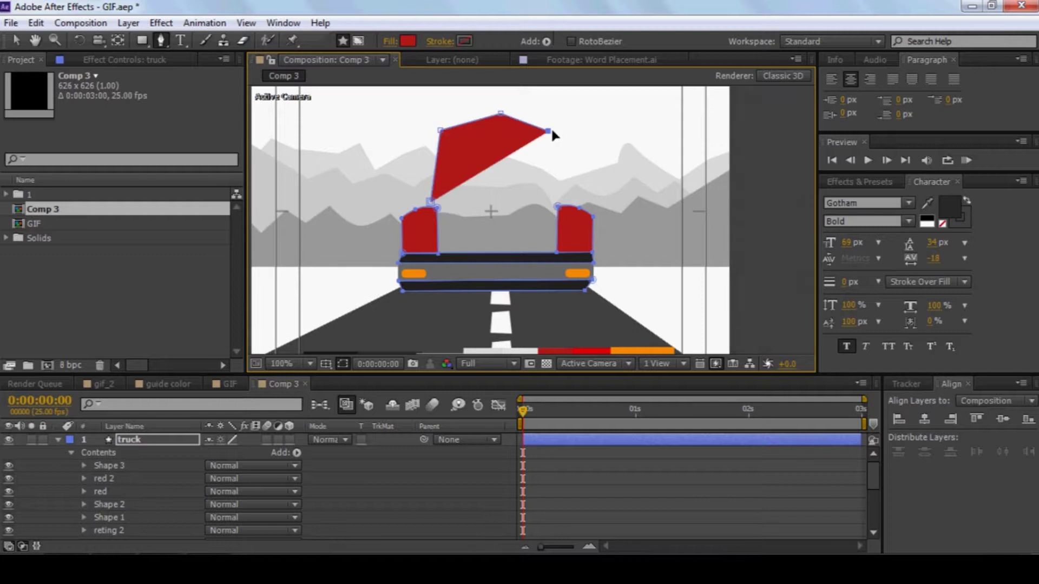
left_click(561, 201)
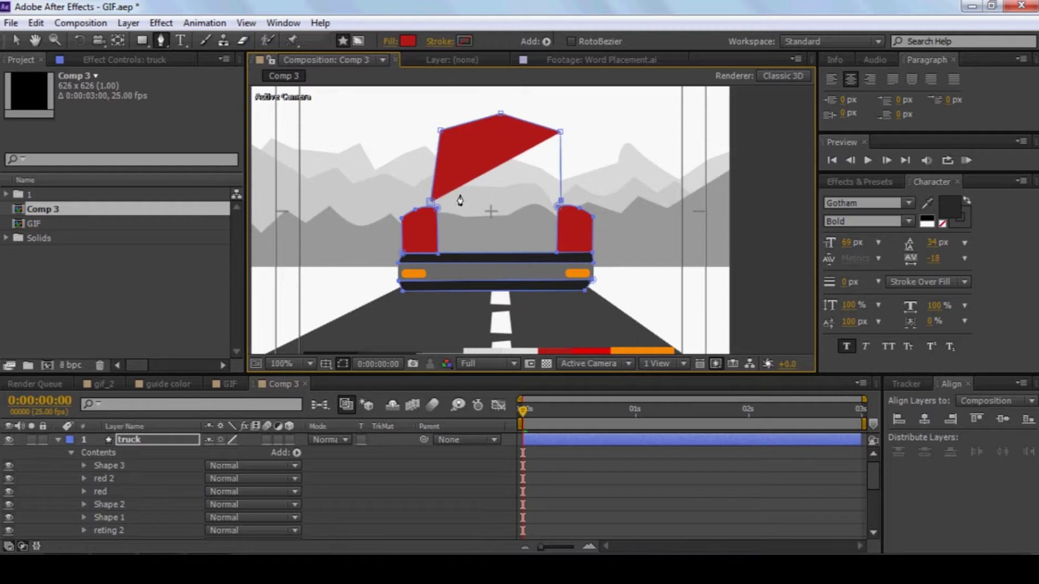
left_click(432, 201)
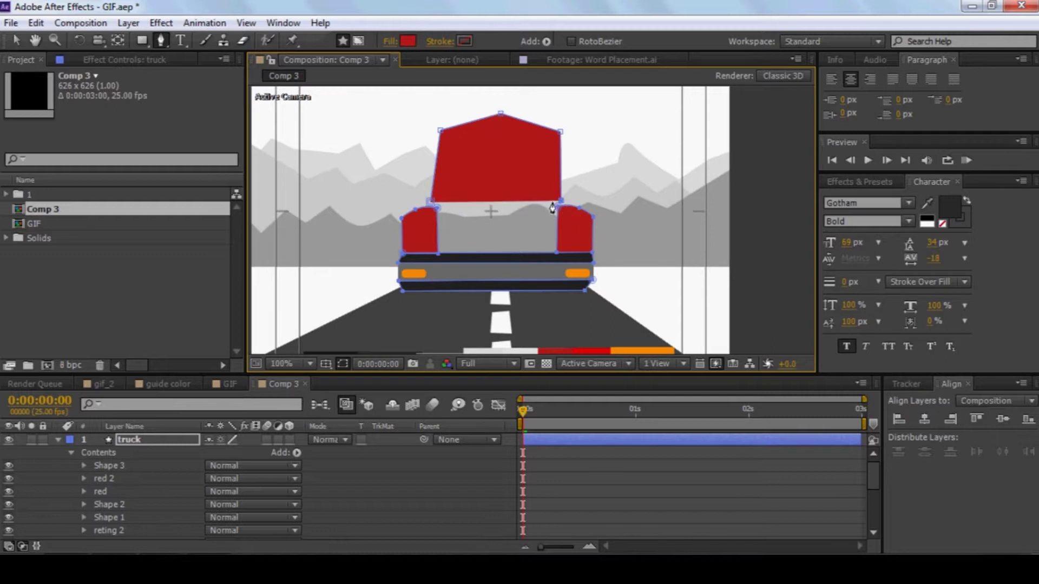
- Pull the cab's lower corners down to the bumper and round its peaked top
left_click(536, 202)
left_click_drag(535, 202, 553, 253)
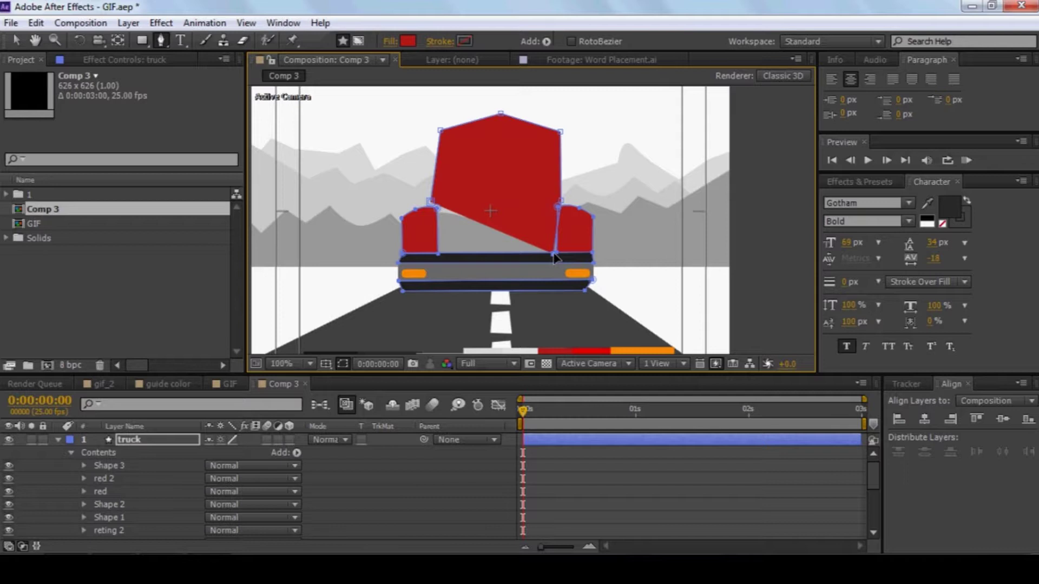
left_click_drag(554, 255, 548, 254)
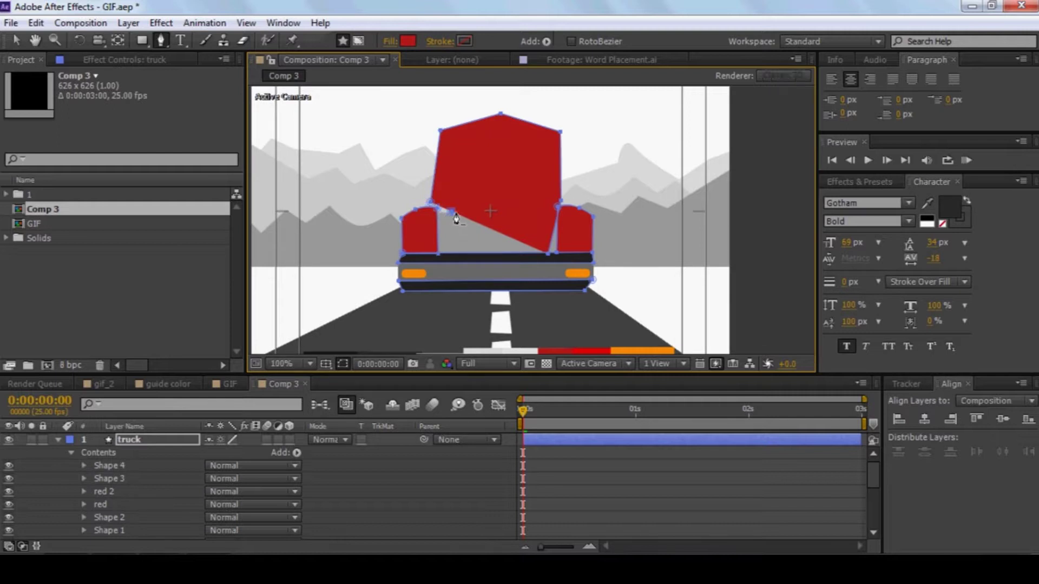
left_click(458, 219)
key("ctrl+z")
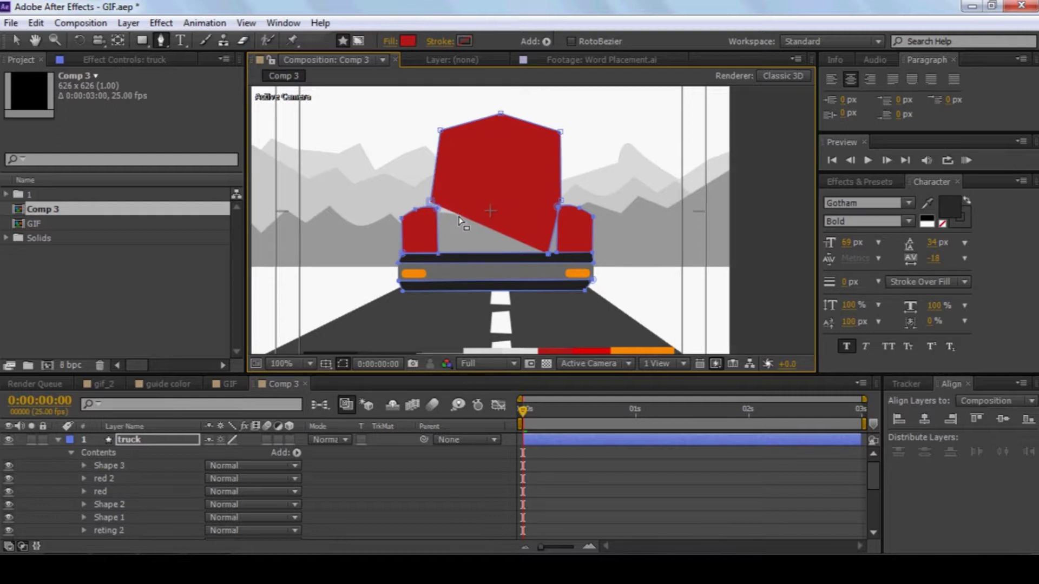
left_click_drag(457, 215, 456, 253)
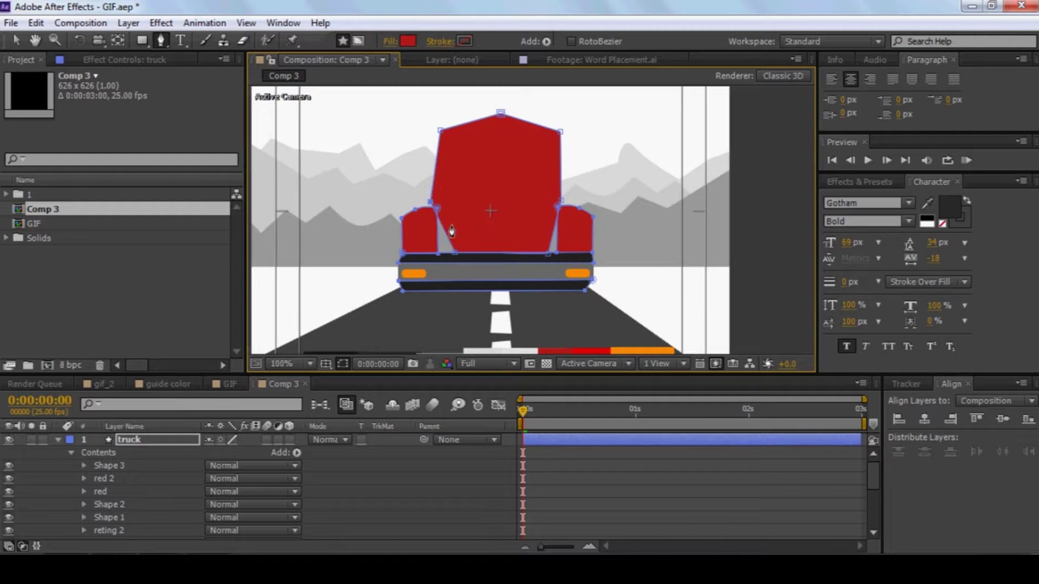
left_click_drag(432, 203, 436, 204)
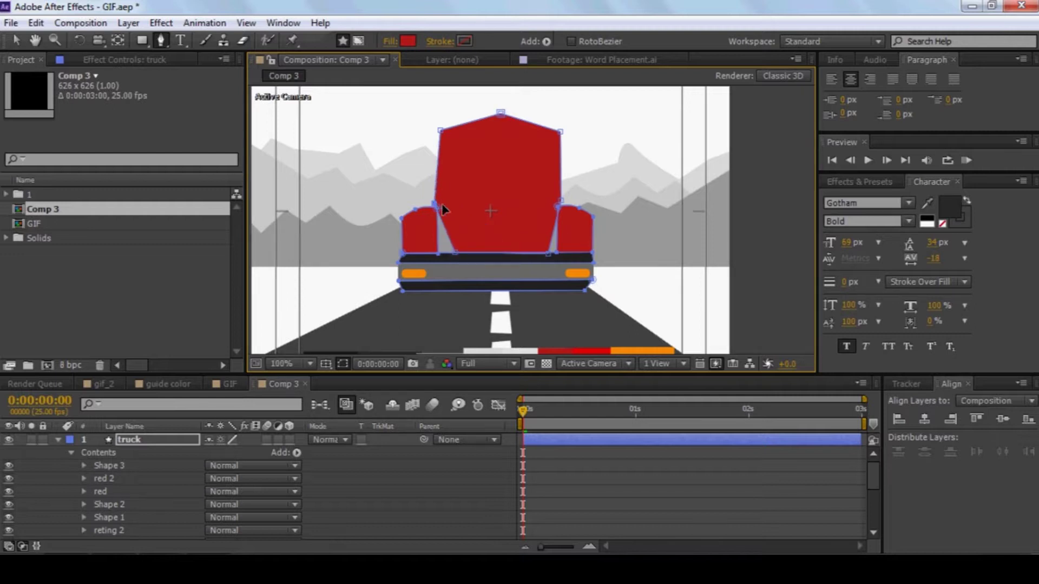
left_click_drag(548, 253, 543, 253)
left_click_drag(161, 40, 209, 96)
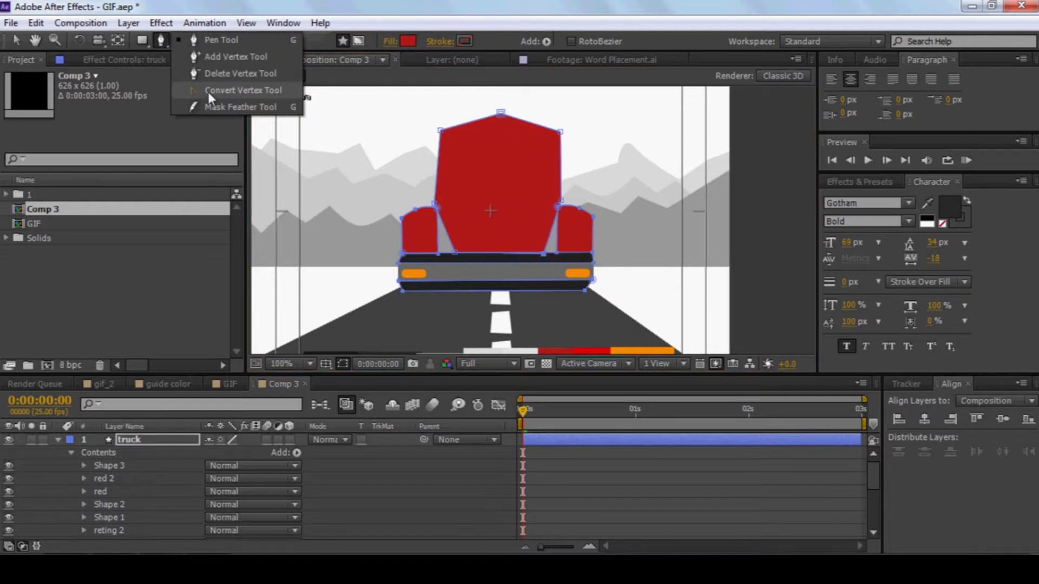
left_click_drag(500, 113, 470, 119)
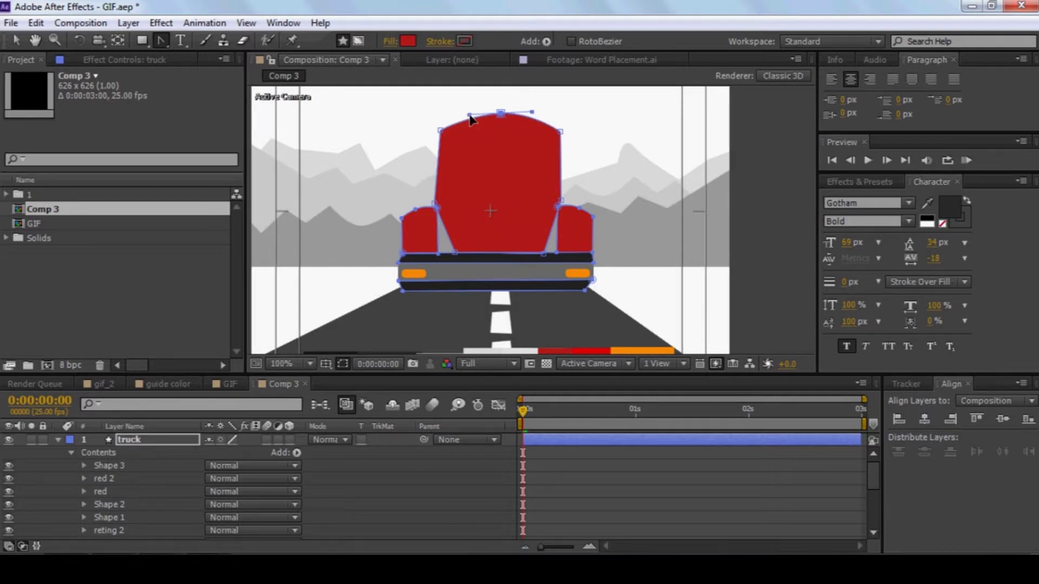
- Fill the cab with bright red DB0001 sampled from the swatches
left_click(16, 40)
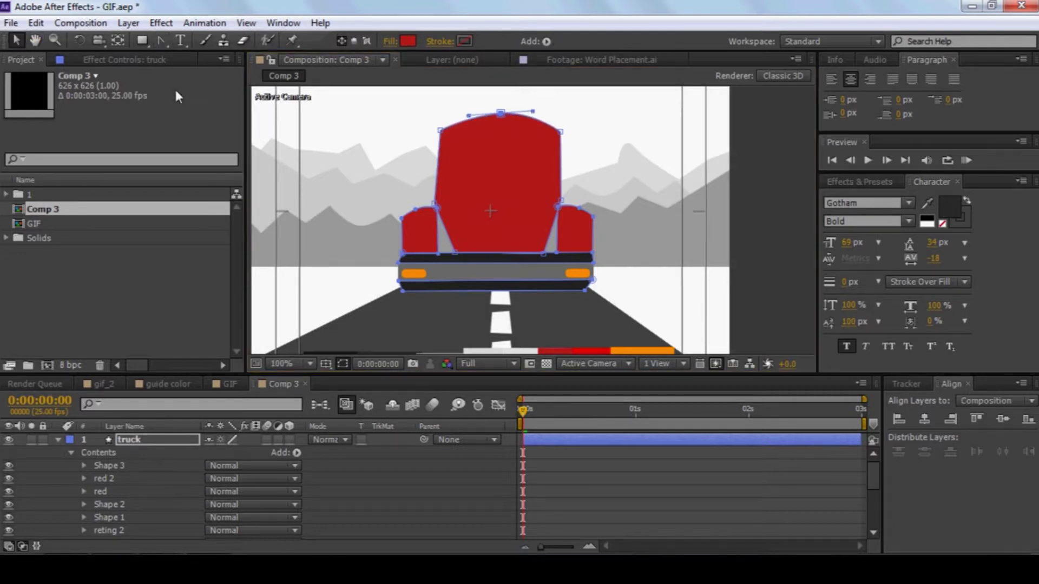
key("comma")
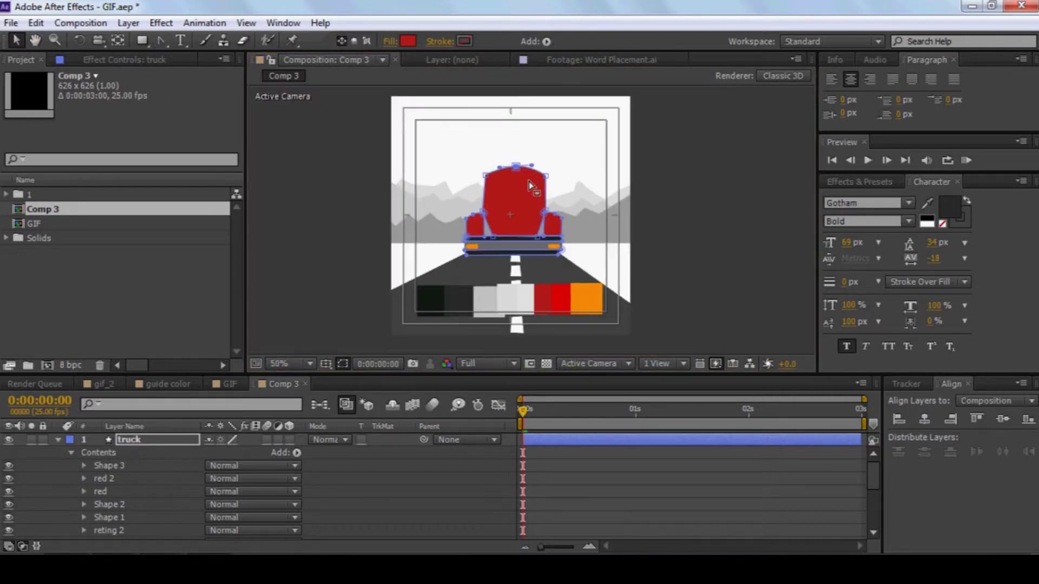
left_click(407, 41)
left_click(385, 418)
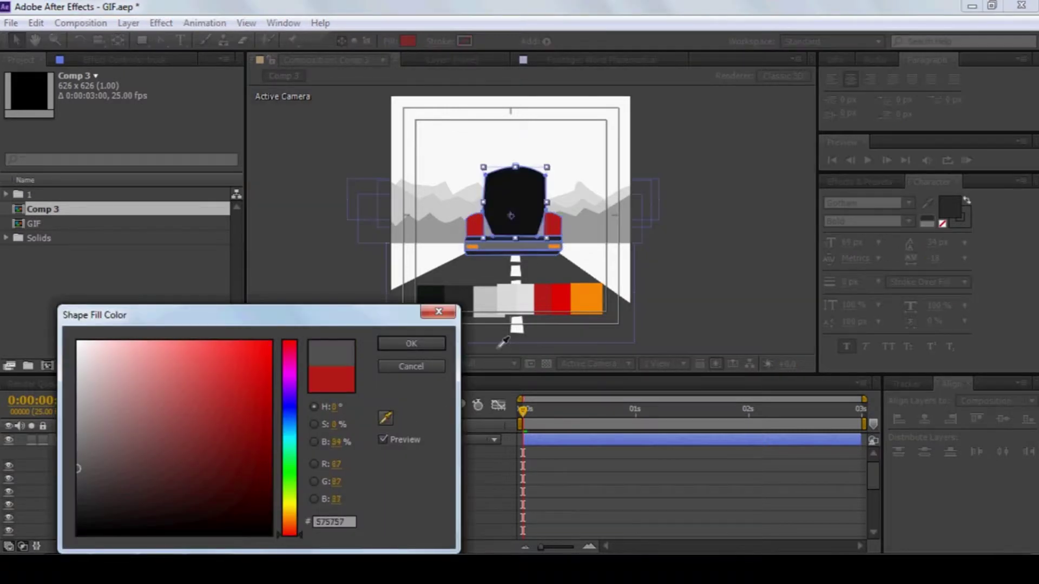
left_click(561, 298)
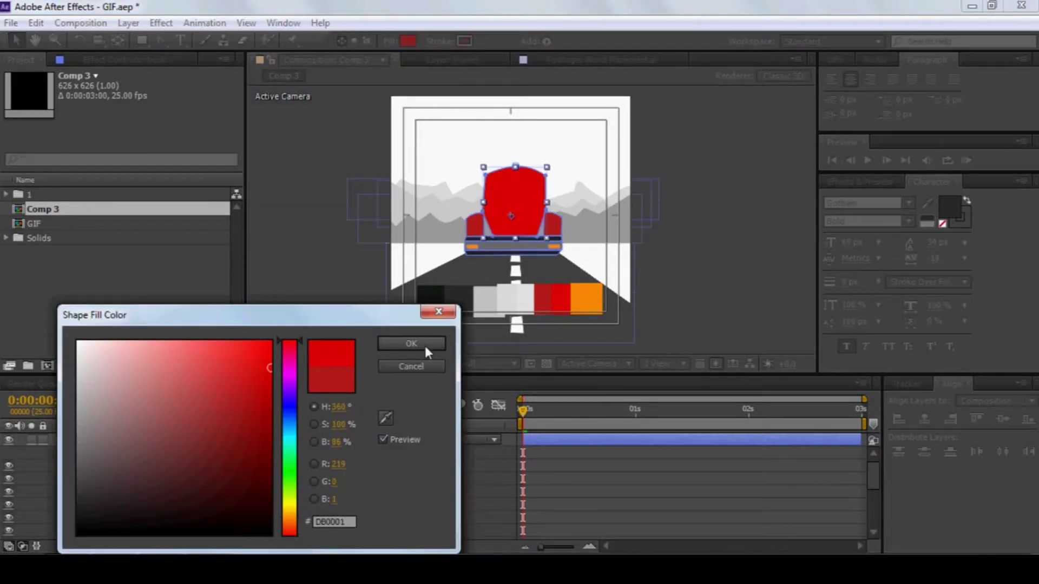
left_click(411, 344)
key("period")
left_click(100, 453)
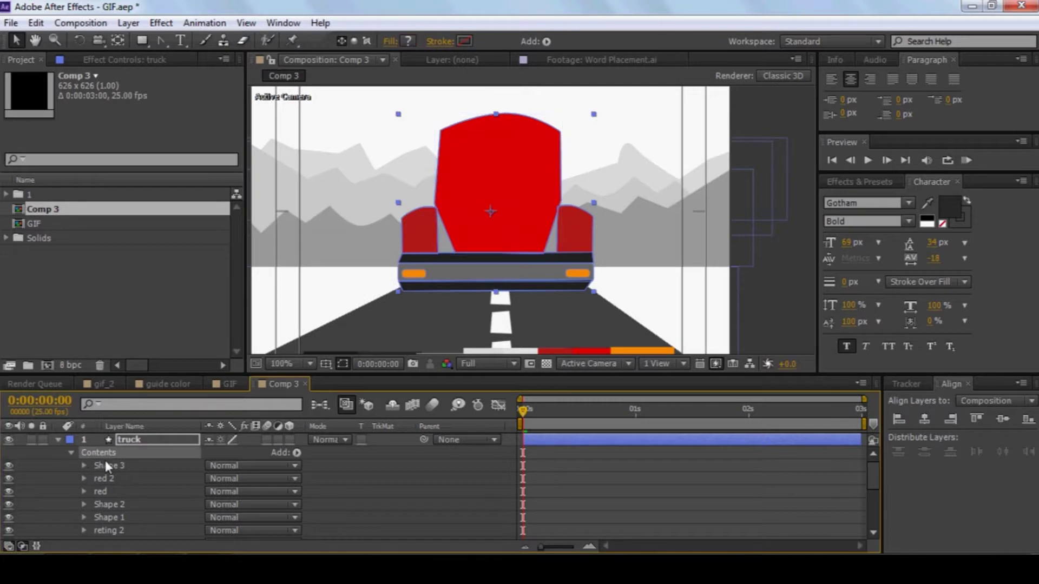
left_click(104, 479)
- Reshape the red 2 and red tail-light shapes so their corners meet the cab
scroll(545, 293, "up", 1)
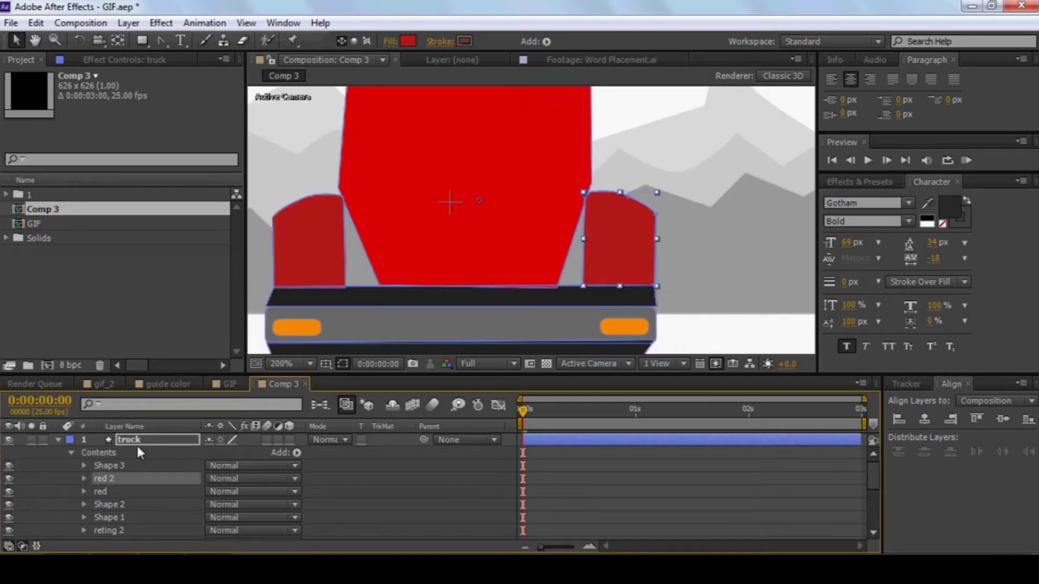
left_click(84, 478)
left_click(118, 452)
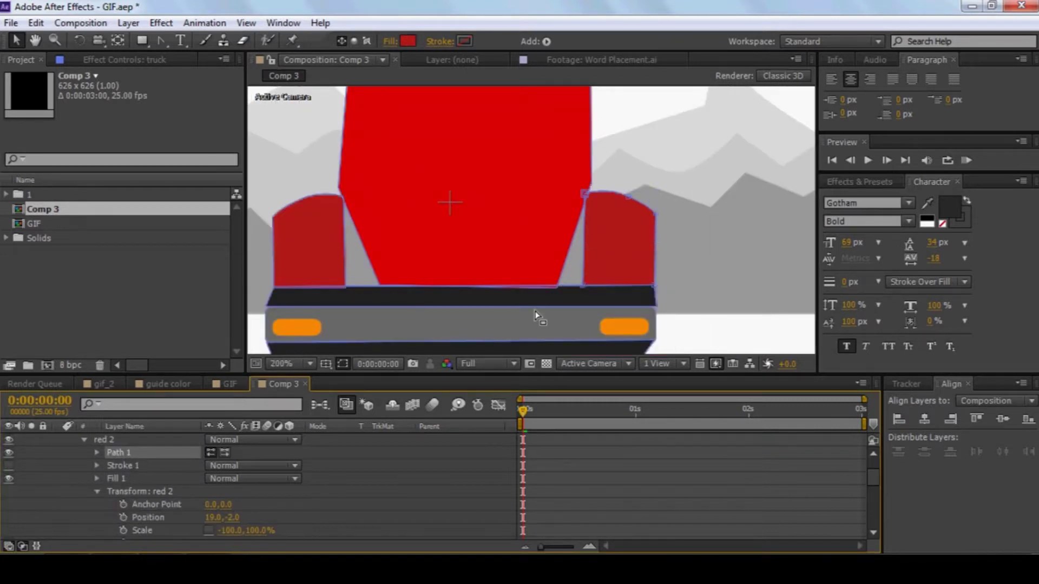
left_click_drag(584, 286, 544, 289)
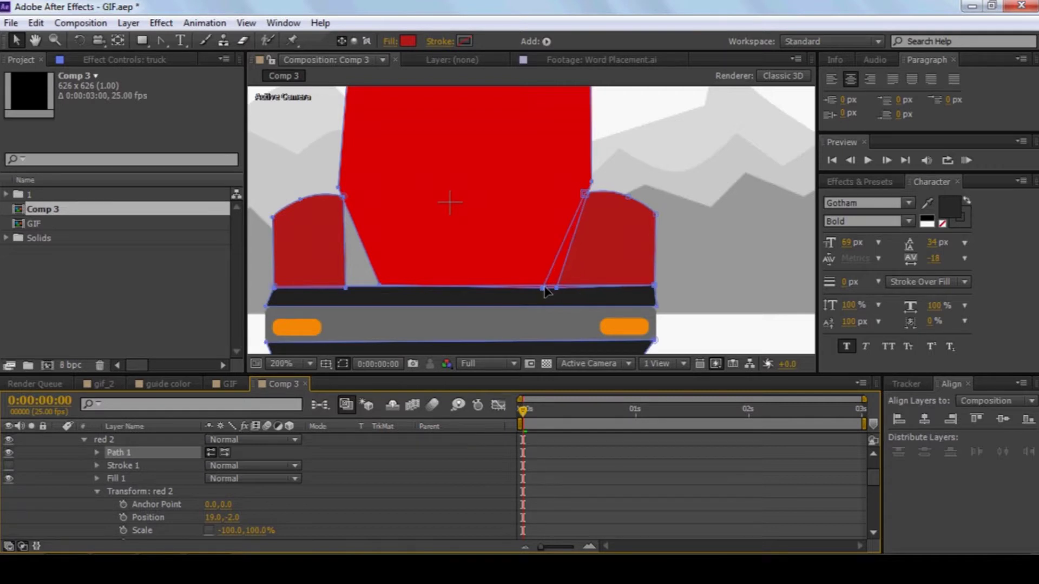
left_click(81, 438)
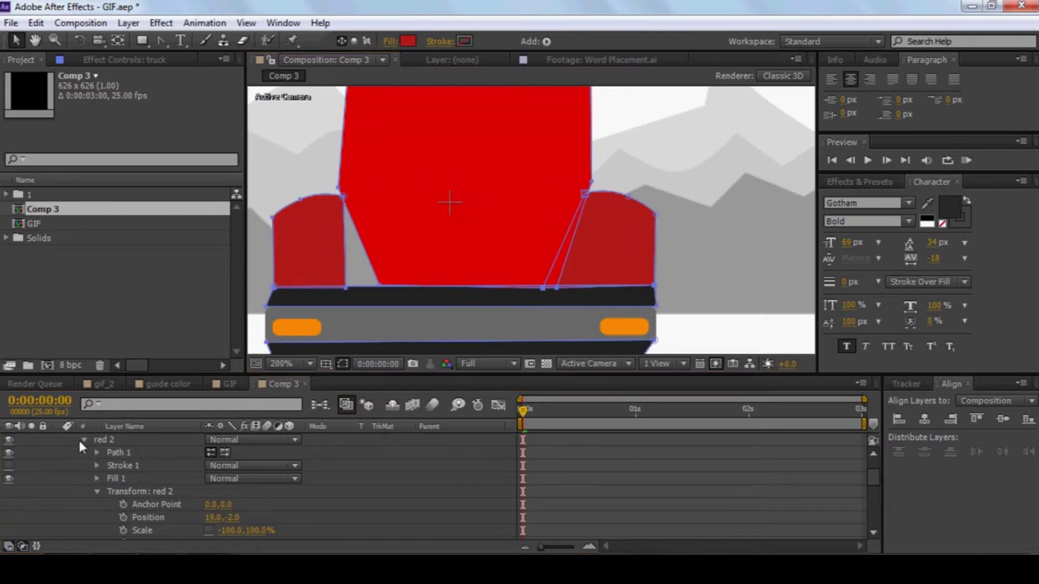
left_click(111, 454)
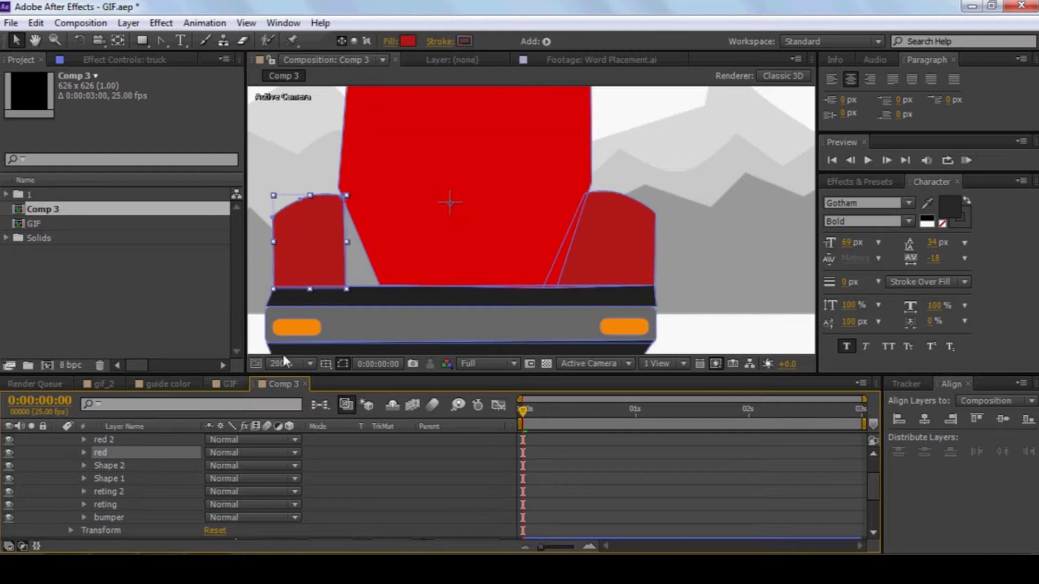
left_click(83, 451)
left_click(125, 467)
left_click_drag(346, 288, 393, 288)
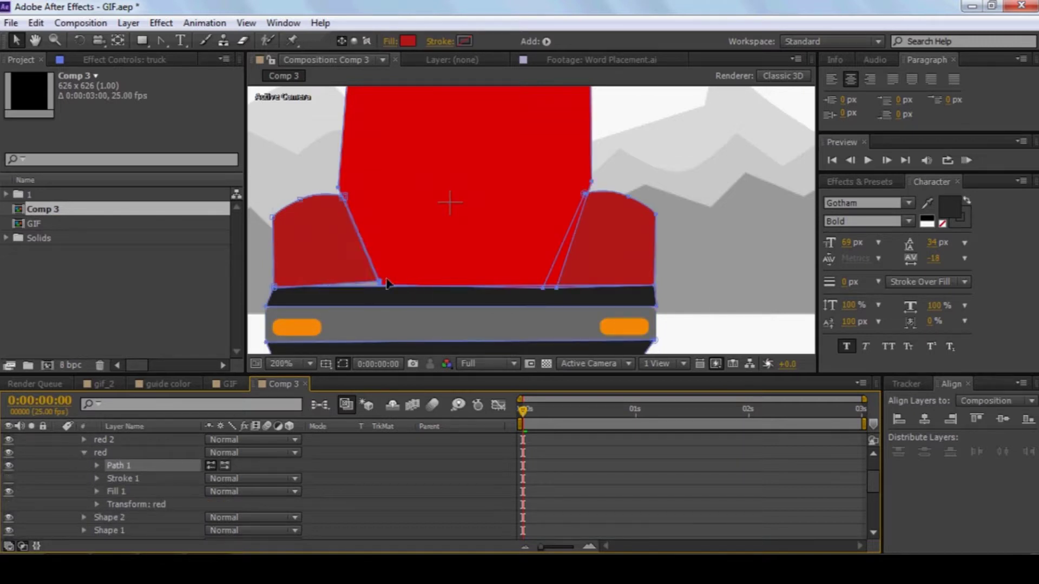
left_click_drag(343, 197, 344, 189)
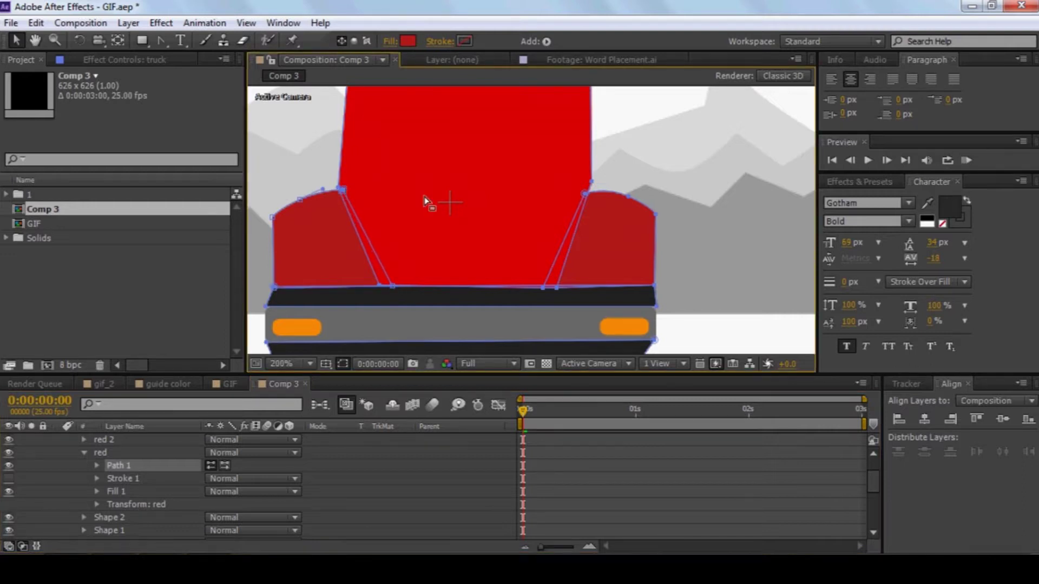
left_click(587, 192)
left_click_drag(588, 192, 592, 192)
- Select Shape 3 and drag its top-left vertex about 10 px left to widen the cab
scroll(613, 197, "down", 1)
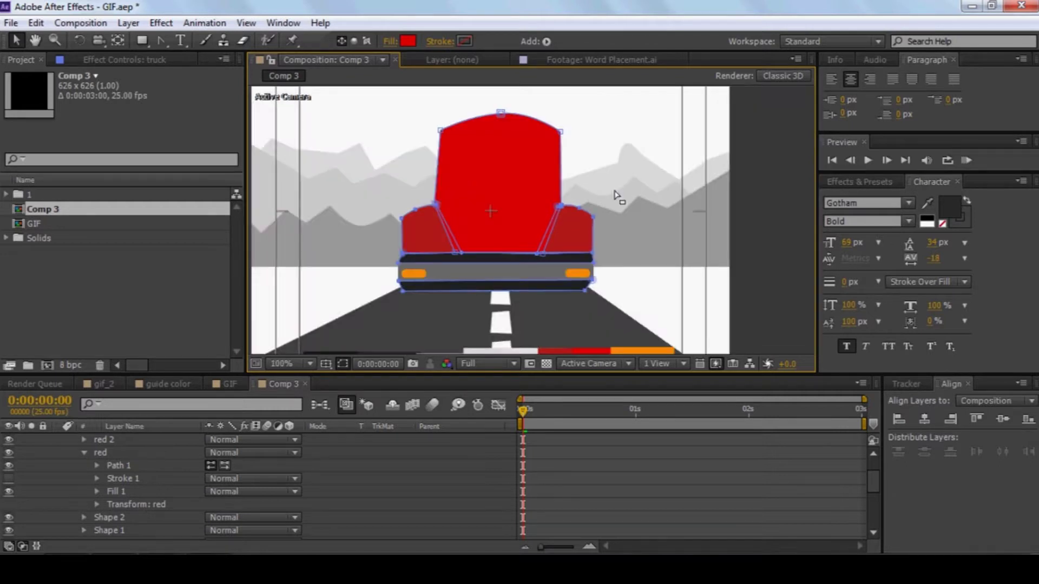
scroll(638, 200, "down", 2)
scroll(709, 290, "up", 1)
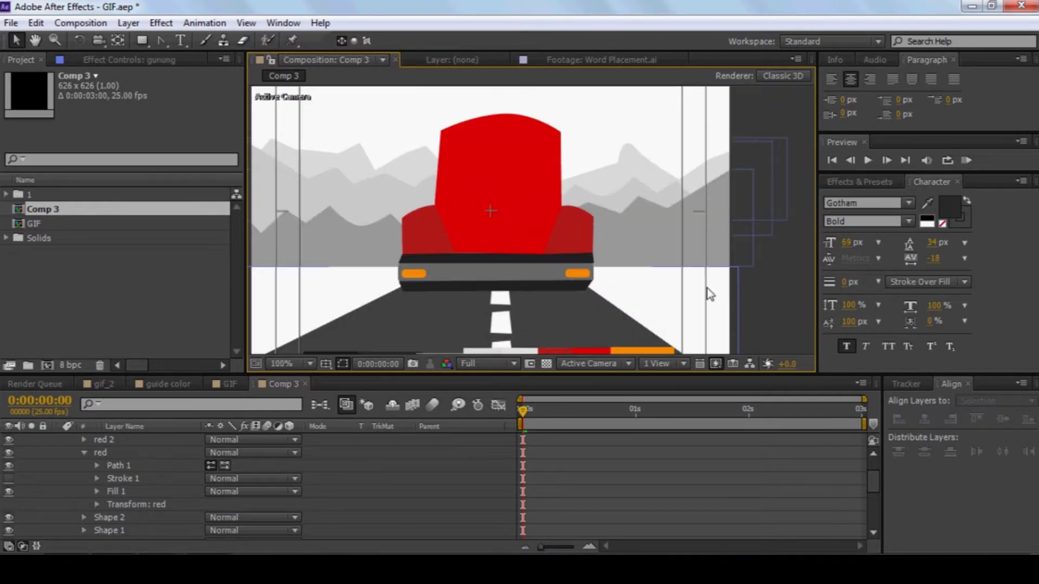
scroll(453, 281, "up", 1)
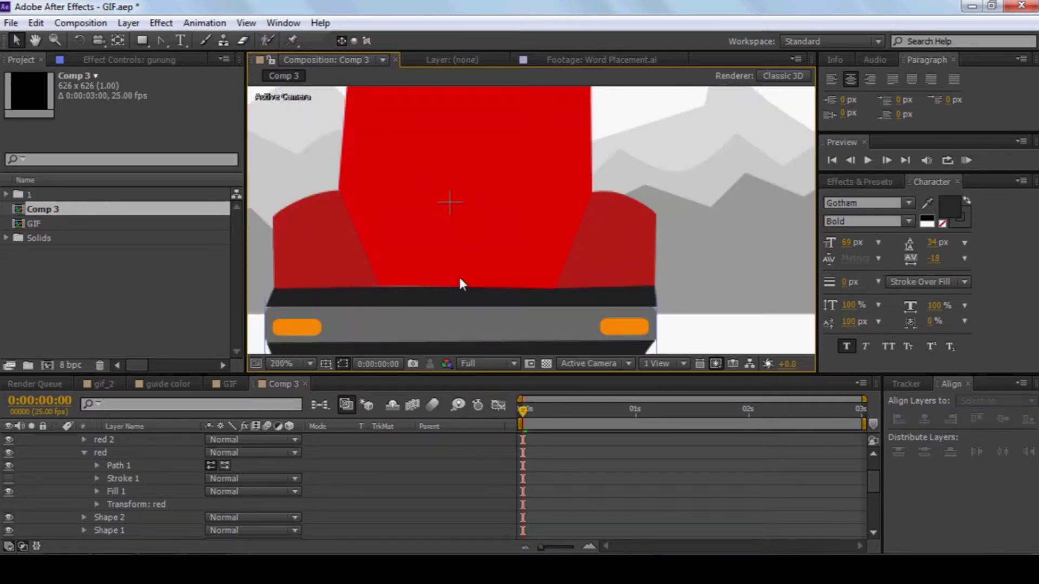
scroll(457, 275, "down", 1)
scroll(124, 471, "up", 1)
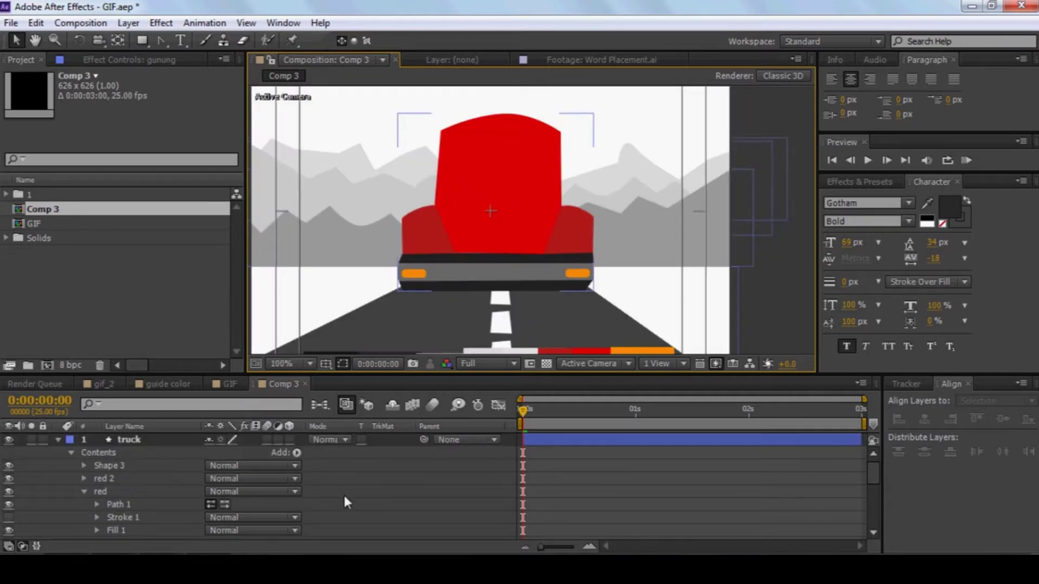
left_click(70, 453)
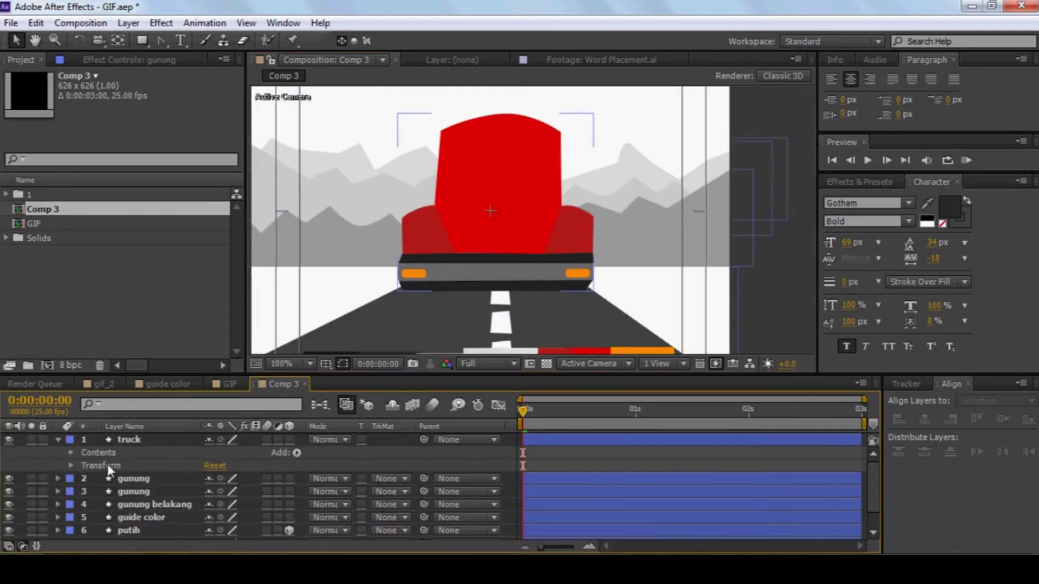
left_click(70, 453)
left_click(112, 453)
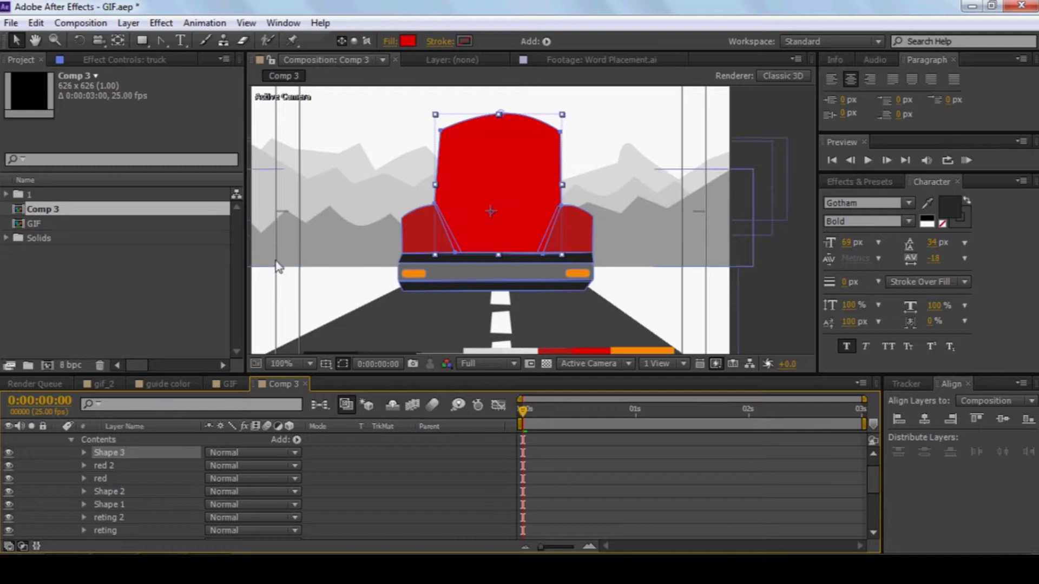
left_click_drag(440, 130, 434, 131)
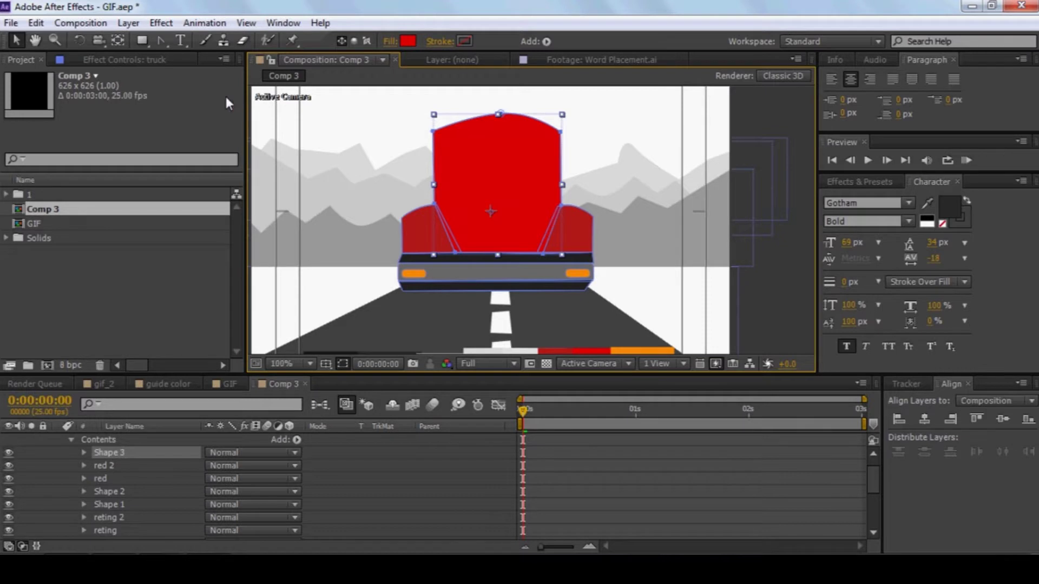
- Draw a rounded rectangle window on the red cab and fill it with grey sampled from the canvas
left_click(145, 42)
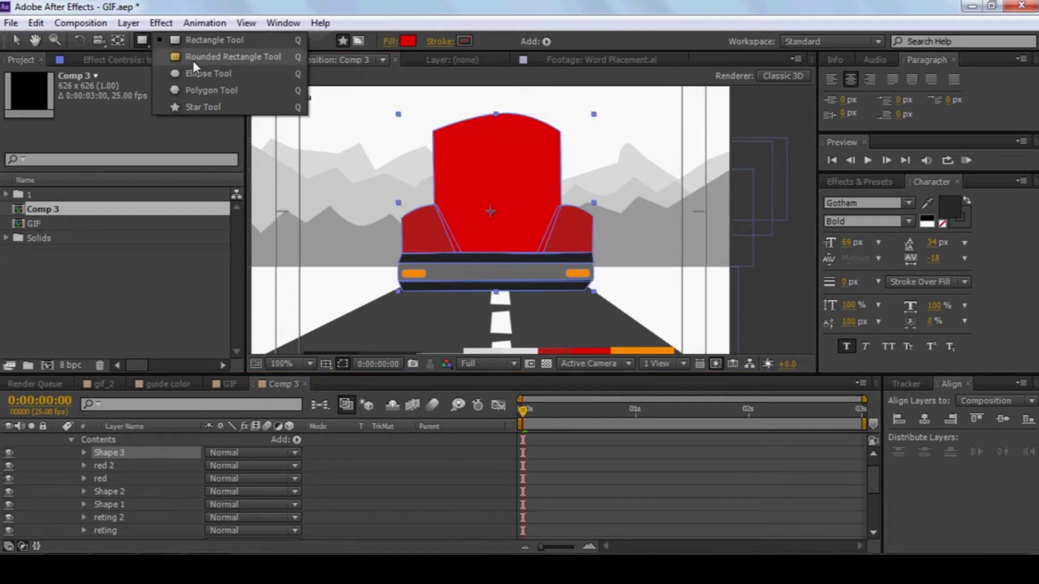
left_click_drag(146, 44, 187, 107)
left_click_drag(445, 140, 552, 185)
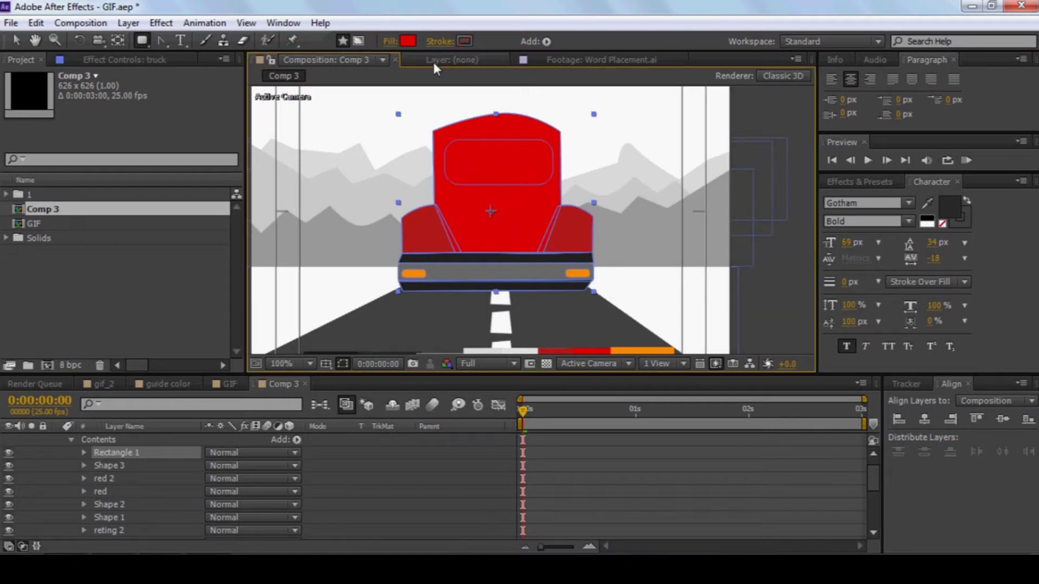
left_click(407, 41)
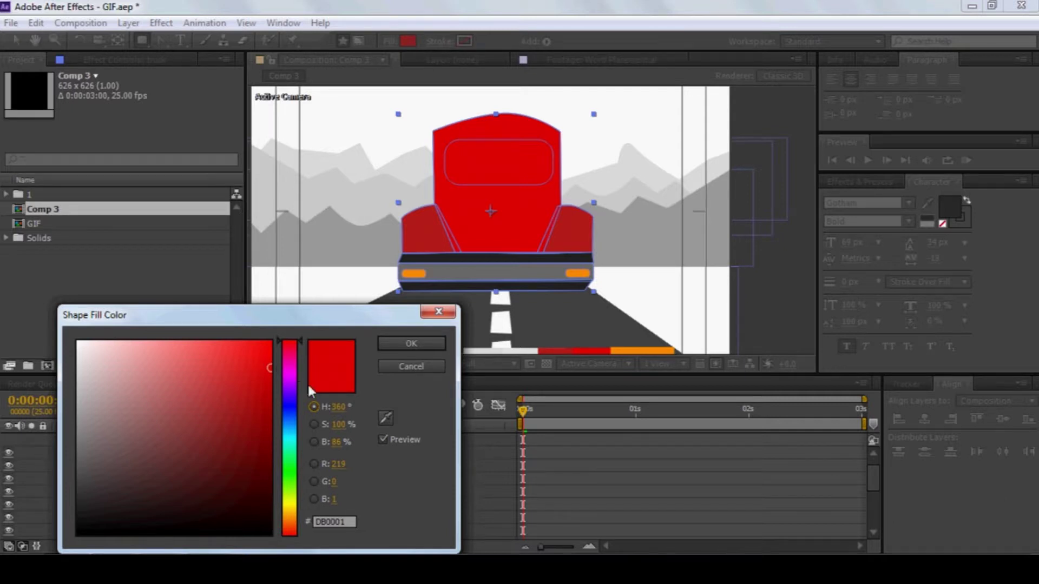
left_click(388, 417)
left_click(368, 198)
left_click(411, 344)
- Give the window a solid colour stroke 2 px wide
left_click(439, 41)
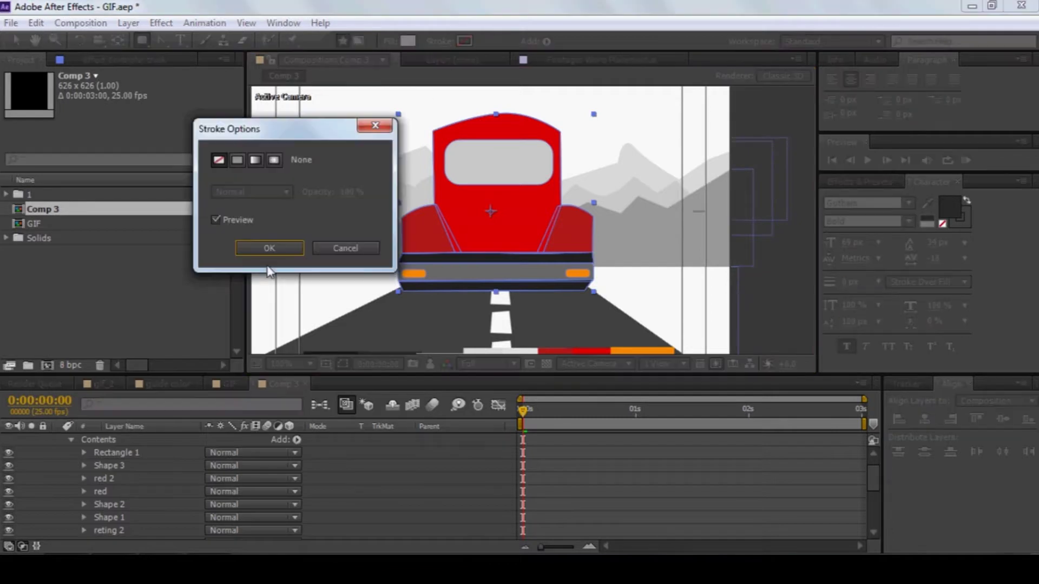
left_click(235, 161)
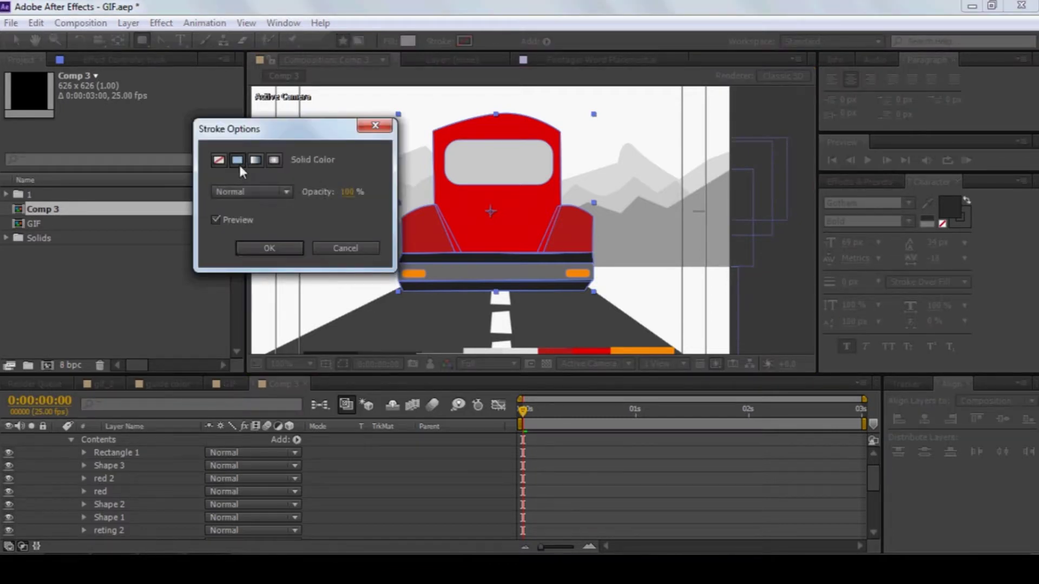
key("Return")
left_click(489, 41)
type("3")
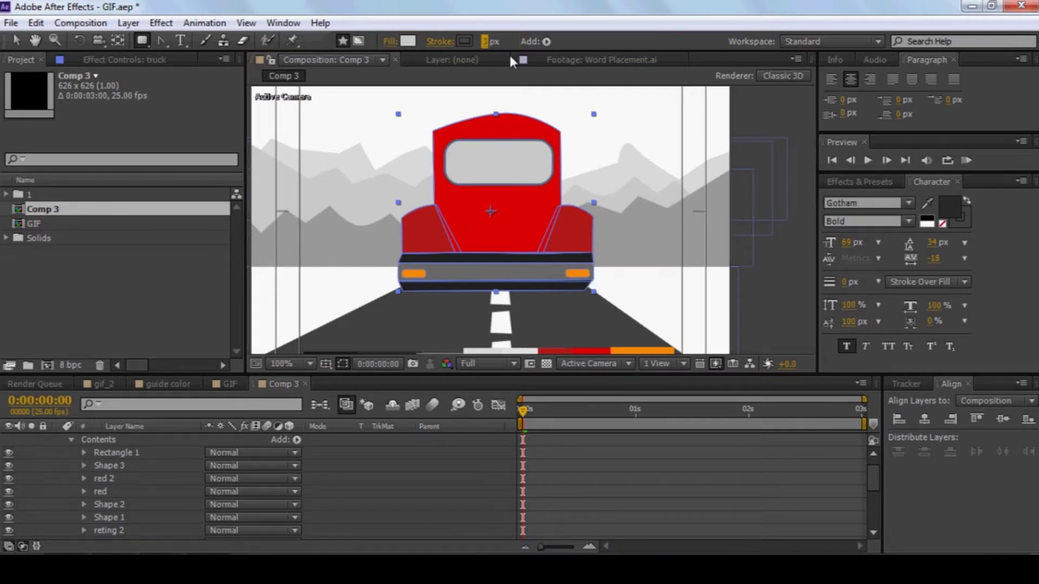
left_click(489, 42)
type("2")
key("Return")
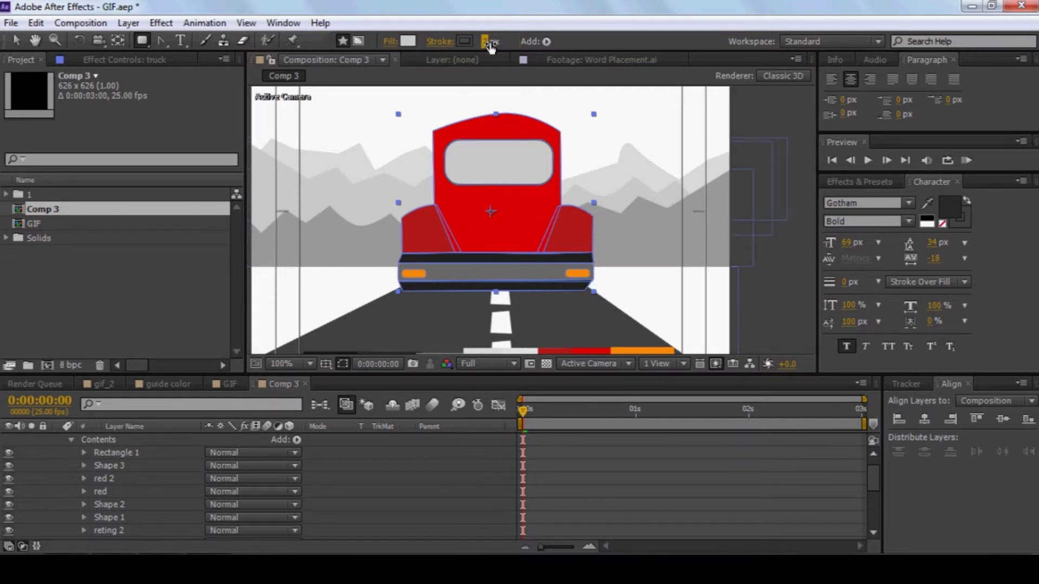
- Rename the new rectangle group to 'kaca mobil'
left_click(113, 453)
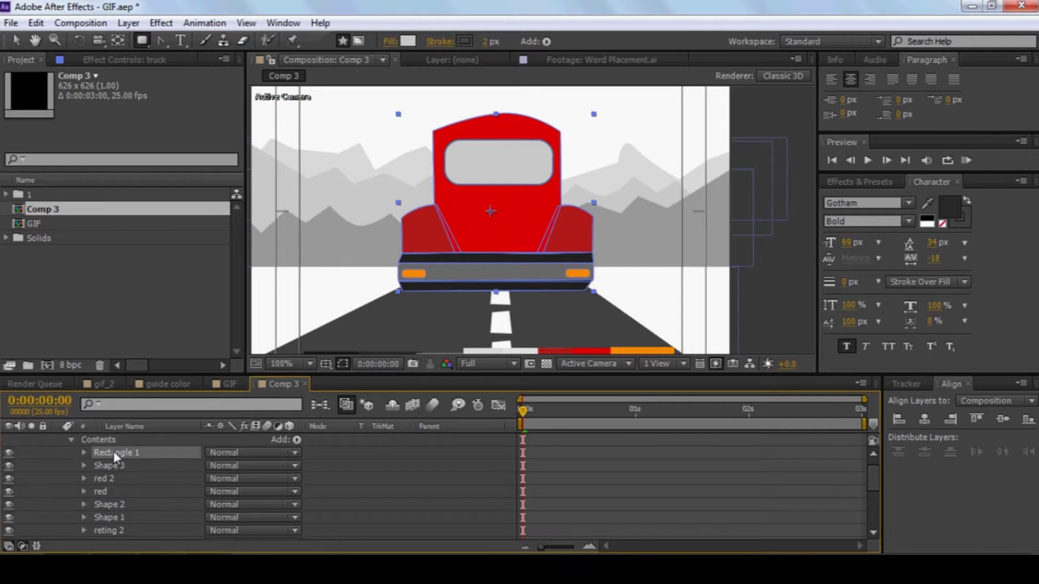
left_click(84, 453)
key("Return")
type("kaca mobil")
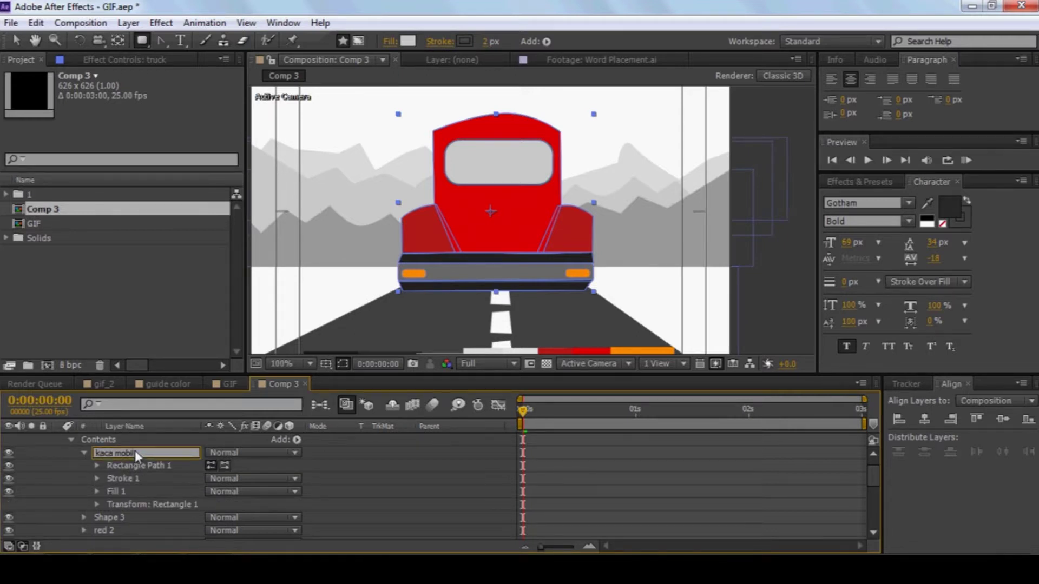
key("Return")
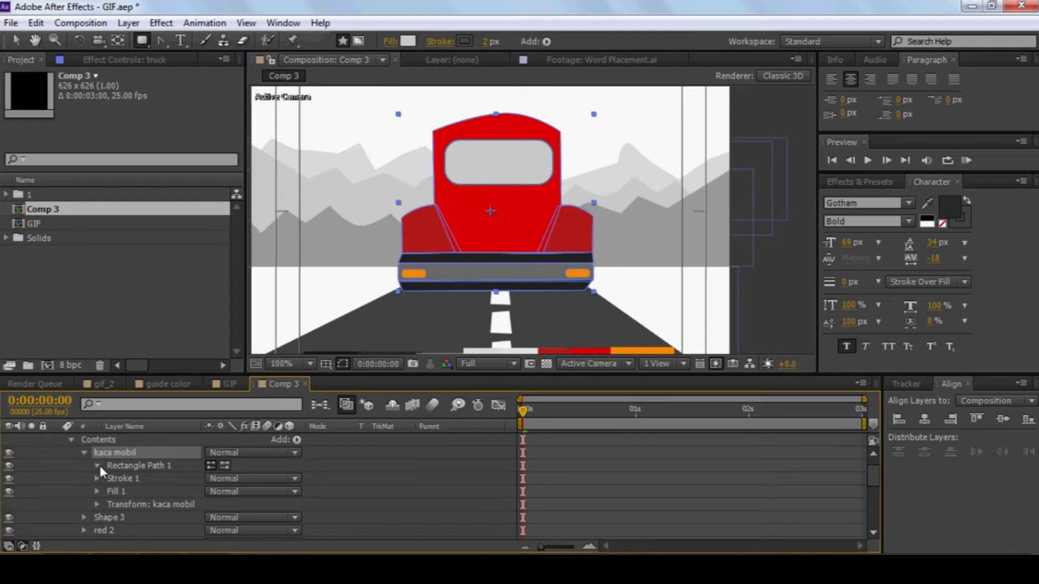
- Set the window rectangle path's corner Roundness to 5
left_click(98, 466)
left_click(212, 505)
type("3")
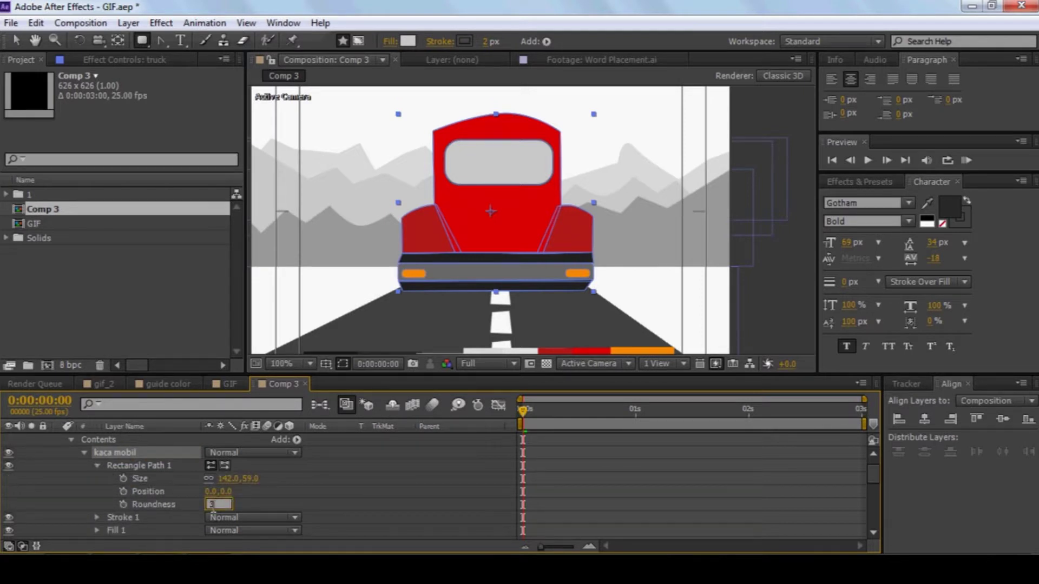
key("Return")
left_click(211, 505)
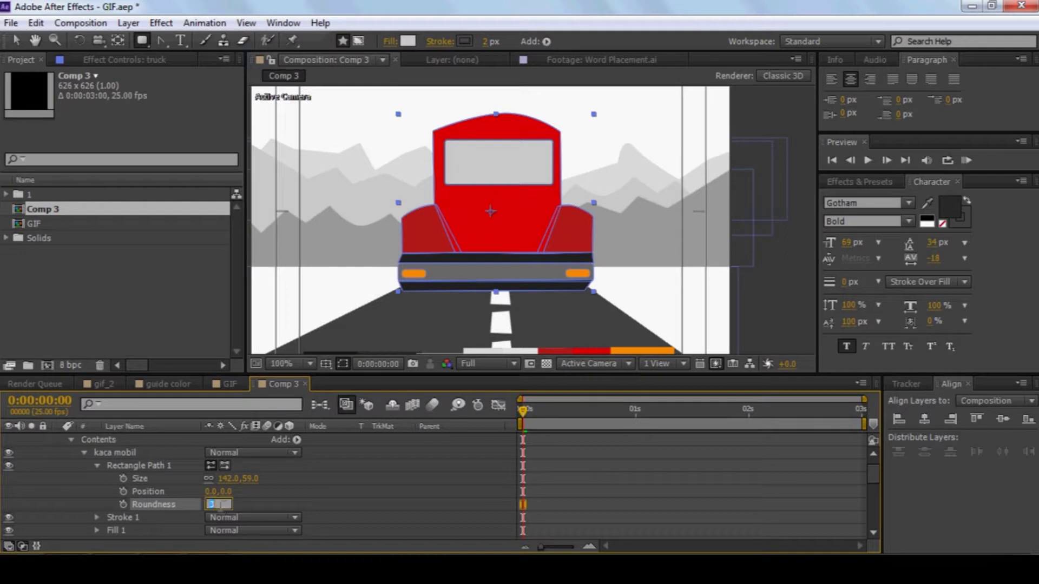
type("9")
key("Return")
left_click(779, 297)
- Return to the Selection tool, deselect the window, and collapse the kaca mobil group
left_click(17, 40)
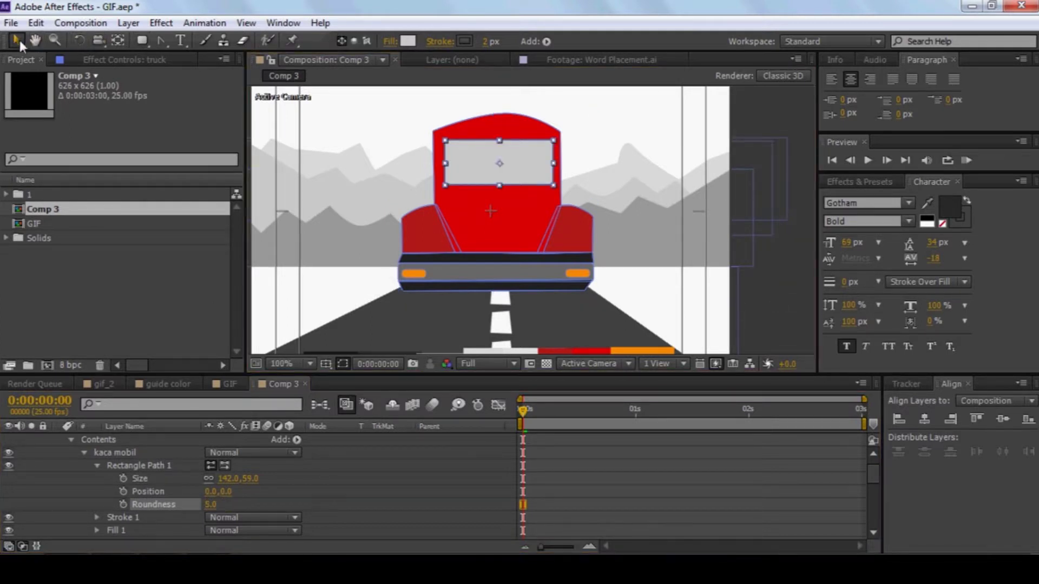
left_click(311, 485)
scroll(513, 216, "up", 1)
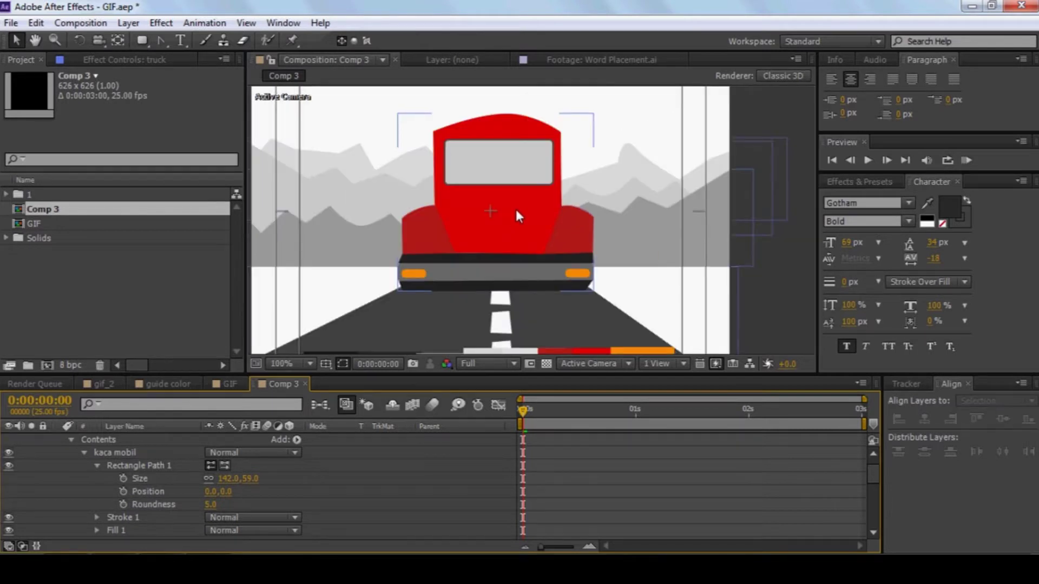
scroll(141, 477, "up", 1)
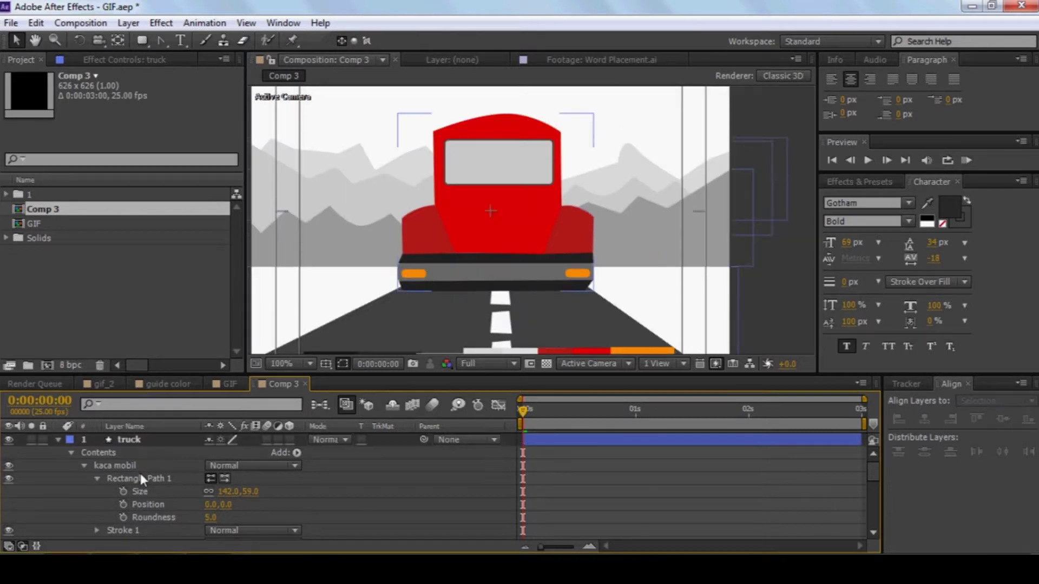
scroll(76, 456, "down", 1)
left_click(84, 453)
left_click(111, 438)
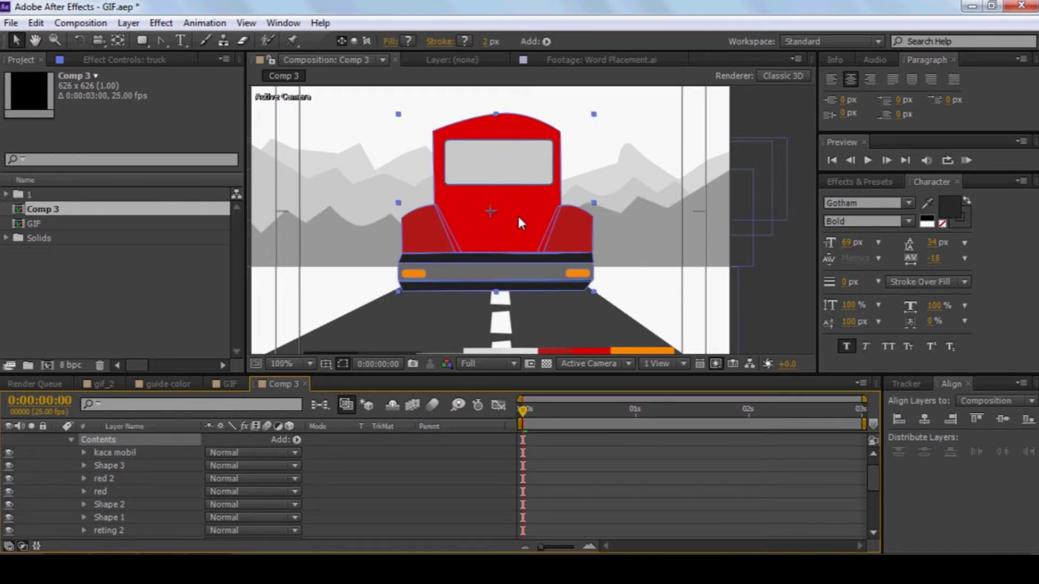
- Zoom in and draw a closed four-point shape with the Pen tool on the lower red body
key("period")
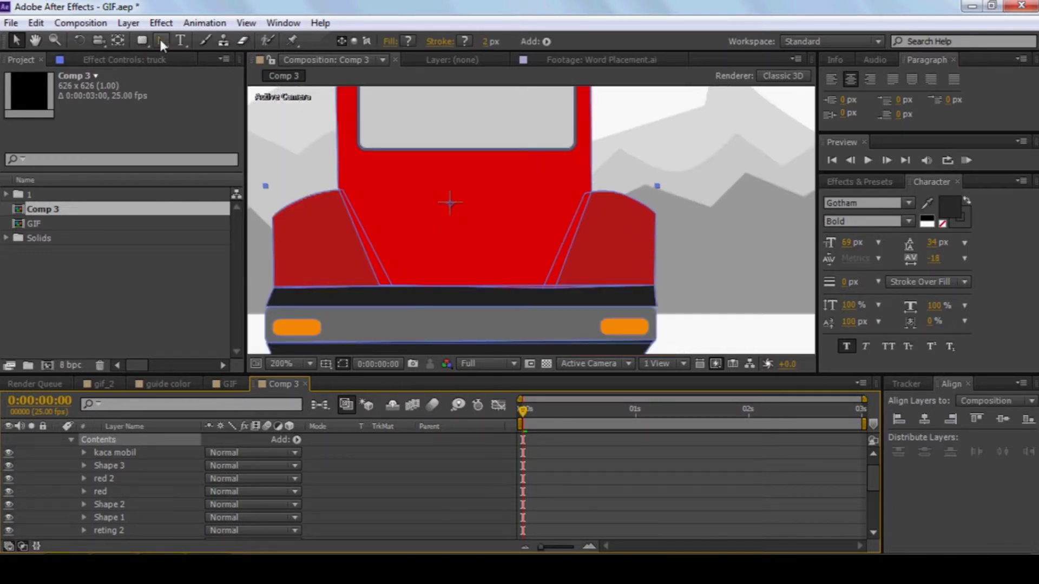
left_click_drag(159, 37, 202, 46)
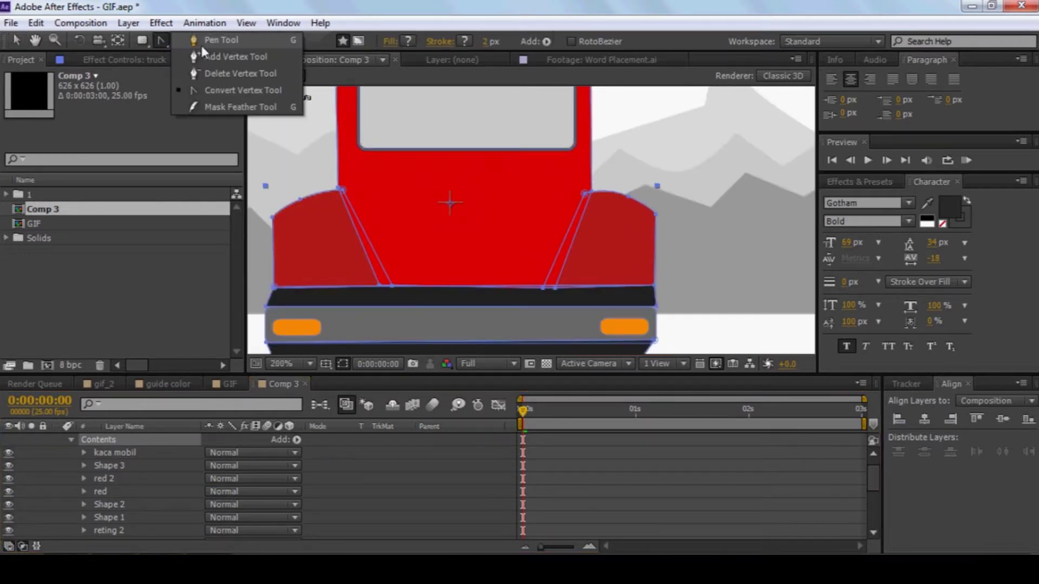
left_click(379, 191)
left_click(566, 189)
left_click(521, 271)
left_click(404, 269)
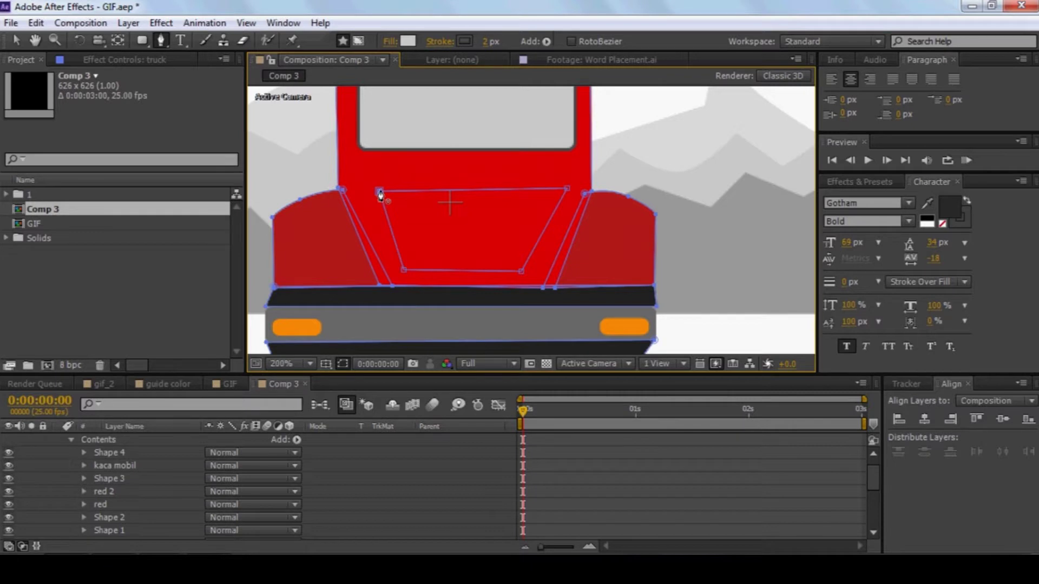
left_click(379, 191)
- Drag the shape's corners outward to form a trapezoid wider at the top
left_click_drag(403, 269, 398, 270)
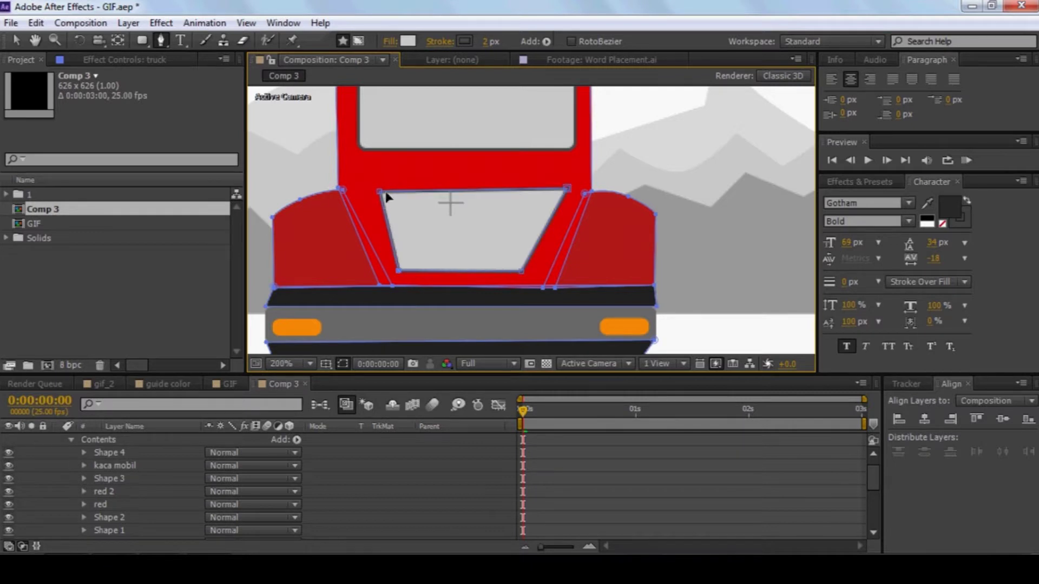
left_click_drag(379, 191, 368, 192)
left_click_drag(566, 189, 567, 192)
left_click_drag(523, 271, 535, 270)
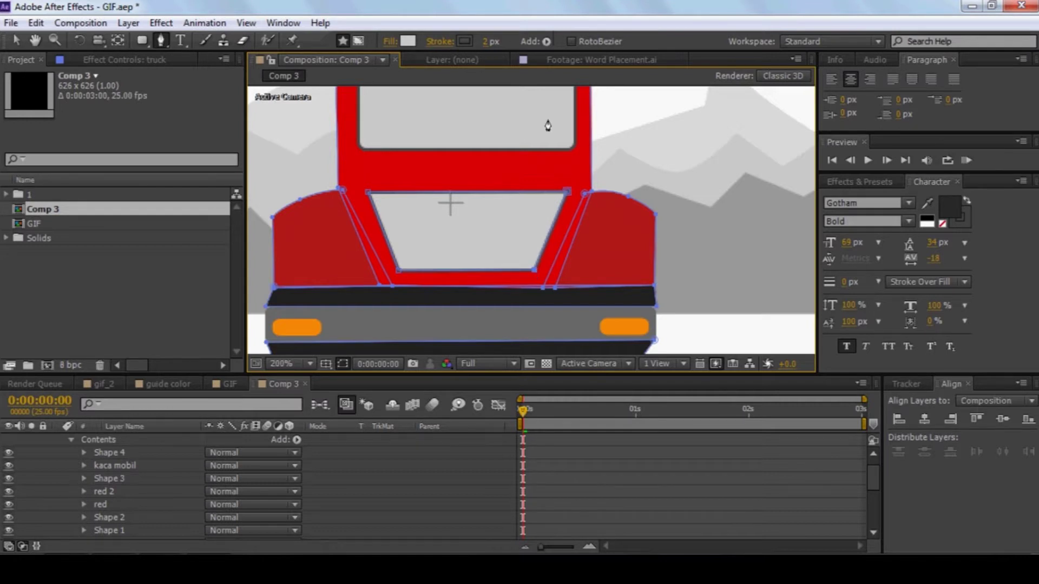
left_click(409, 41)
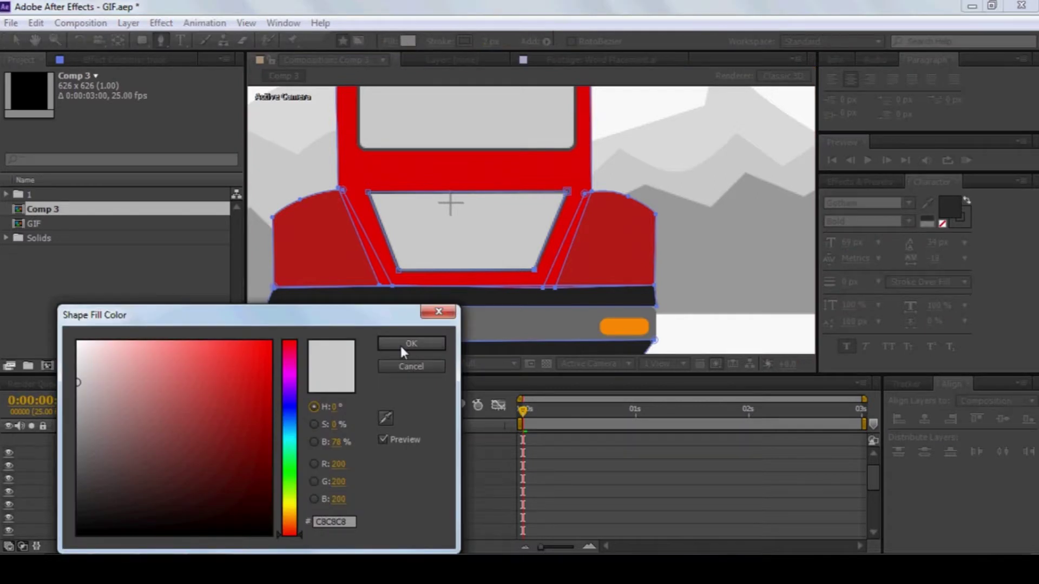
left_click(385, 417)
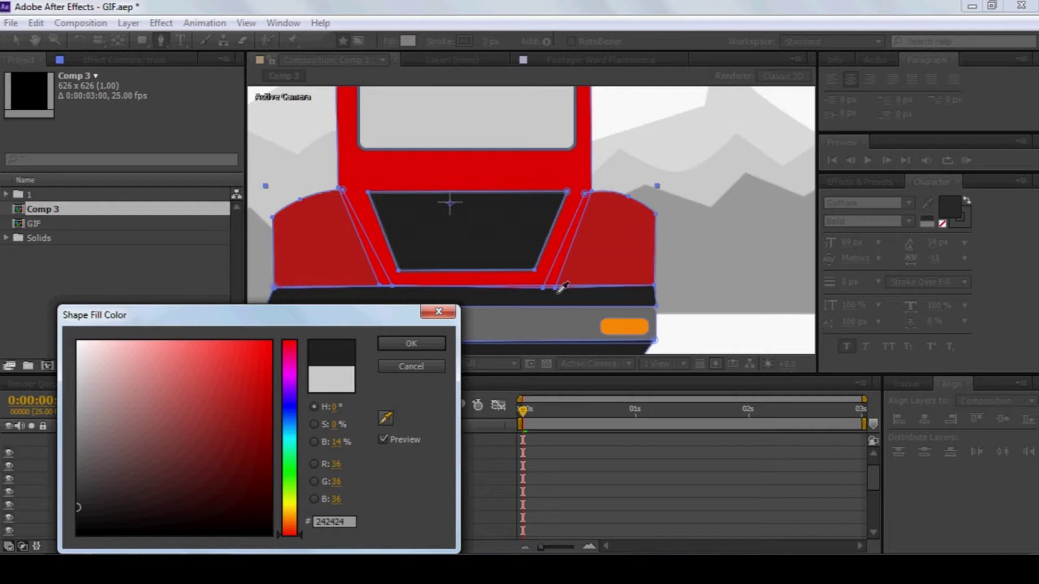
left_click(563, 287)
left_click(427, 343)
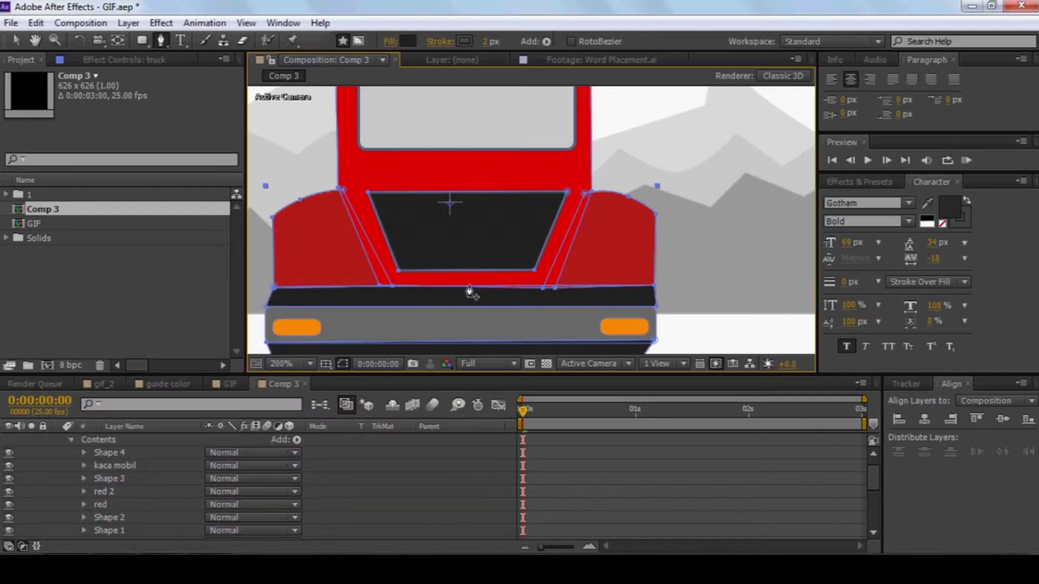
left_click(115, 453)
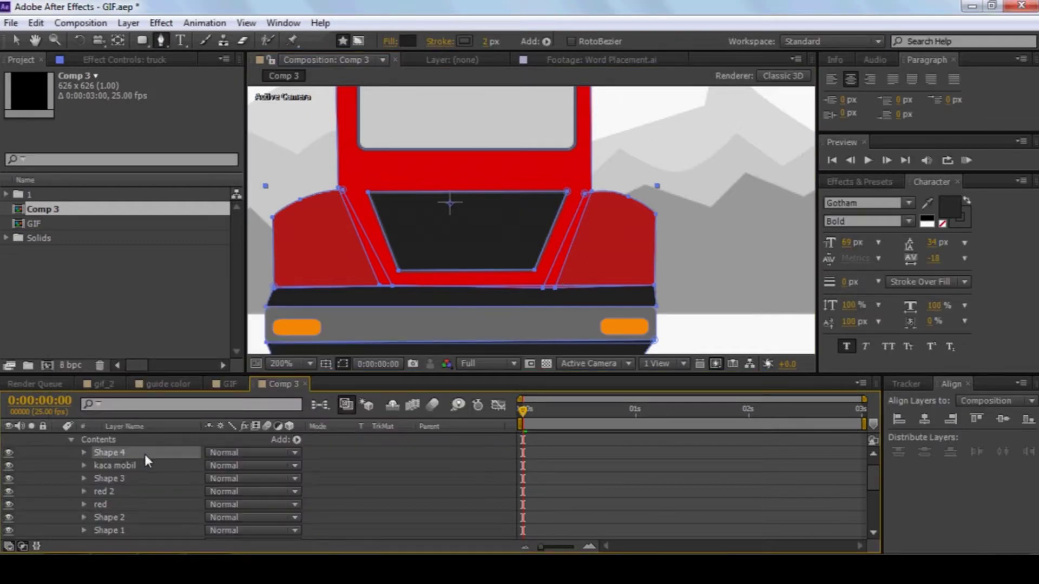
left_click(15, 40)
scroll(522, 210, "down", 2)
scroll(135, 473, "down", 3)
left_click(116, 479)
left_click(115, 504)
left_click(115, 490)
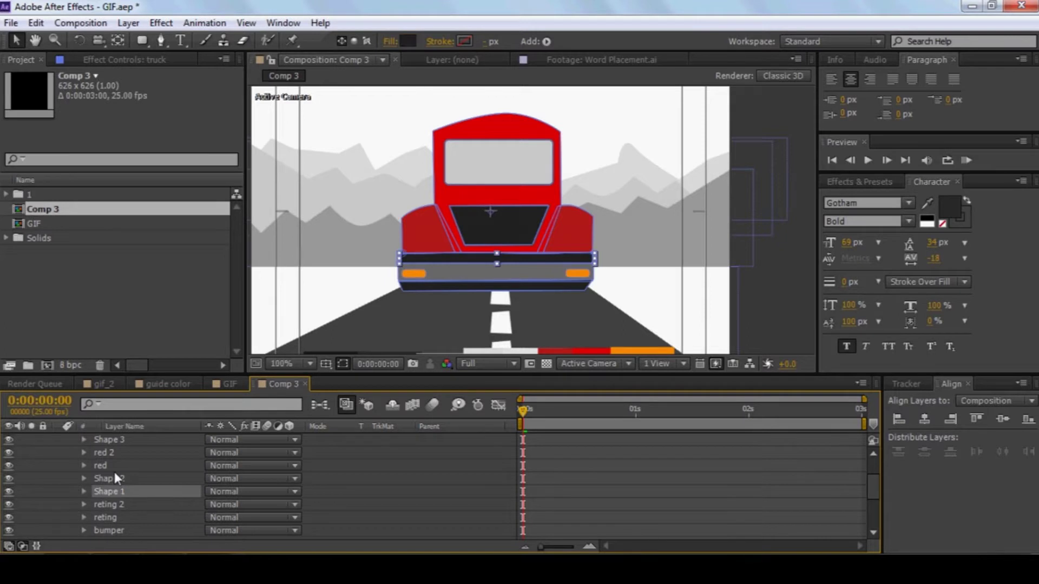
left_click(115, 467)
left_click(112, 440)
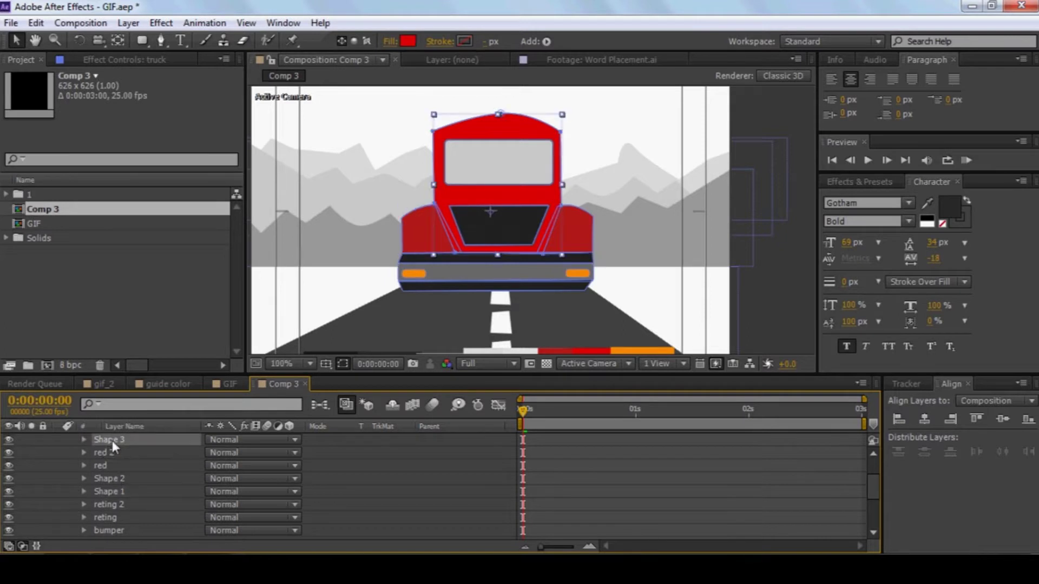
left_click(112, 478)
left_click(110, 505)
left_click(109, 517)
left_click(115, 528)
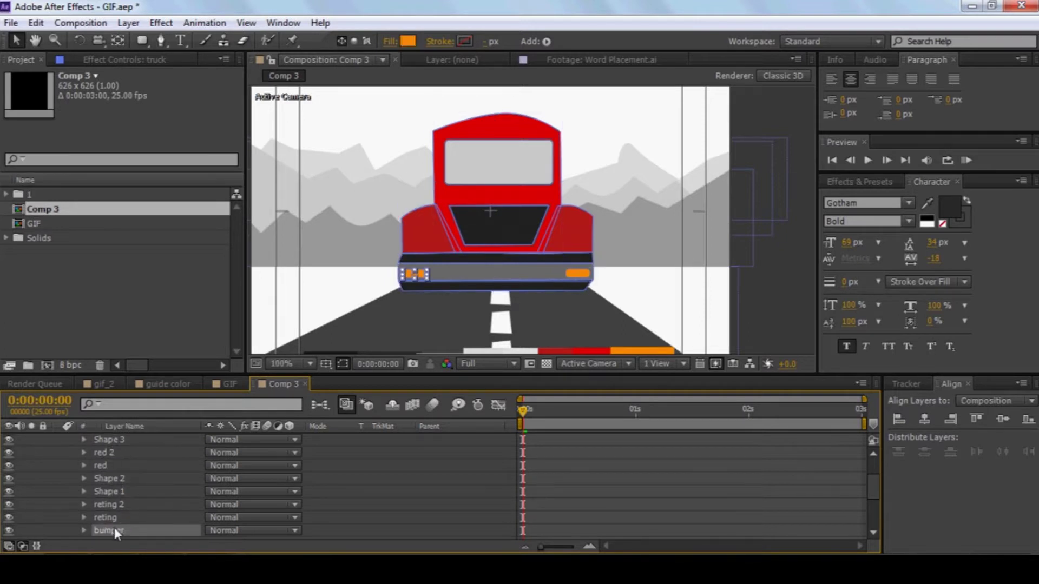
left_click(408, 41)
left_click_drag(81, 438, 67, 454)
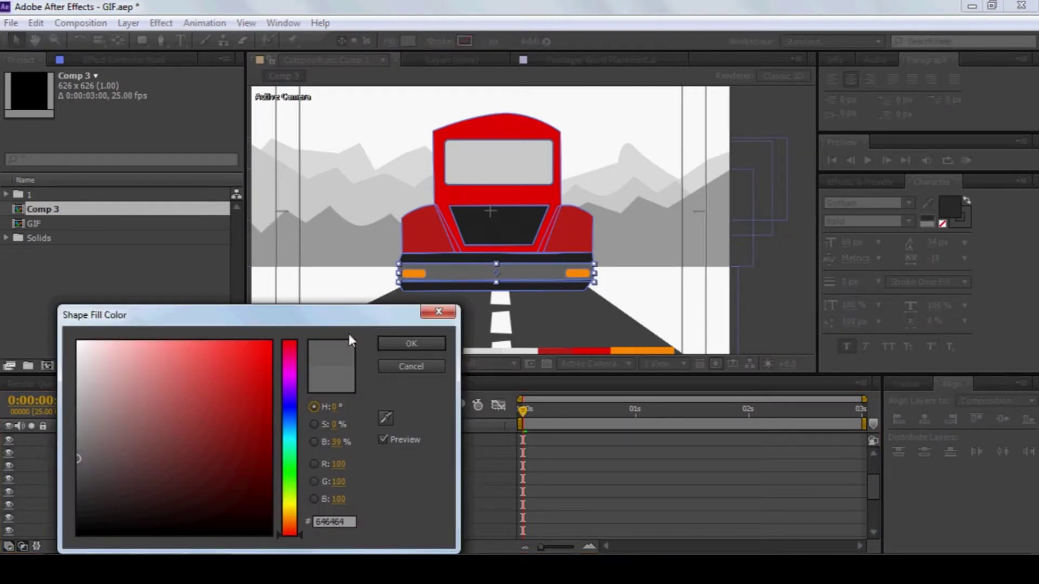
left_click(438, 312)
left_click(544, 291)
scroll(544, 291, "down", 1)
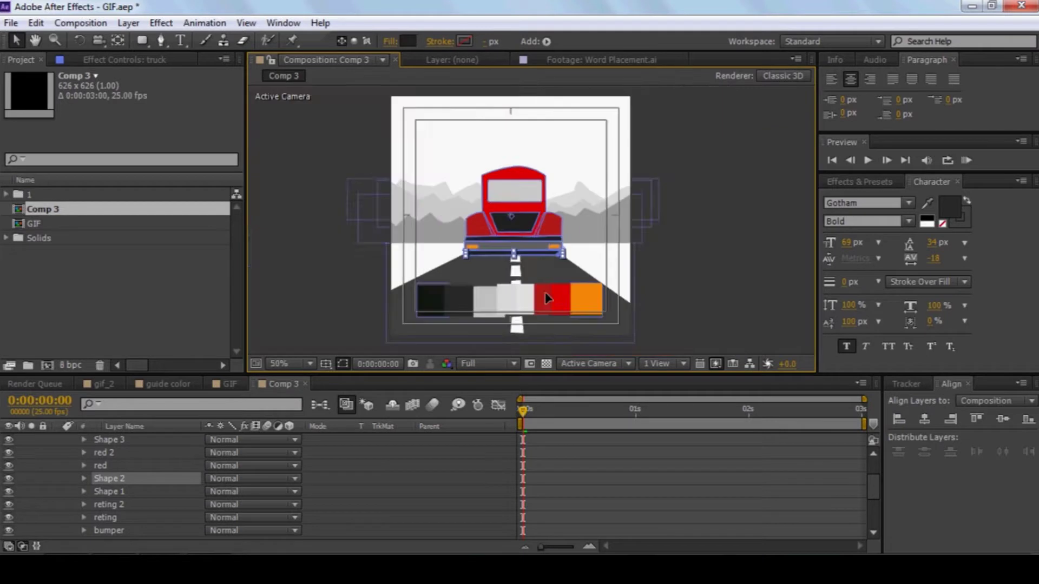
left_click(711, 267)
scroll(549, 264, "up", 2)
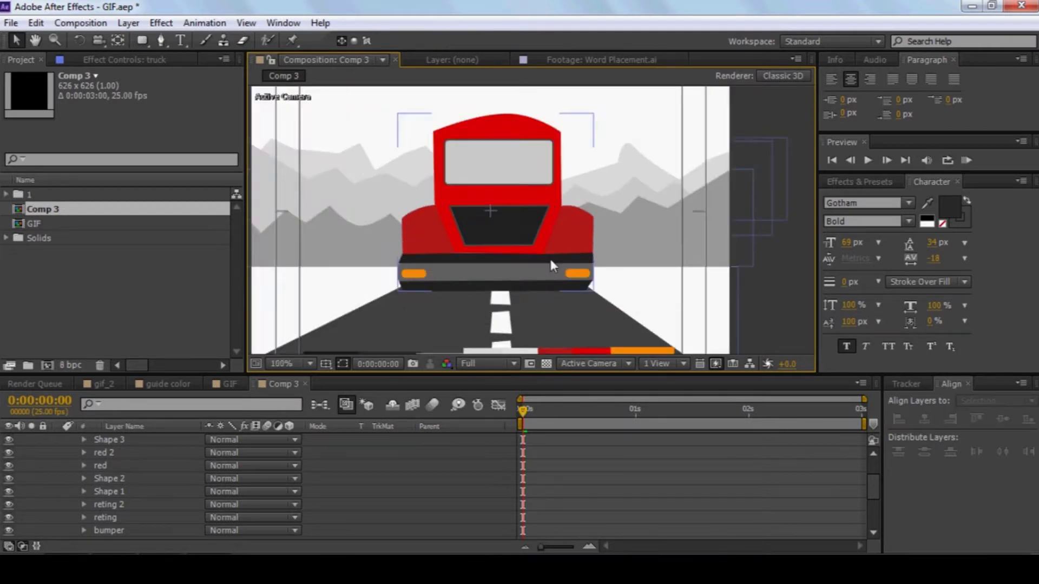
scroll(549, 256, "up", 2)
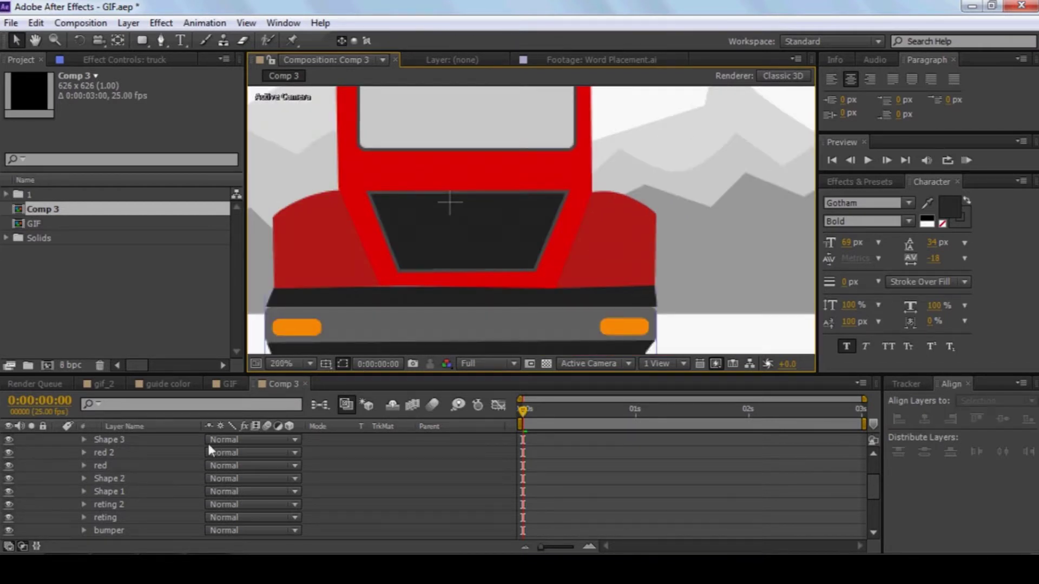
scroll(179, 440, "up", 2)
- Draw a small rounded rectangle slot inside the dark grille
left_click(111, 457)
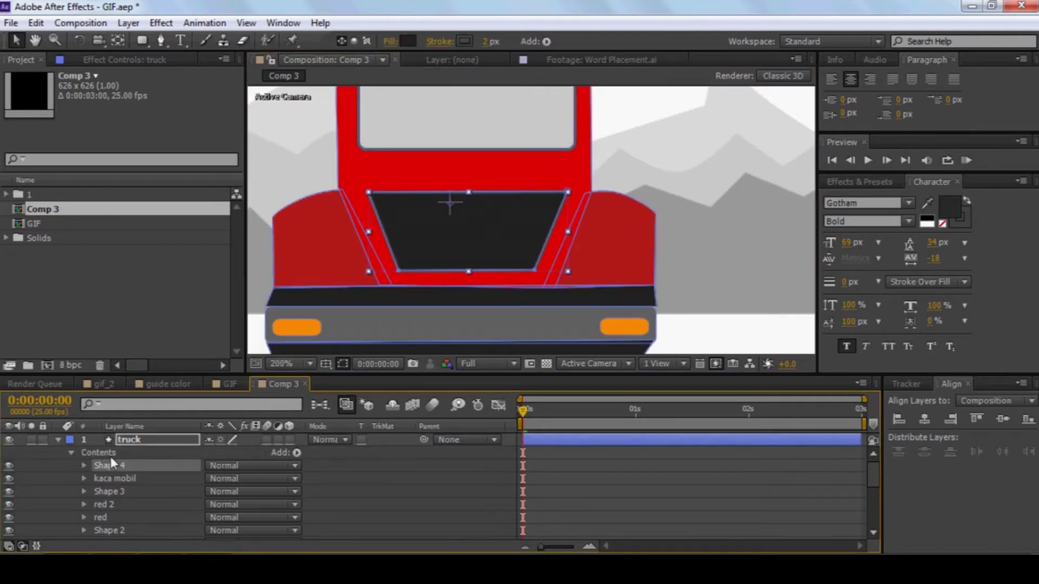
key("Return")
left_click(145, 39)
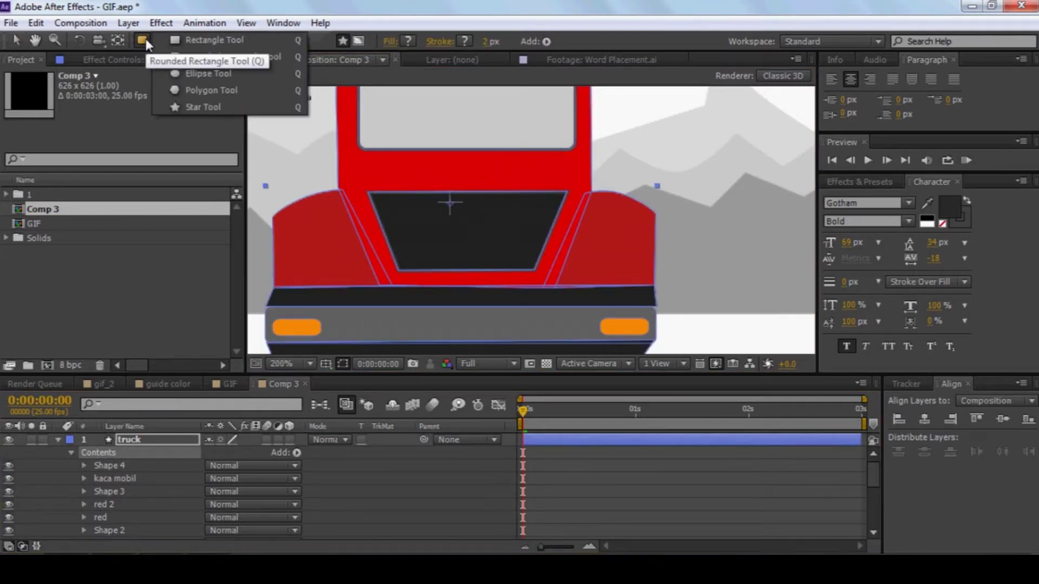
left_click(216, 56)
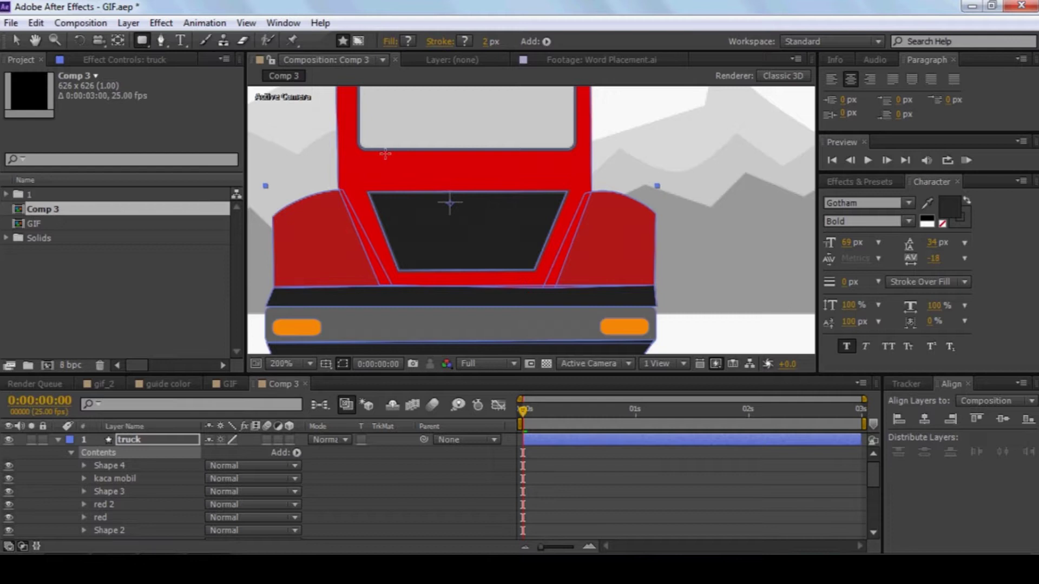
left_click_drag(401, 202, 439, 219)
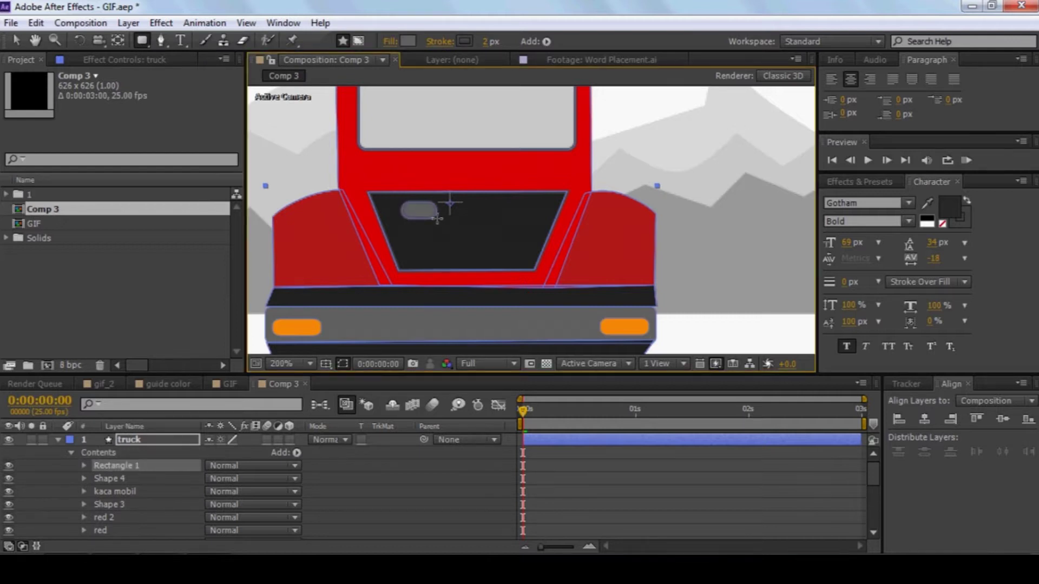
- Set Rectangle Path 1's Roundness to 4, then to 2
left_click(85, 466)
left_click(98, 479)
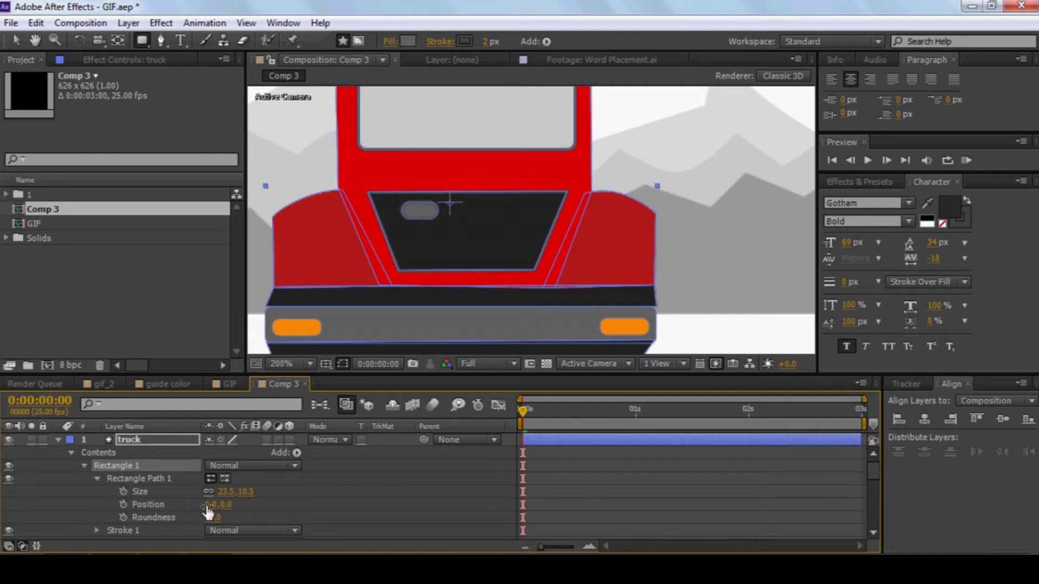
left_click(213, 517)
type("4")
key("Return")
left_click(220, 518)
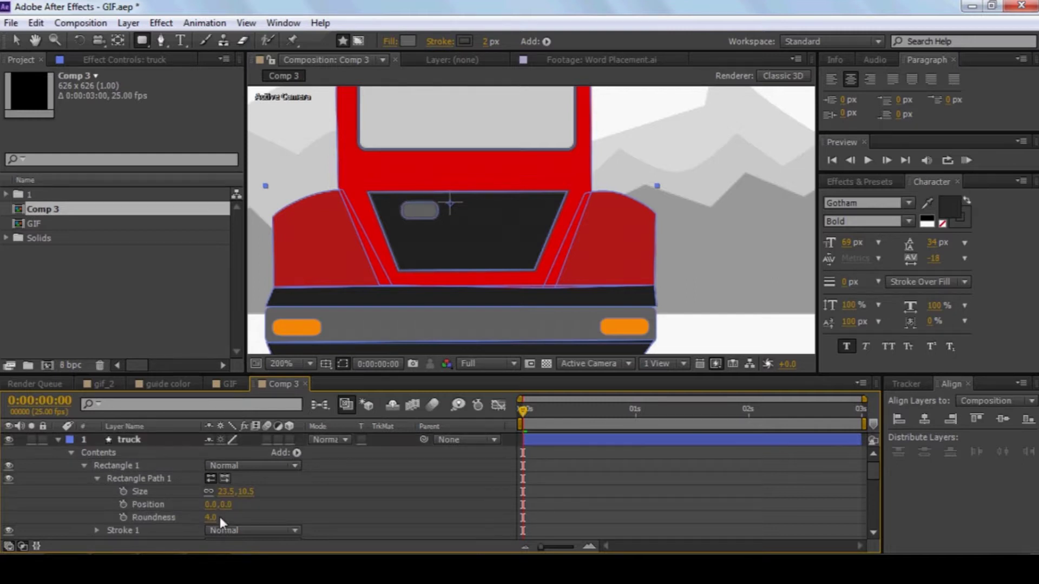
left_click(213, 518)
type("2")
key("Return")
left_click(296, 452)
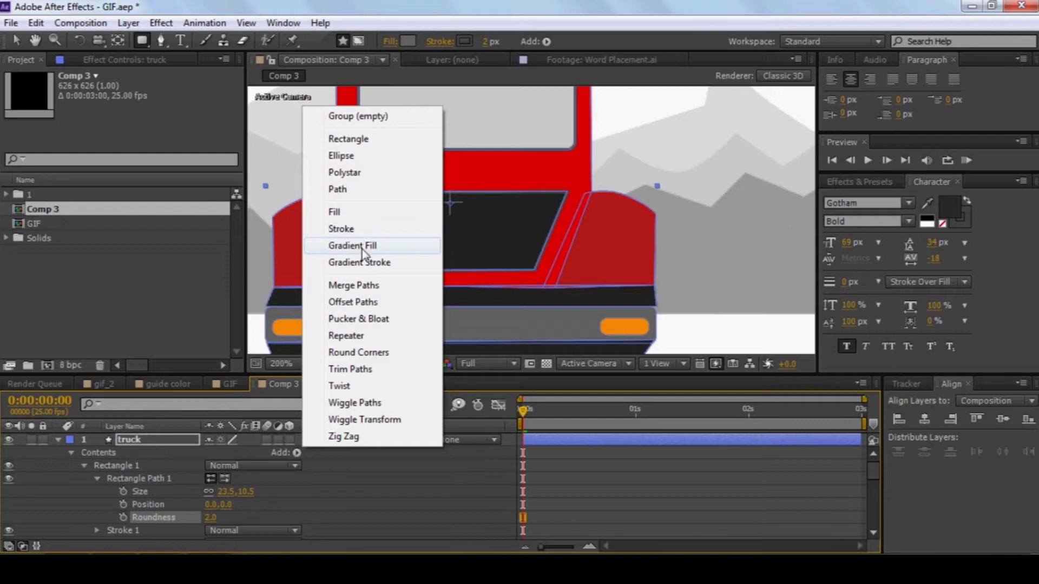
- Add Repeater 1 to the slot and reduce its Position X from 100 to 29
left_click(373, 335)
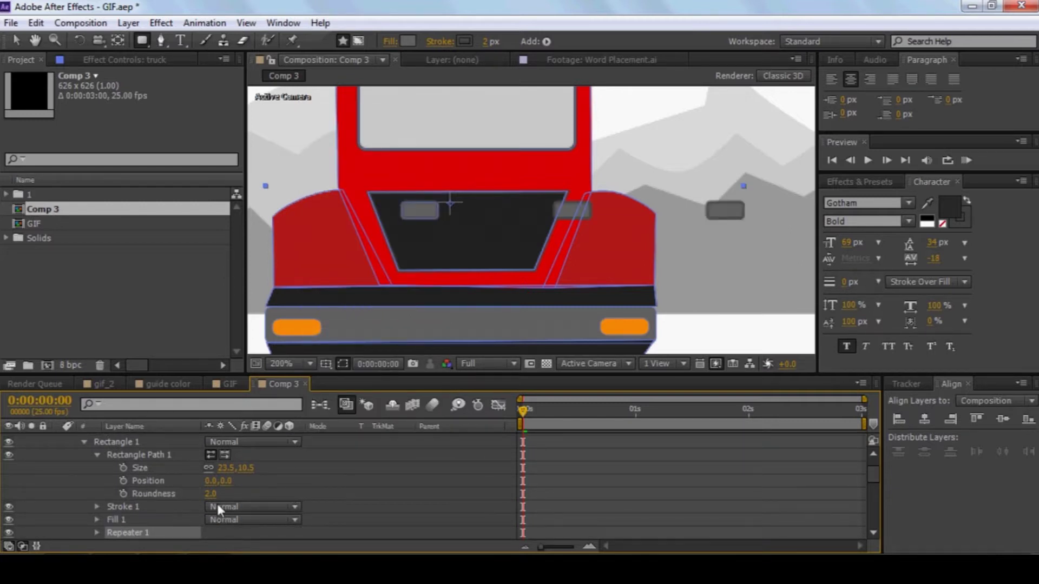
left_click(96, 532)
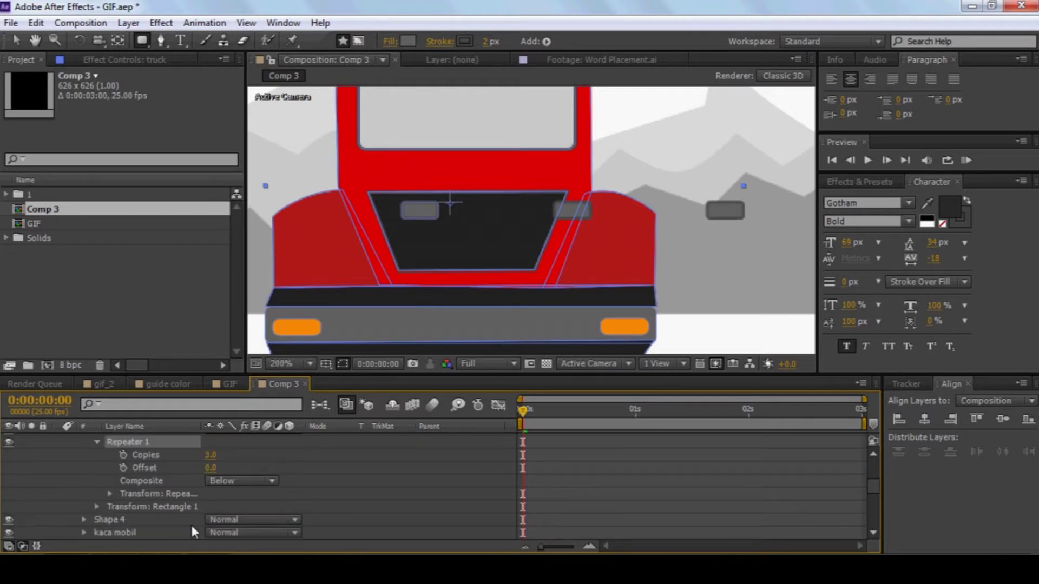
left_click(111, 495)
left_click_drag(218, 482, 163, 480)
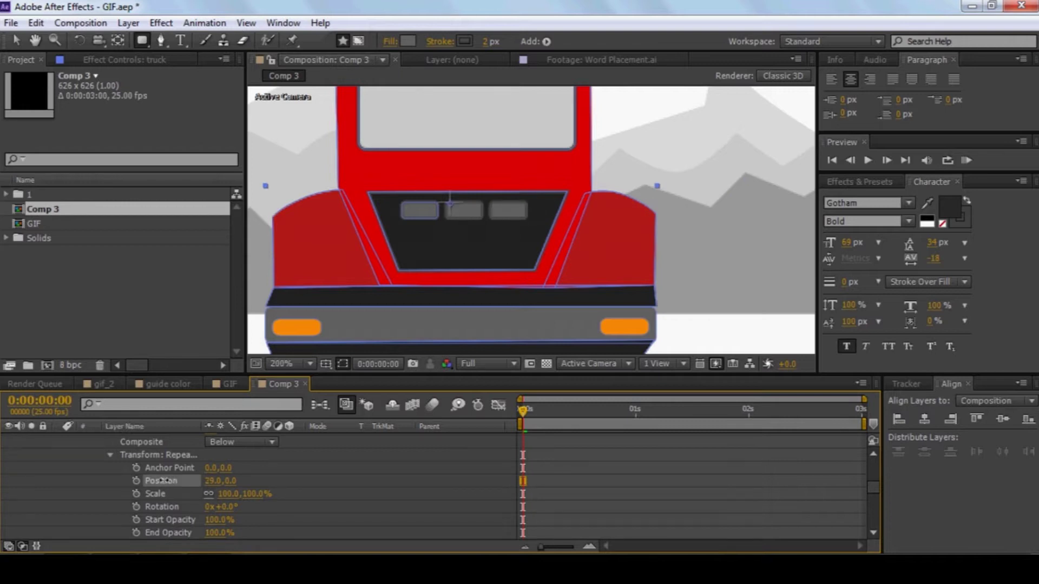
scroll(175, 483, "up", 1)
scroll(180, 479, "up", 2)
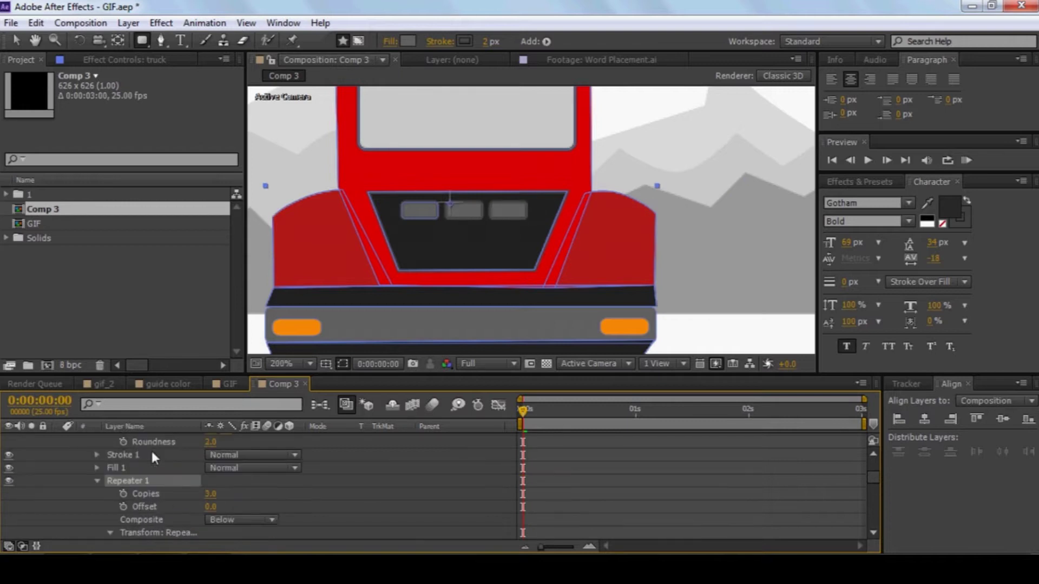
scroll(146, 478, "up", 2)
scroll(158, 473, "up", 2)
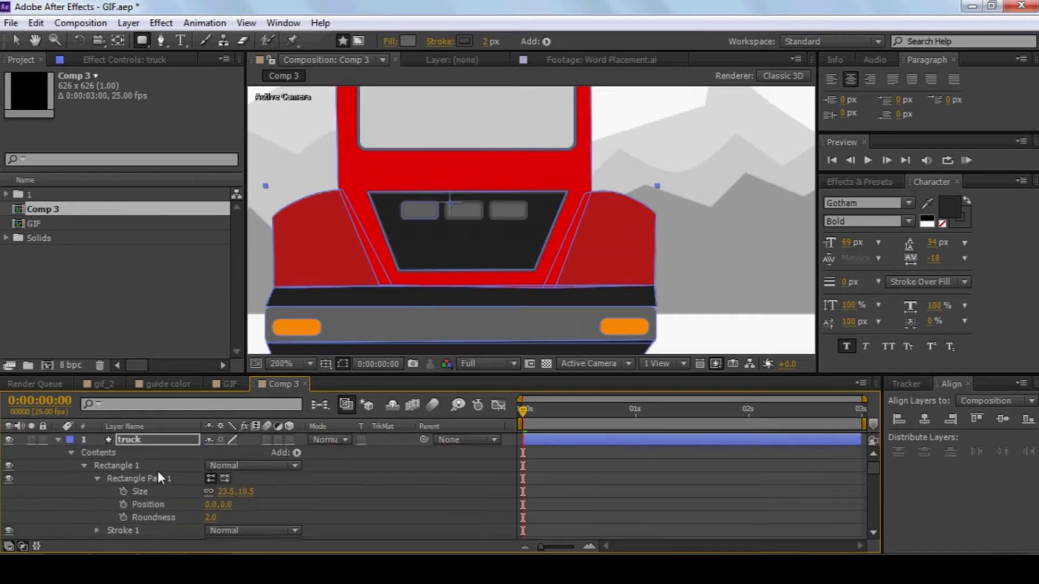
- Add a second Repeater to Rectangle 1 and reveal its Transform settings
left_click(132, 466)
left_click(297, 453)
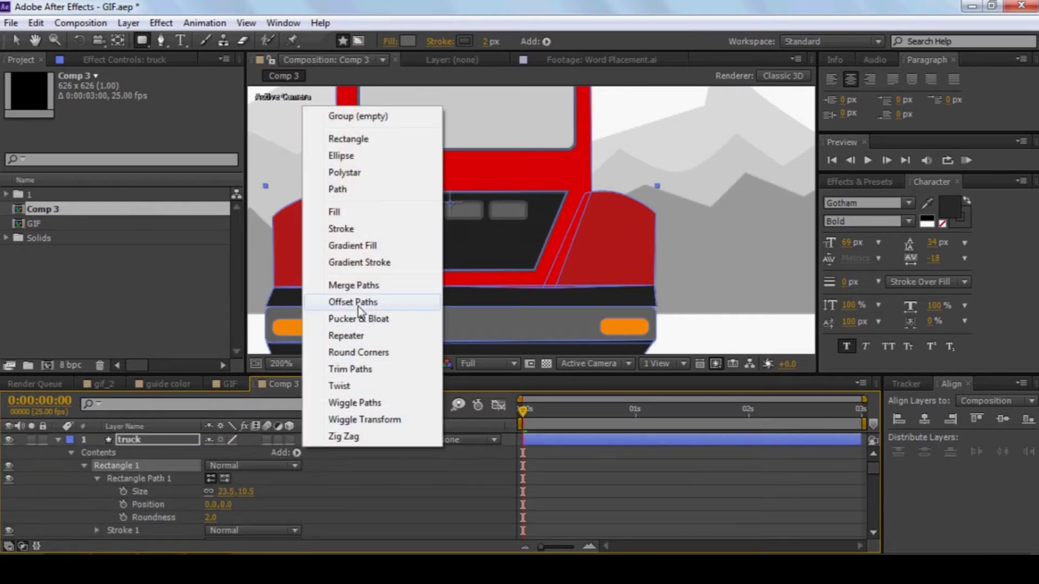
left_click(361, 340)
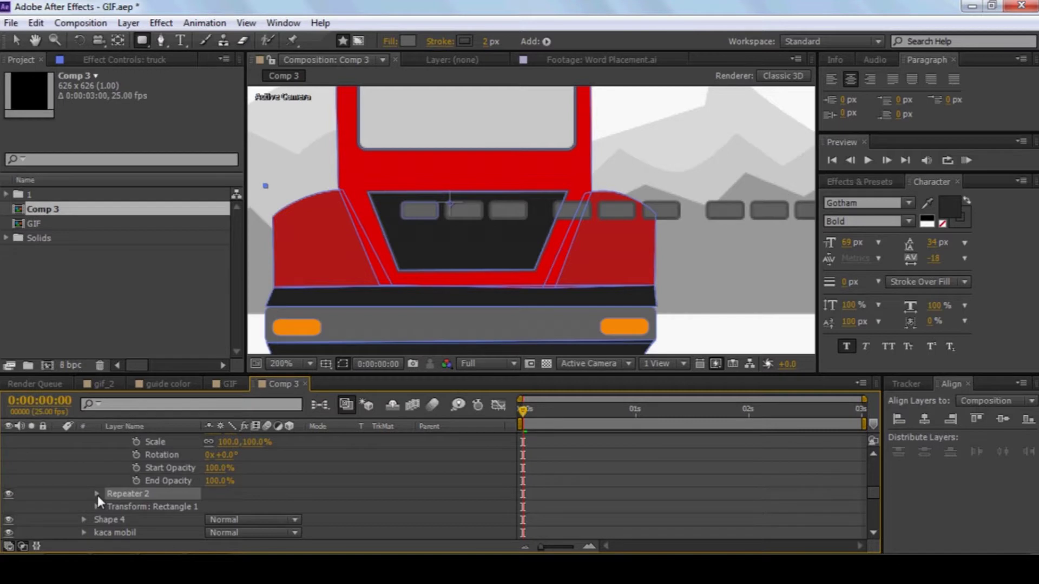
left_click(97, 496)
scroll(151, 509, "down", 2)
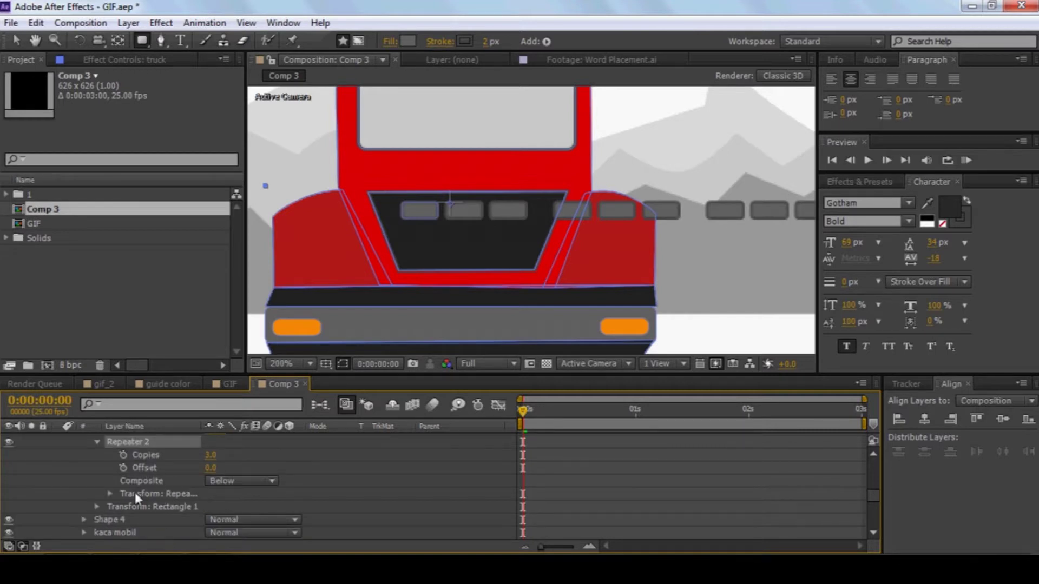
left_click(110, 494)
- Set Repeater 2's Position to 0, 16 to stack three rows of slots
left_click(213, 481)
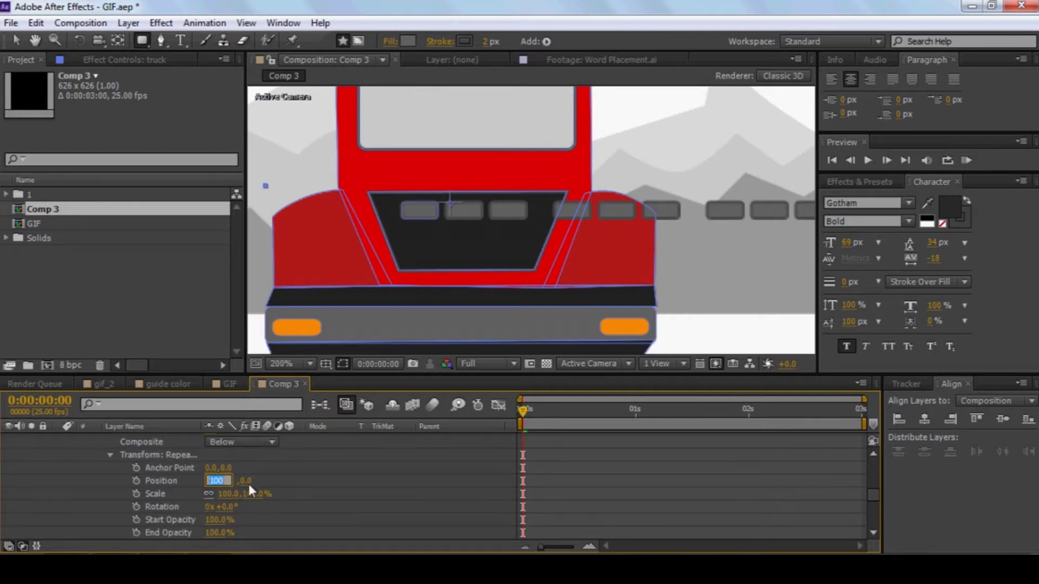
type("0")
key("Return")
left_click_drag(226, 481, 239, 479)
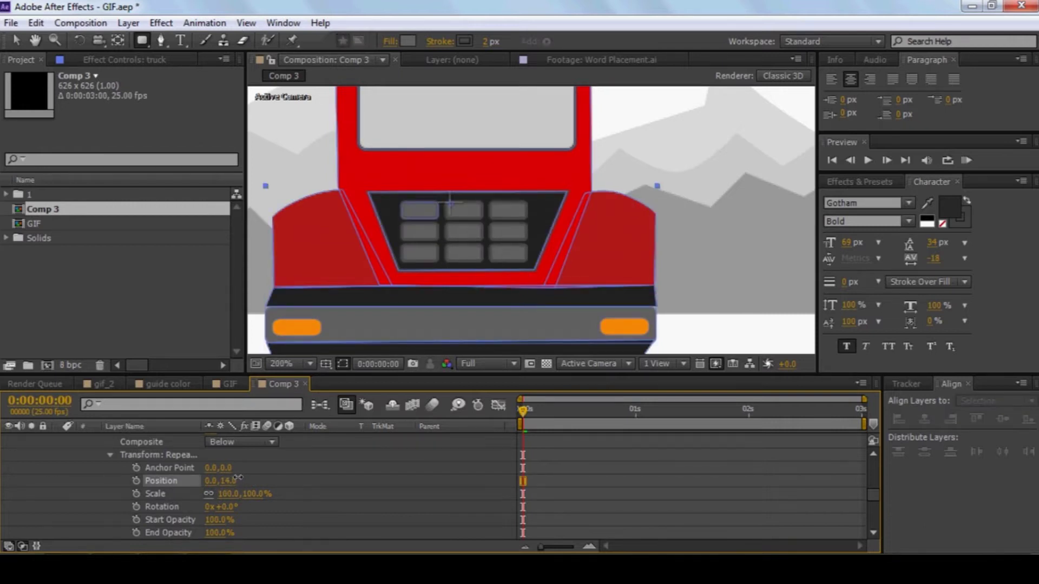
left_click(228, 481)
type("16")
key("Return")
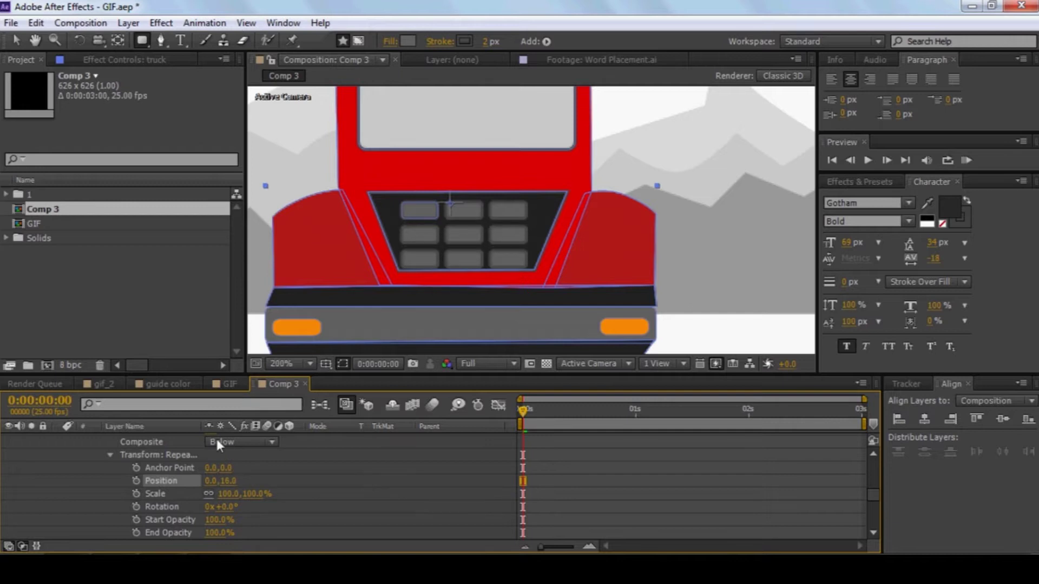
scroll(161, 464, "up", 2)
scroll(154, 459, "up", 3)
scroll(154, 458, "up", 5)
scroll(152, 459, "up", 5)
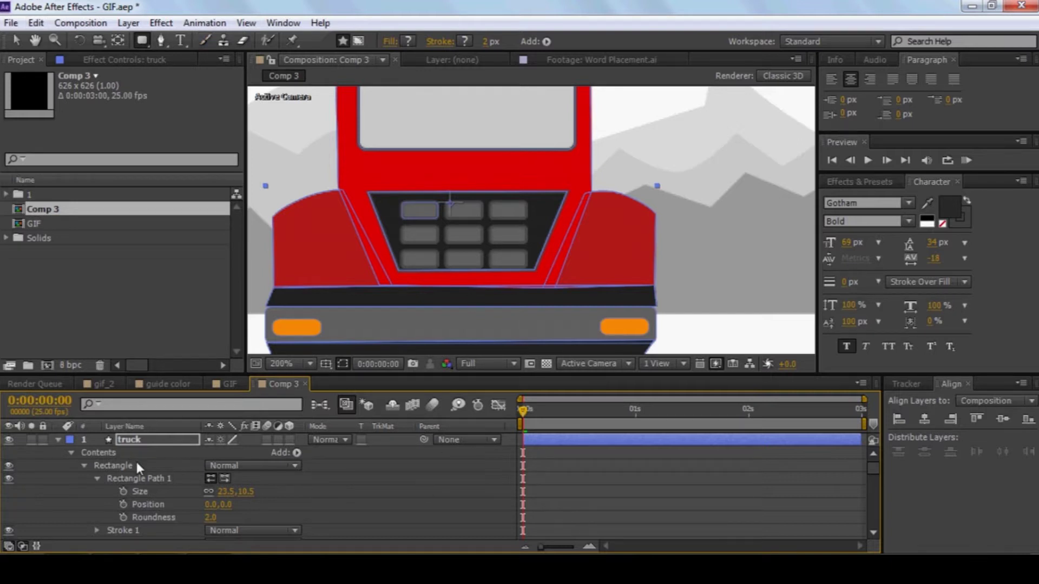
- Select the truck layer, undoing an accidental nudge of the truck
left_click(127, 443)
left_click(58, 440)
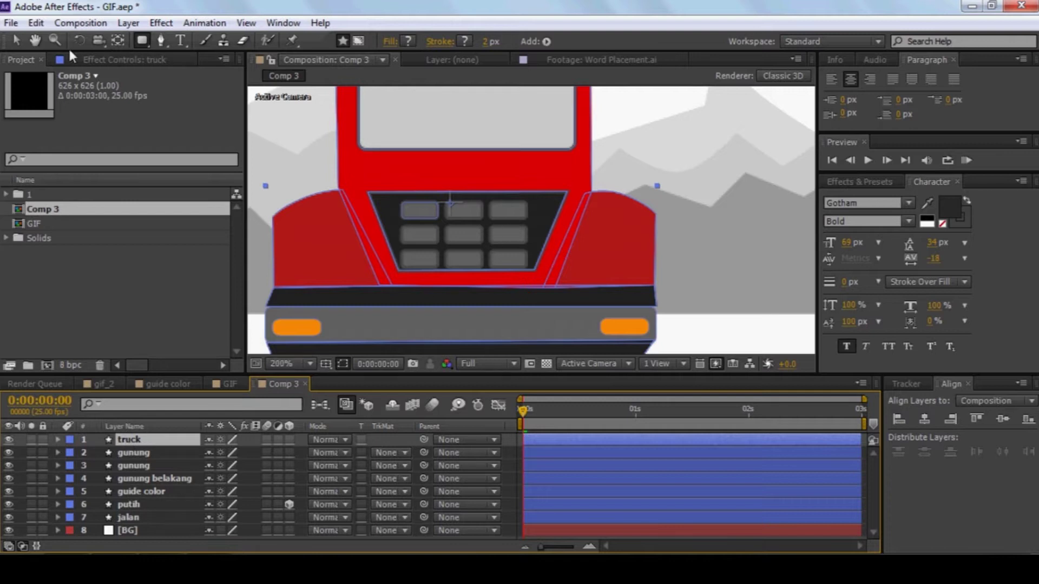
left_click(16, 39)
left_click_drag(466, 215, 469, 210)
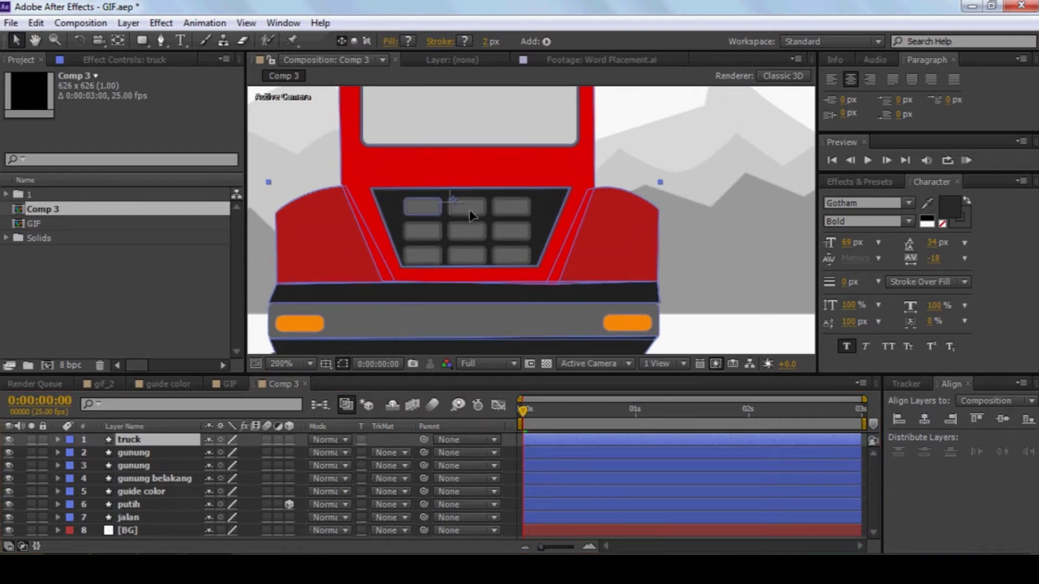
key("ctrl+z")
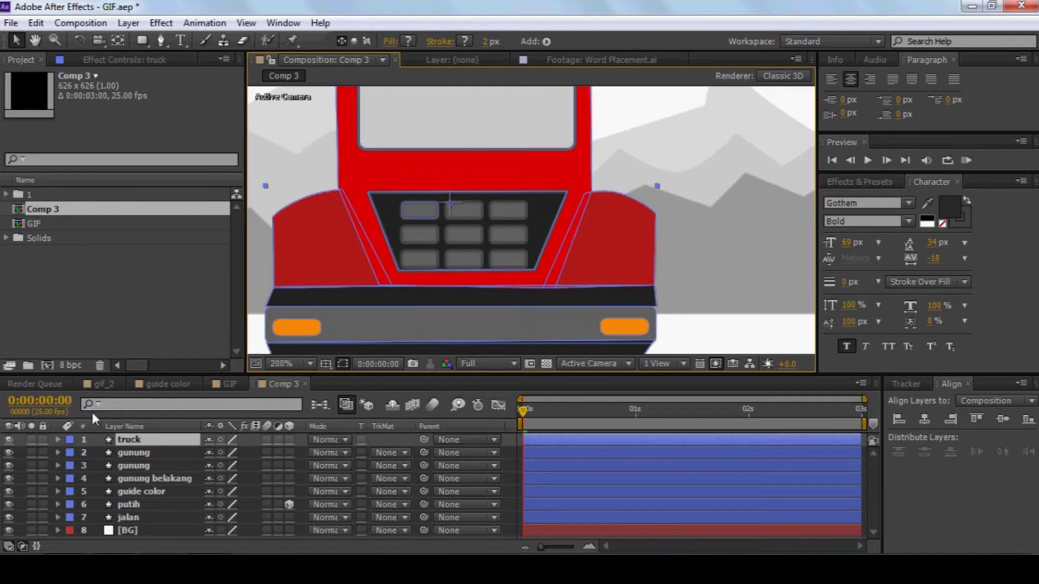
- Give the grille's Rectangle 1 a black (000000) fill and check its stroke options
left_click(58, 439)
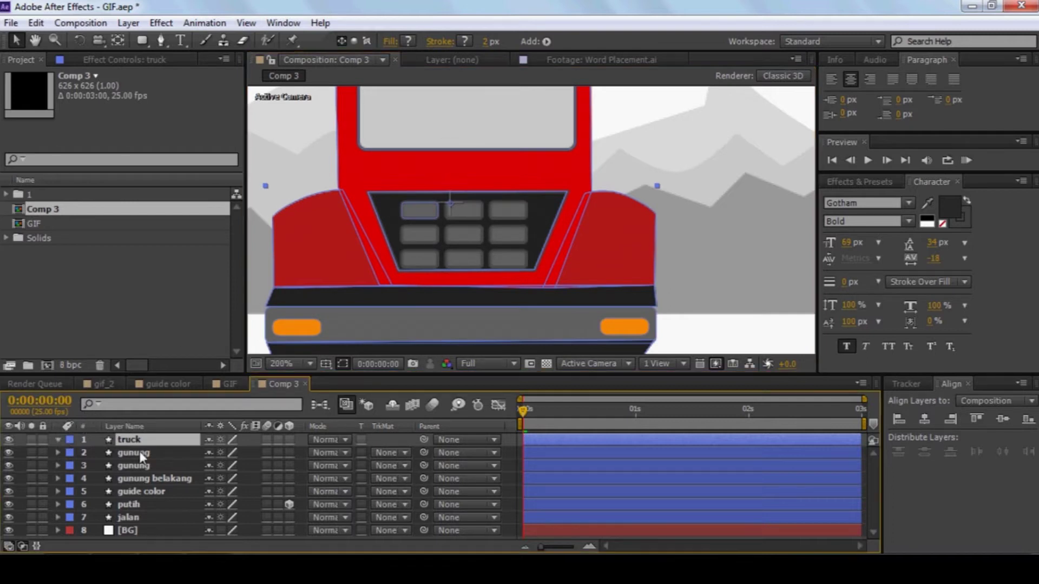
left_click(120, 465)
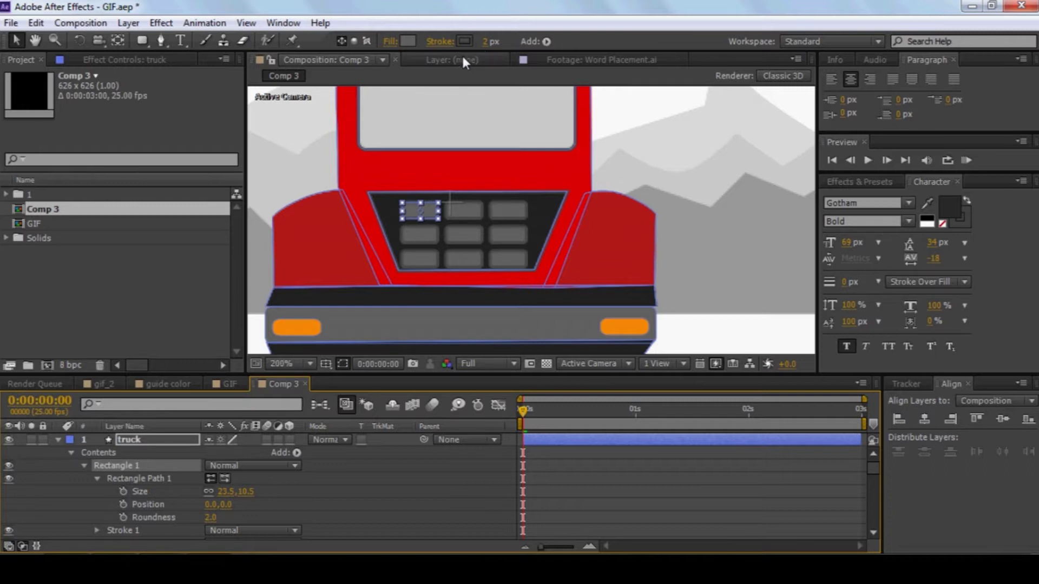
left_click(408, 41)
left_click_drag(77, 372, 78, 533)
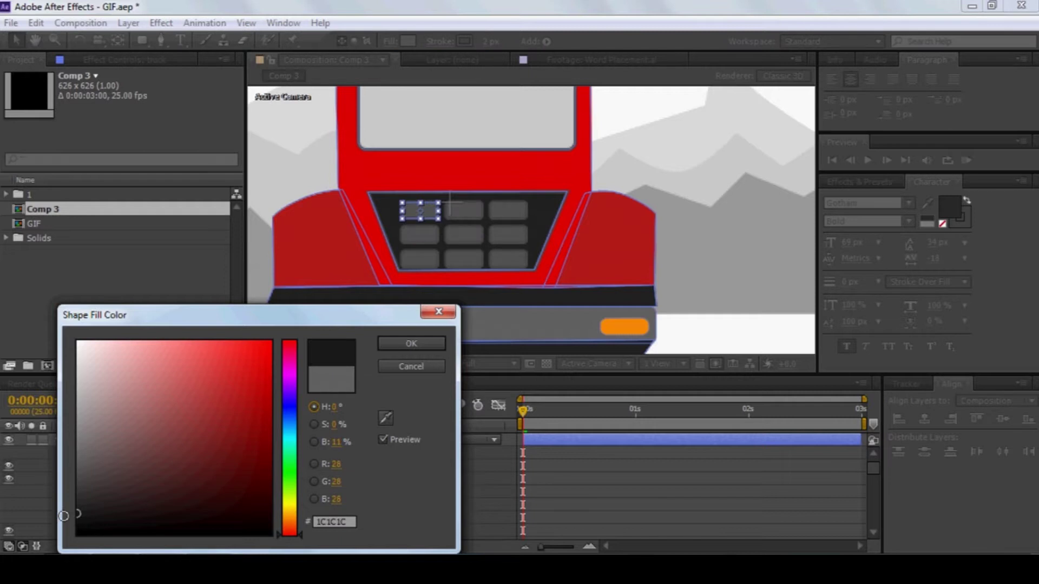
left_click(409, 342)
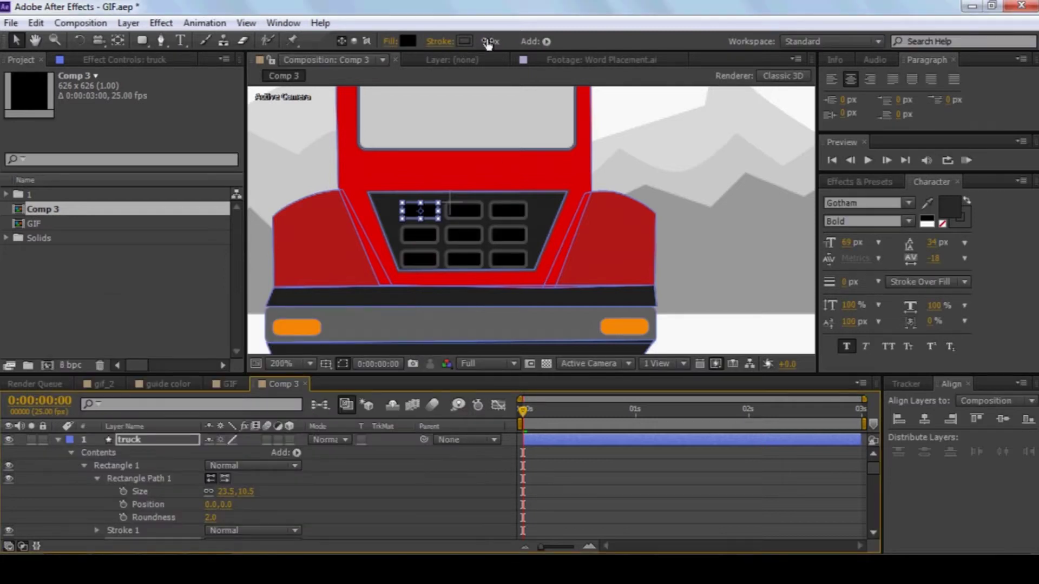
left_click(449, 42)
left_click(287, 249)
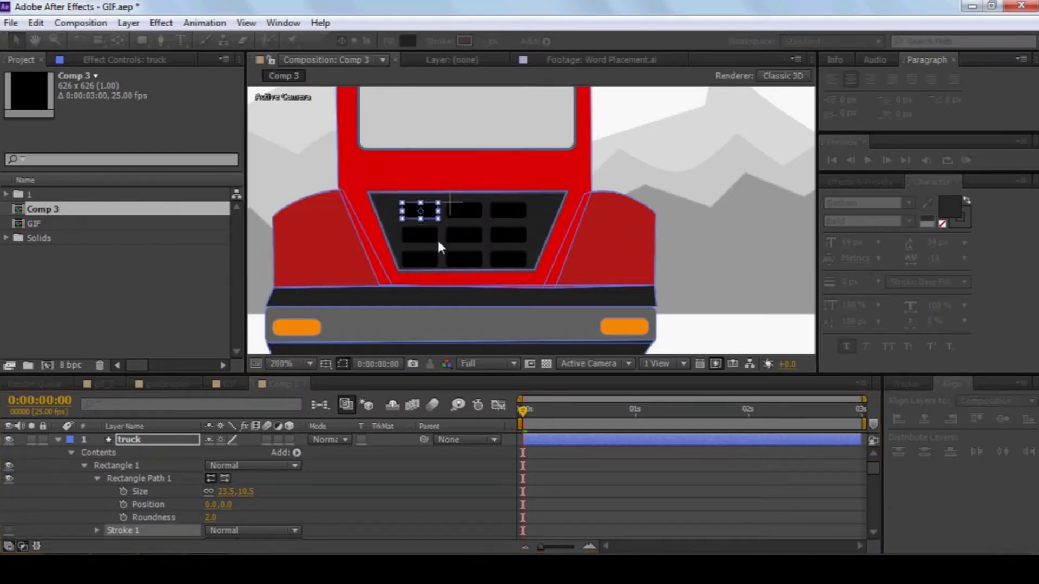
- Select the Rectangle 1 grille group and nudge its black slots slightly upward
scroll(587, 268, "down", 2)
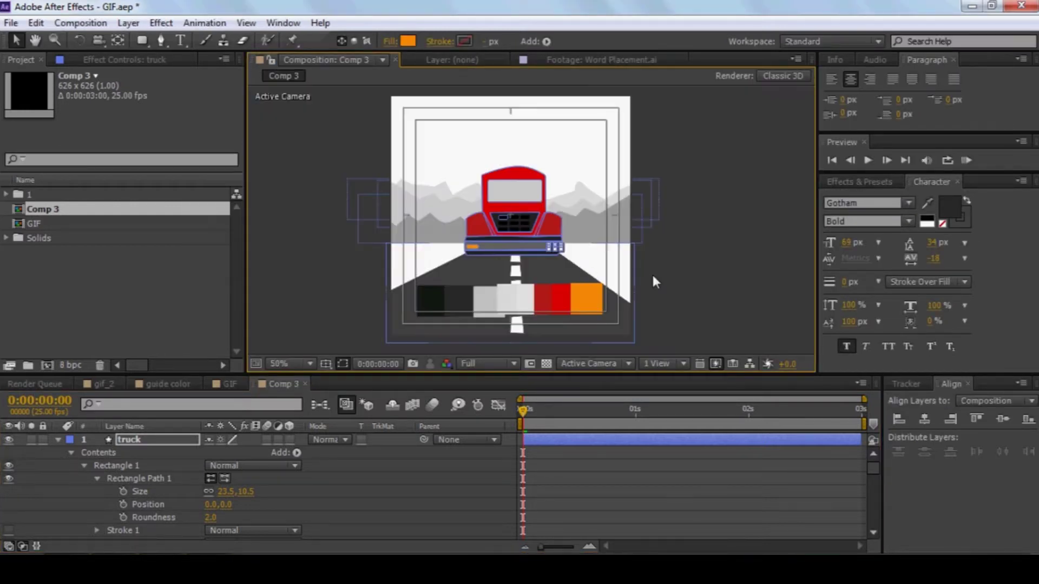
scroll(652, 272, "up", 2)
scroll(709, 272, "up", 1)
scroll(709, 264, "up", 1)
scroll(709, 264, "down", 2)
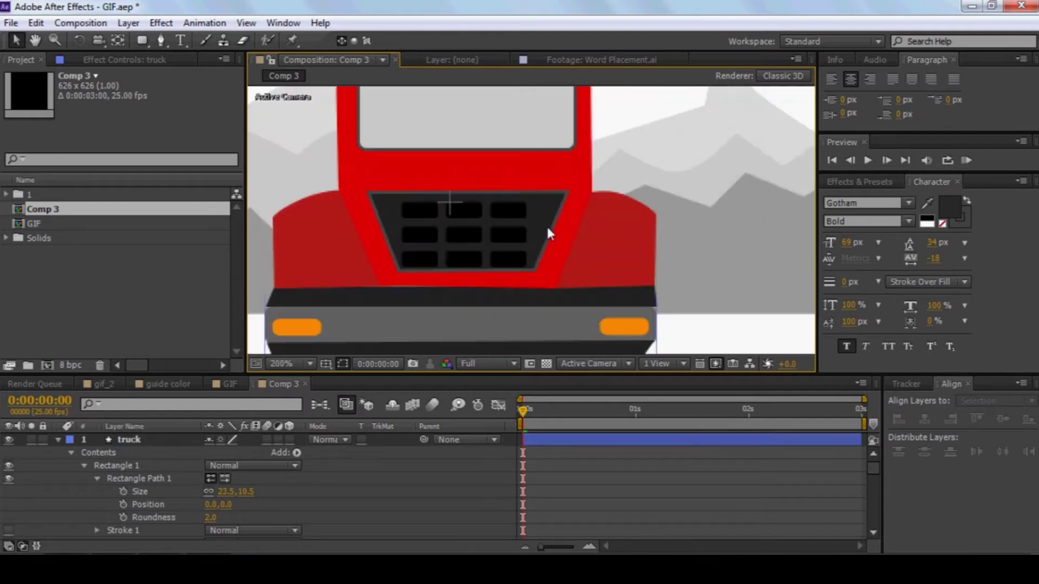
left_click(131, 467)
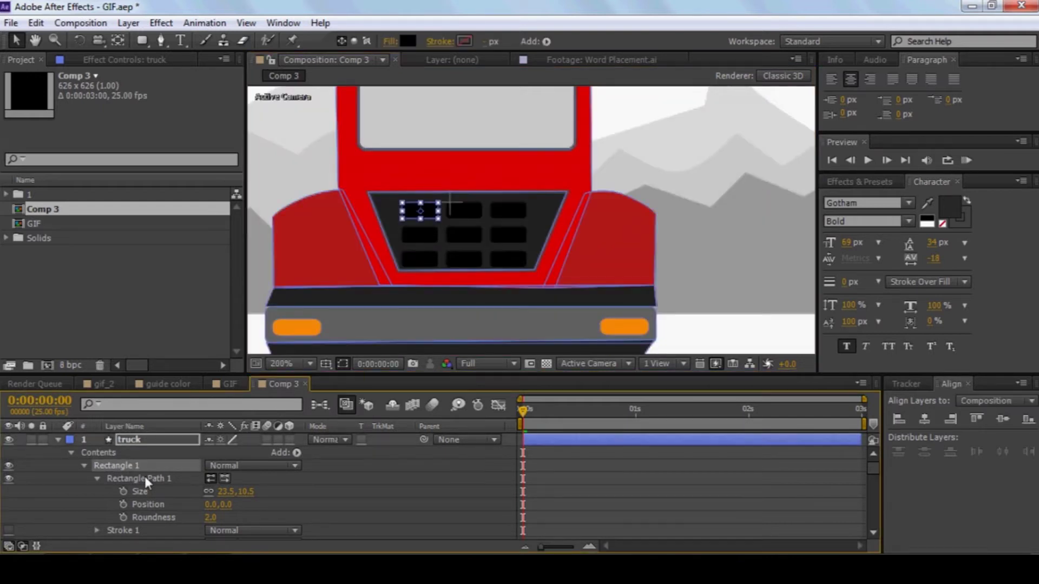
left_click(431, 213)
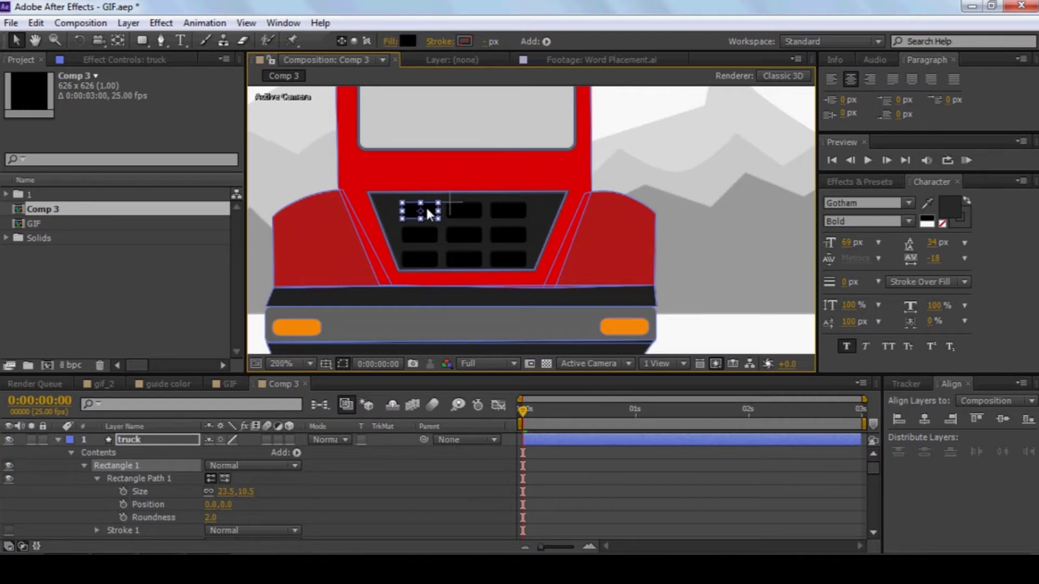
left_click_drag(430, 212, 429, 210)
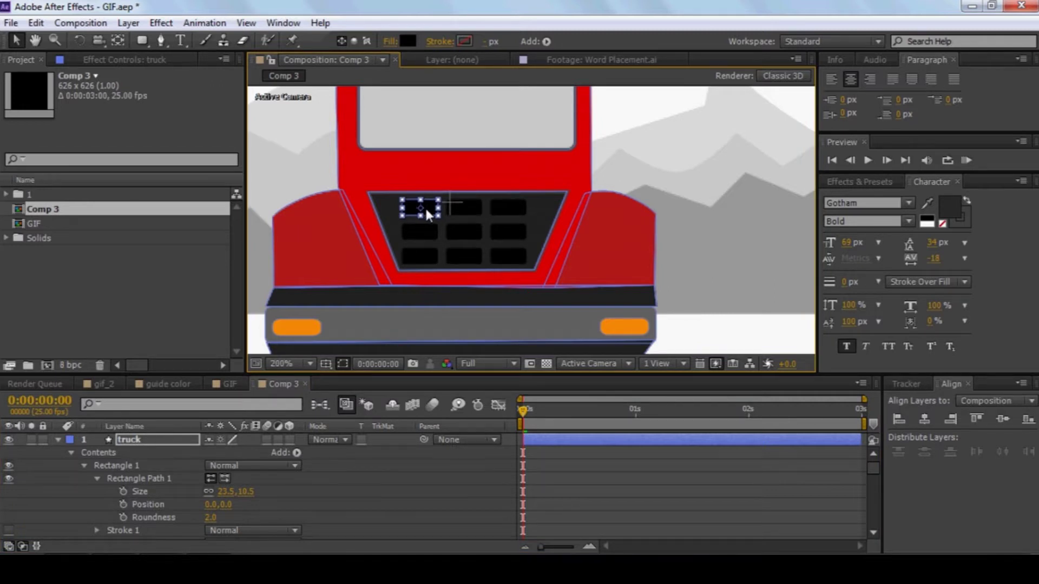
left_click(645, 239)
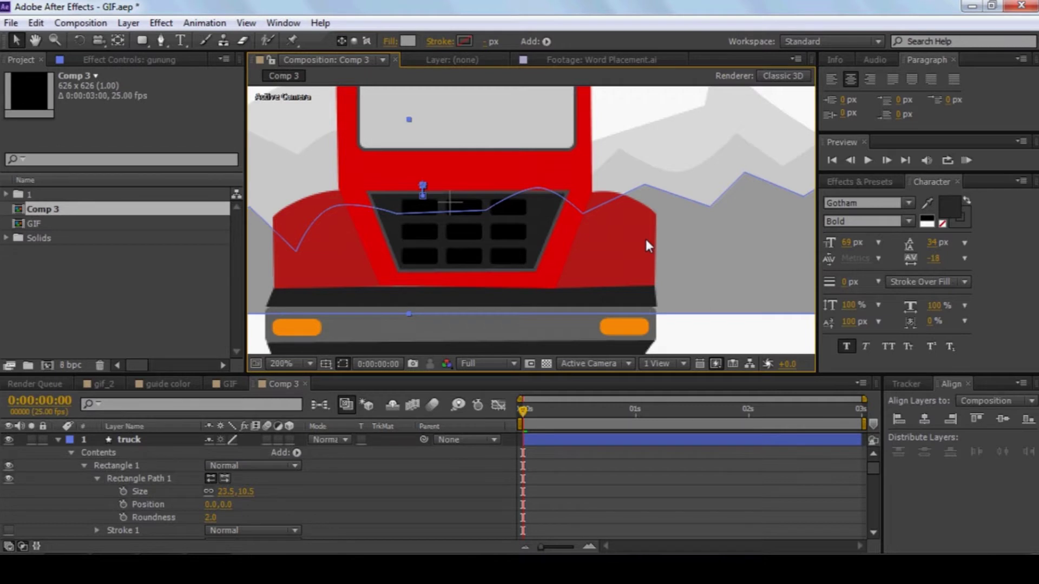
- Set the grille's Rectangle Path 1 size to 18.5, 8.3
left_click(129, 439)
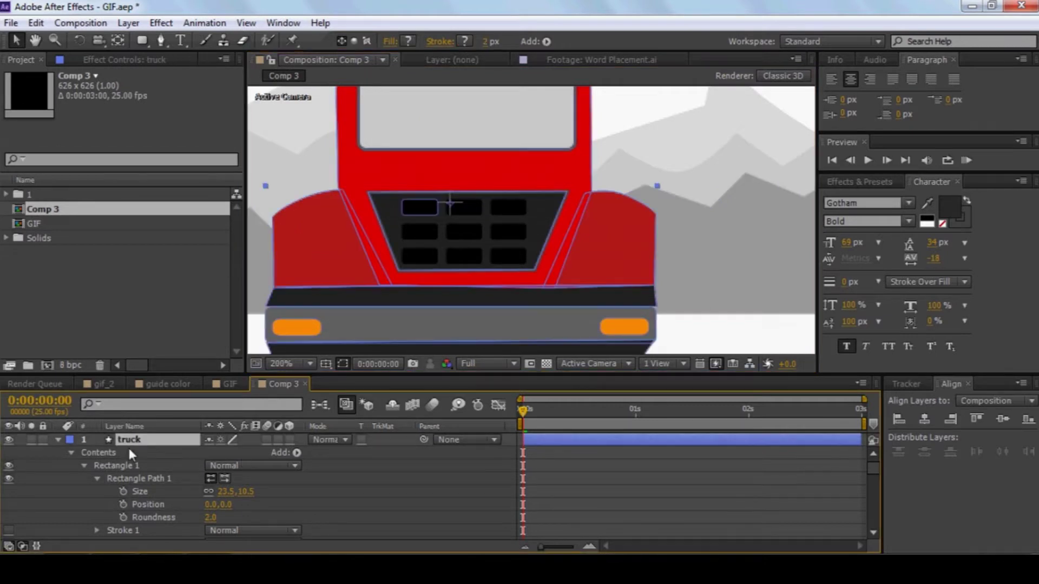
left_click(83, 466)
left_click(94, 465)
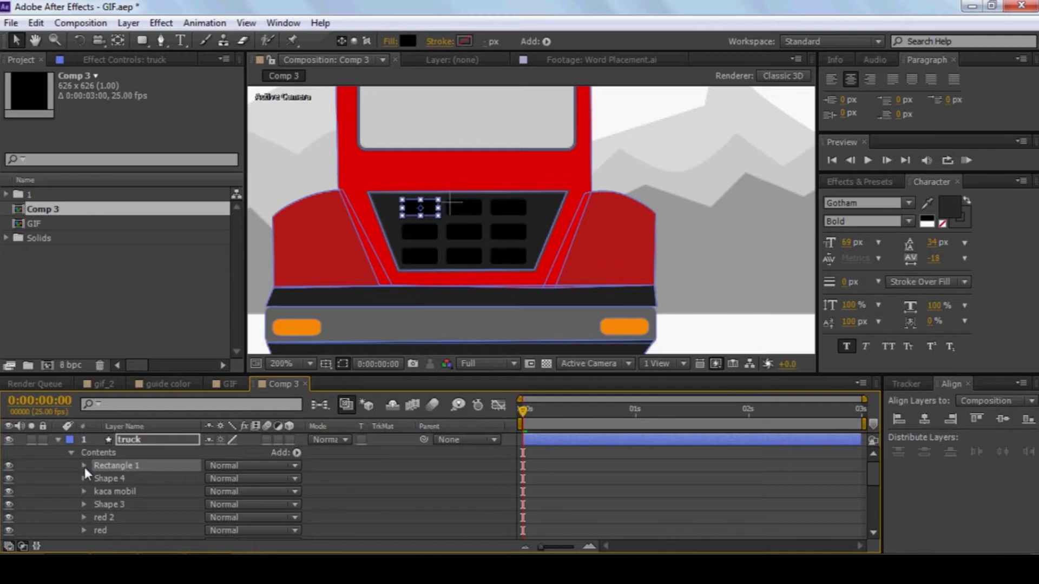
left_click(84, 465)
scroll(134, 467, "down", 1)
mouse_move(230, 466)
left_mouse_down()
mouse_move(220, 466)
mouse_move(230, 466)
left_mouse_up()
left_click(658, 238)
scroll(655, 232, "down", 1)
left_click(738, 280)
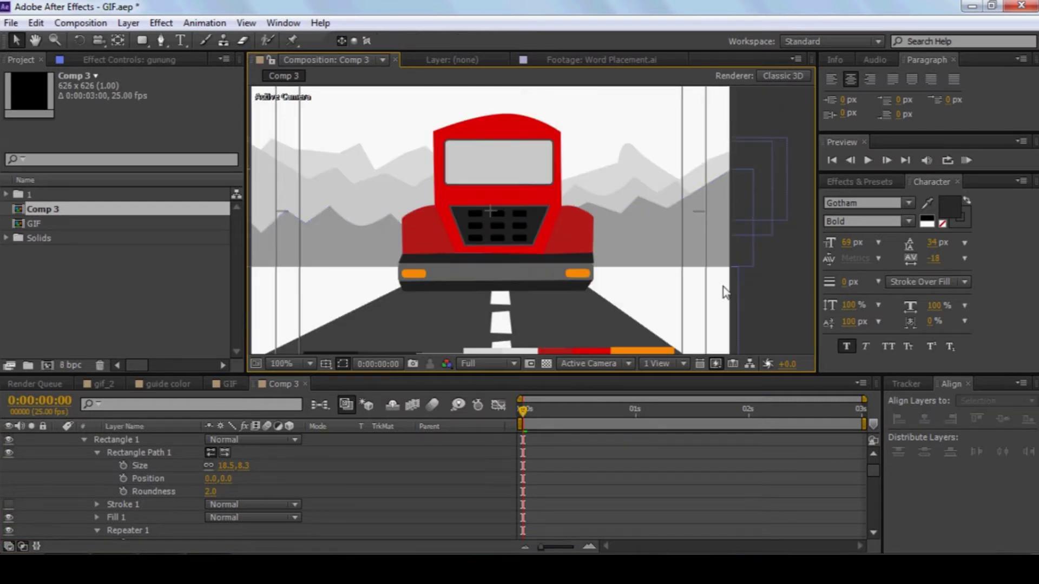
- Collapse the Rectangle 1 group and select the truck's contents to add a new shape
left_click(63, 456)
scroll(64, 455, "up", 1)
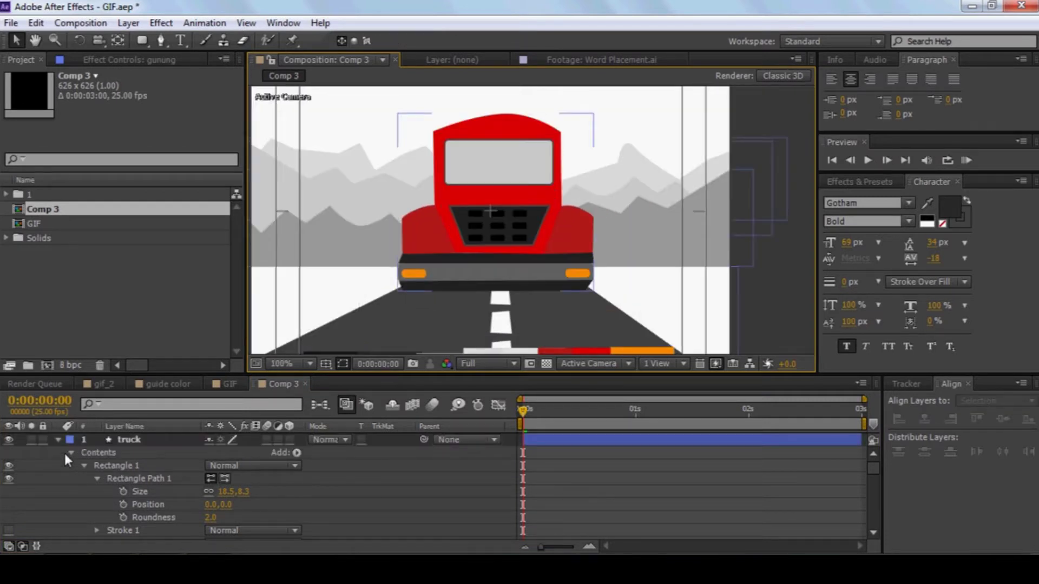
left_click(83, 467)
left_click(150, 465)
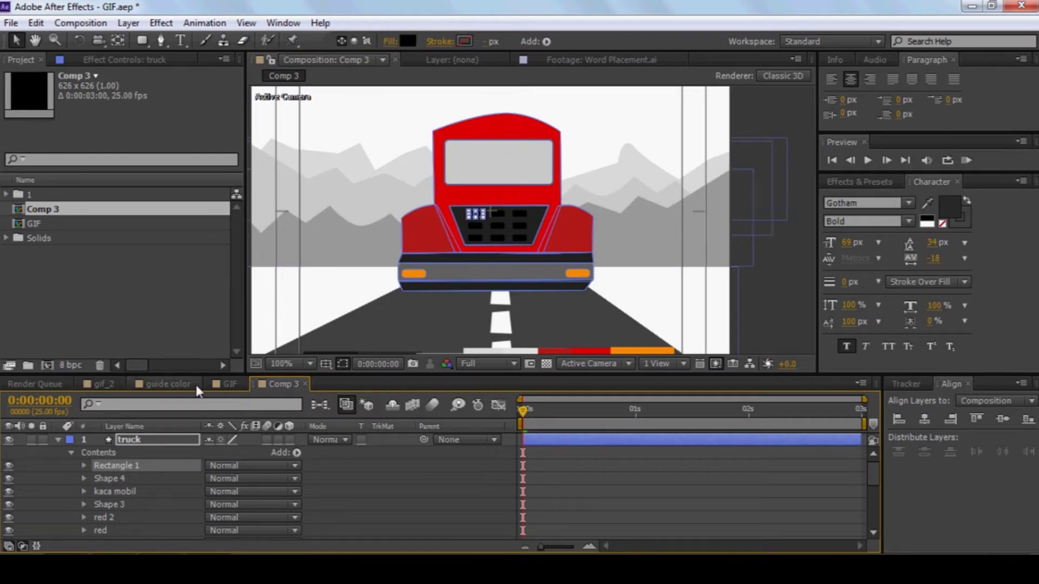
scroll(276, 272, "down", 1)
scroll(275, 268, "down", 1)
scroll(275, 268, "up", 1)
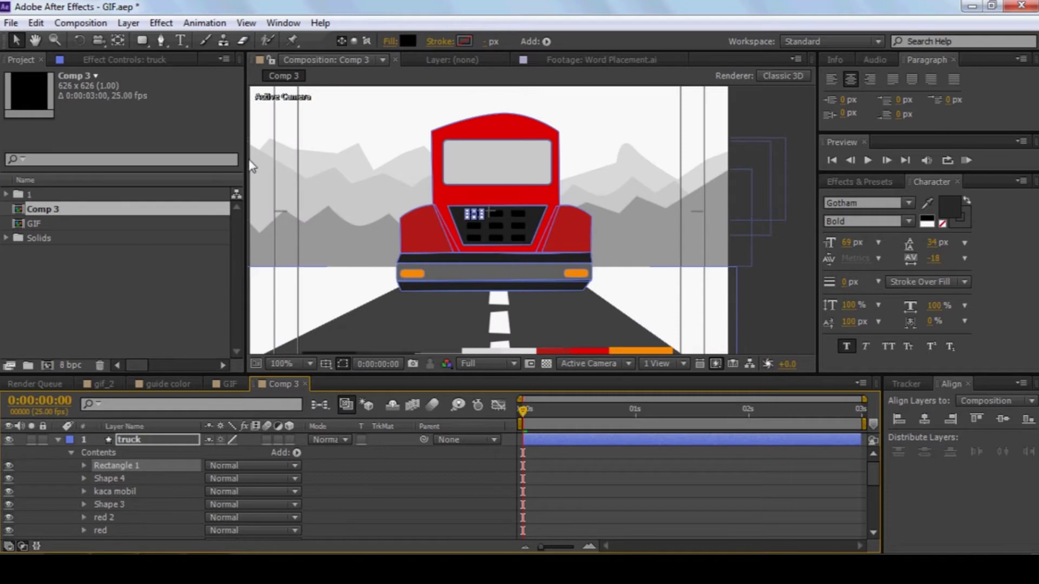
left_click(105, 454)
left_click_drag(143, 40, 183, 71)
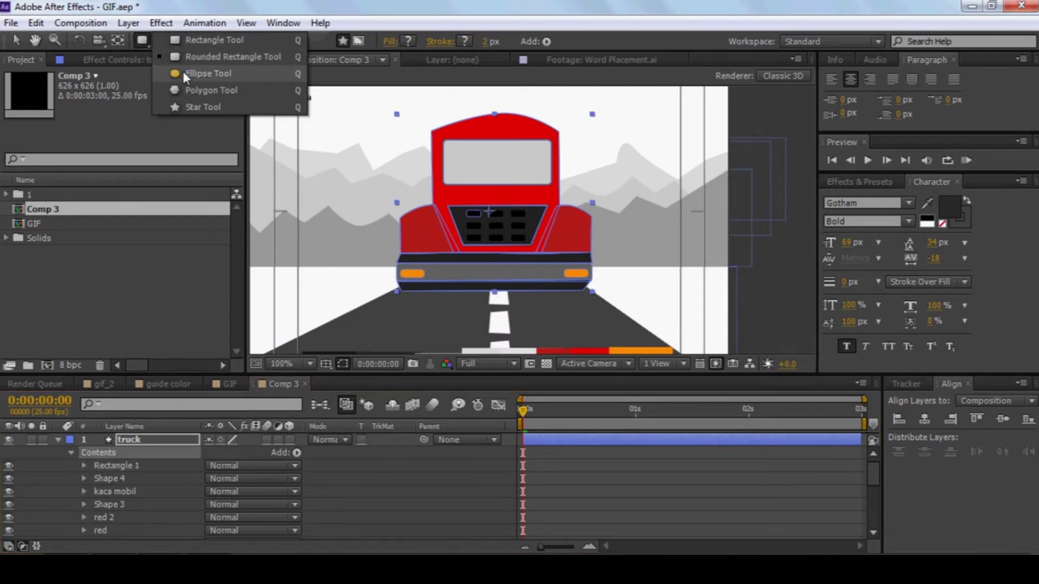
- Draw a circle on the truck's left fender and fill it white
scroll(531, 220, "up", 1)
left_click_drag(301, 238, 322, 256)
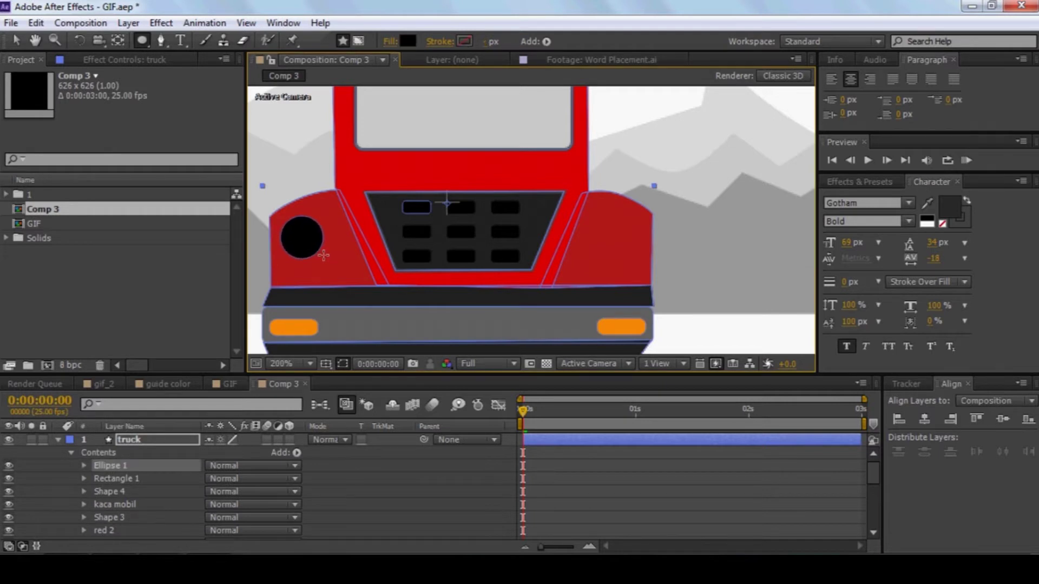
key("v")
left_click_drag(313, 242, 326, 250)
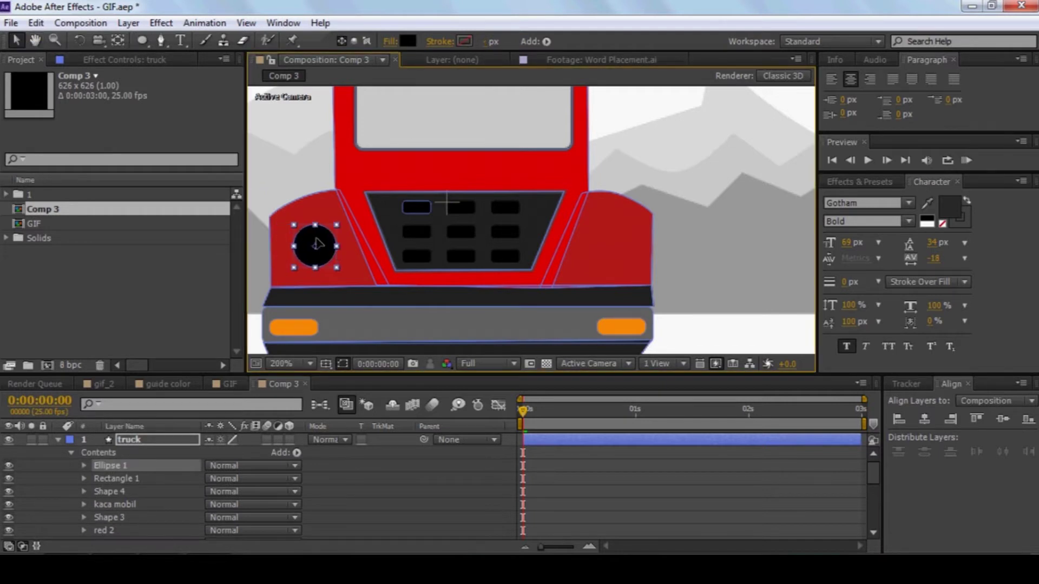
left_click(407, 40)
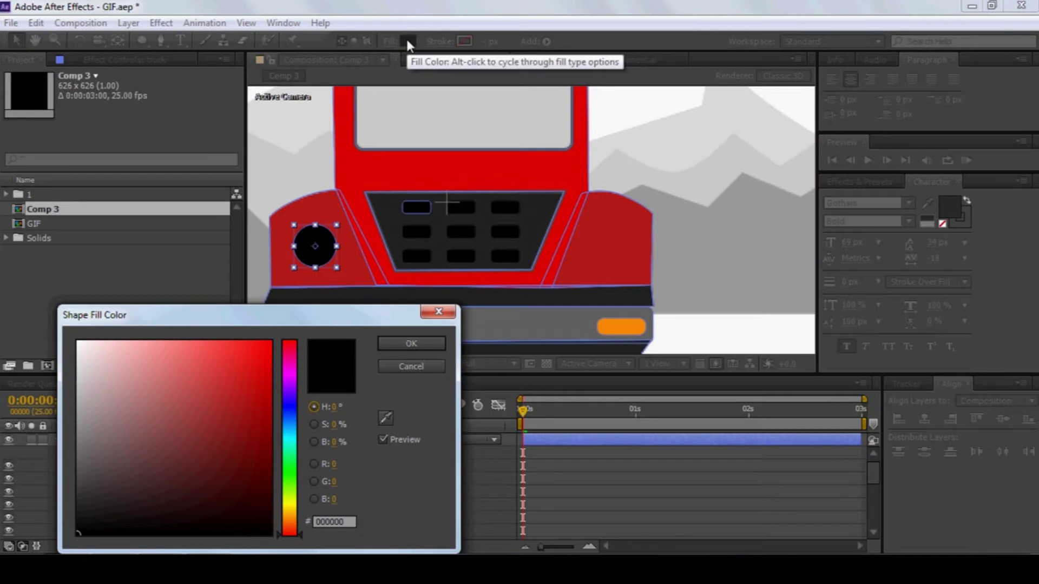
left_click_drag(115, 360, 46, 332)
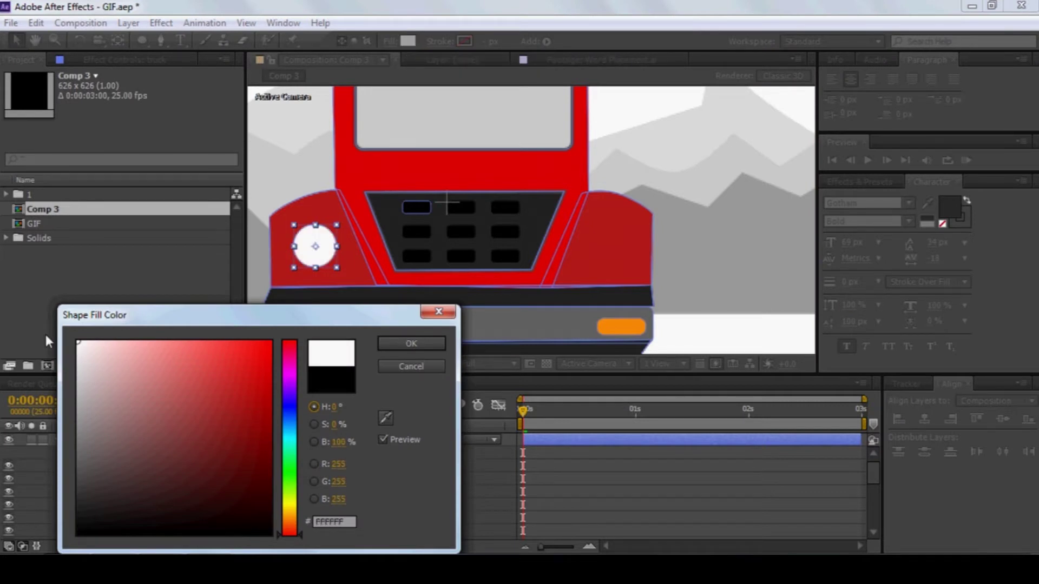
key("Return")
- Give the headlight circle a solid dark outline
left_click(441, 41)
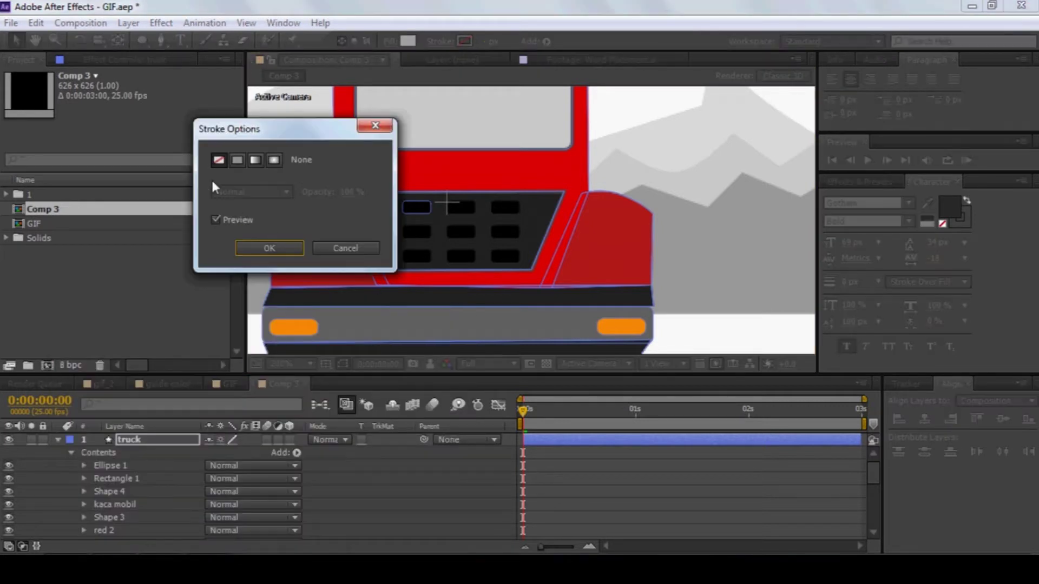
left_click(238, 160)
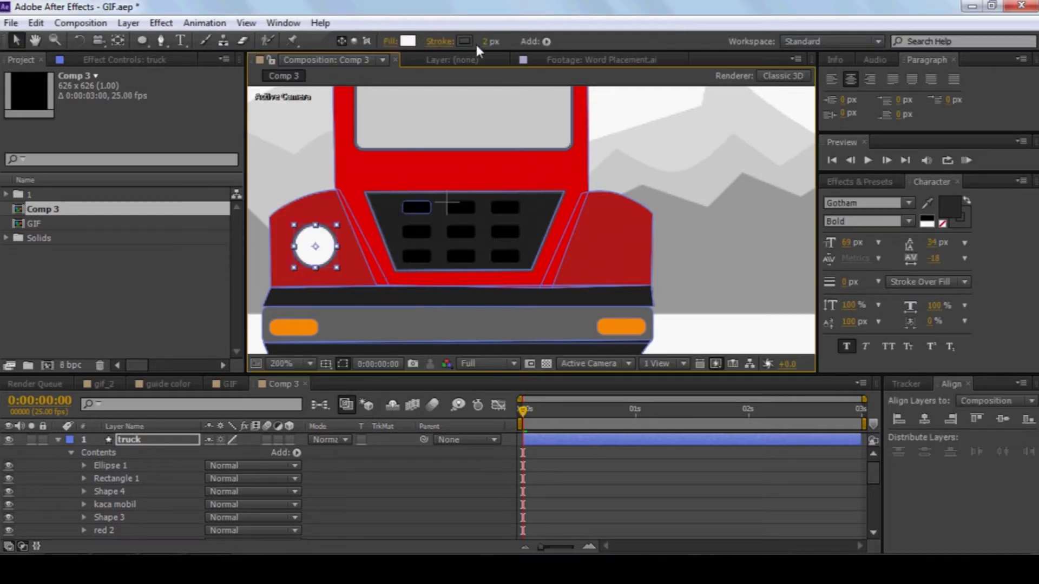
left_click(361, 505)
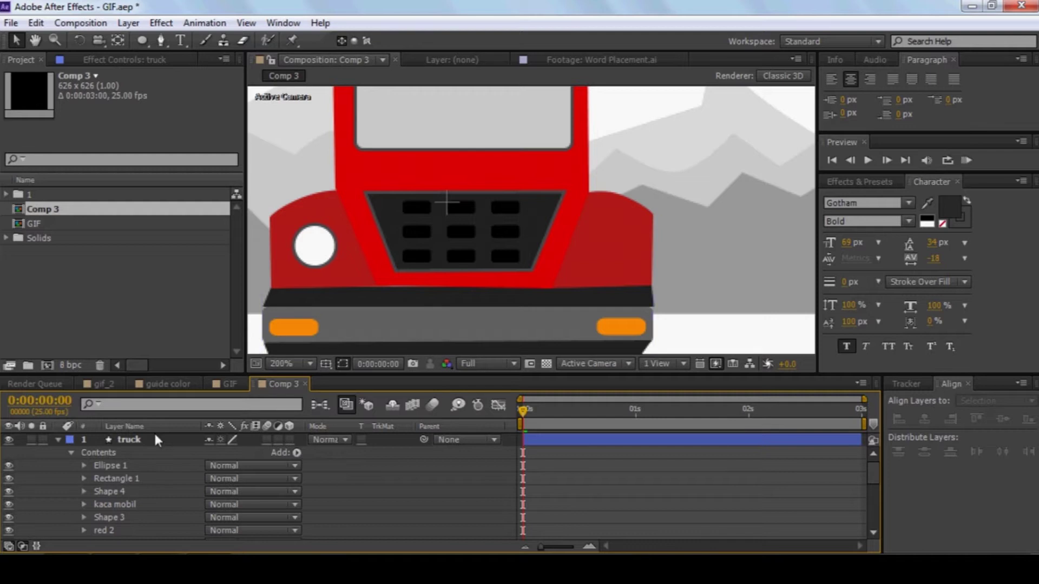
left_click(111, 466)
left_click(461, 40)
left_click(84, 466)
key("Return")
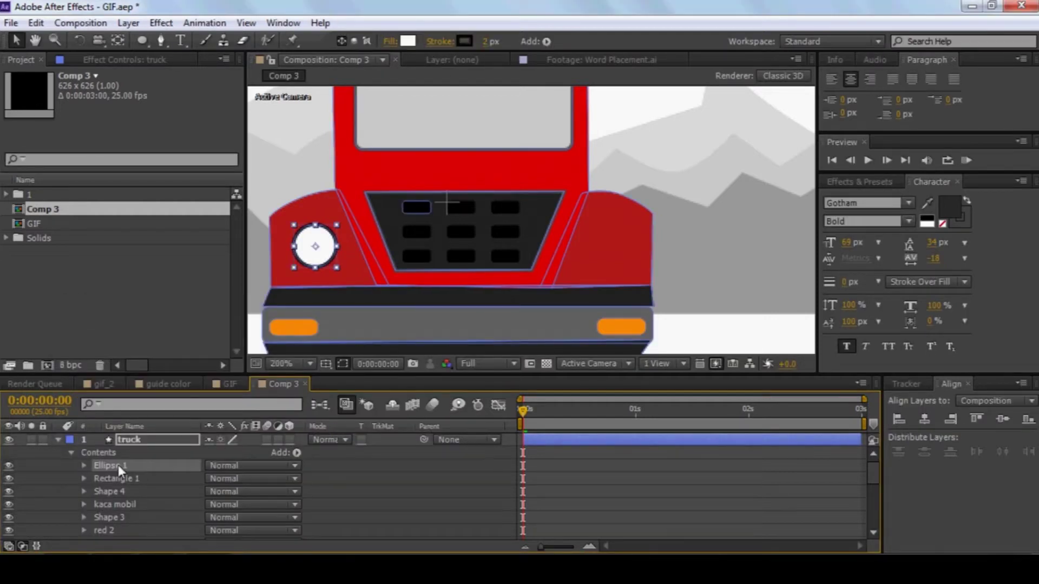
- Rename the ellipse 'lampu', duplicate it onto the right side, and return the view to 100%
key("Return")
type("lamp")
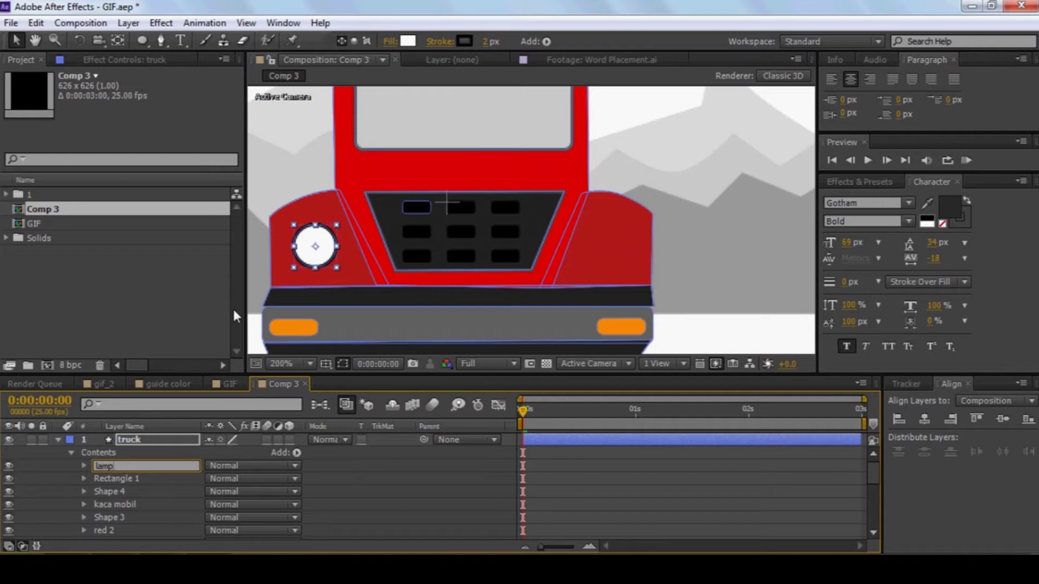
key("Return")
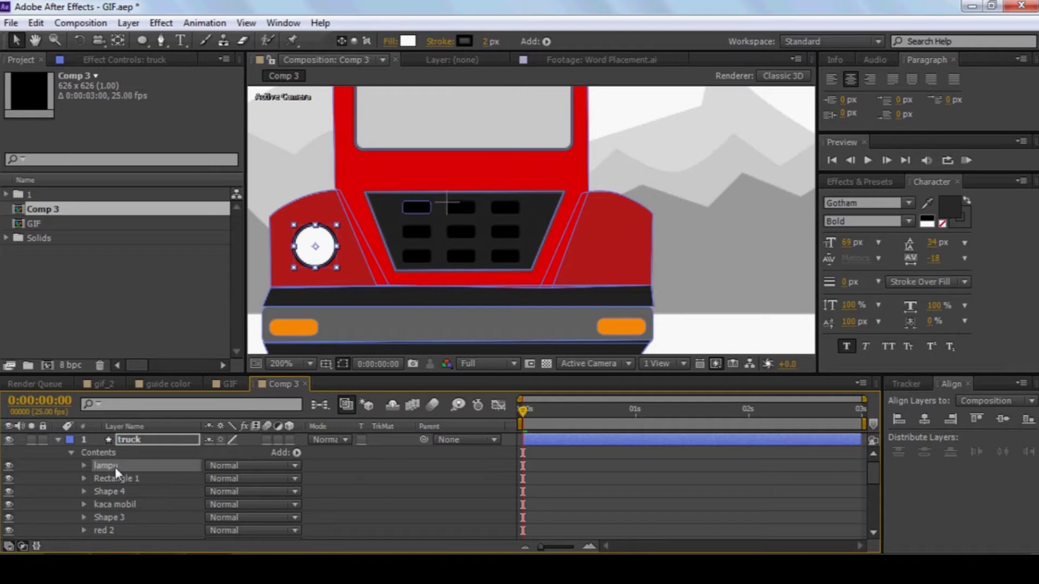
key("ctrl+d")
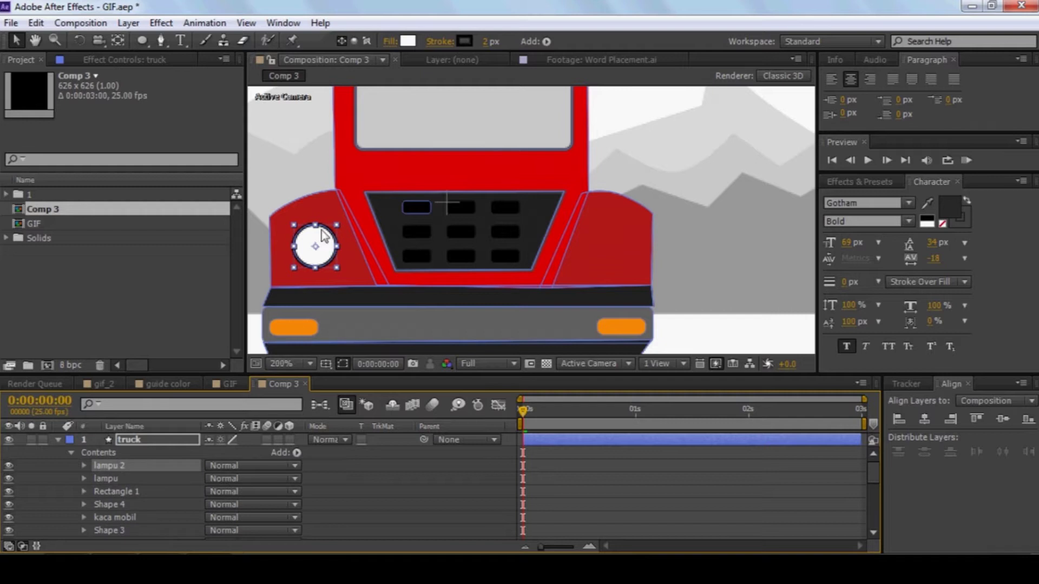
left_click_drag(328, 242, 617, 243)
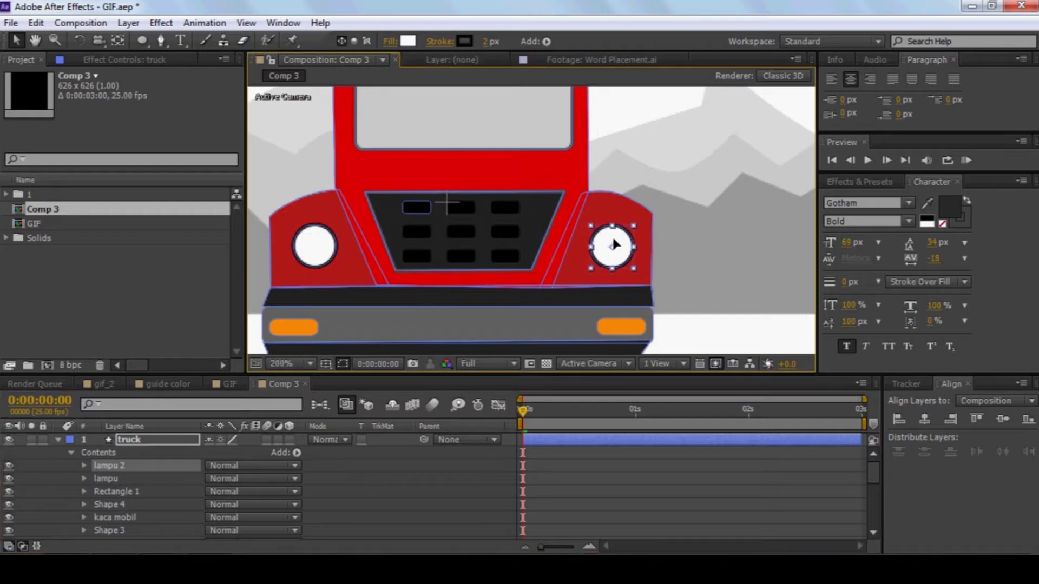
key("comma")
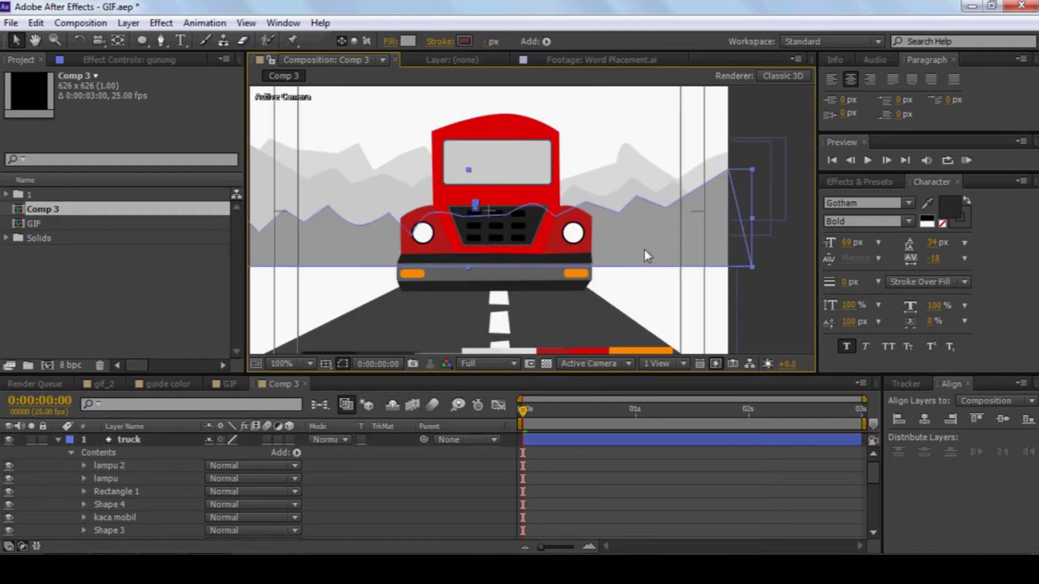
key("comma")
left_click(688, 276)
key("period")
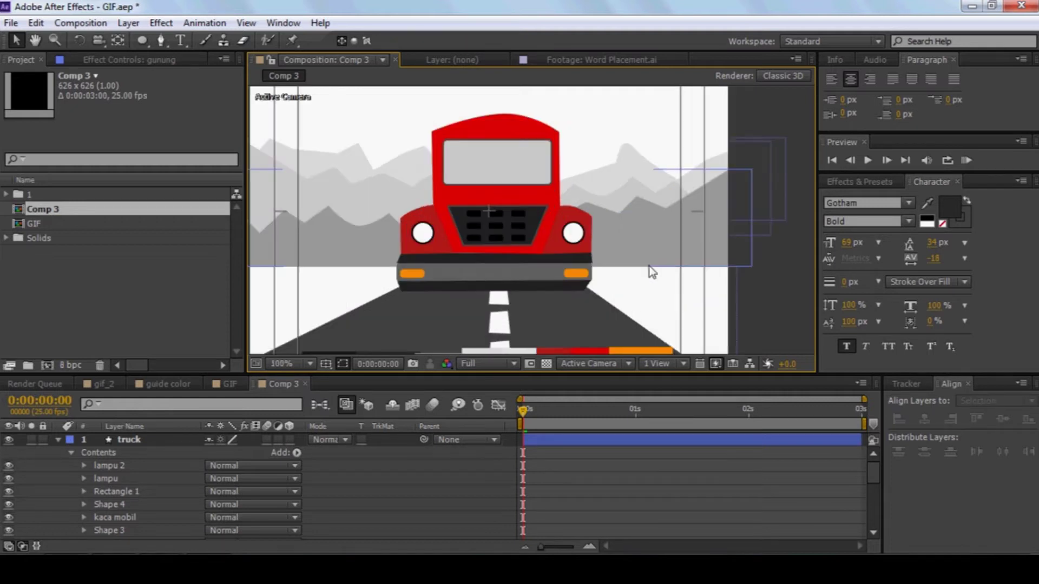
- Draw a closed four-point Pen path above the truck's cab
key("h")
left_click_drag(438, 133, 417, 180)
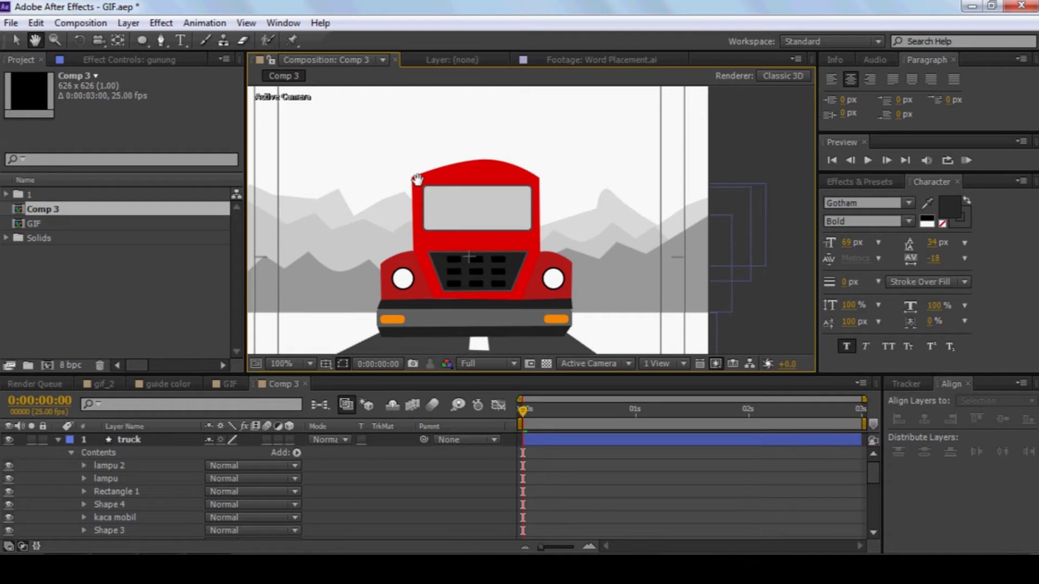
left_click(160, 41)
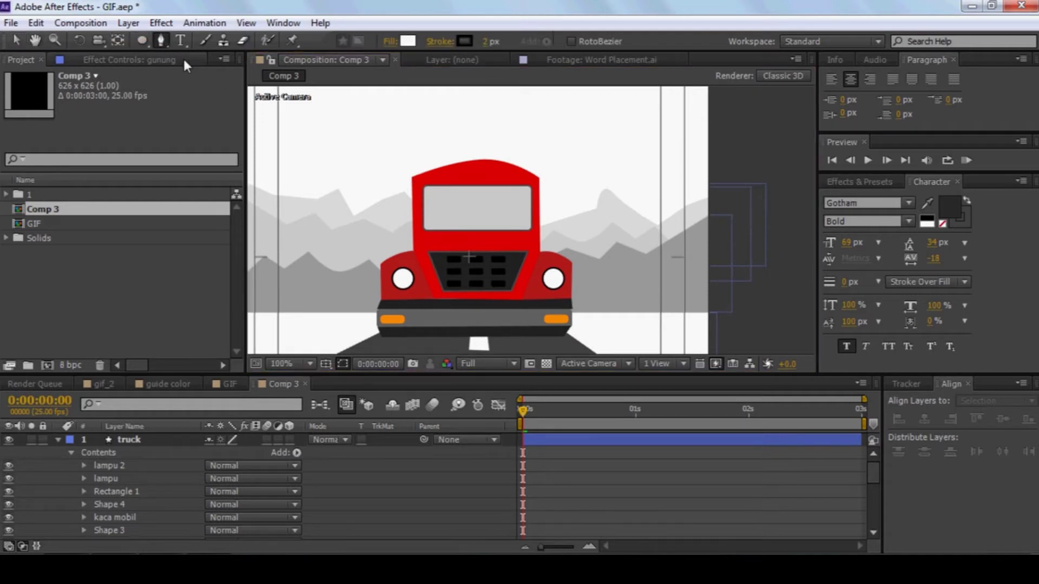
left_click(420, 171)
left_click(439, 121)
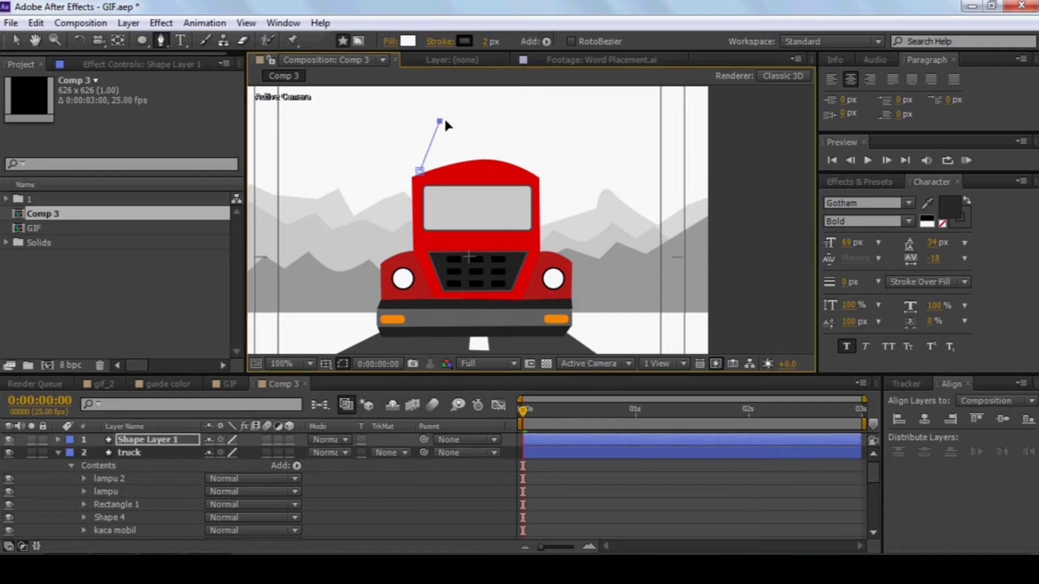
left_click(535, 122)
left_click(542, 171)
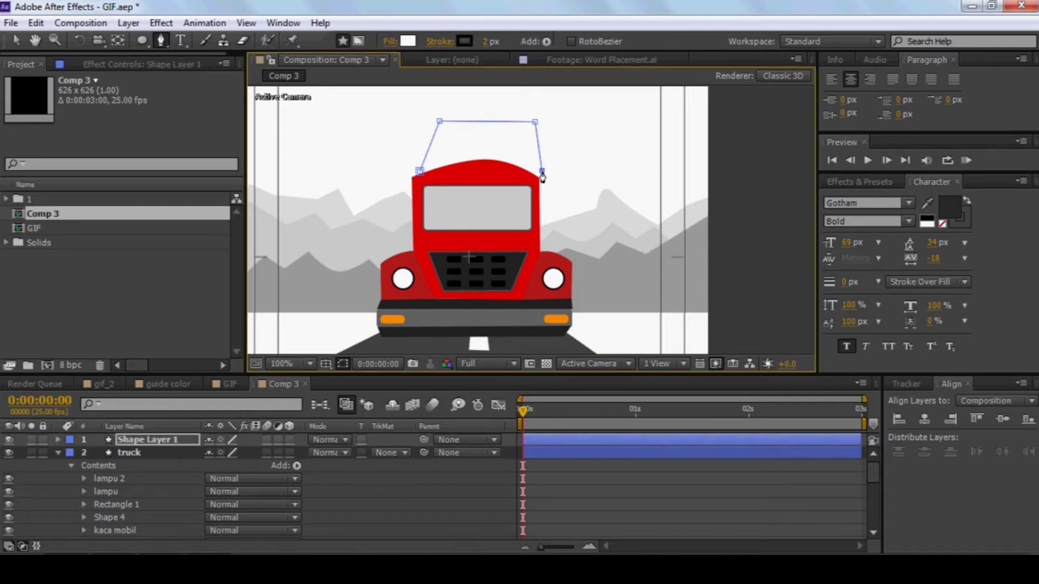
left_click(418, 172)
- Adjust the path's corners so it forms a trapezoid sitting on the cab edge
left_click_drag(543, 170, 540, 177)
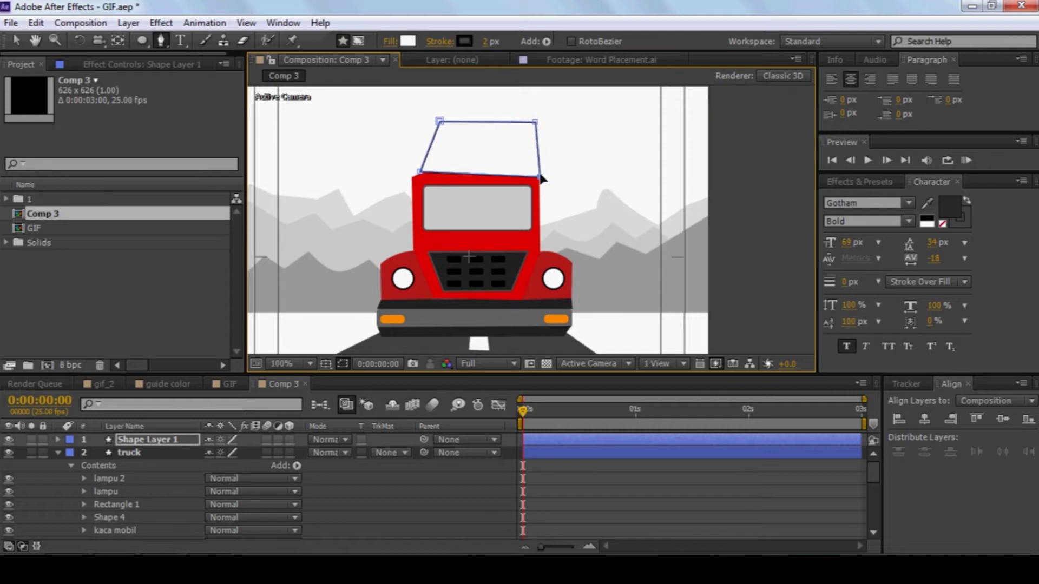
left_click_drag(419, 172, 413, 176)
left_click_drag(440, 122, 429, 122)
left_click_drag(535, 122, 522, 123)
left_click(429, 122)
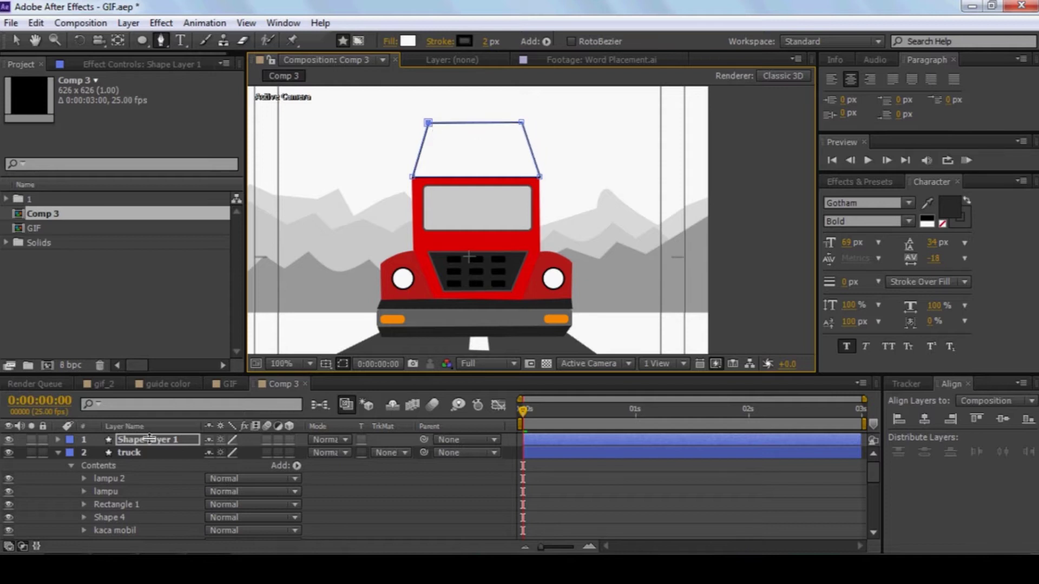
- Expand Shape Layer 1 to its Shape 1 contents, then select the truck layer
left_click(58, 440)
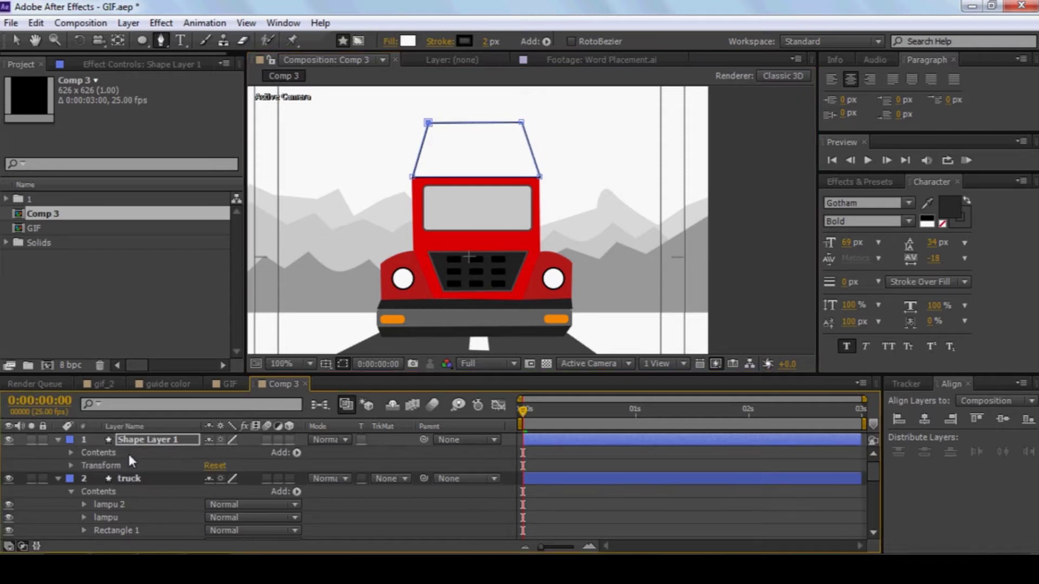
left_click(71, 453)
left_click(105, 465)
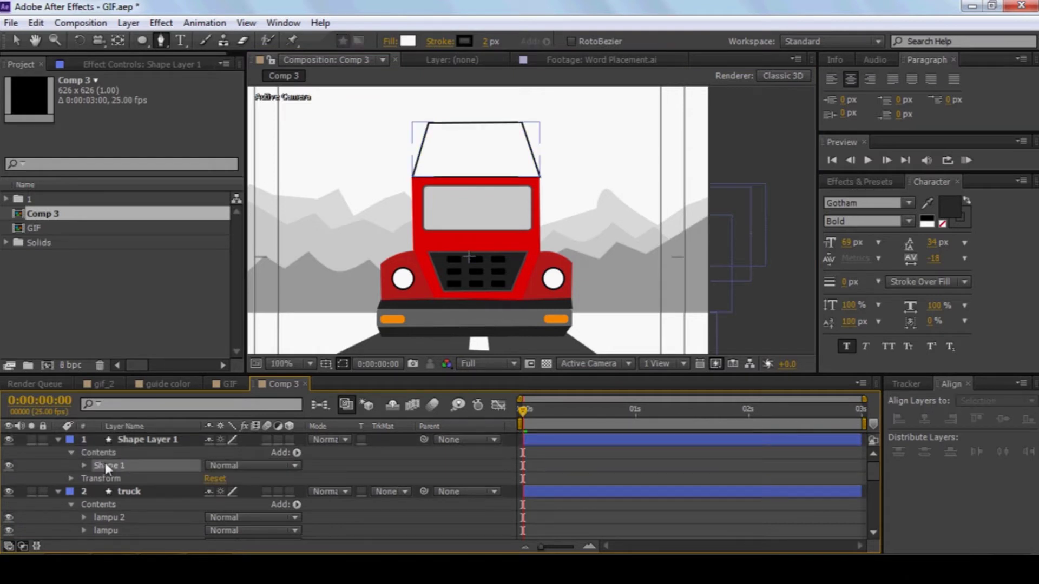
left_click(112, 491)
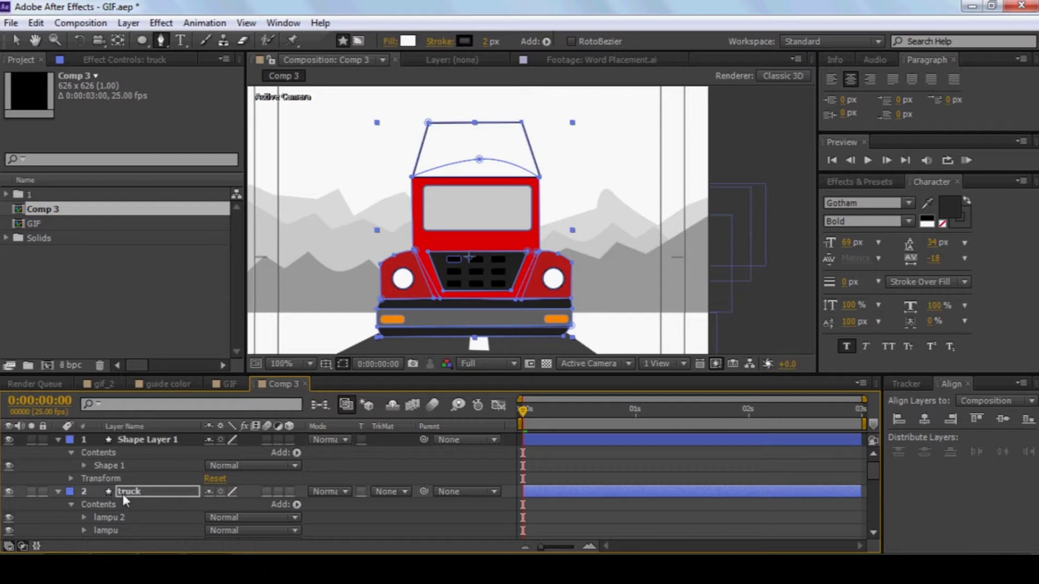
scroll(138, 493, "down", 3)
- Hide and delete the extra Shape Layer 1
scroll(135, 503, "down", 2)
scroll(136, 505, "up", 1)
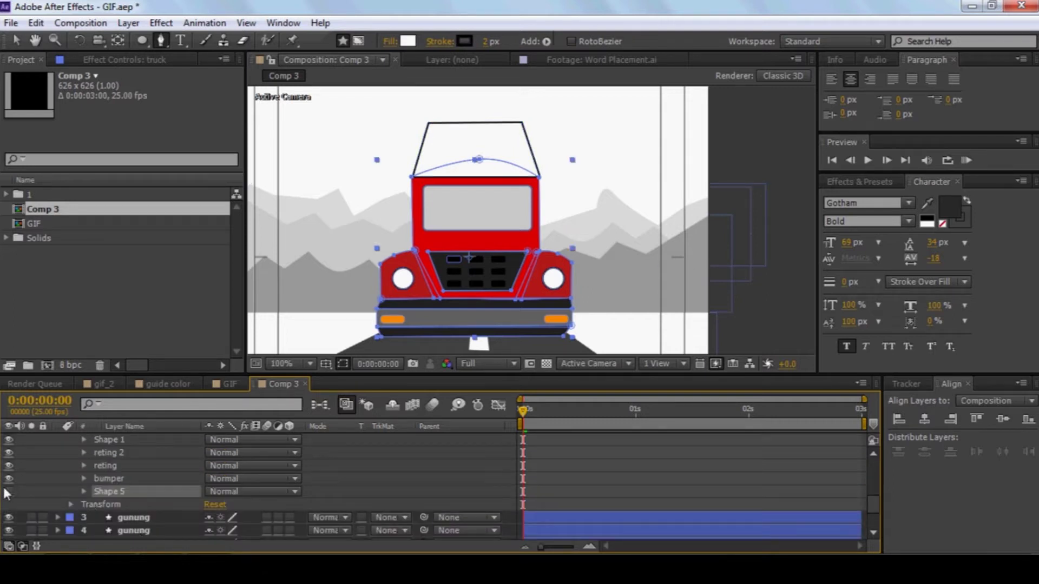
scroll(109, 469, "up", 5)
left_click(103, 517)
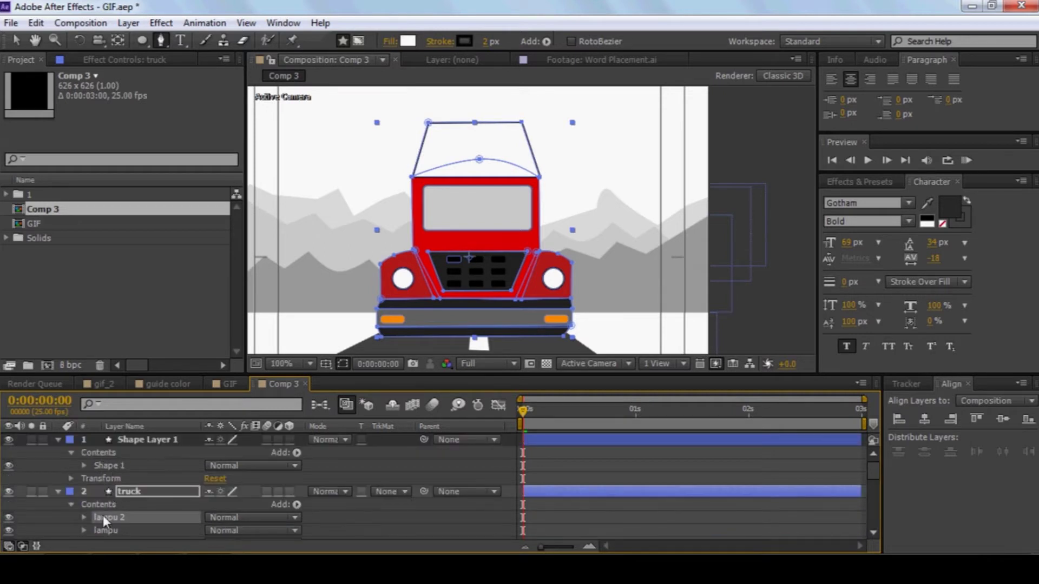
scroll(104, 516, "down", 3)
scroll(106, 517, "down", 1)
scroll(107, 518, "up", 1)
scroll(121, 492, "up", 3)
left_click(135, 440)
left_click(10, 440)
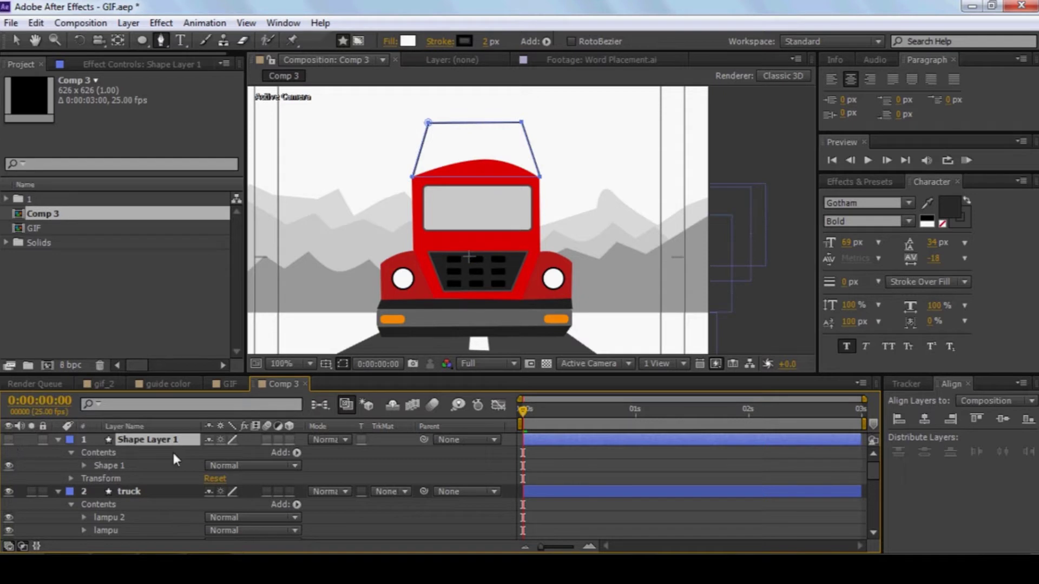
key("Delete")
- Toggle the grille rectangles off and on, then start inspecting the truck's shape groups
left_click(122, 443)
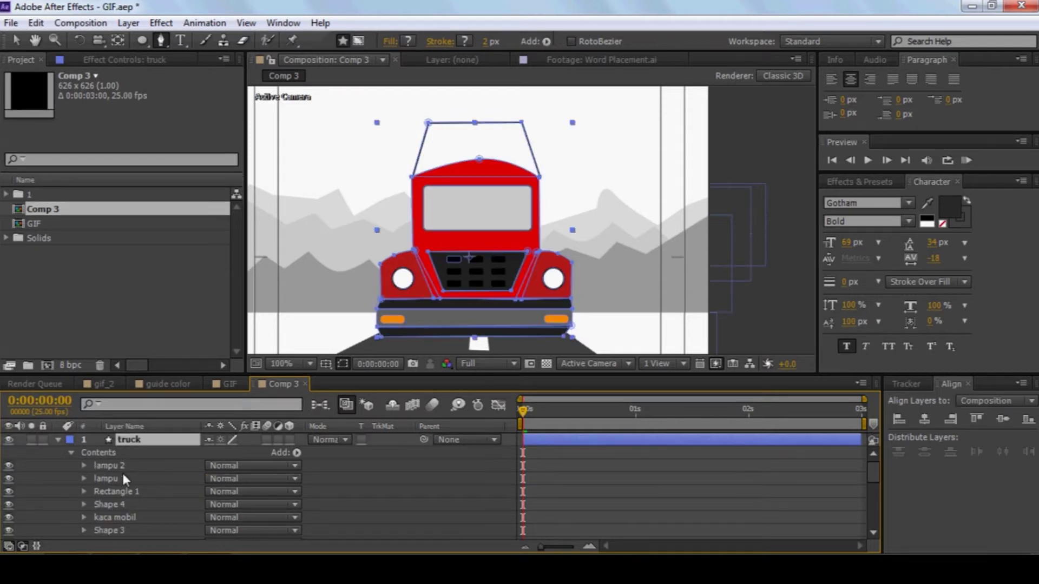
left_click(8, 492)
left_click(9, 492)
left_click(16, 40)
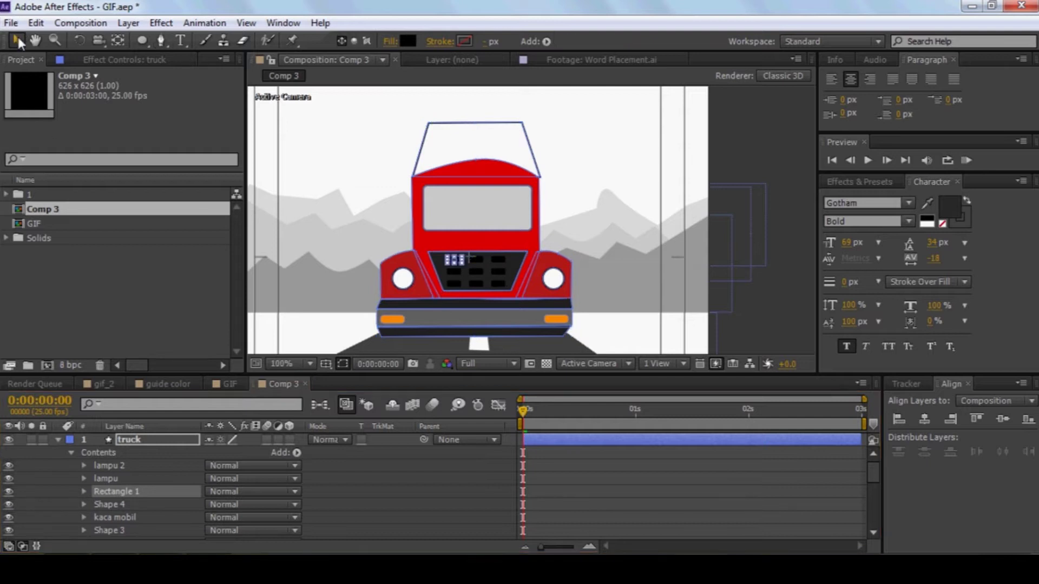
left_click(105, 451)
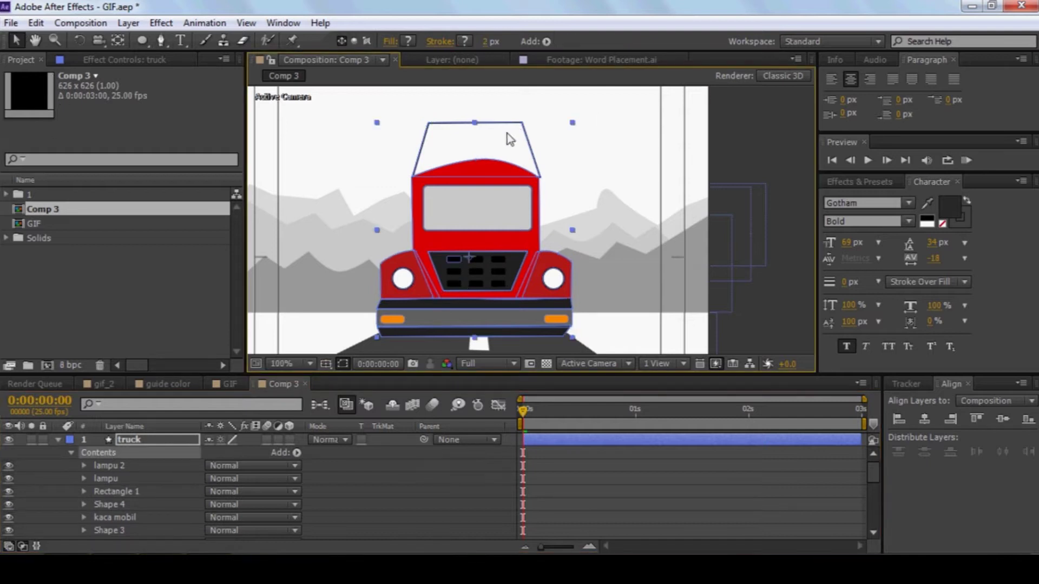
left_click(112, 492)
left_click(107, 505)
left_click(103, 517)
left_click(129, 529)
- Click through the windshield, body, reting and bumper groups down to Shape 5, the roof outline
scroll(132, 520, "down", 1)
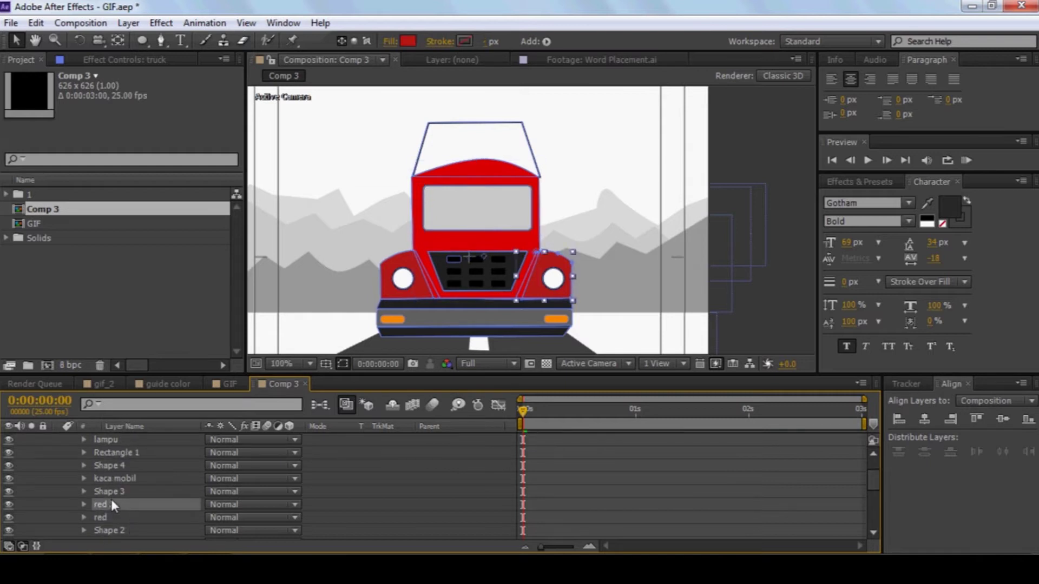
left_click(115, 484)
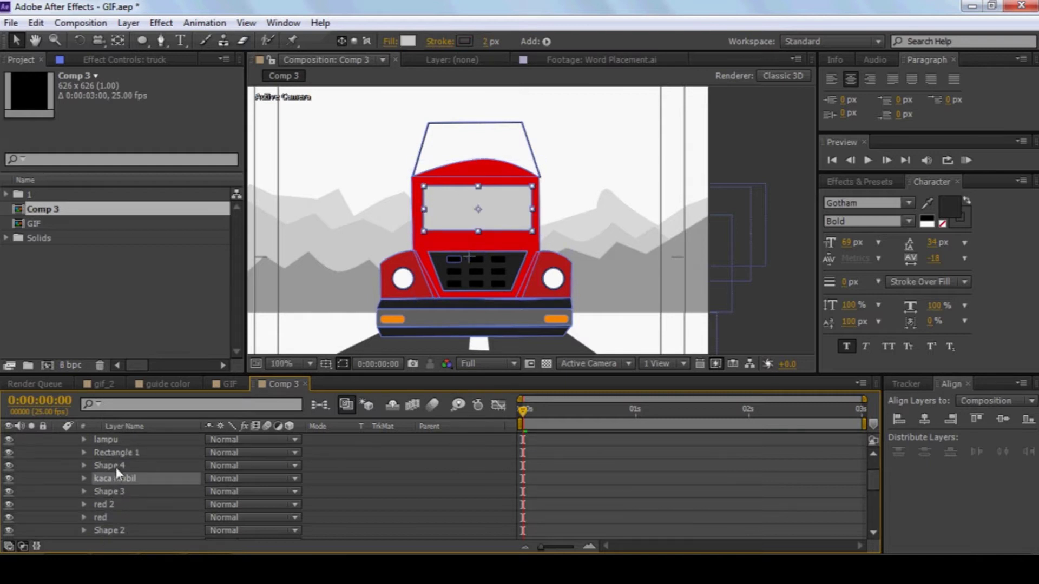
left_click(116, 466)
left_click(106, 503)
left_click(103, 519)
left_click(103, 531)
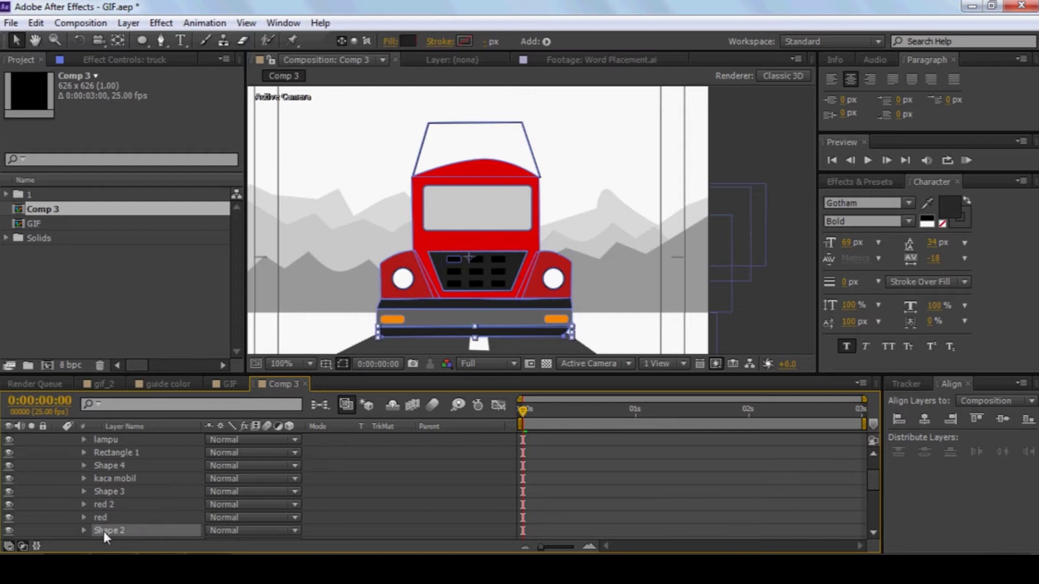
scroll(113, 525, "down", 1)
left_click(121, 507)
left_click(109, 519)
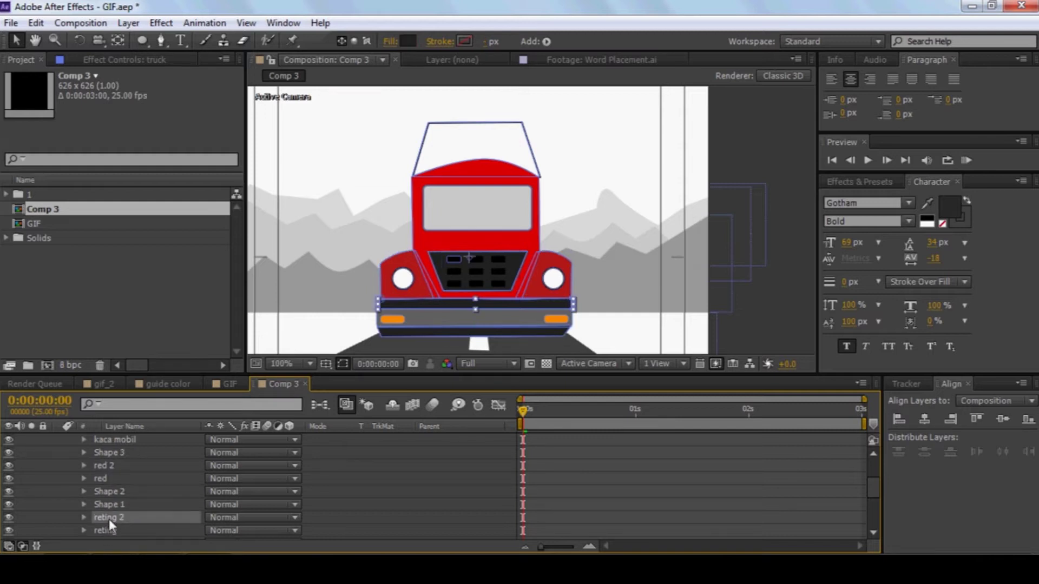
scroll(116, 519, "down", 1)
left_click(118, 506)
left_click(115, 518)
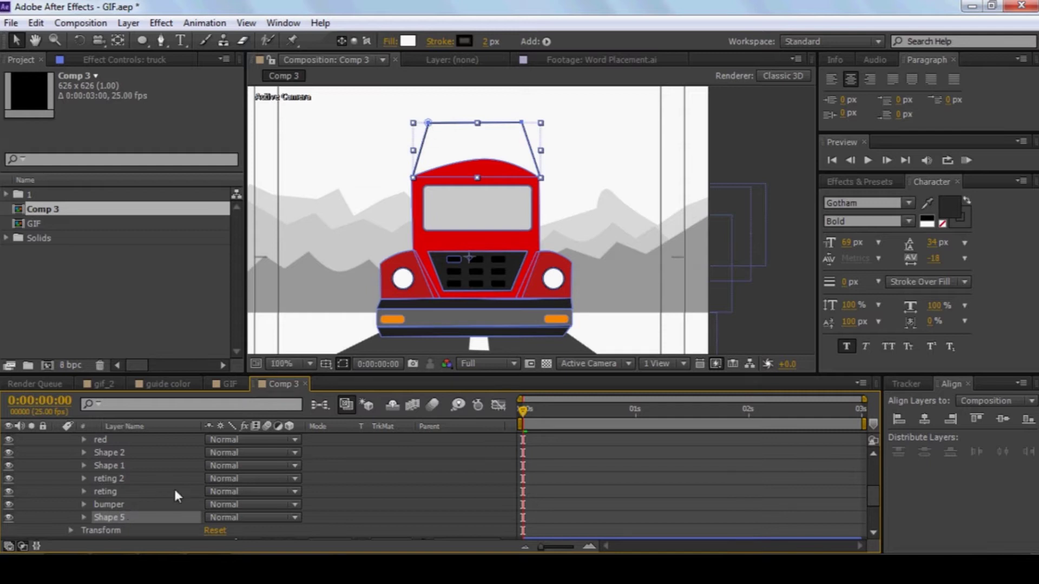
- Rename Shape 5 to 'atas'
key("Return")
type("tas")
key("Return")
key("Return")
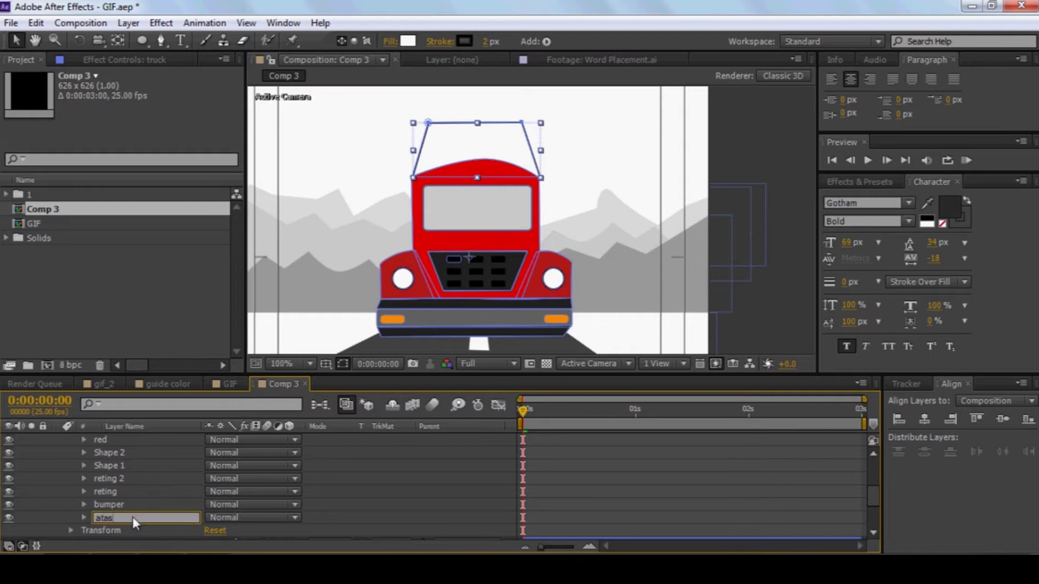
key("Home")
type("a")
key("Return")
- Expand the atas group to reveal its Path 1 property
left_click(84, 519)
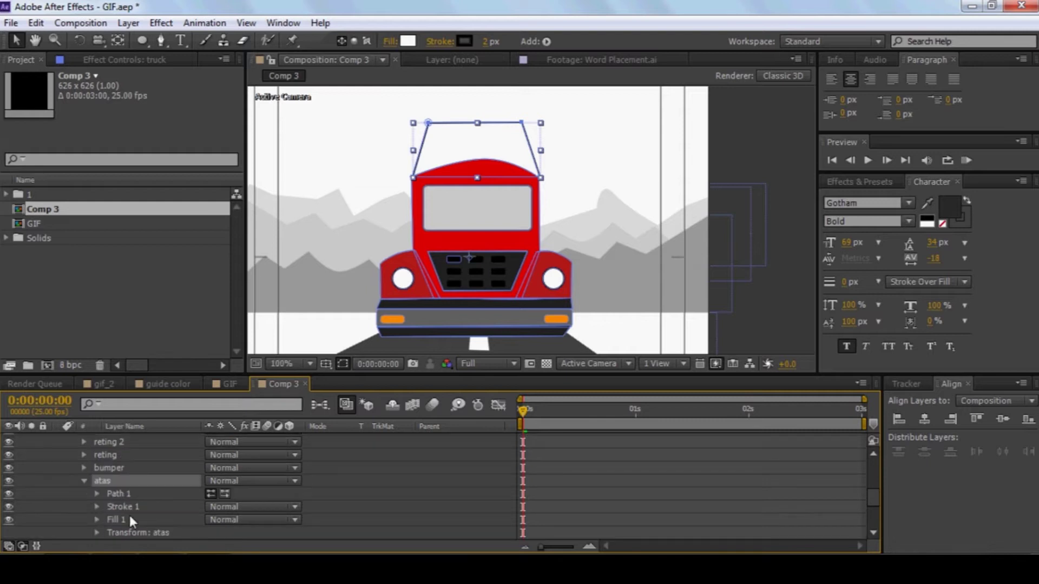
left_click(114, 494)
left_click(96, 494)
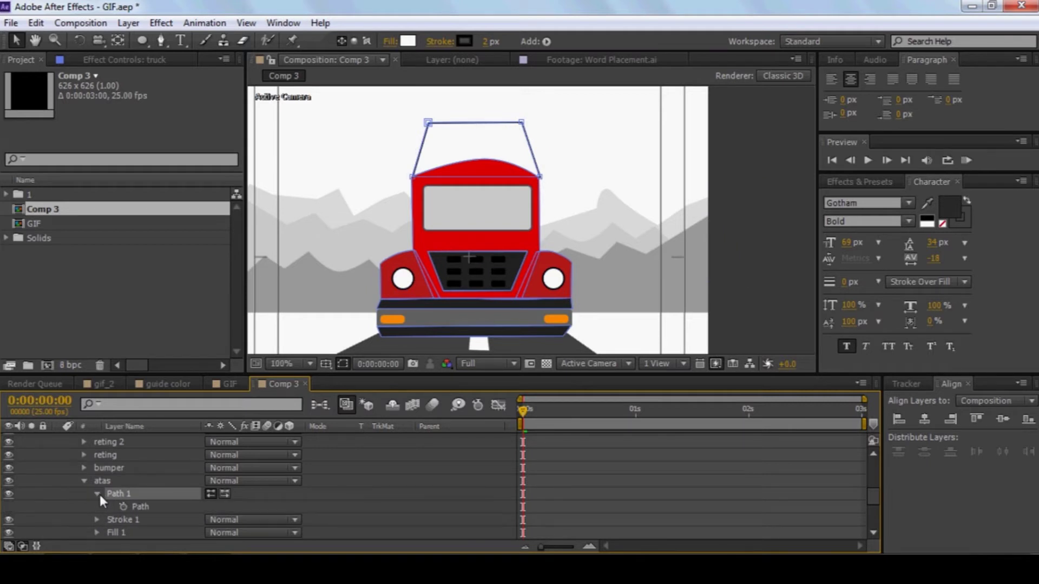
scroll(128, 504, "down", 1)
scroll(171, 465, "up", 1)
scroll(298, 444, "up", 1)
scroll(297, 453, "up", 1)
scroll(292, 461, "down", 1)
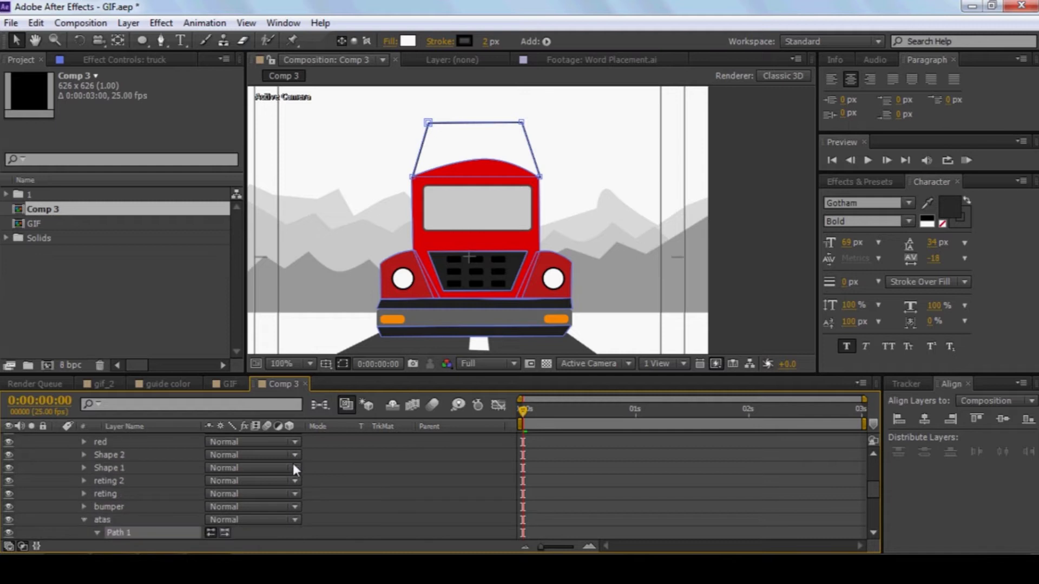
scroll(295, 471, "up", 3)
- Add Round Corners to the atas group to curve its corners
left_click(296, 453)
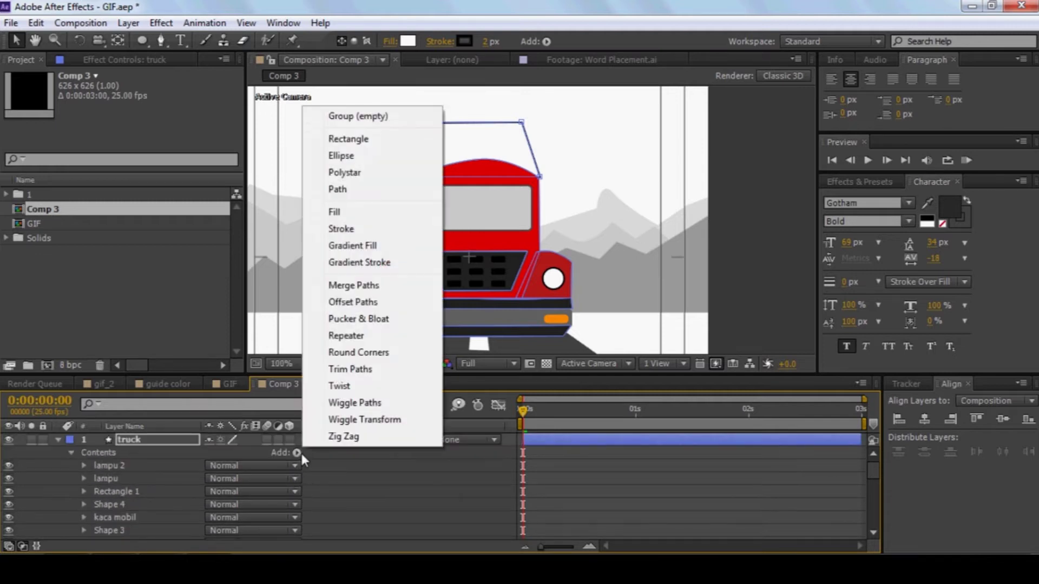
left_click(359, 352)
left_click(355, 485)
scroll(355, 485, "down", 2)
scroll(355, 481, "down", 2)
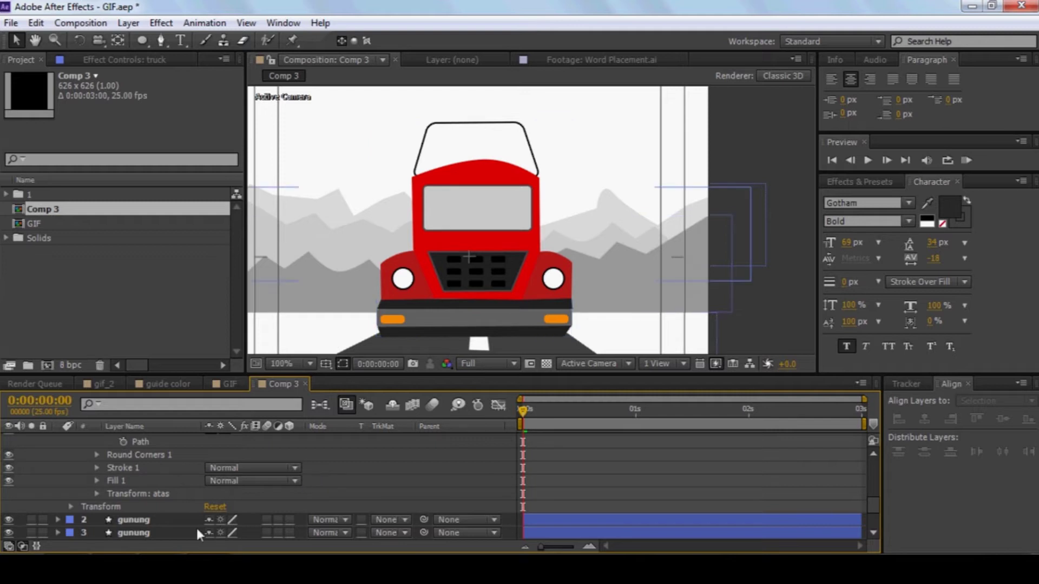
- Drag the cab top's upper corners outward and down to form a level roof
scroll(135, 477, "up", 2)
left_click(131, 494)
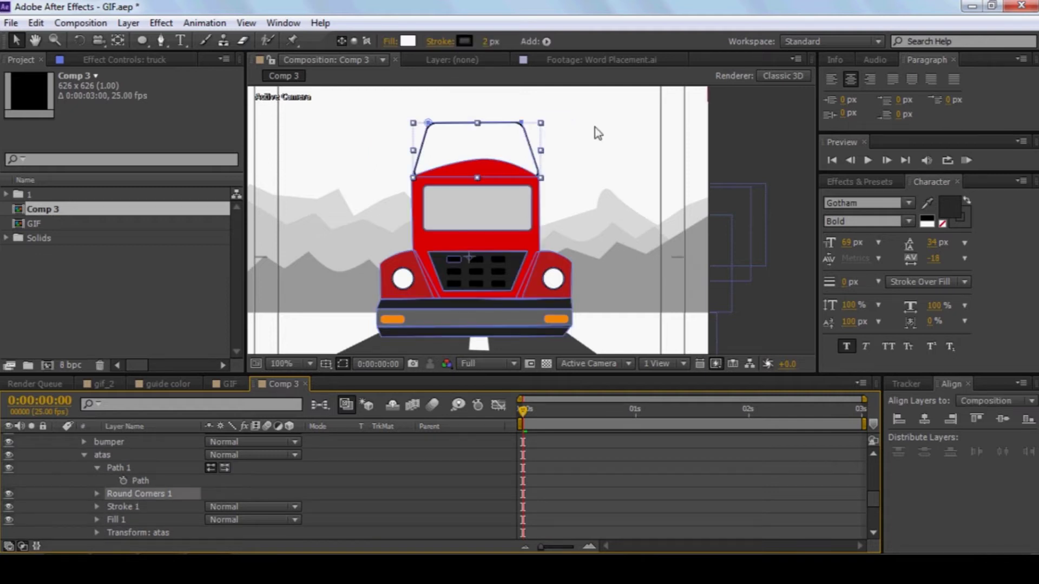
left_click(418, 124)
left_click_drag(418, 124, 416, 124)
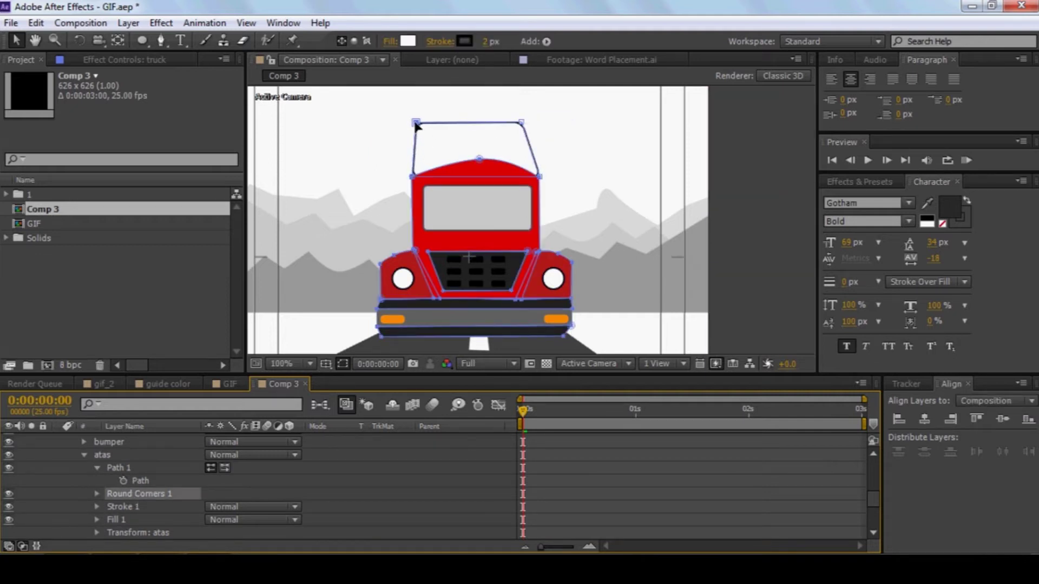
left_click_drag(522, 123, 535, 125)
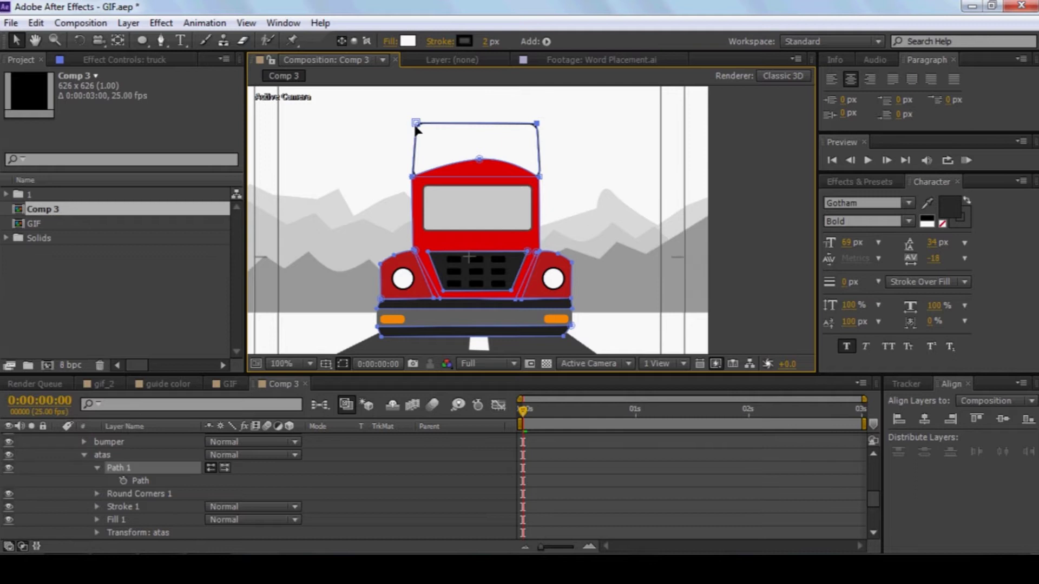
left_click_drag(416, 124, 419, 135)
left_click_drag(535, 125, 530, 137)
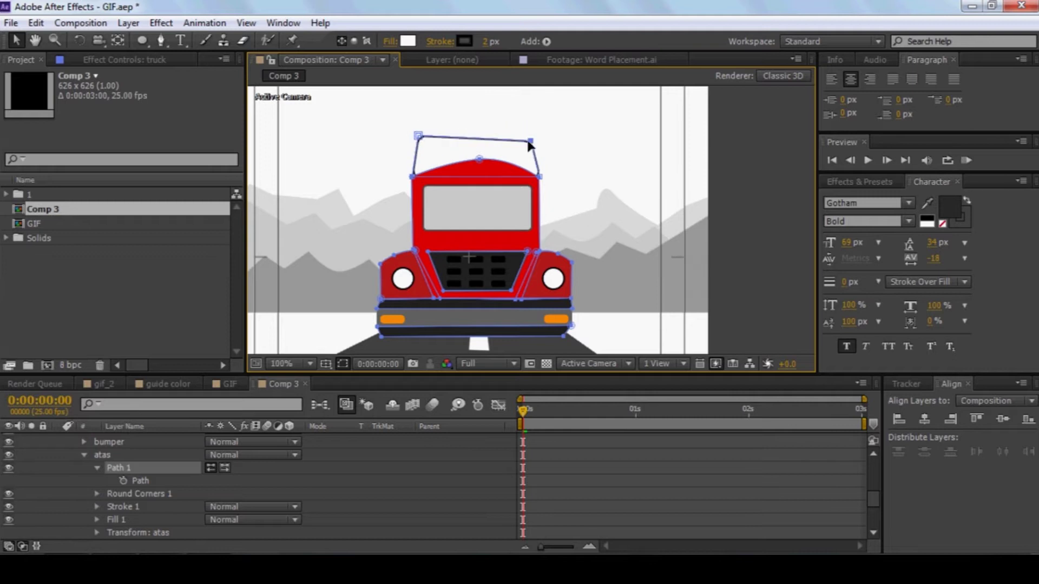
left_click(420, 137)
left_click_drag(420, 138, 423, 139)
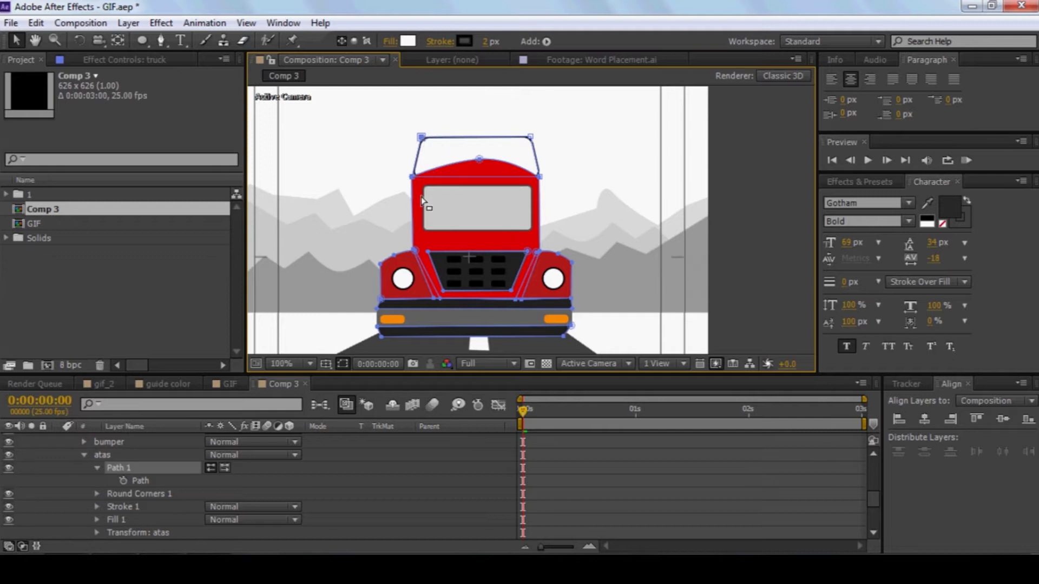
- Fill the cab top with the truck's red, sampled with the eyedropper
left_click(408, 42)
left_click(386, 417)
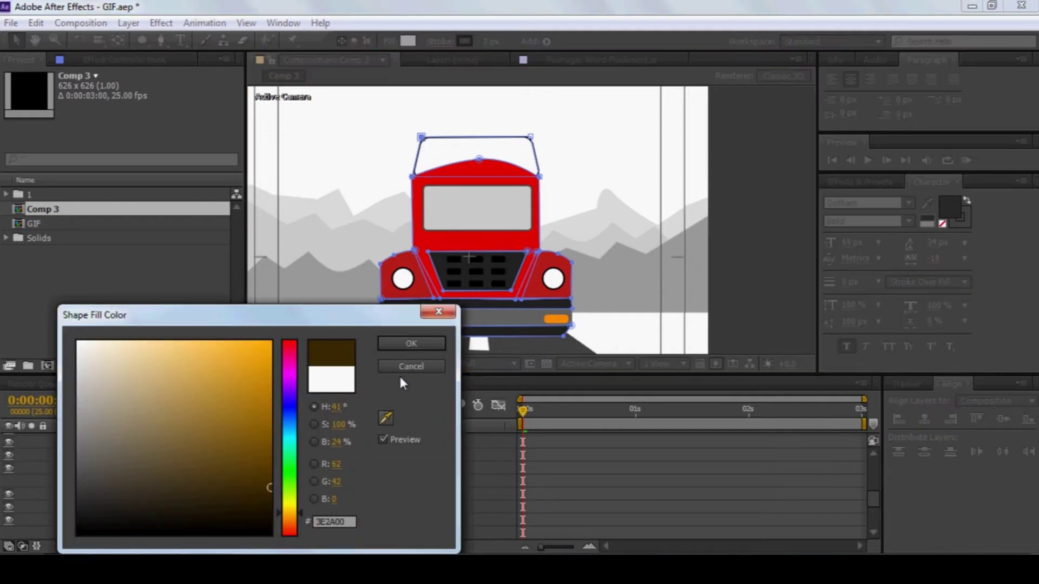
left_click(425, 293)
left_click(430, 342)
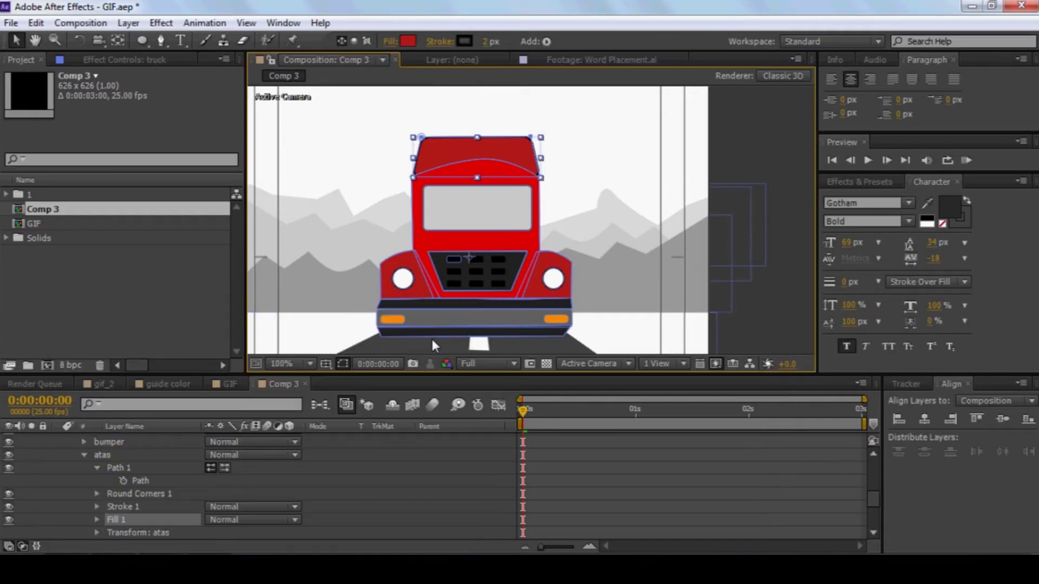
- Set the cab top's stroke to None so it has no outline
left_click(607, 247)
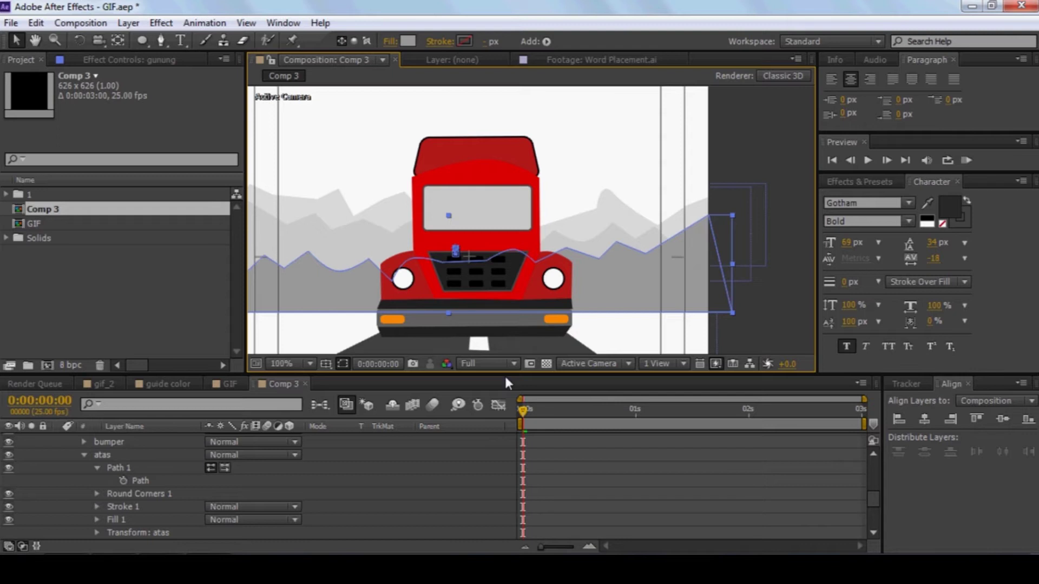
left_click(131, 469)
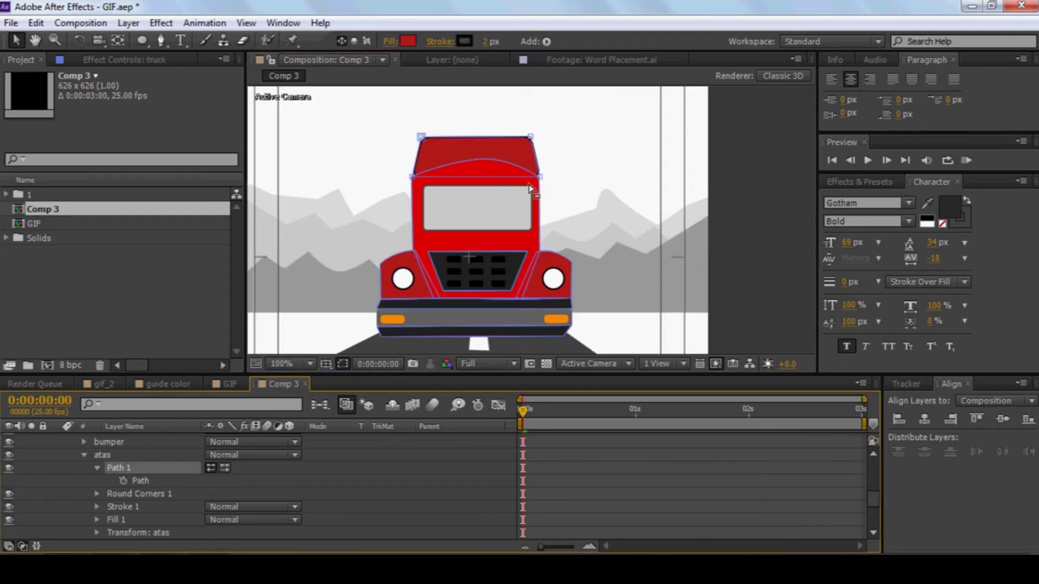
left_click(440, 41)
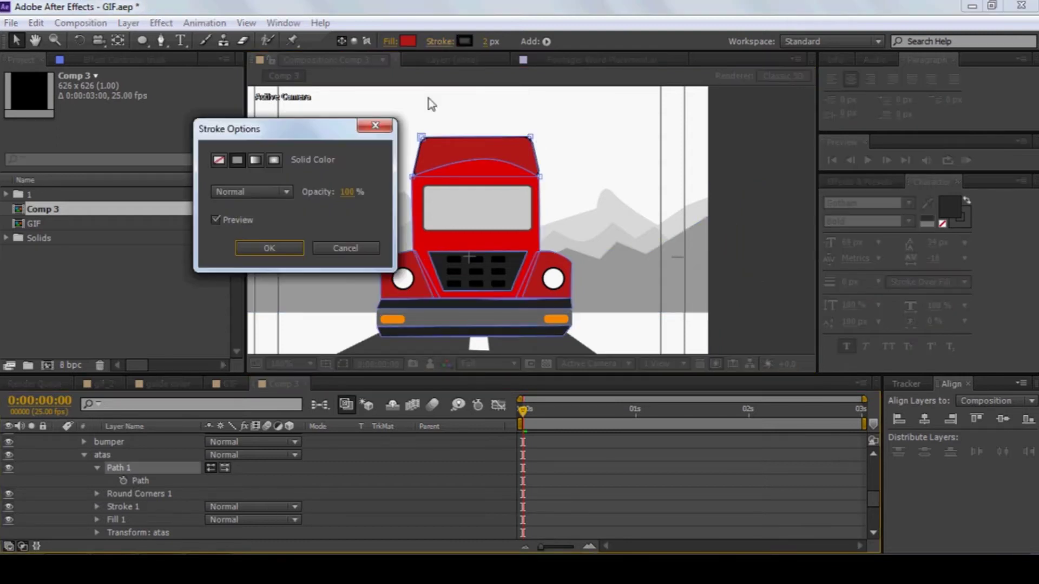
left_click(219, 159)
left_click(283, 250)
left_click(623, 161)
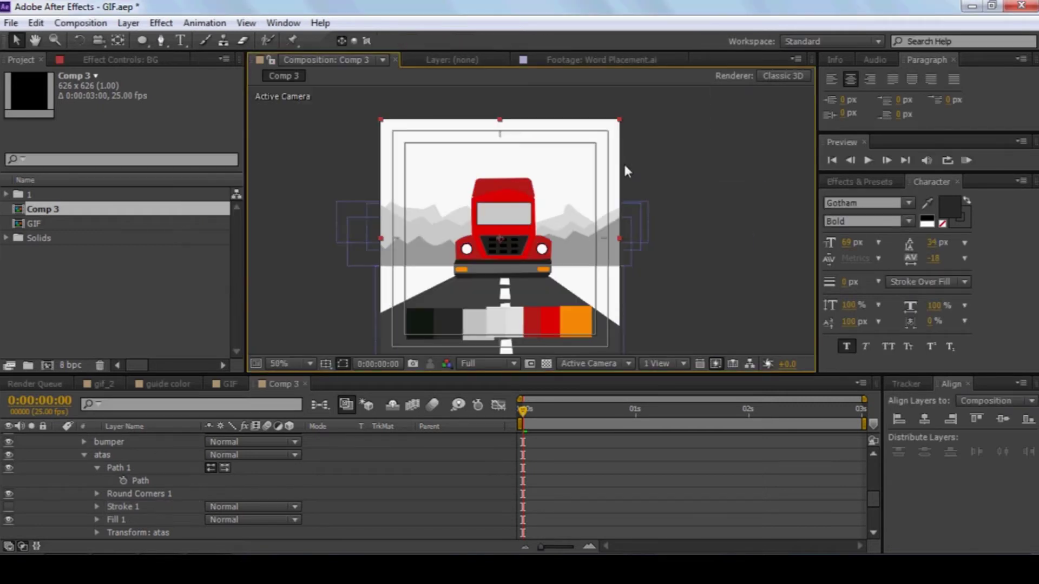
left_click(442, 170)
scroll(158, 473, "up", 5)
- Draw a small rectangle on the truck roof filled dark grey #212121
left_click(124, 444)
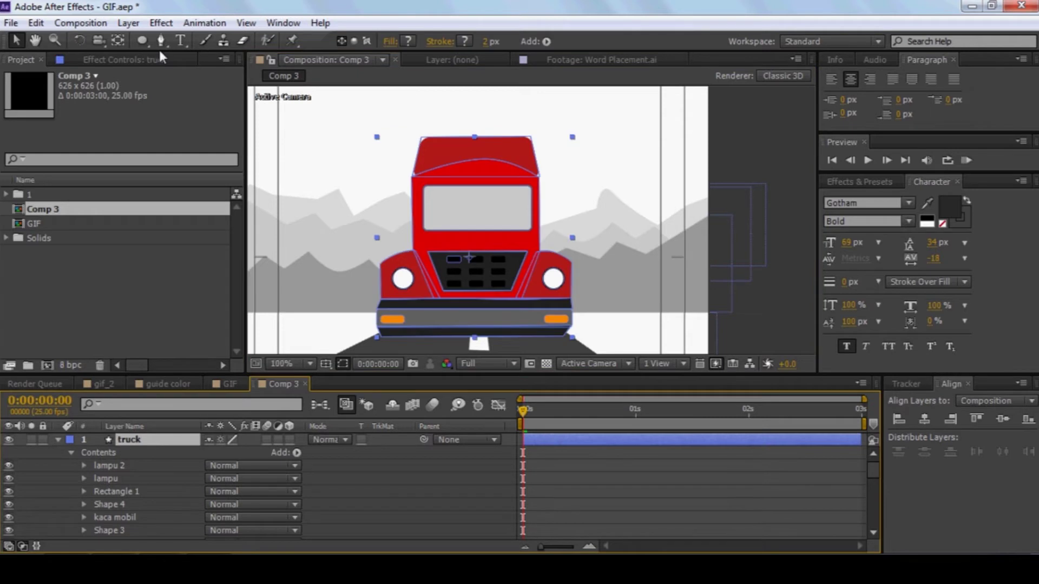
left_click_drag(142, 41, 184, 40)
left_click_drag(453, 145, 504, 155)
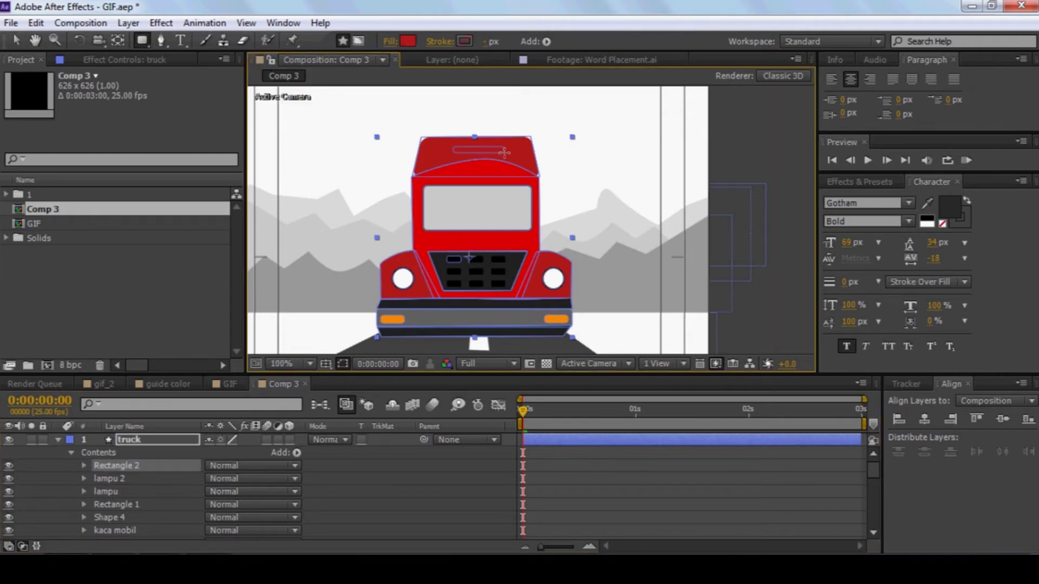
left_click(408, 41)
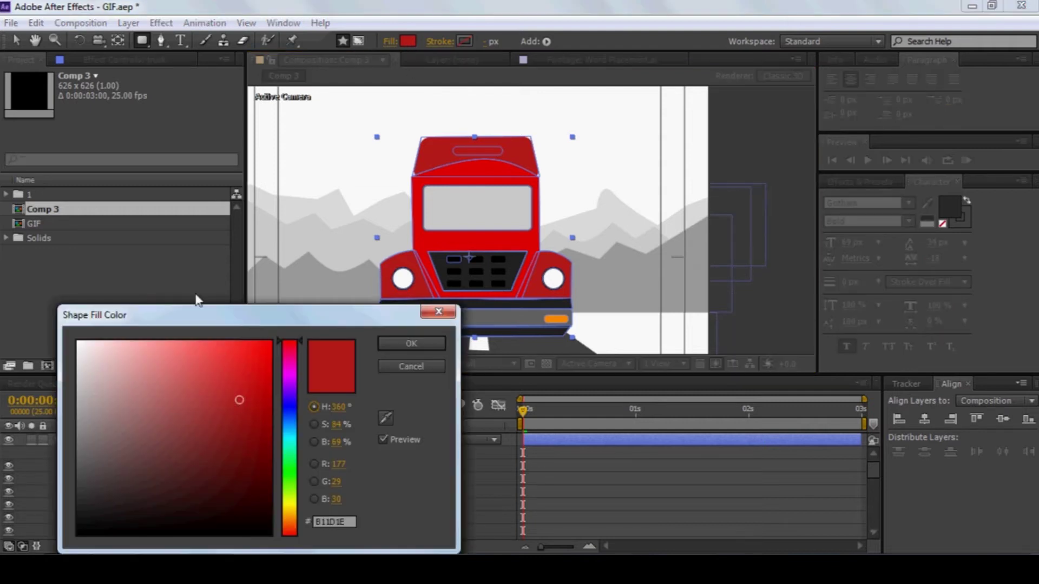
left_click(77, 509)
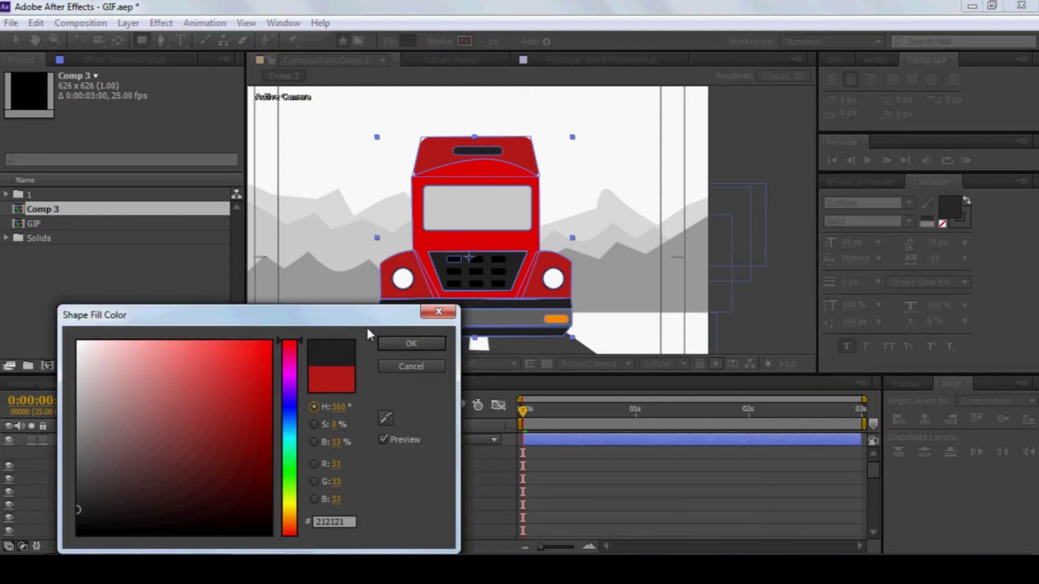
left_click(395, 340)
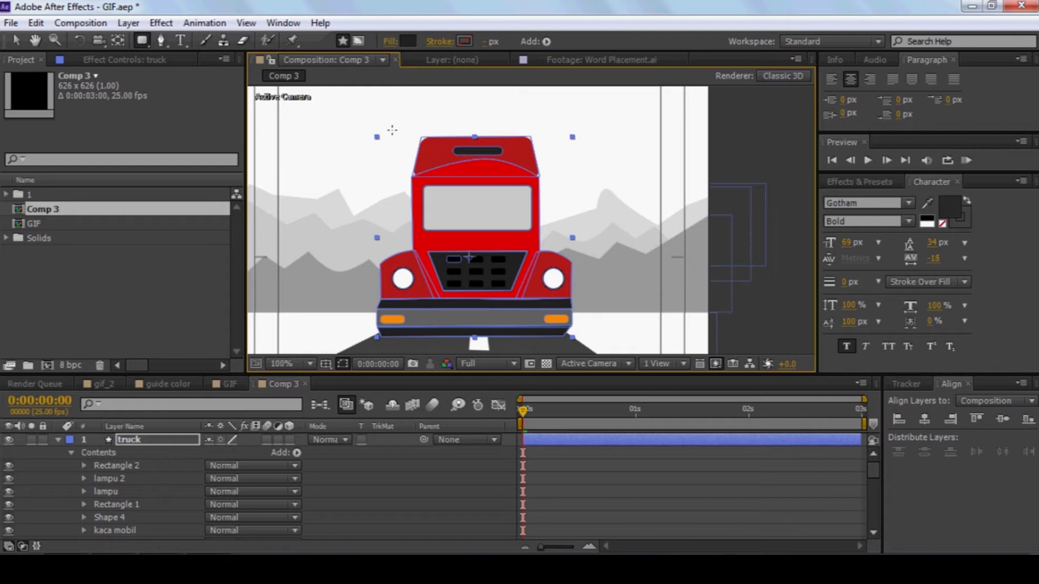
- Nudge the roof bar up slightly and check it in the full frame
left_click(15, 40)
left_click(407, 108)
key("Up")
key("Up")
key("Up")
left_click(772, 190)
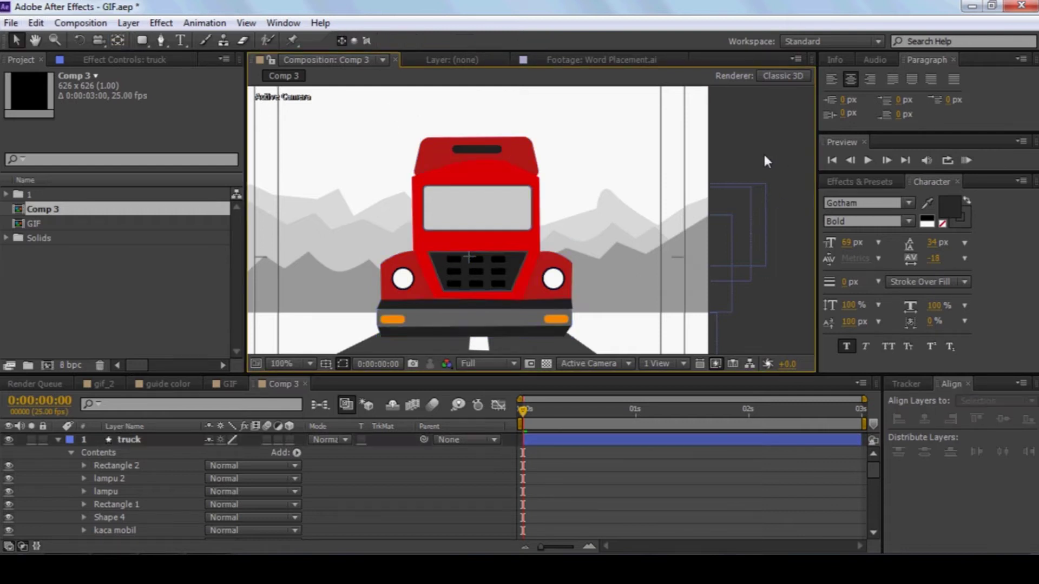
key("comma")
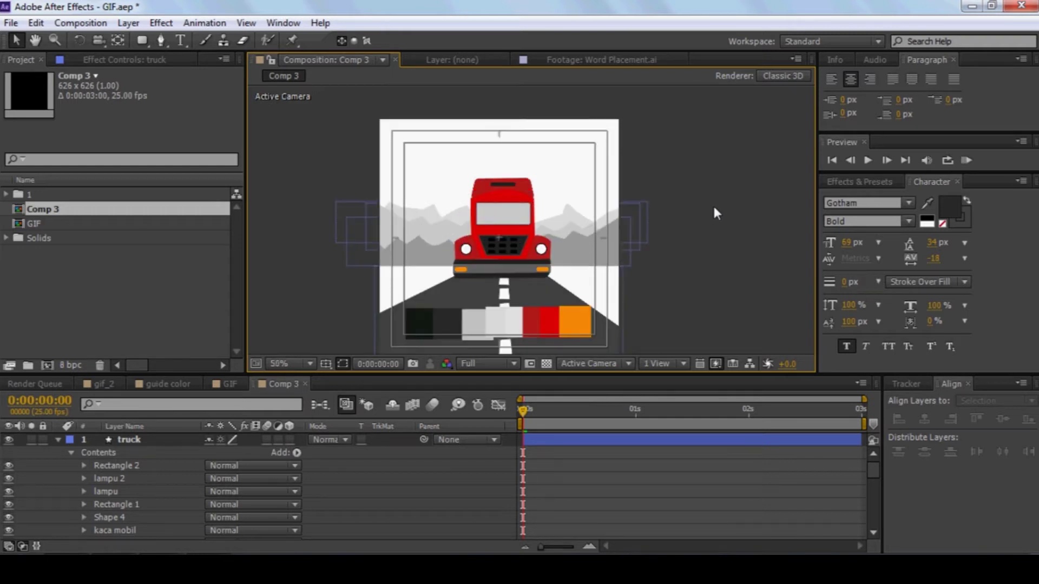
key("period")
key("comma")
key("period")
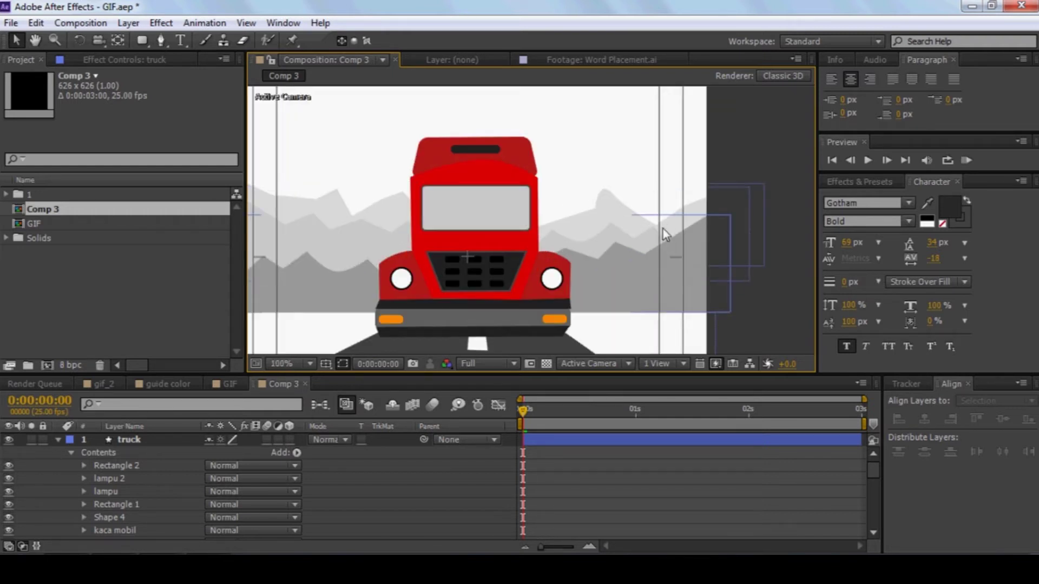
- Draw a side-mirror rectangle on the truck layer, left of the cab
left_click(143, 41)
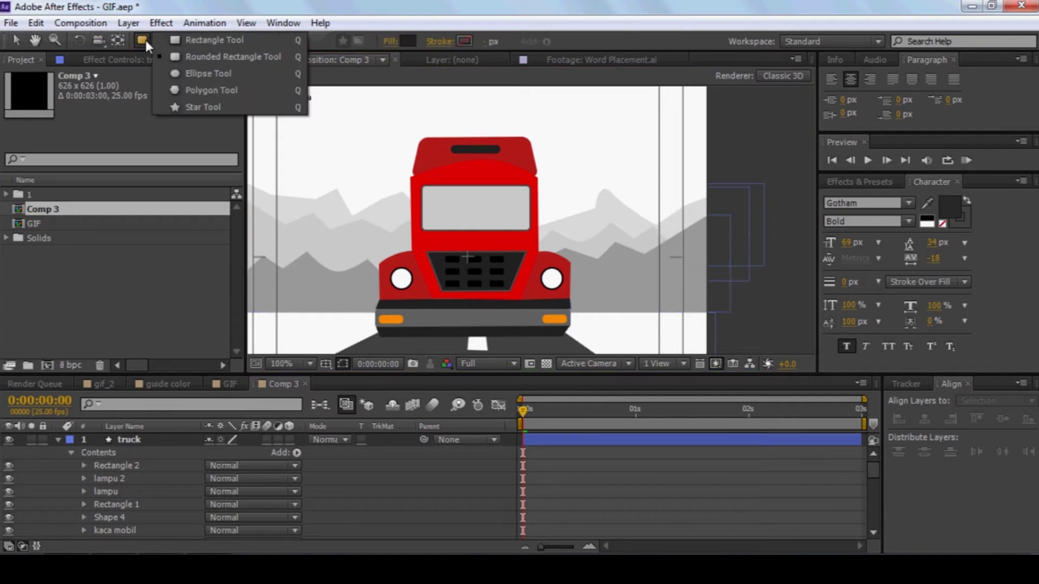
left_click(175, 41)
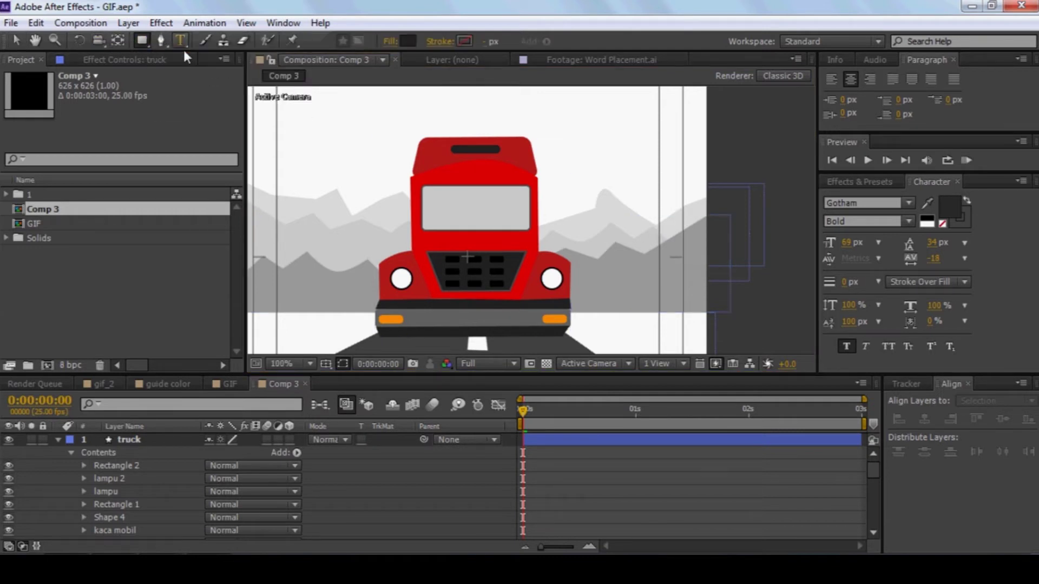
left_click_drag(383, 210, 404, 245)
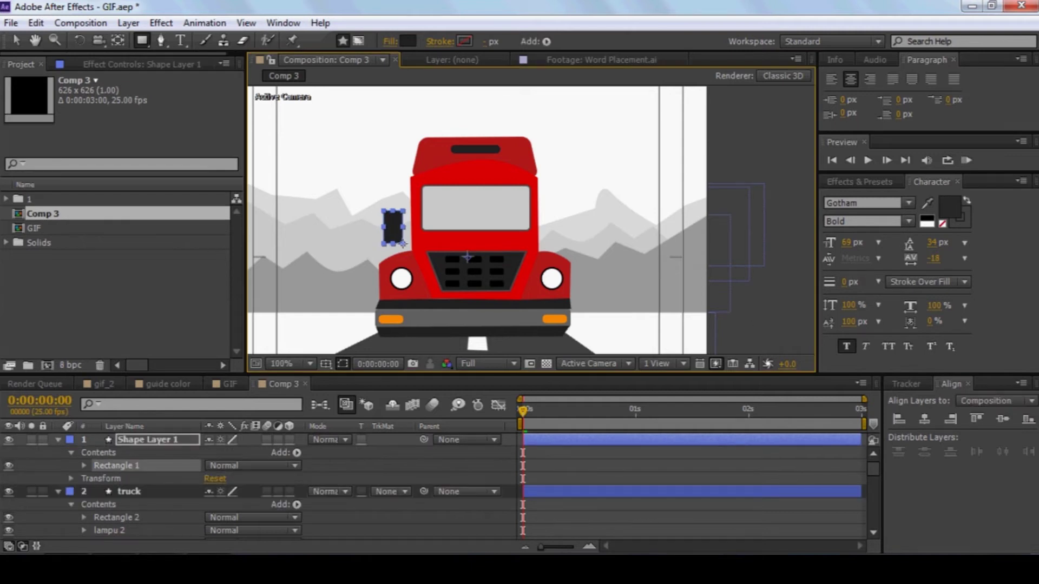
left_click(138, 452)
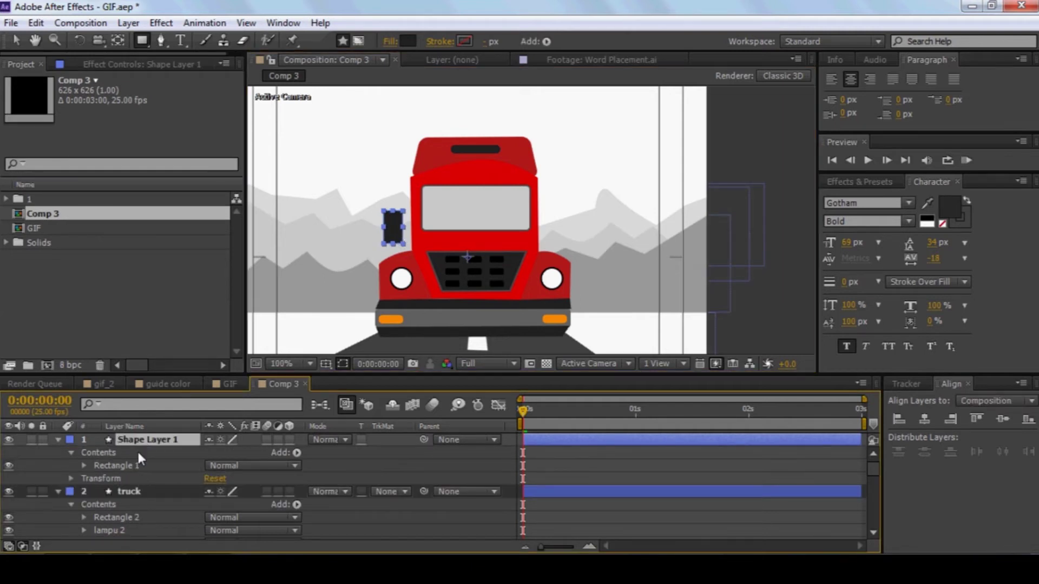
key("Delete")
left_click(129, 439)
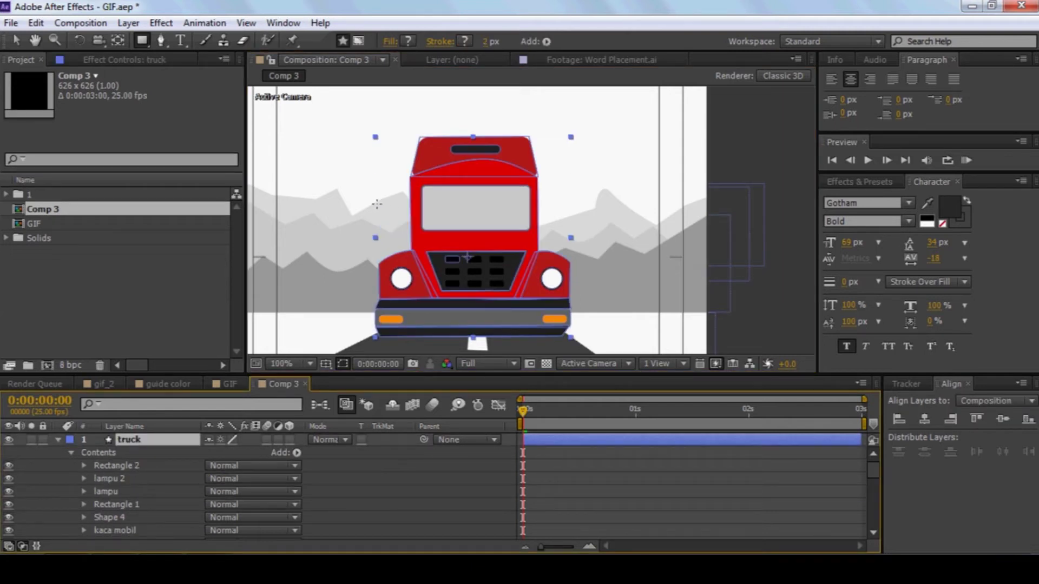
left_click_drag(377, 204, 401, 241)
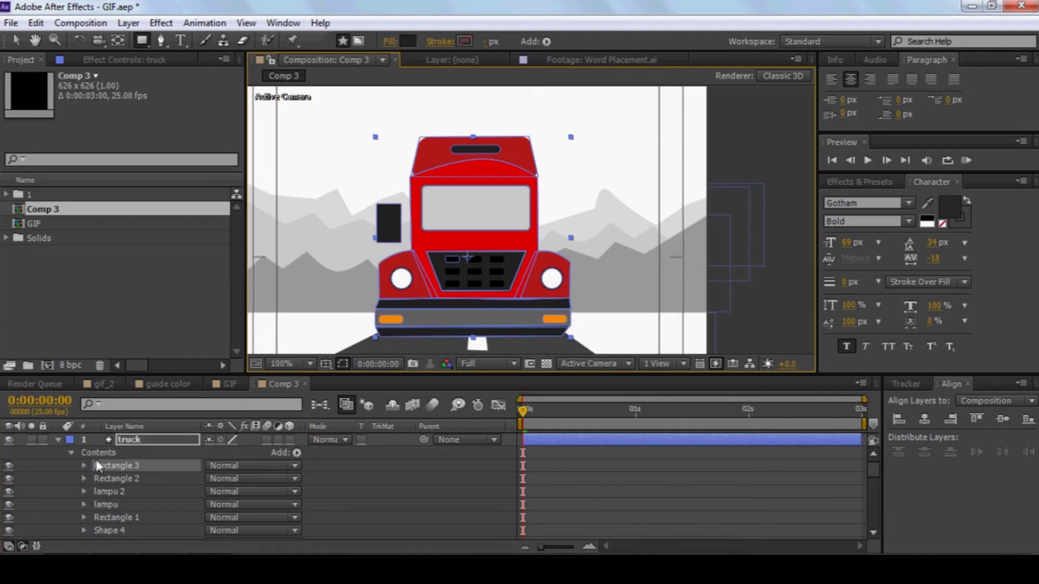
- Rename the mirror rectangle group to 'spion'
left_click(138, 464)
key("Return")
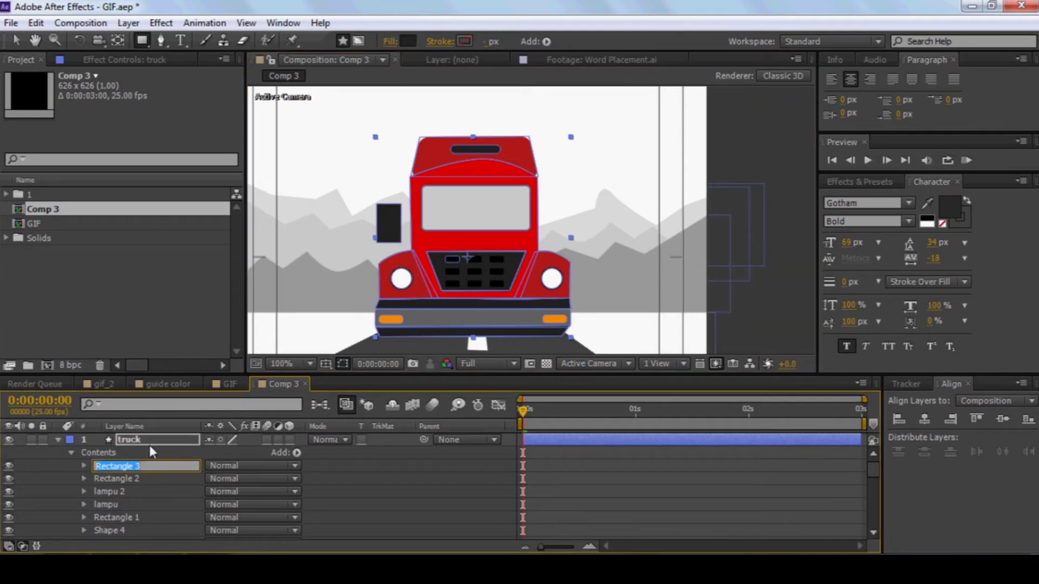
type("spion")
key("Return")
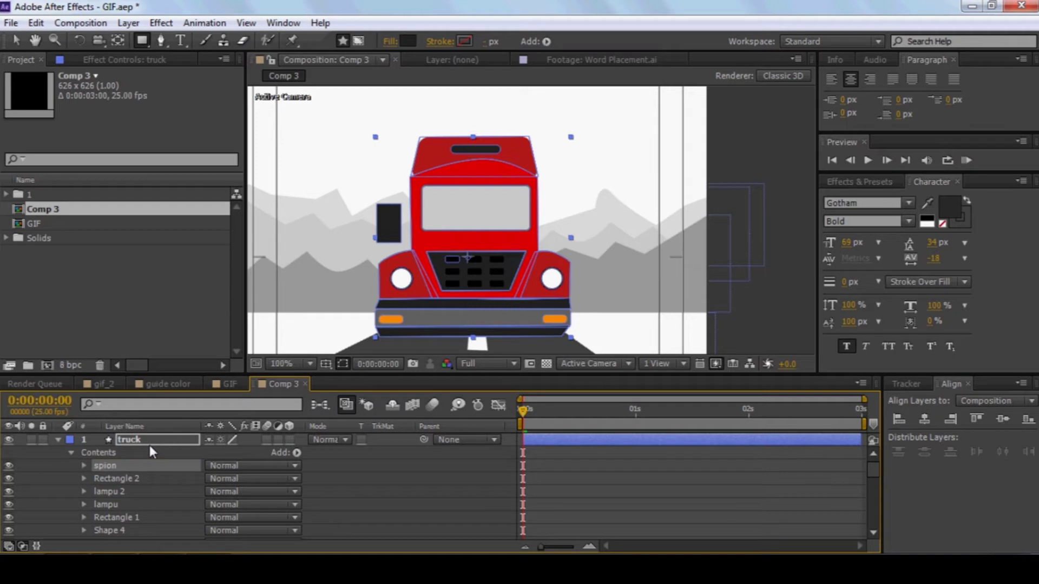
left_click(80, 466)
- Set the spion rectangle's corner roundness to 5
left_click(84, 466)
left_click(120, 479)
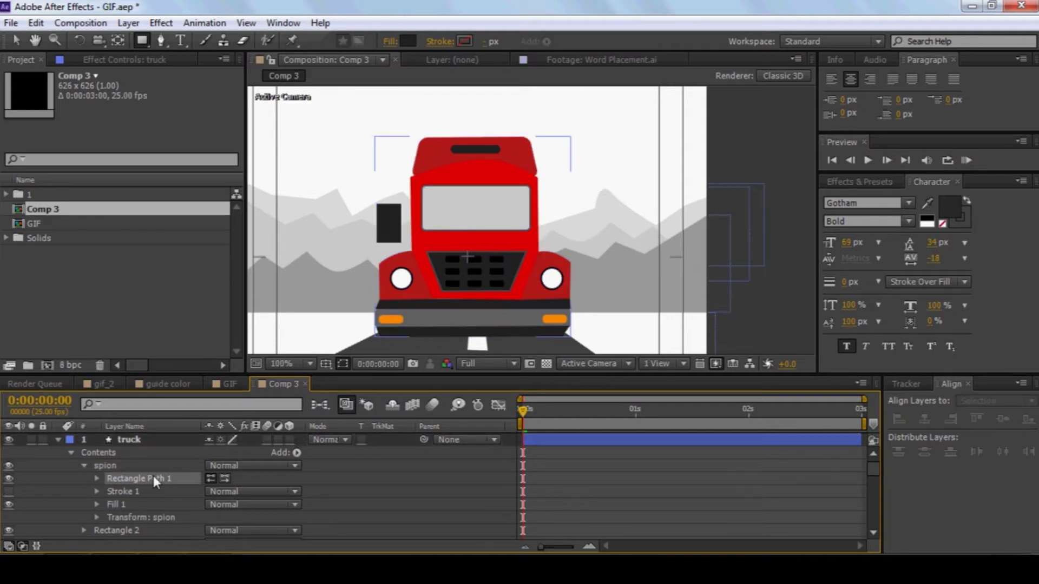
left_click(97, 478)
left_click(210, 518)
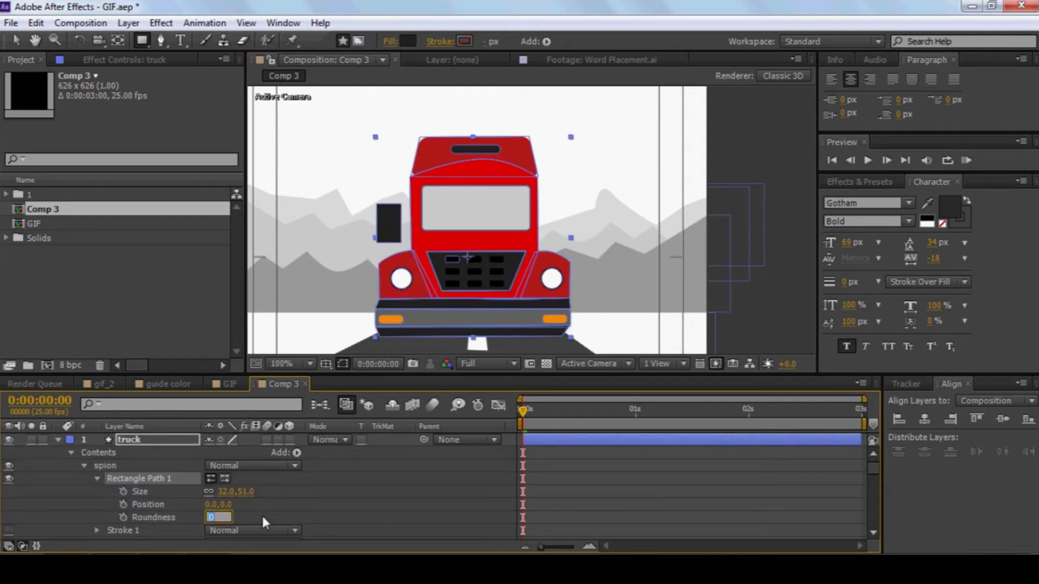
type("3")
key("Return")
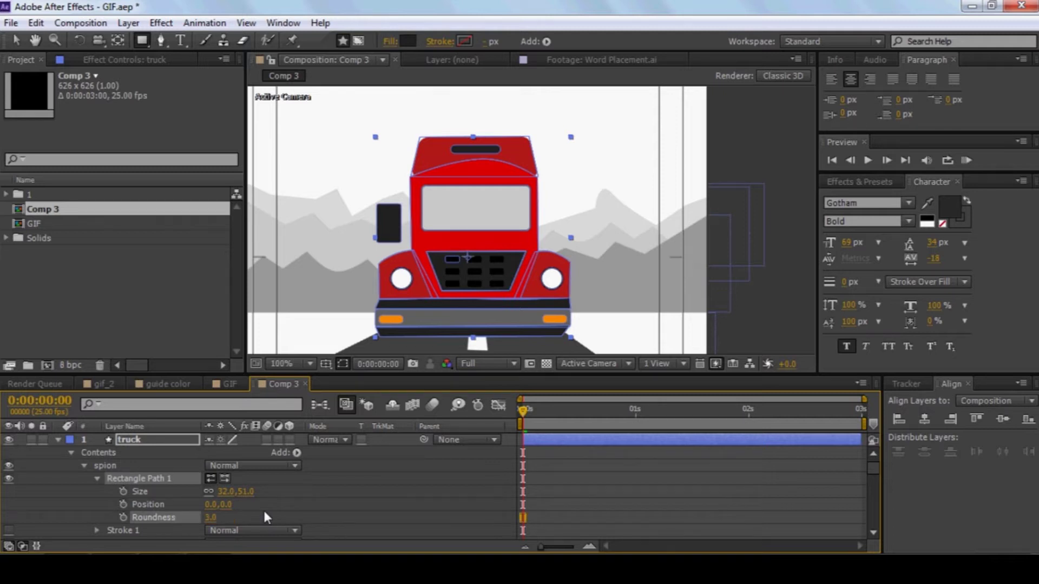
left_click(323, 508)
left_click(211, 517)
type("5")
key("Return")
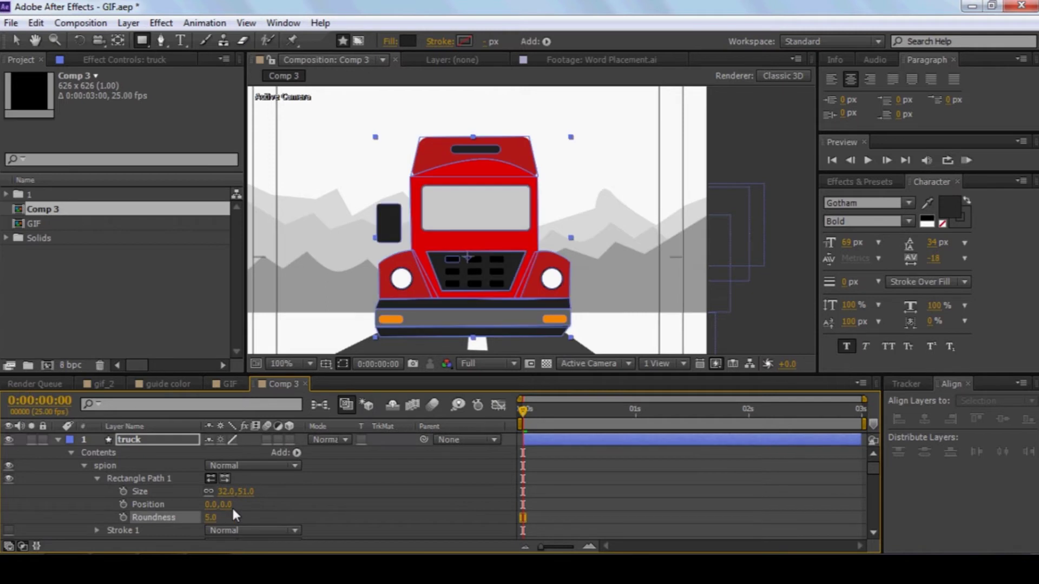
- Duplicate the spion mirror group with Ctrl+D, creating spion 2
left_click(15, 40)
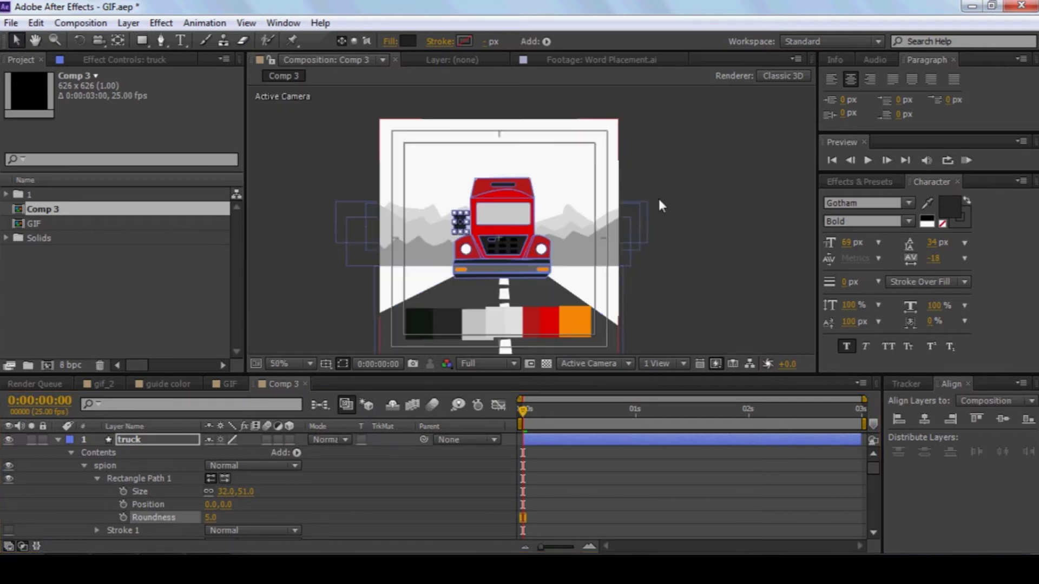
left_click(405, 225)
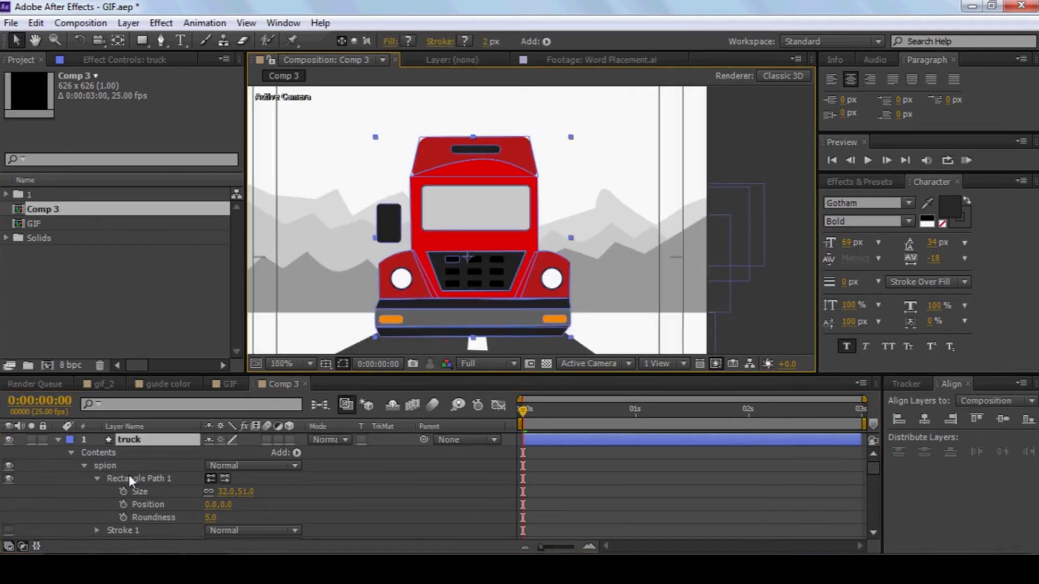
left_click(105, 464)
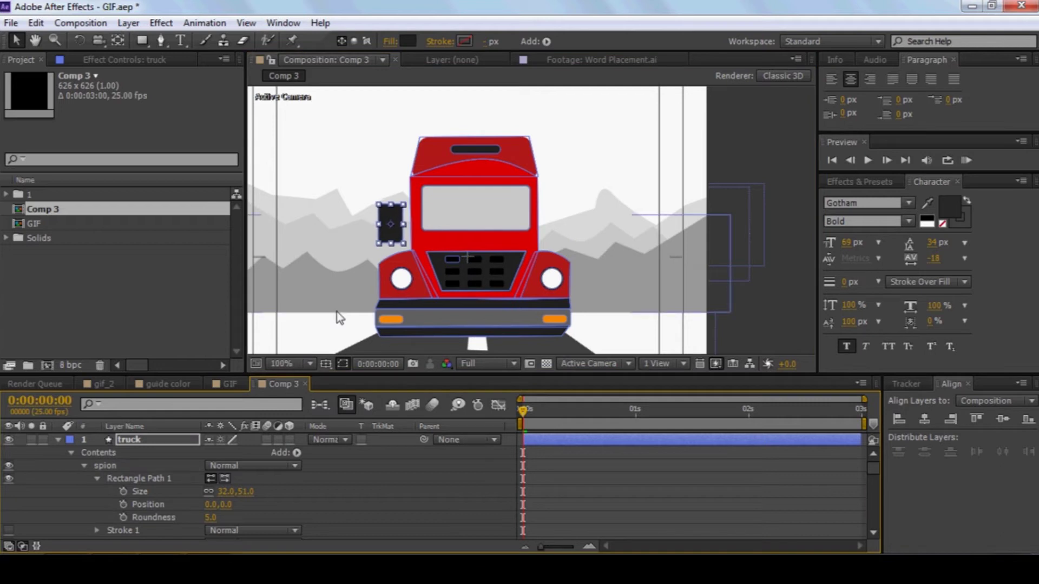
left_click(394, 219)
key("ctrl+d")
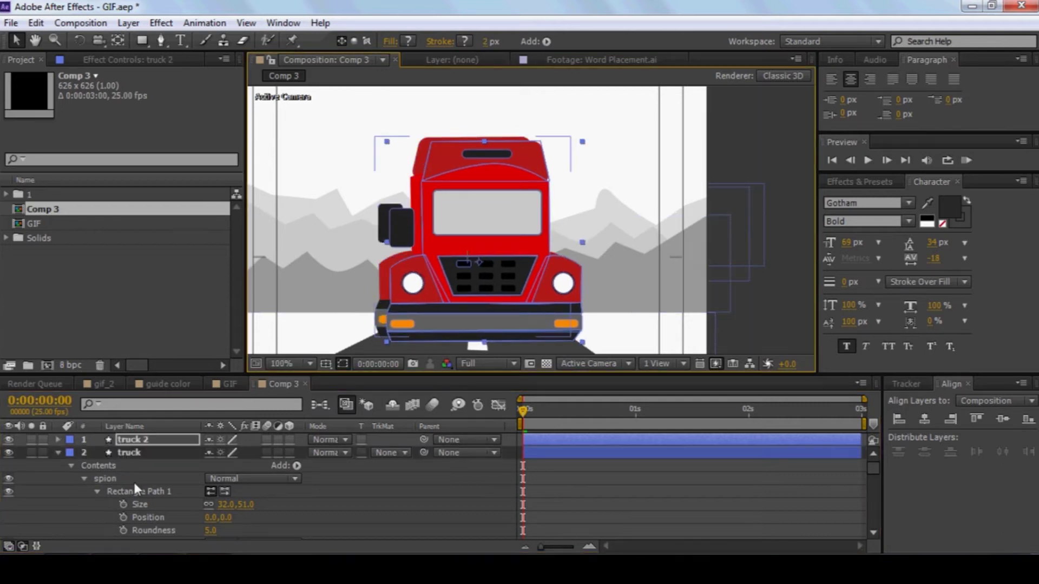
key("ctrl+z")
left_click(109, 464)
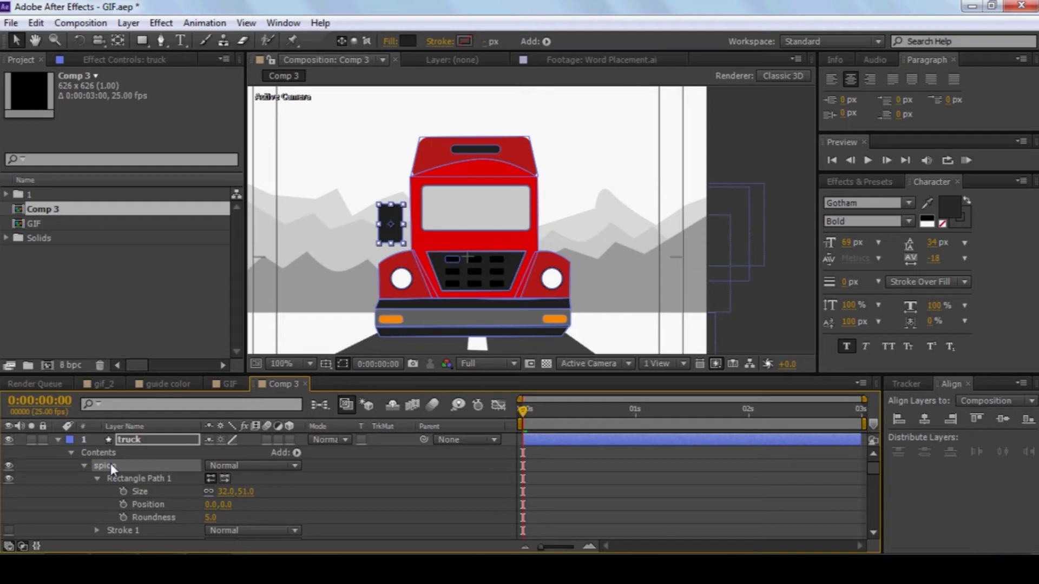
key("ctrl+d")
- Move spion 2 to the right side of the truck's cab
left_click_drag(393, 223, 564, 224)
left_click(567, 232)
left_click(118, 466)
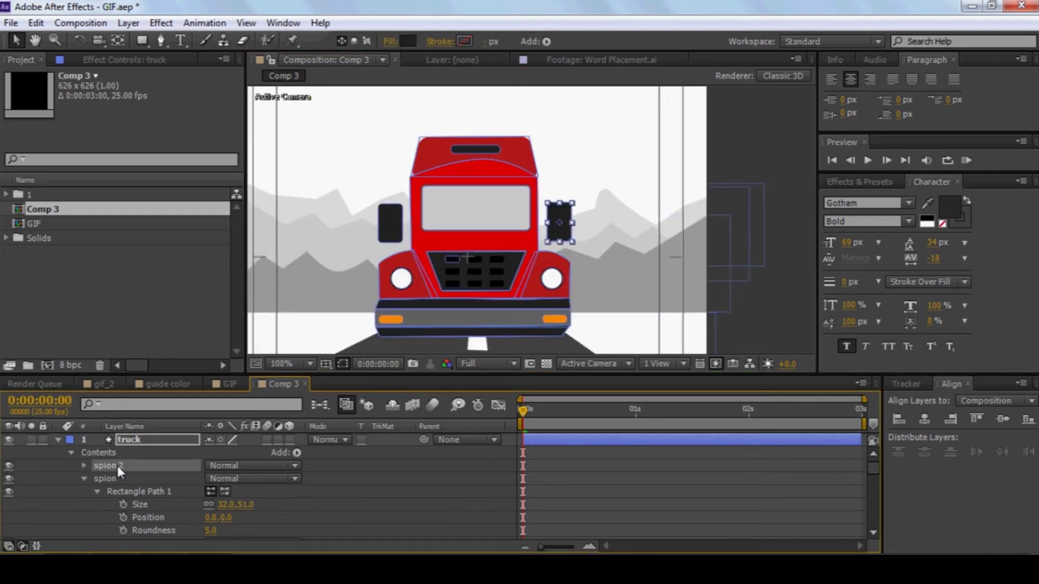
left_click(103, 479)
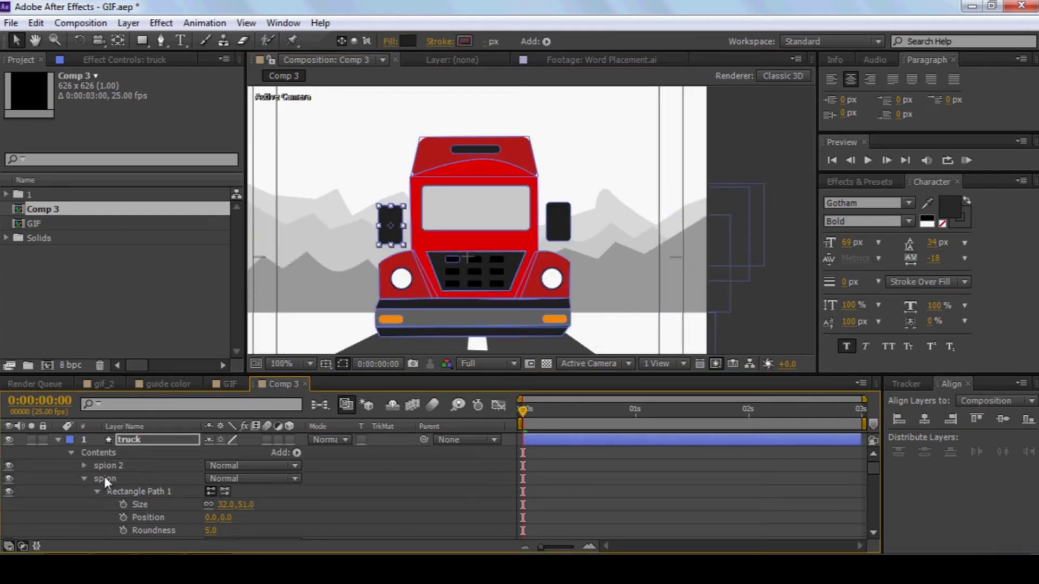
left_click(792, 327)
key("comma")
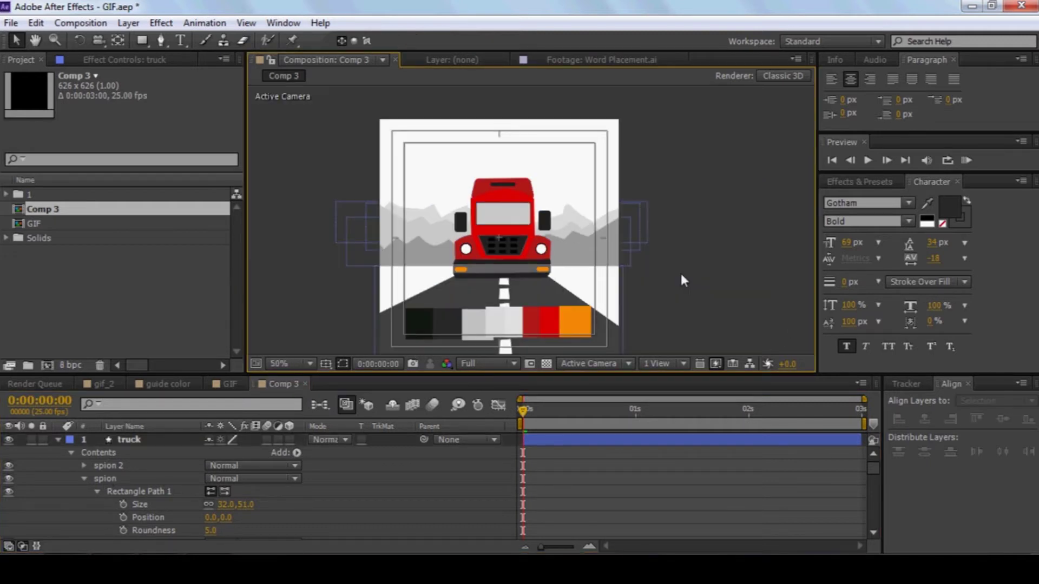
left_click(76, 447)
- Return the timeline to the start and zoom the view to 100%
left_click(58, 439)
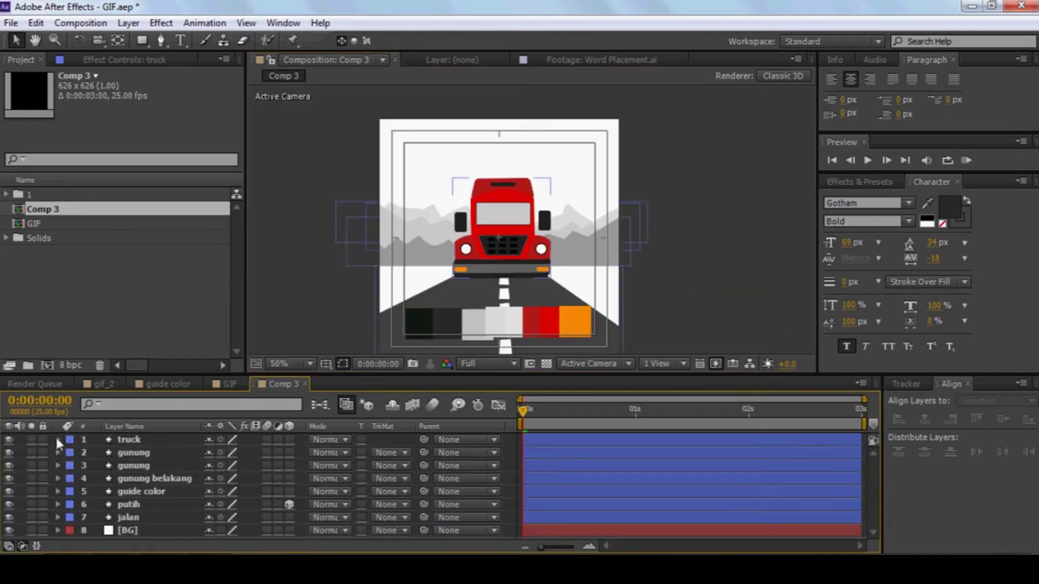
left_click(636, 417)
left_click_drag(658, 422, 505, 420)
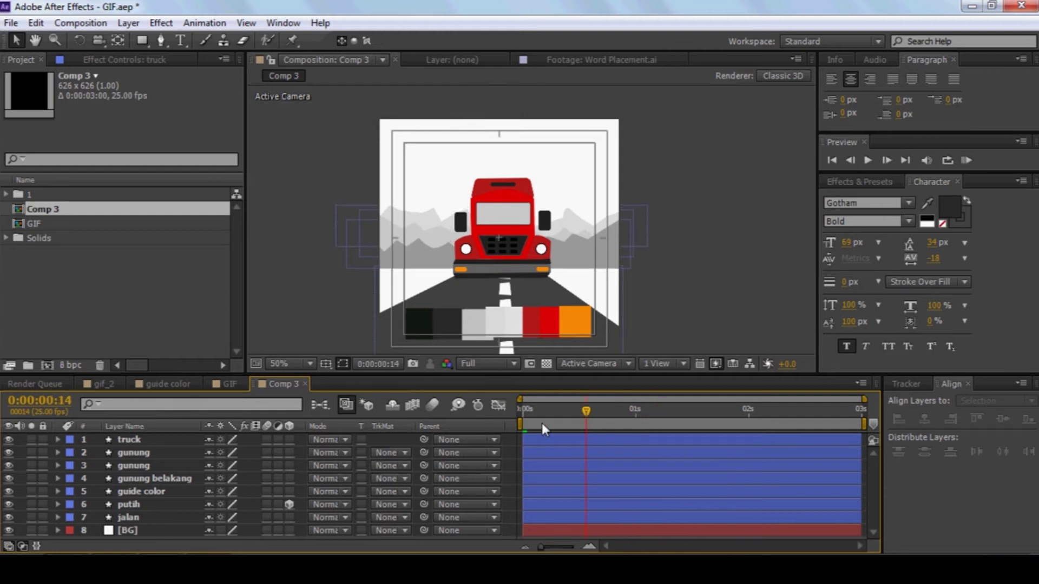
left_click(583, 275)
key("period")
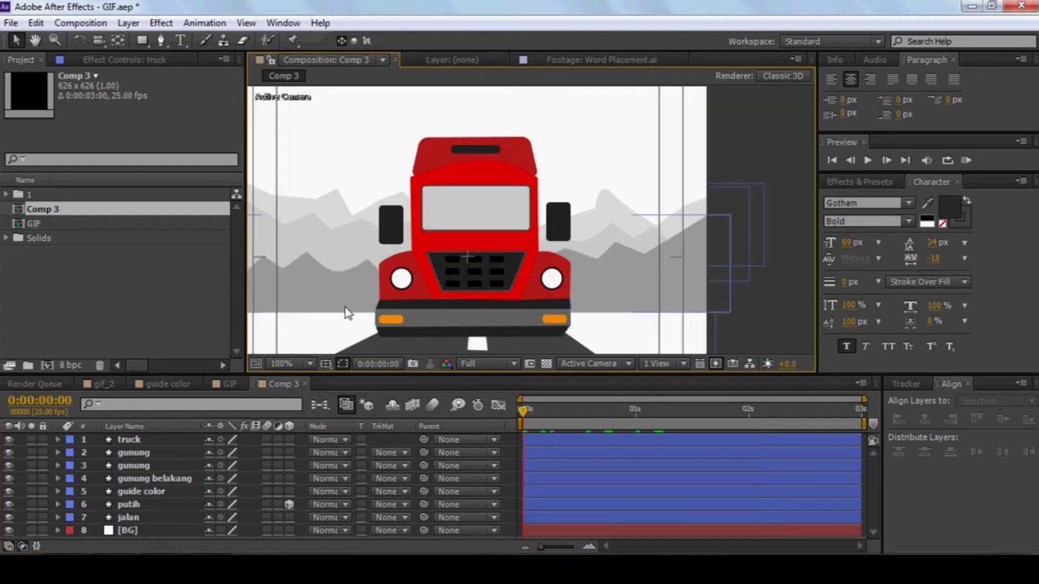
- Draw a small rounded rectangle on the road as a wheel
left_click(127, 24)
left_click(187, 16)
left_click(128, 24)
mouse_move(180, 34)
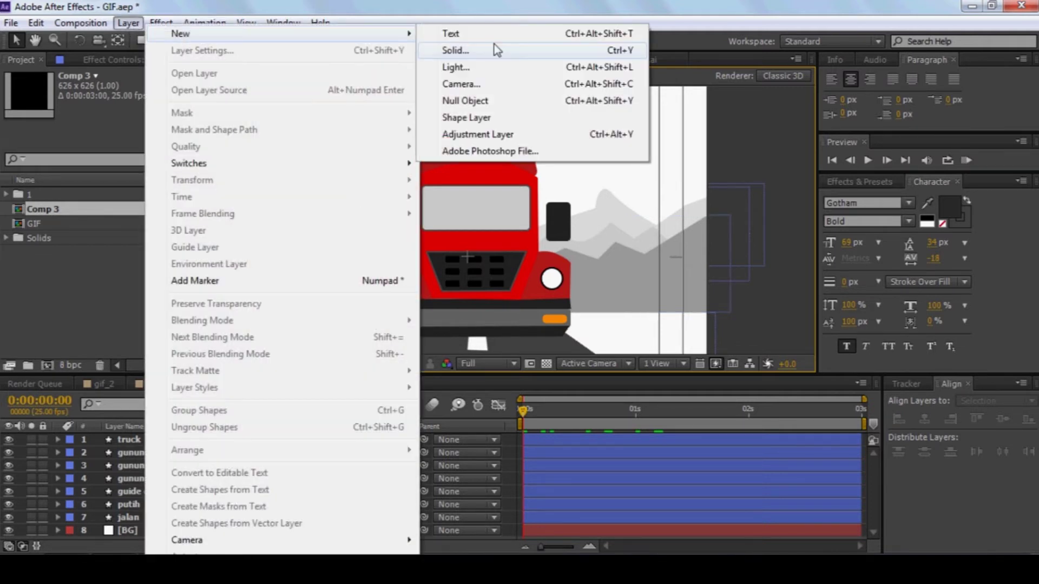
left_click(454, 5)
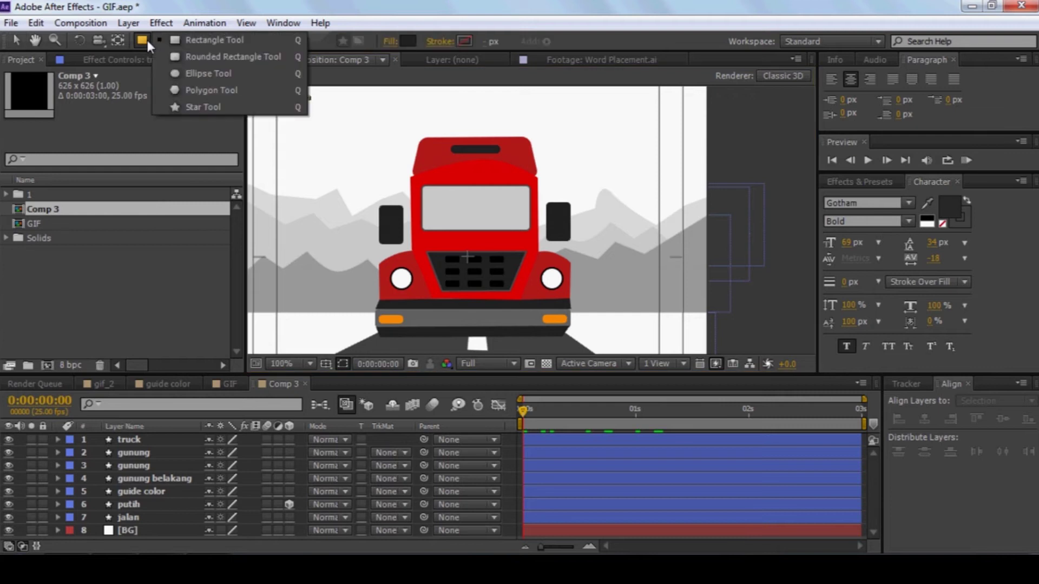
left_click_drag(147, 40, 187, 53)
scroll(530, 204, "down", 2)
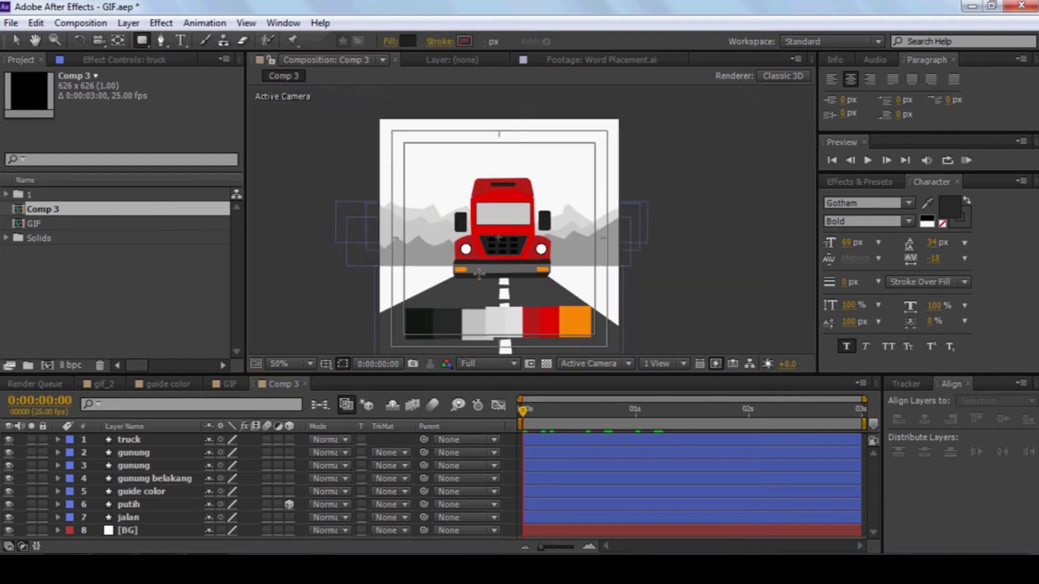
left_click_drag(468, 266, 488, 296)
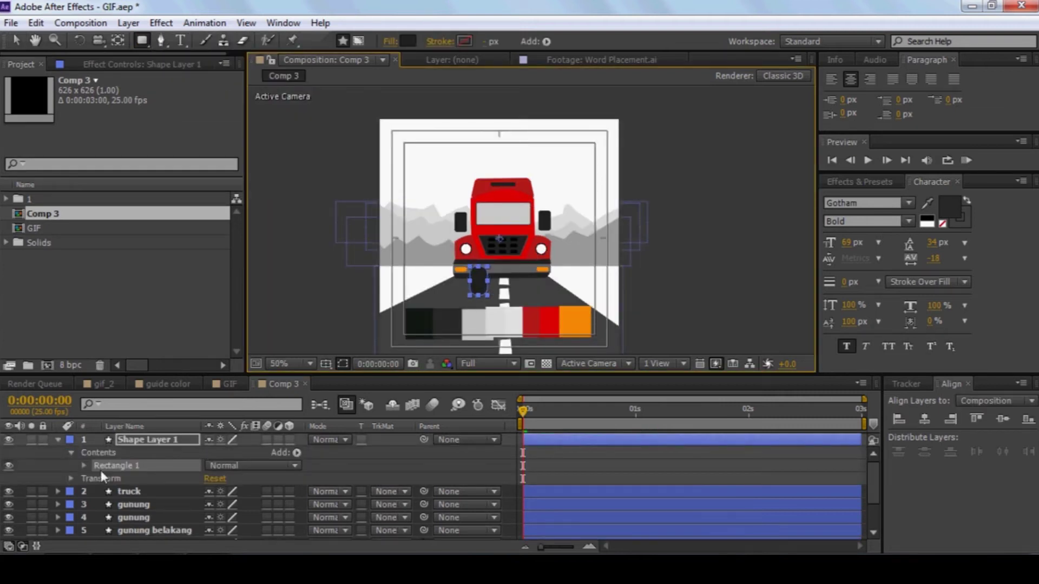
- Name the new layer 'ban' and set its rectangle roundness to 5
left_click(145, 437)
key("Return")
type("ban")
key("Return")
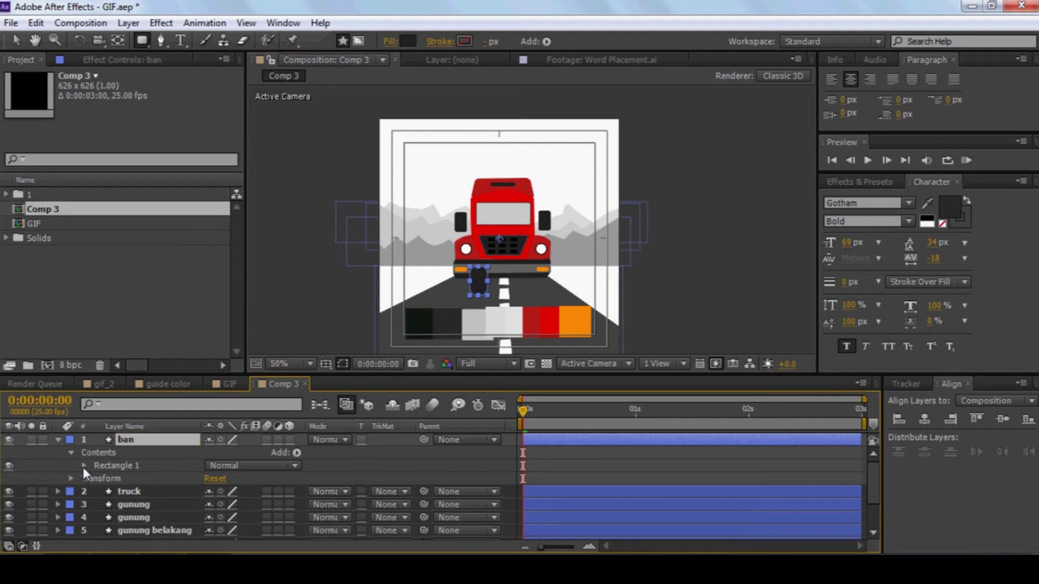
left_click(84, 467)
left_click(149, 478)
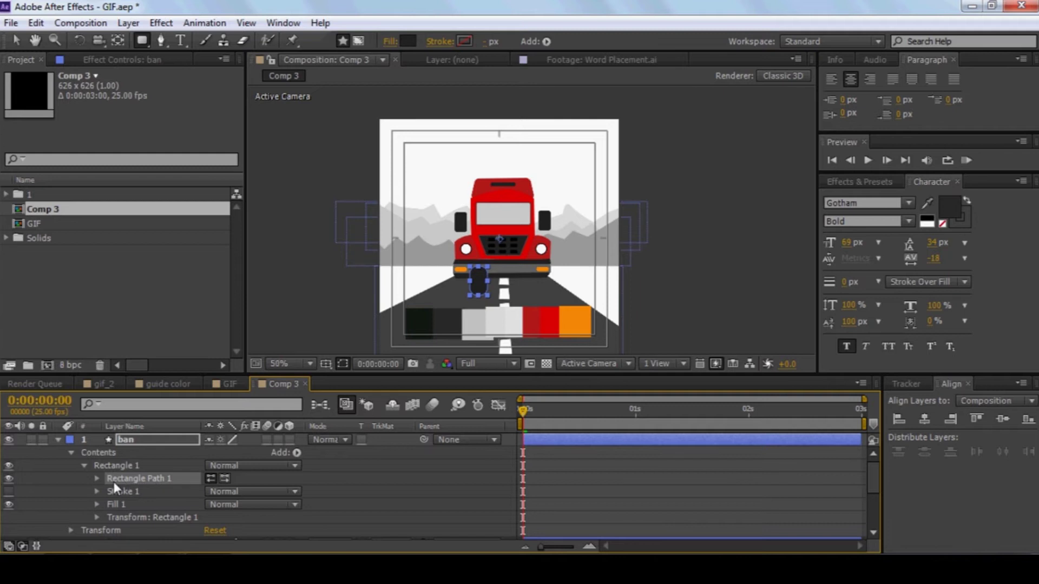
left_click(97, 479)
left_click(213, 518)
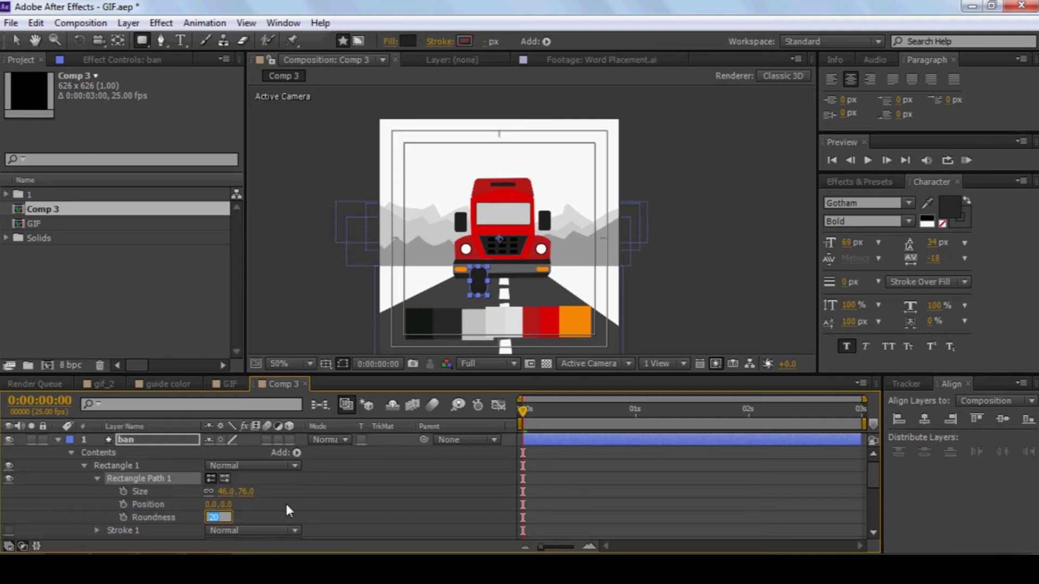
type("5")
key("Return")
- Move the wheel slightly left and down, and stack ban beneath the truck layer
key("/")
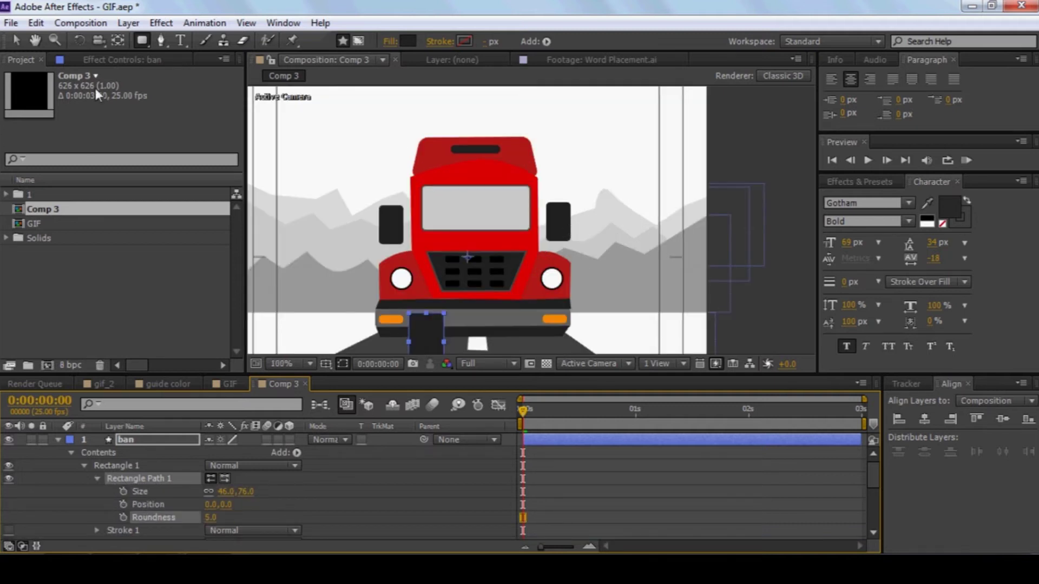
key("comma")
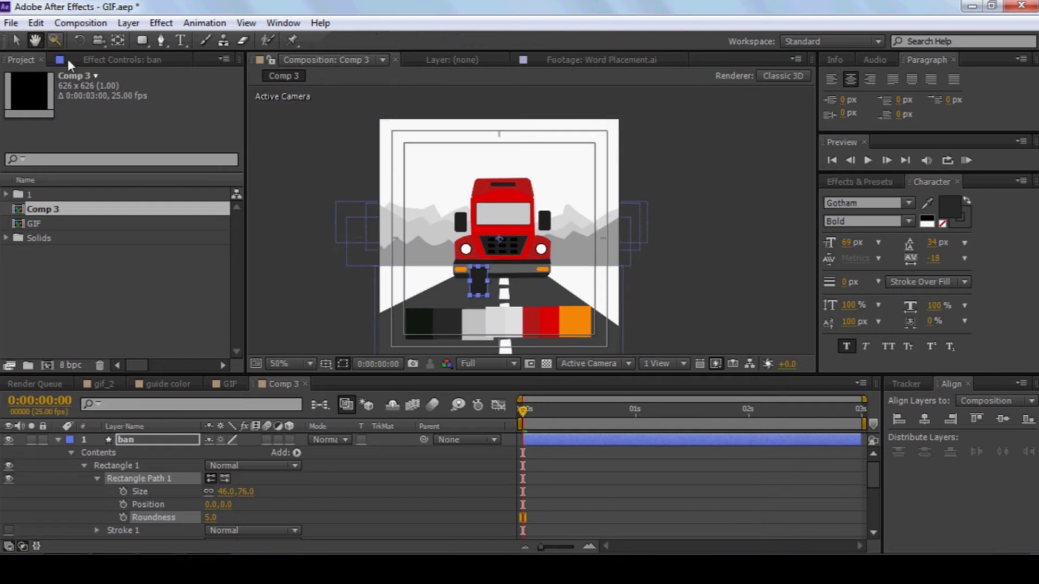
key("slash")
left_click(16, 39)
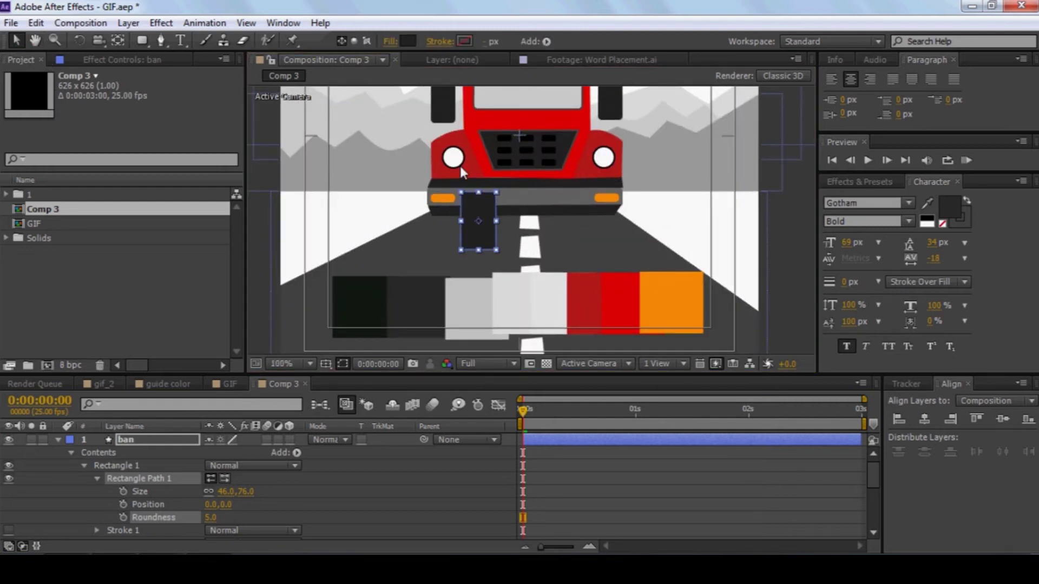
left_click_drag(471, 216, 462, 223)
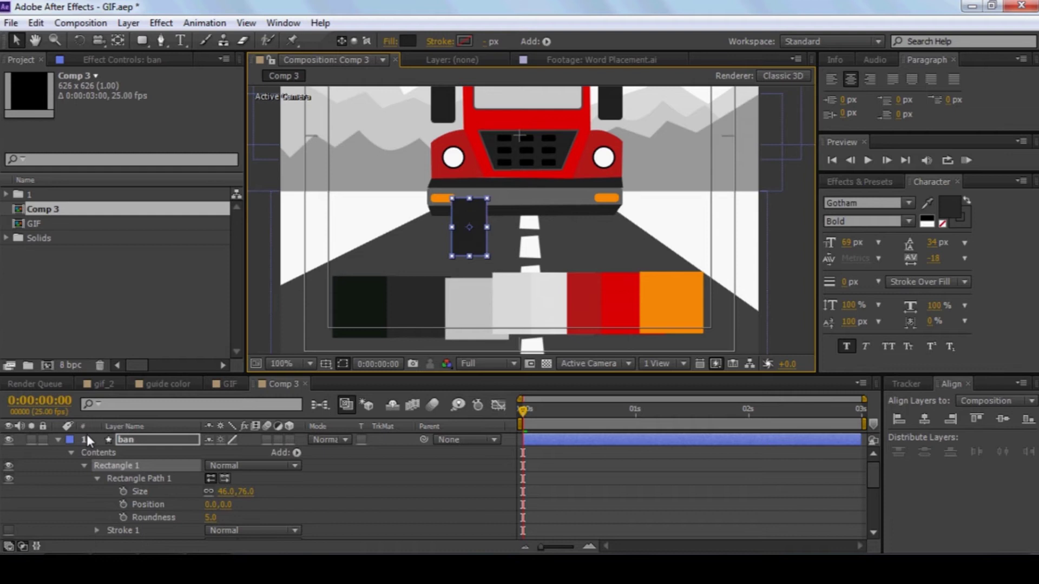
left_click(57, 440)
left_click_drag(127, 440, 132, 457)
- Duplicate the Rectangle 1 wheel and move the copy under the truck's right side
left_click(482, 246)
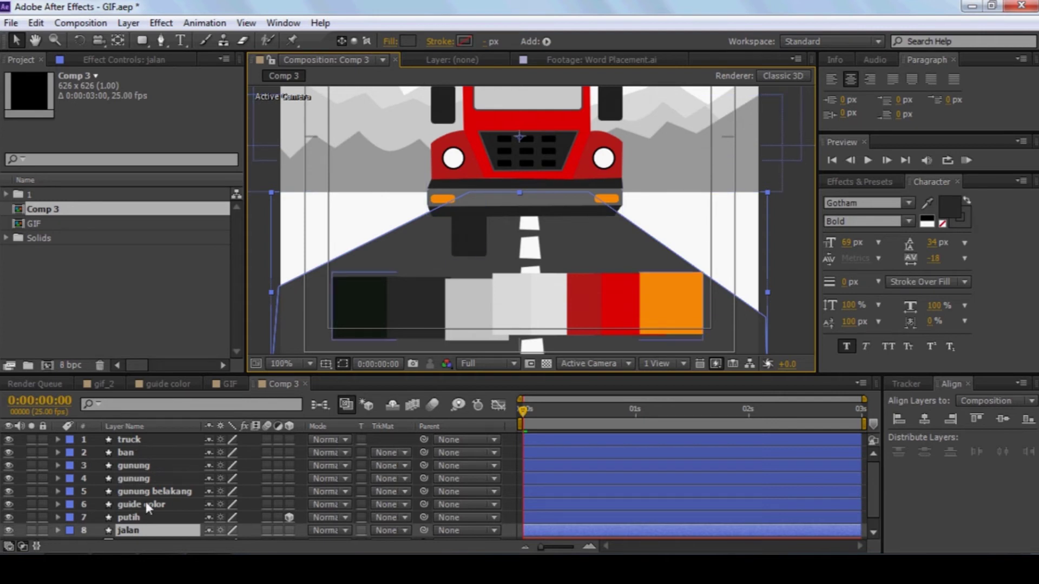
left_click(126, 452)
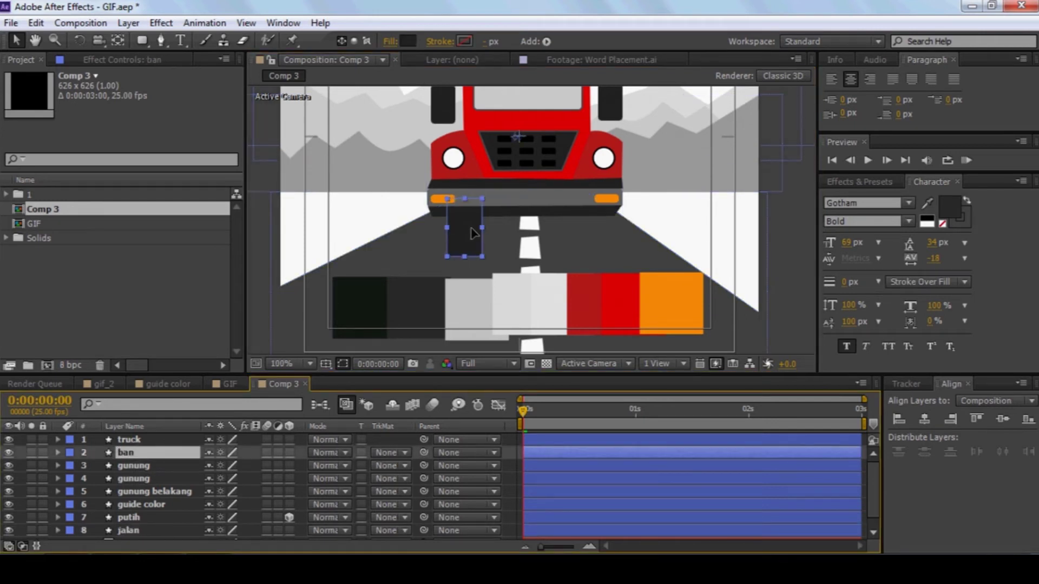
left_click(58, 452)
left_click(85, 466)
left_click(122, 465)
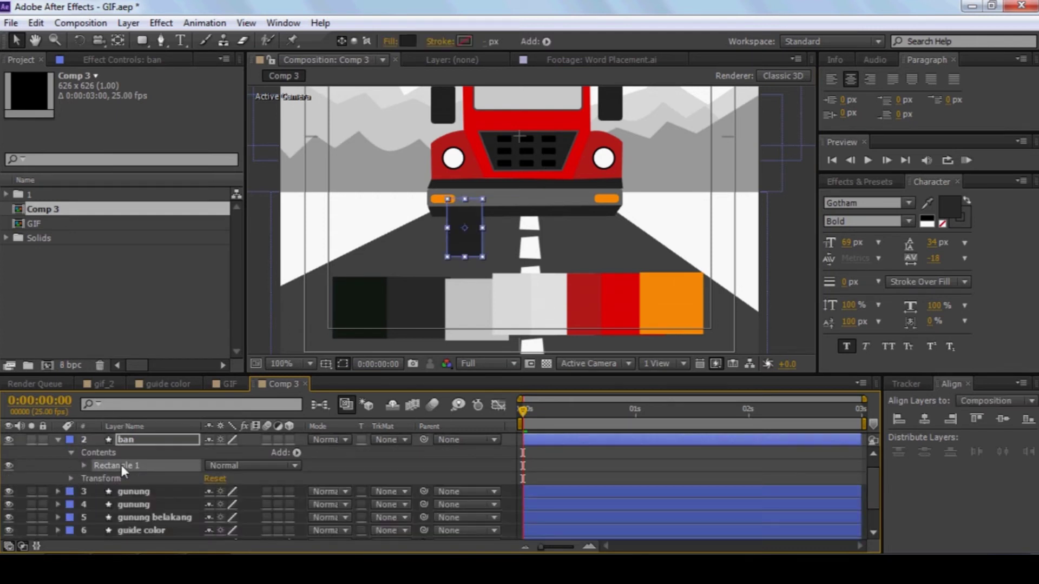
key("ctrl+d")
left_click_drag(473, 229, 597, 219)
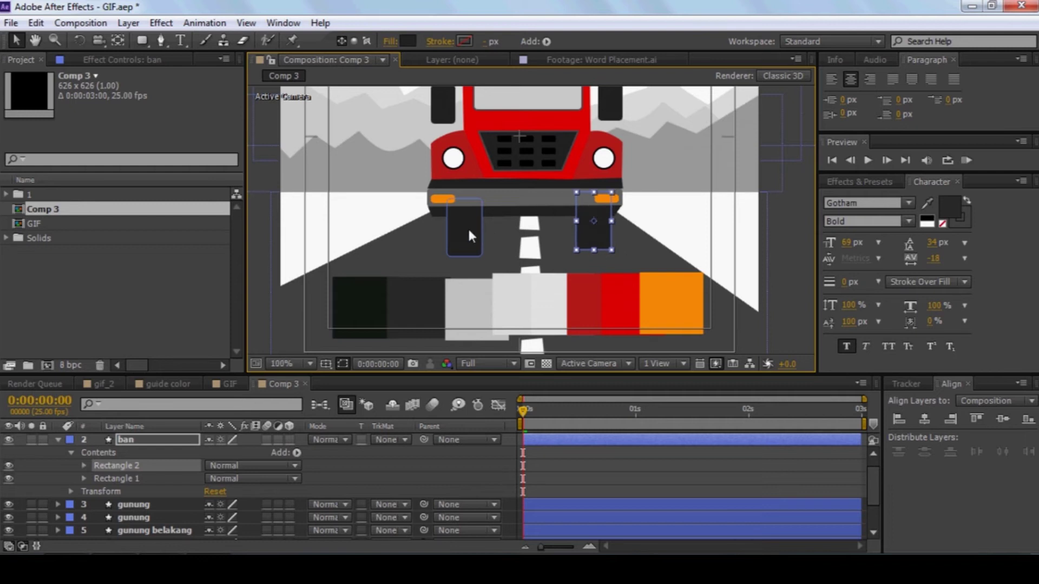
- Nudge the left wheel up to match the right one
left_click(131, 478)
key("Up")
key("Up")
key("Up")
key("Up")
key("Up")
left_click(745, 263)
scroll(745, 263, "down", 1)
scroll(688, 265, "up", 1)
scroll(689, 265, "down", 1)
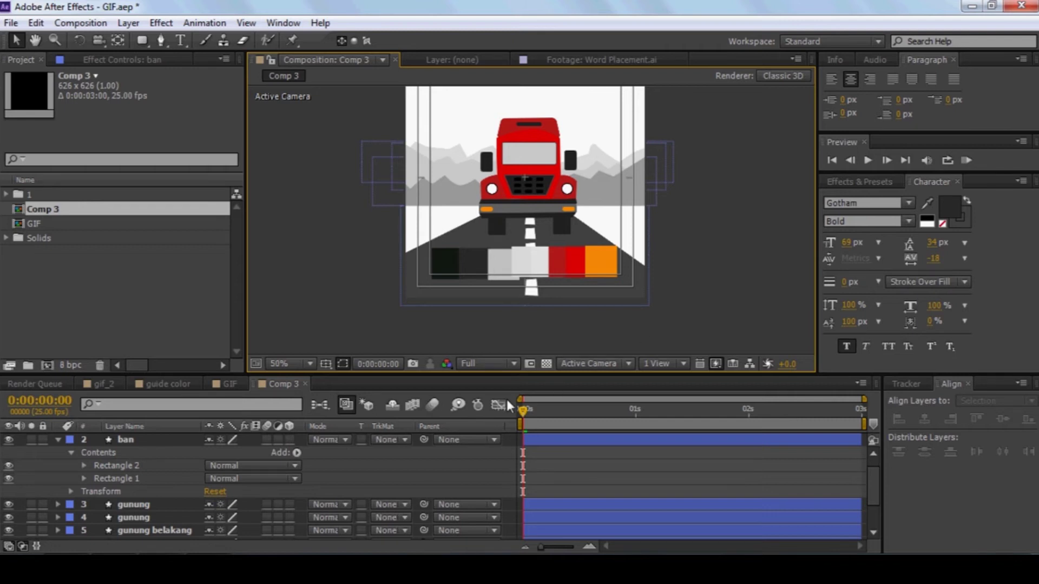
left_click(57, 441)
- Hide the guide color layer
left_click(142, 481)
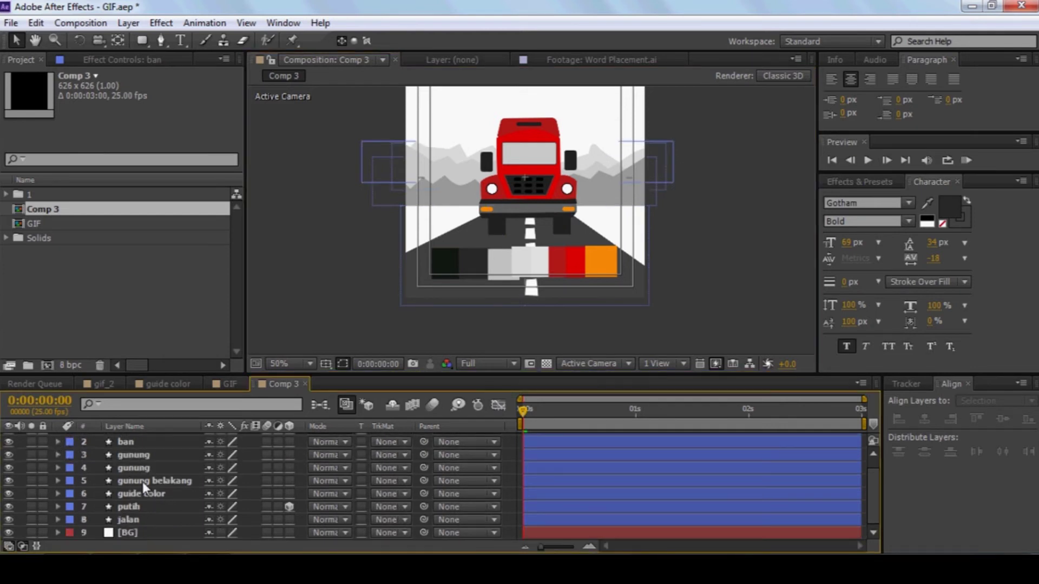
left_click(157, 494)
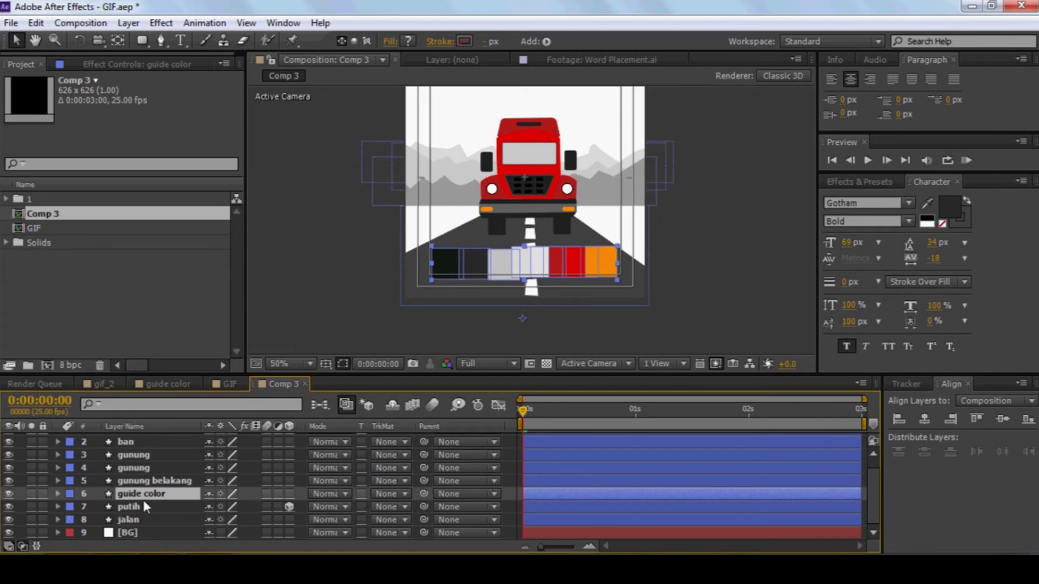
left_click(9, 494)
scroll(160, 456, "up", 1)
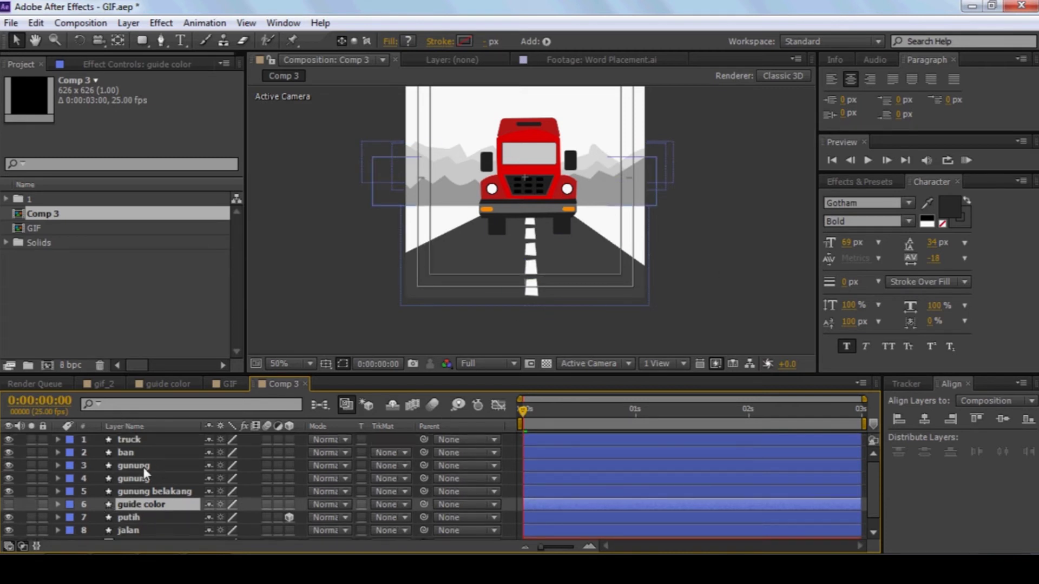
- Keyframe the truck's Position at 0s and 1:14, lowering it at frame 18
left_click(137, 440)
key("p")
left_click(97, 452)
left_click(700, 412)
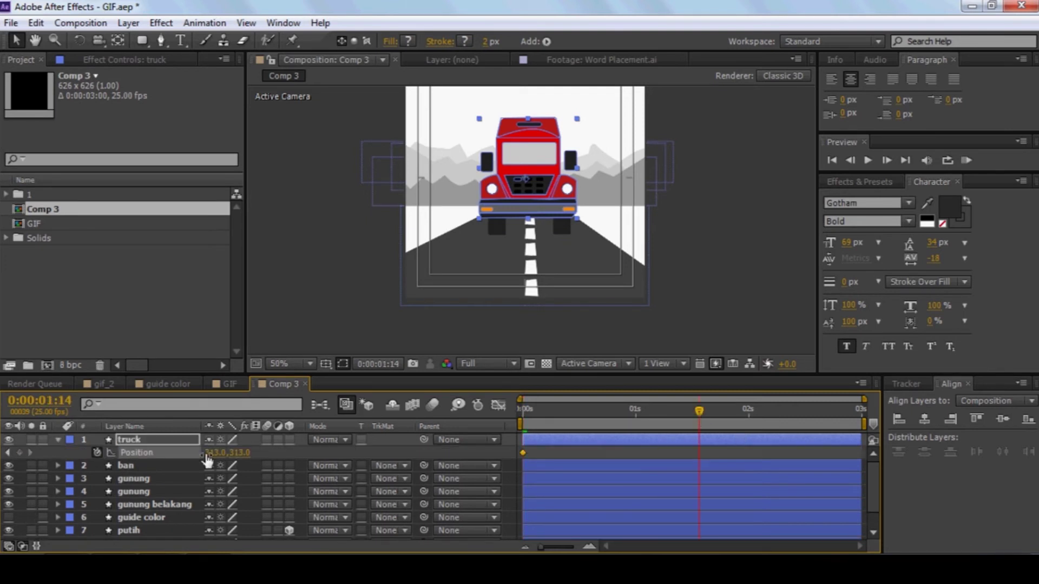
left_click_drag(595, 421, 604, 414)
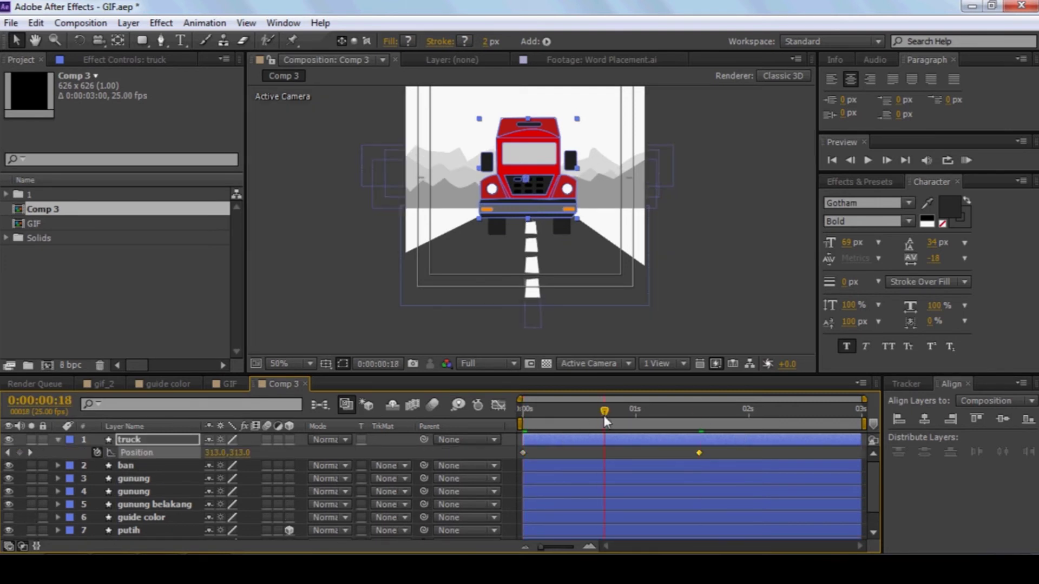
left_click_drag(244, 451, 246, 450)
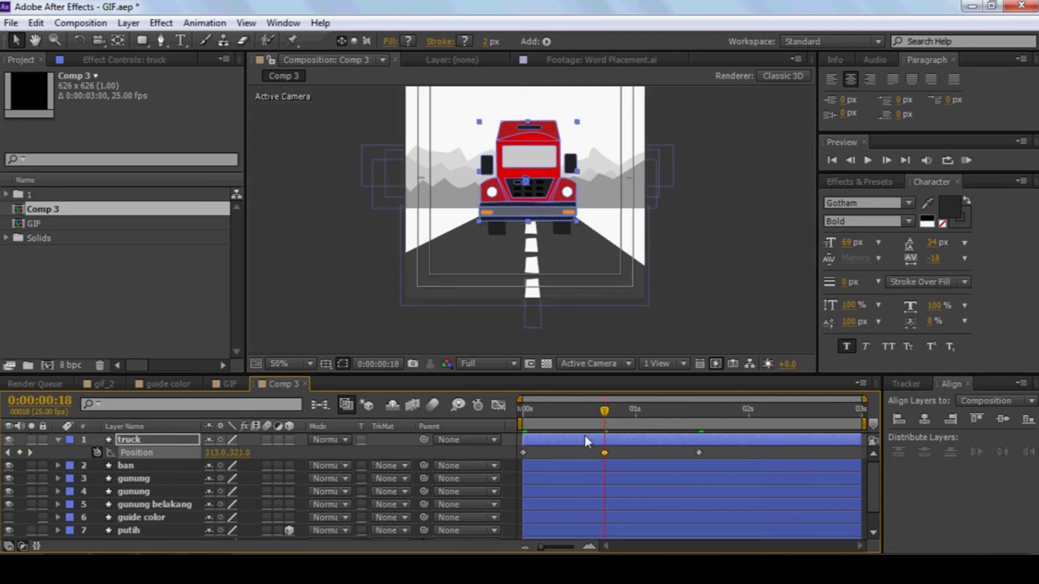
left_click_drag(706, 445, 508, 456)
- Add a loopOut() expression to the truck's Position so it repeats
left_click(98, 452, "alt")
type("loopOut(")
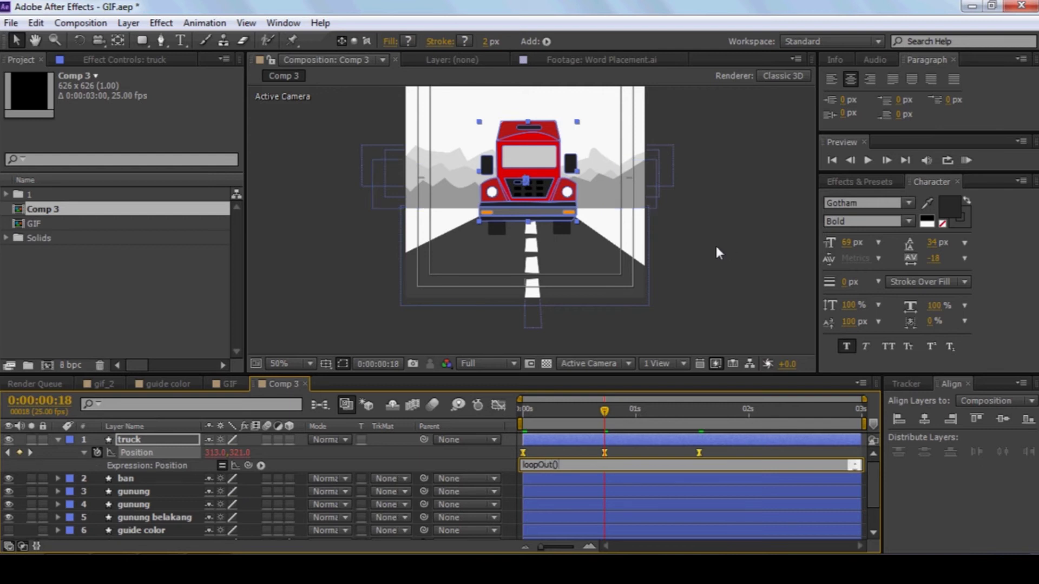
type("()")
left_click(715, 244)
left_click(966, 160)
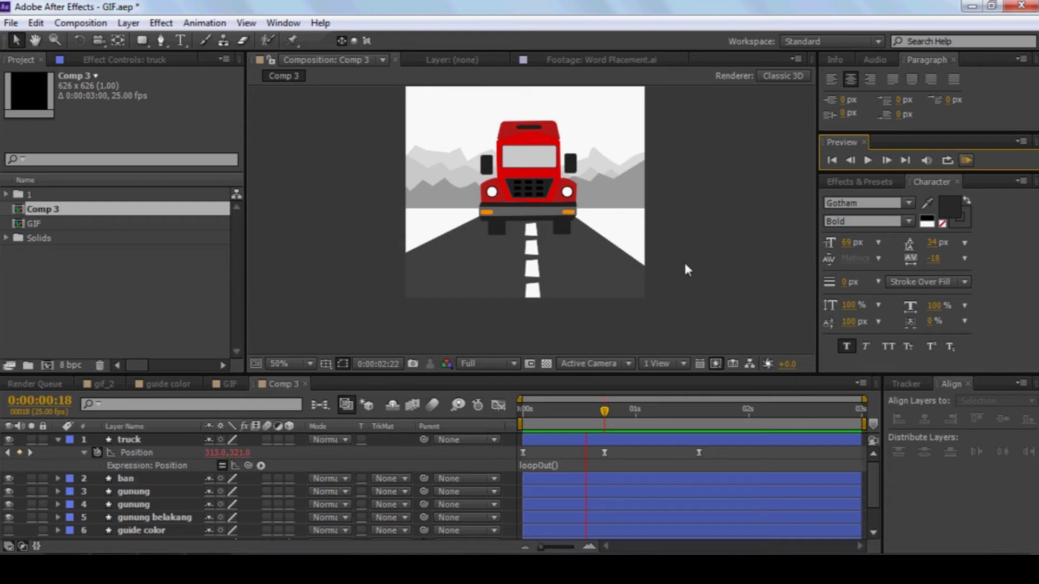
left_click_drag(547, 417, 527, 422)
scroll(375, 242, "down", 2)
scroll(376, 242, "up", 2)
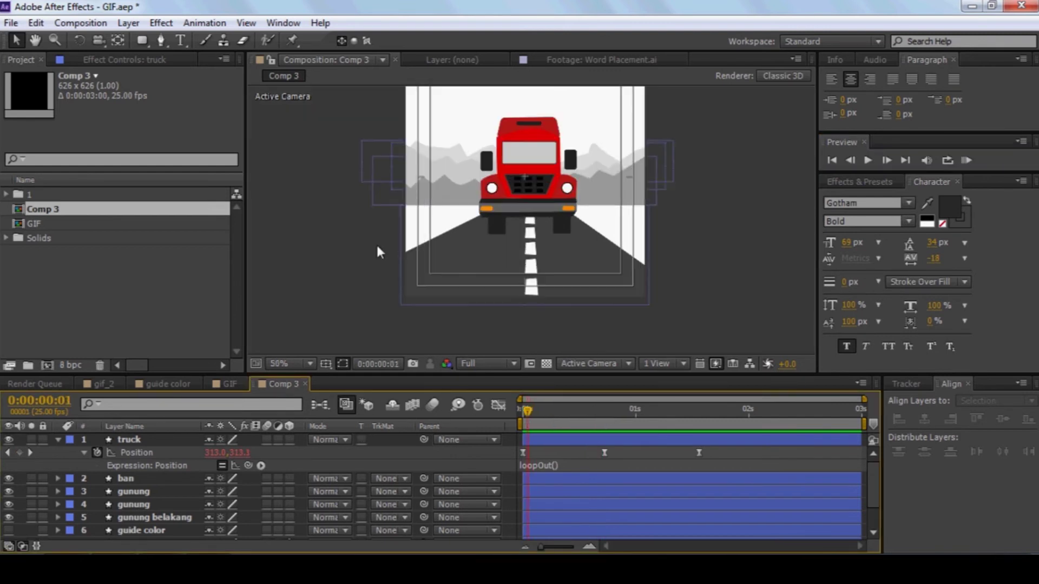
left_click(34, 39)
left_click_drag(497, 218, 494, 224)
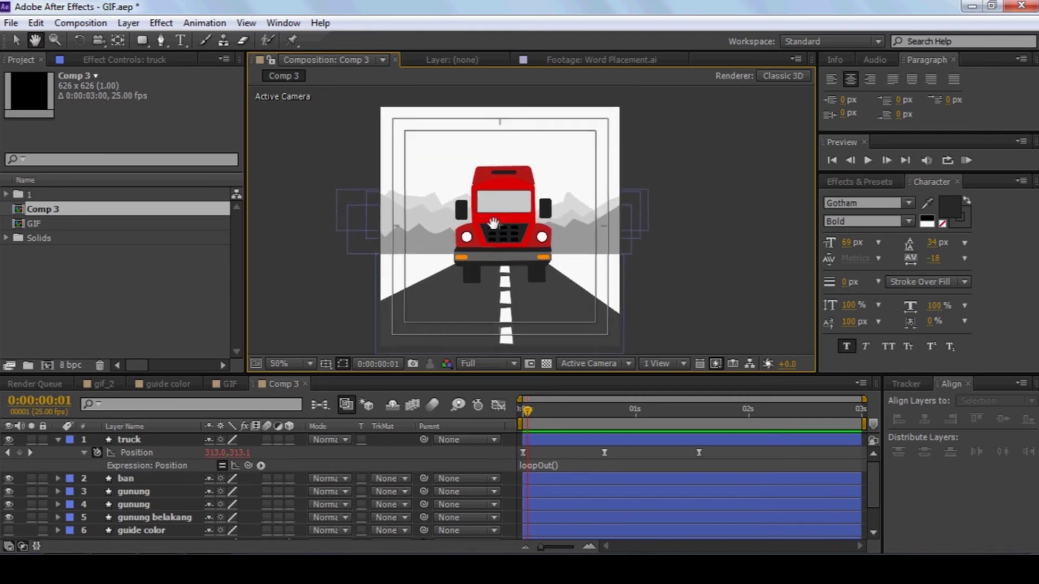
- With the truck and ban layers selected, add a new null object (Null 3)
left_click(15, 39)
left_click(110, 441)
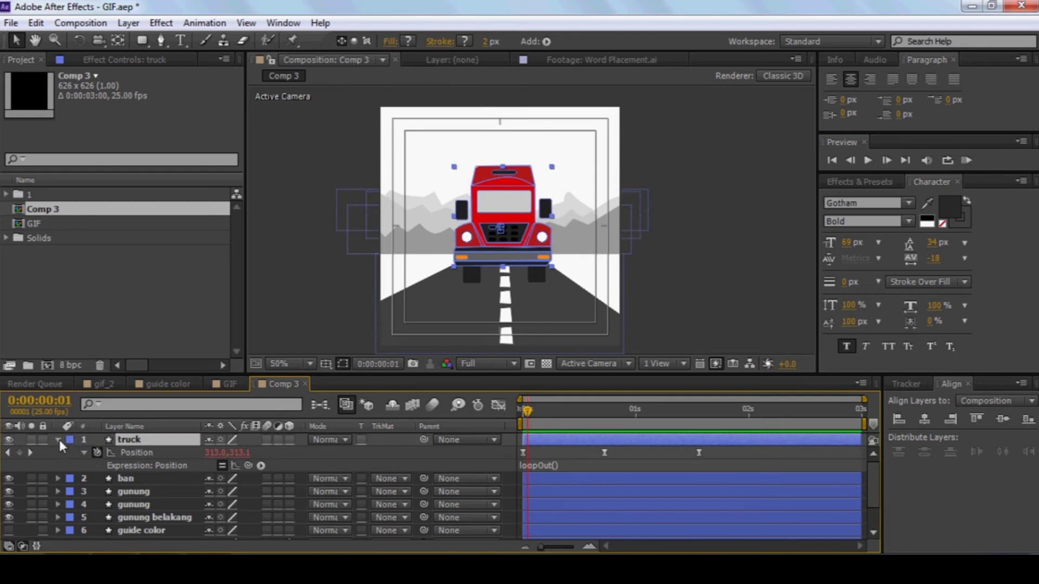
left_click(58, 440)
left_click(131, 453)
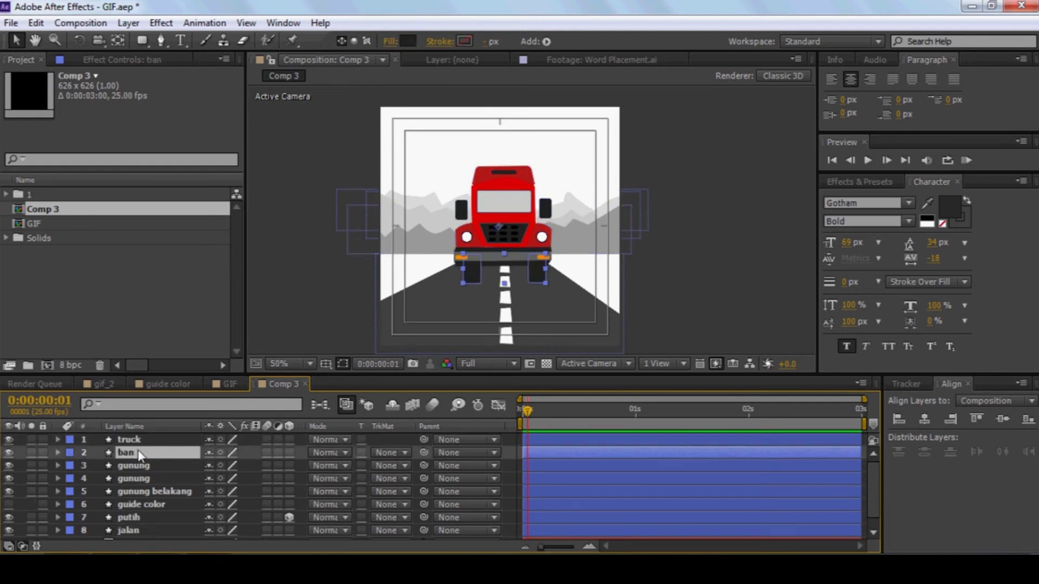
left_click(143, 441, "shift")
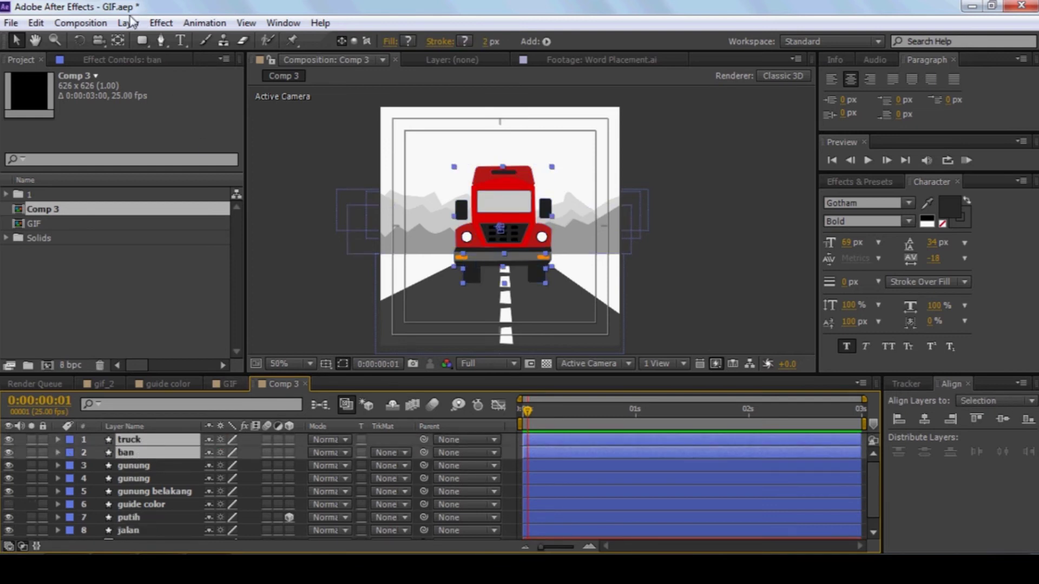
left_click(281, 149)
left_click(129, 23)
mouse_move(179, 32)
left_click(484, 101)
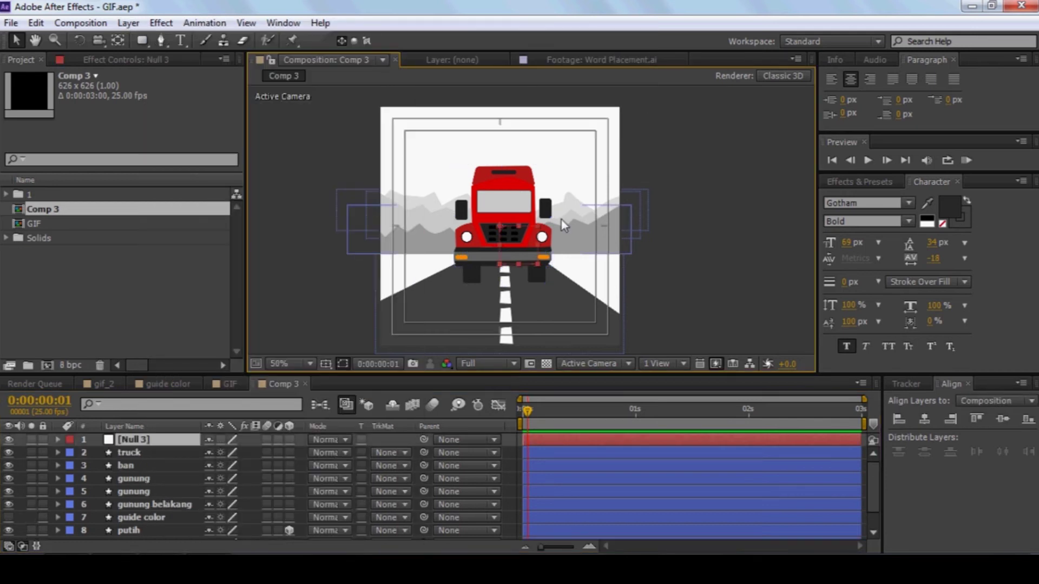
- Parent the truck and ban layers to Null 3
left_click(144, 453)
left_click(140, 466, "ctrl")
left_click_drag(424, 452, 168, 443)
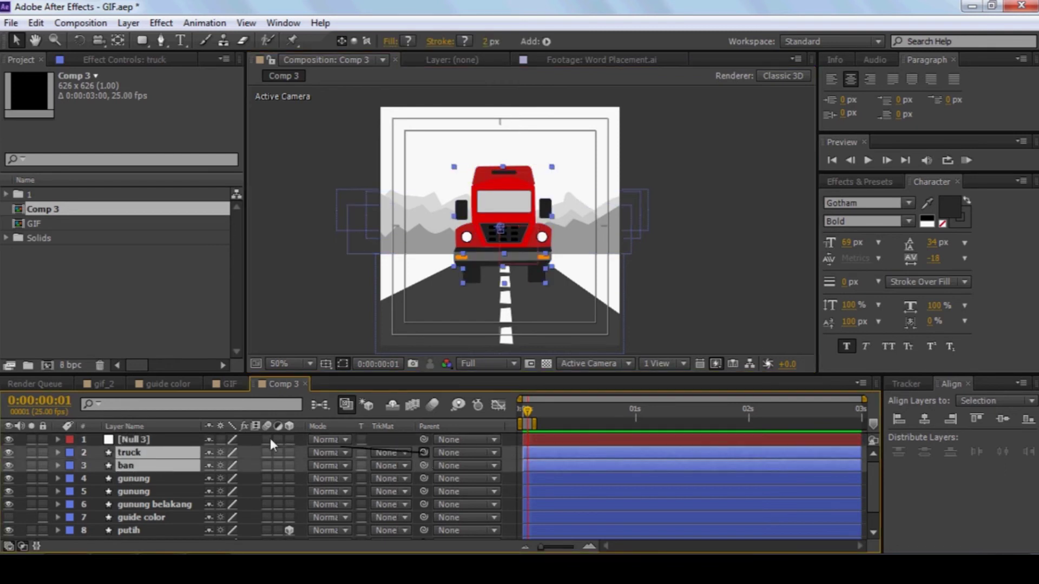
- Lower the truck and wheels in the frame by changing Null 3's Position
left_click(153, 440)
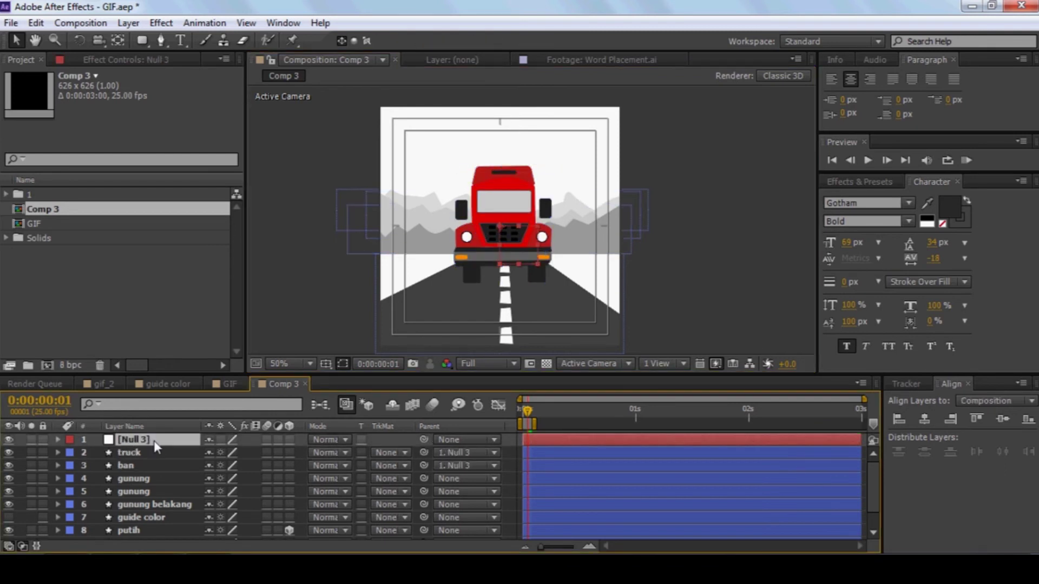
key("p")
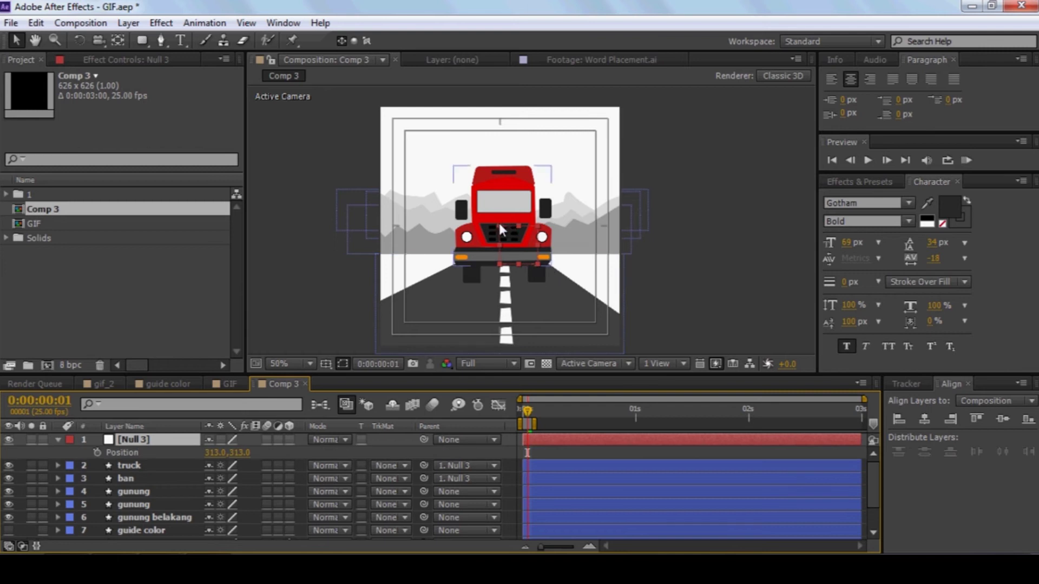
left_click(498, 236)
mouse_move(214, 452)
left_mouse_down()
mouse_move(254, 453)
mouse_move(207, 454)
left_mouse_up()
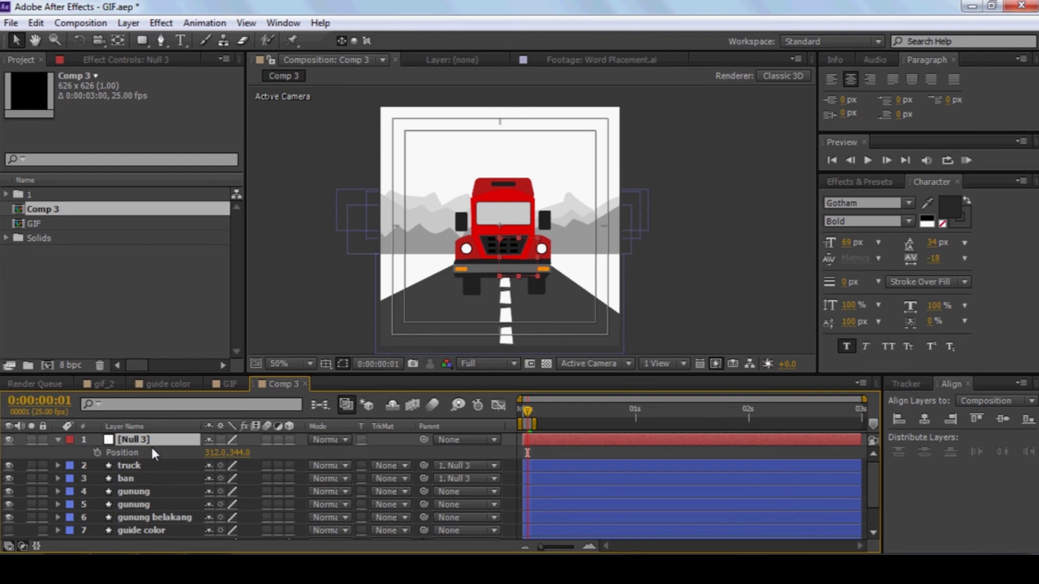
- Try scaling Null 3 to 111%, undo it, then delete Null 3
key("s")
left_click_drag(228, 452, 238, 453)
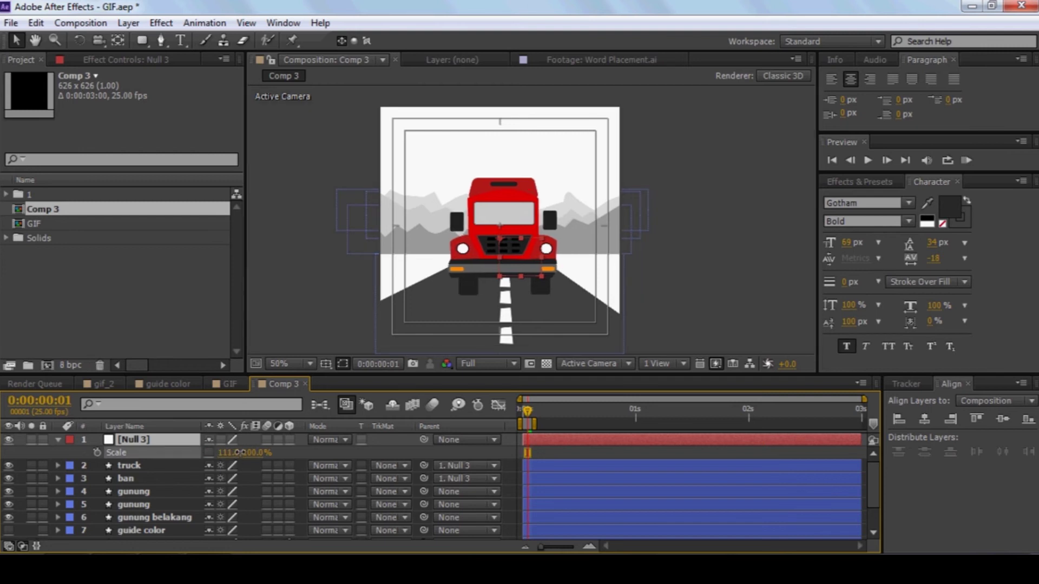
left_click(706, 265)
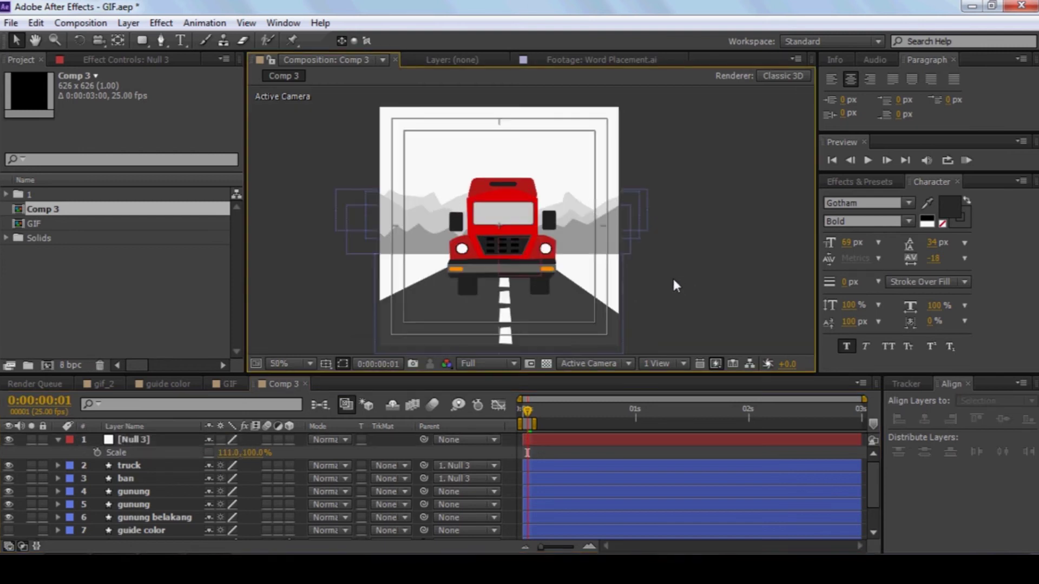
key("ctrl+z")
left_click(140, 440)
key("Delete")
- Type the title TRUCK GIF as a new text layer above the truck
left_click(683, 265)
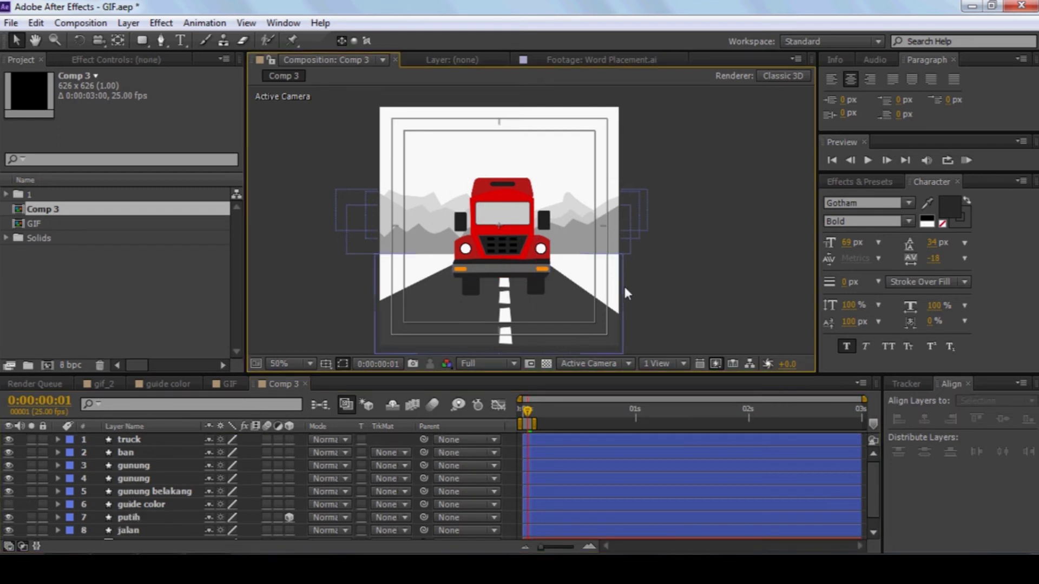
left_click(180, 40)
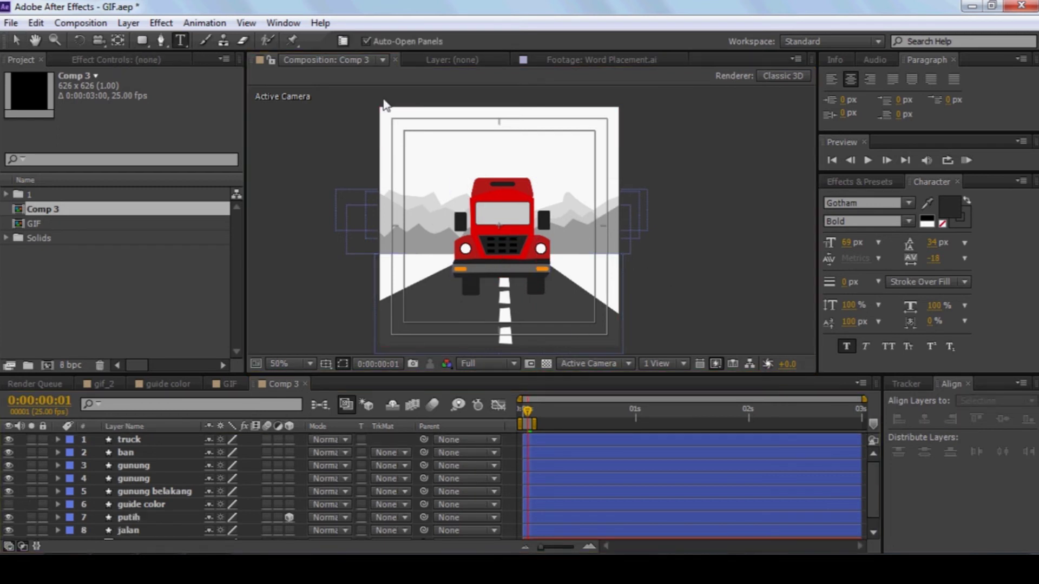
left_click(479, 147)
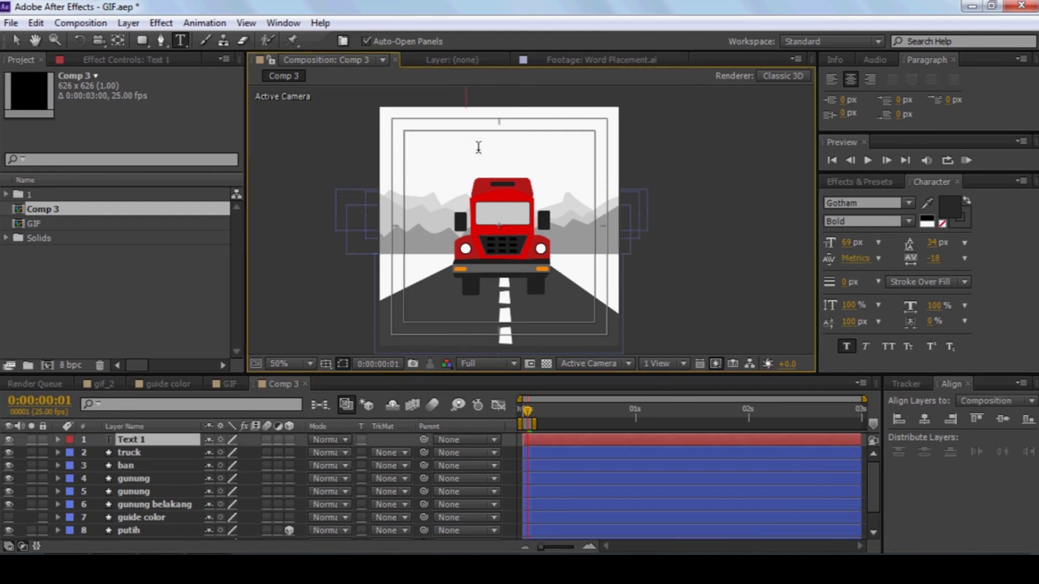
type("ar")
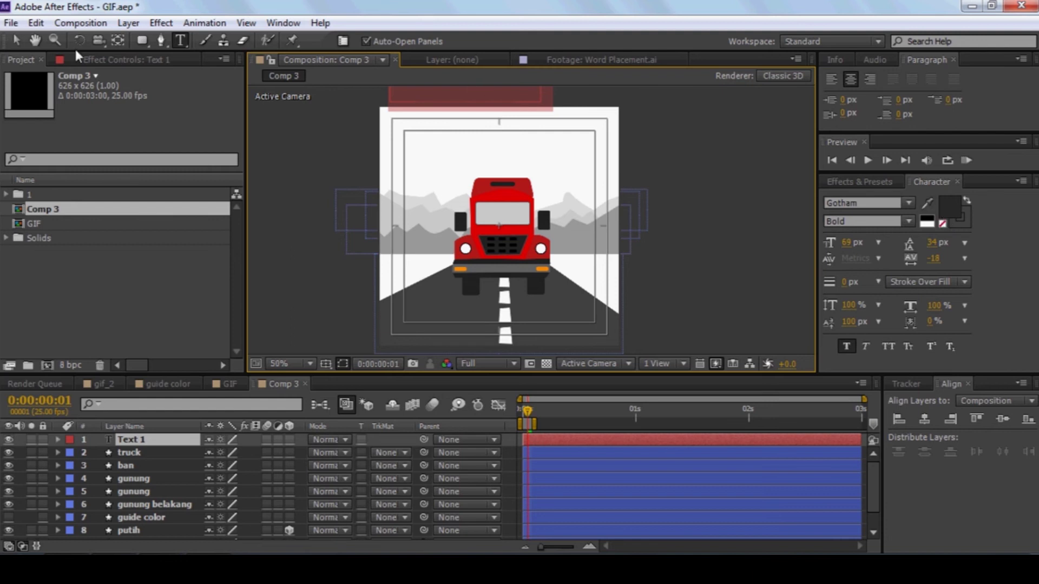
left_click(17, 40)
key("Caps_Lock")
key("Caps_Lock")
type("TRUCK GIF")
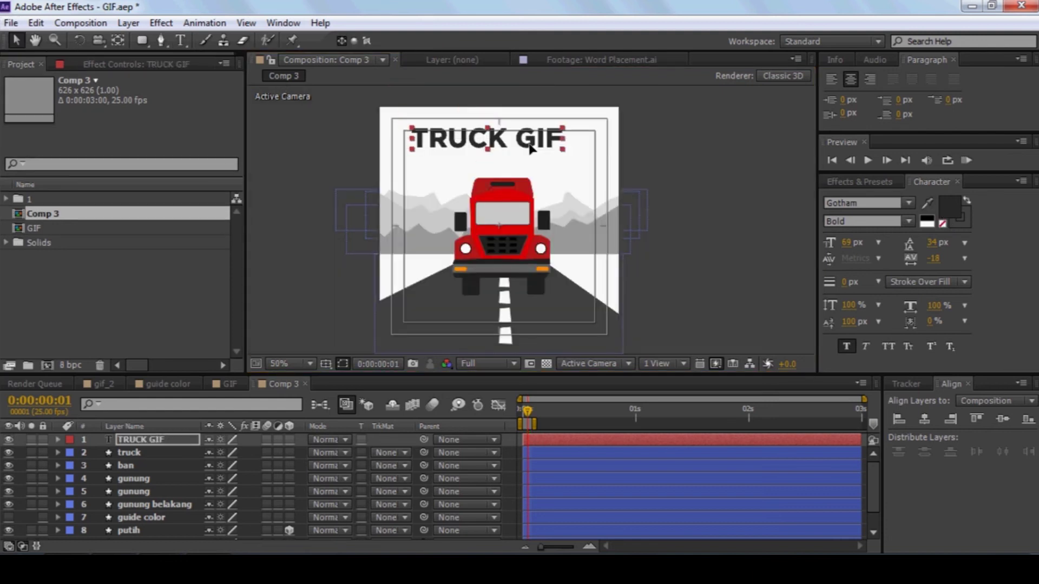
- Extend the work area to the full 3 seconds and play a preview
key("comma")
left_click(658, 242)
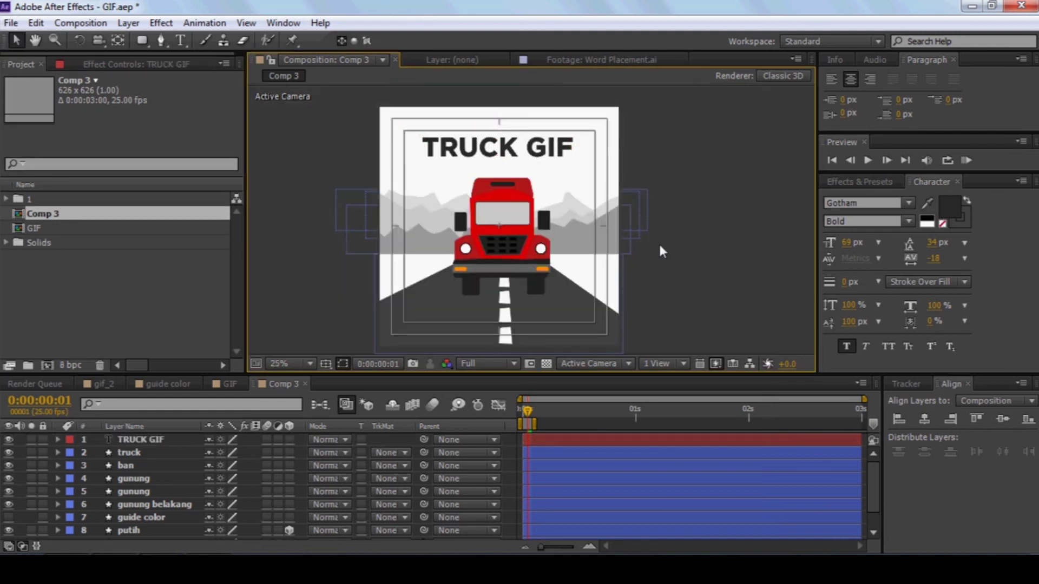
left_click_drag(534, 424, 863, 423)
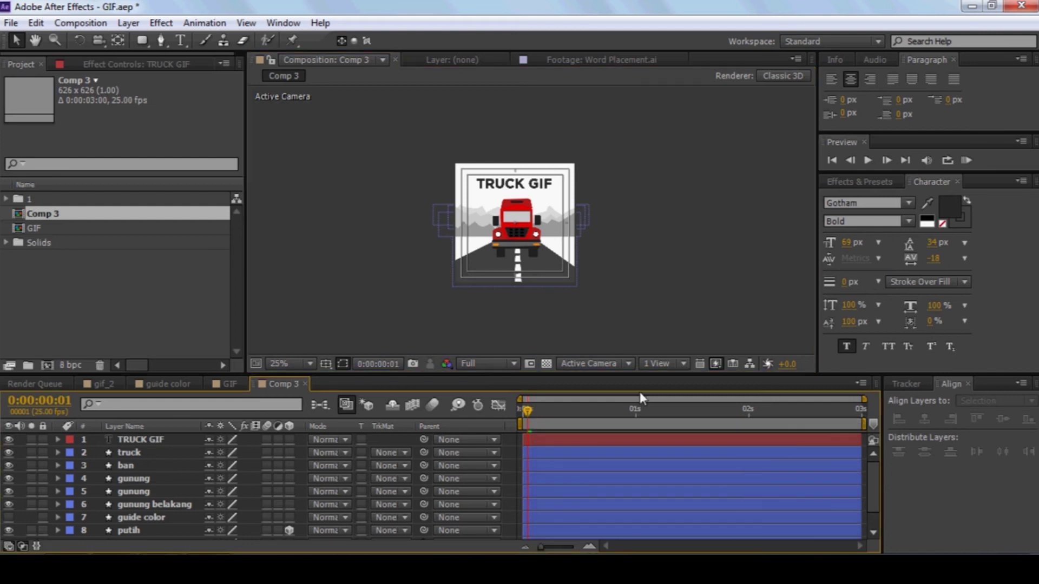
left_click_drag(512, 409, 856, 412)
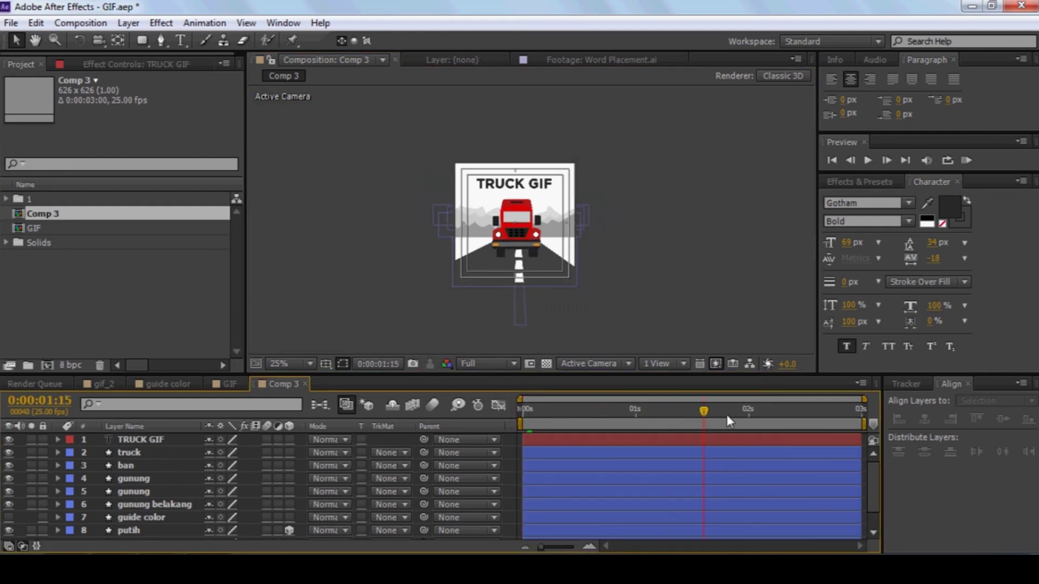
left_click(684, 260)
key("period")
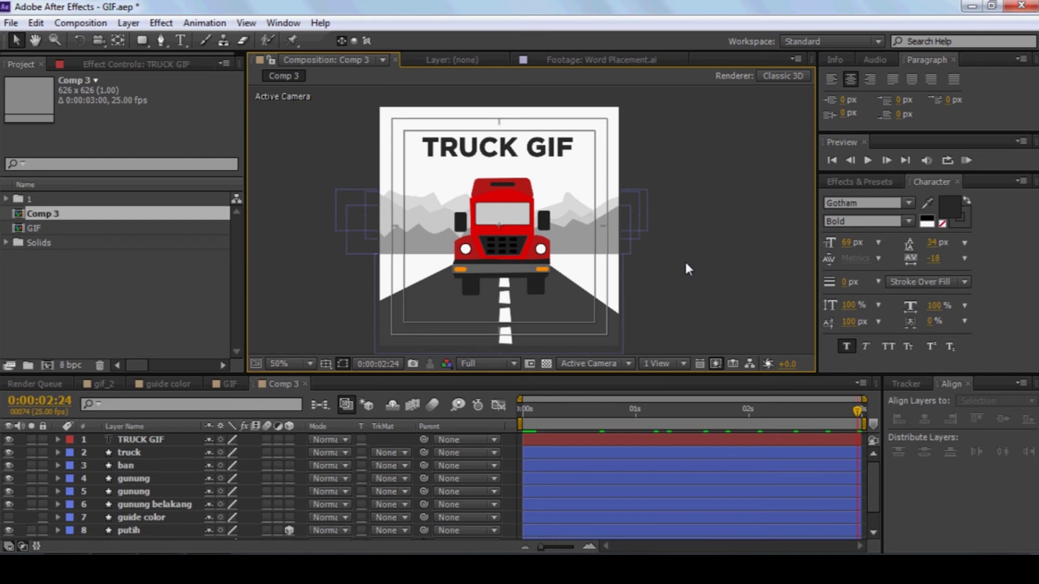
left_click(963, 159)
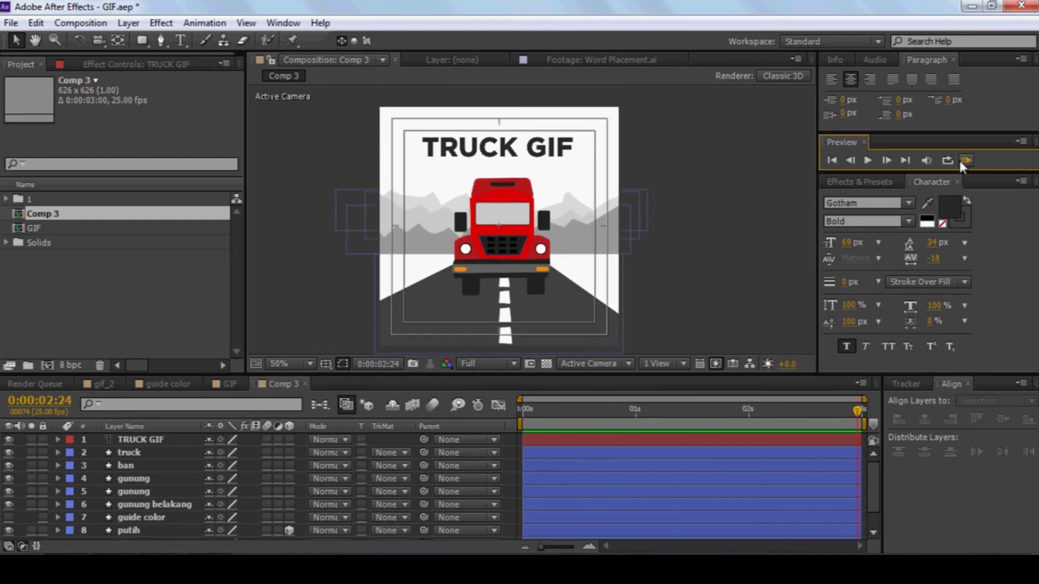
left_click(699, 245)
- Rename Comp 3 to 'truck gif' in Composition Settings
right_click(299, 207)
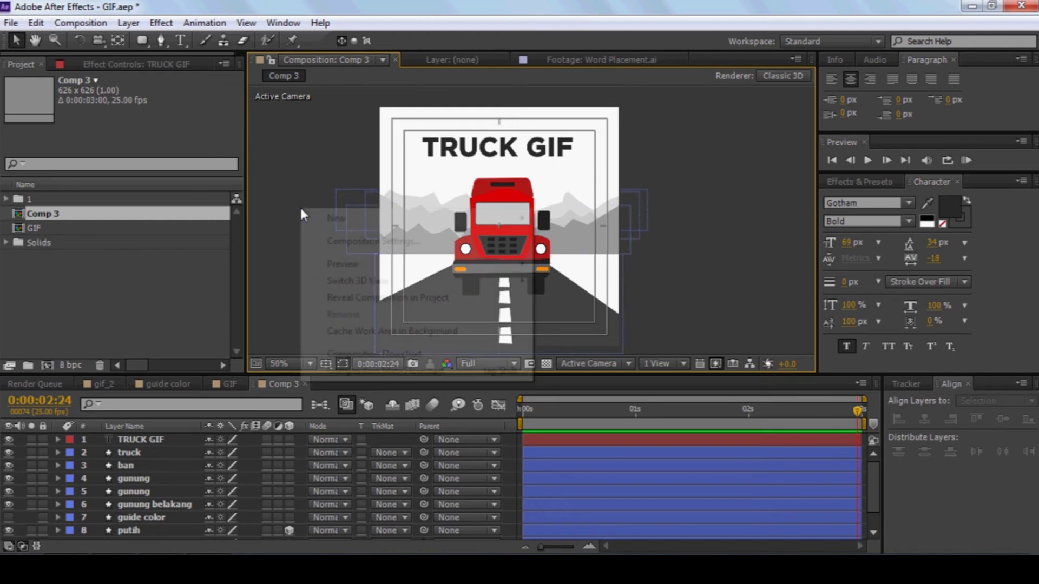
left_click(81, 23)
left_click(356, 102)
right_click(356, 102)
left_click(398, 150)
type("truck gif")
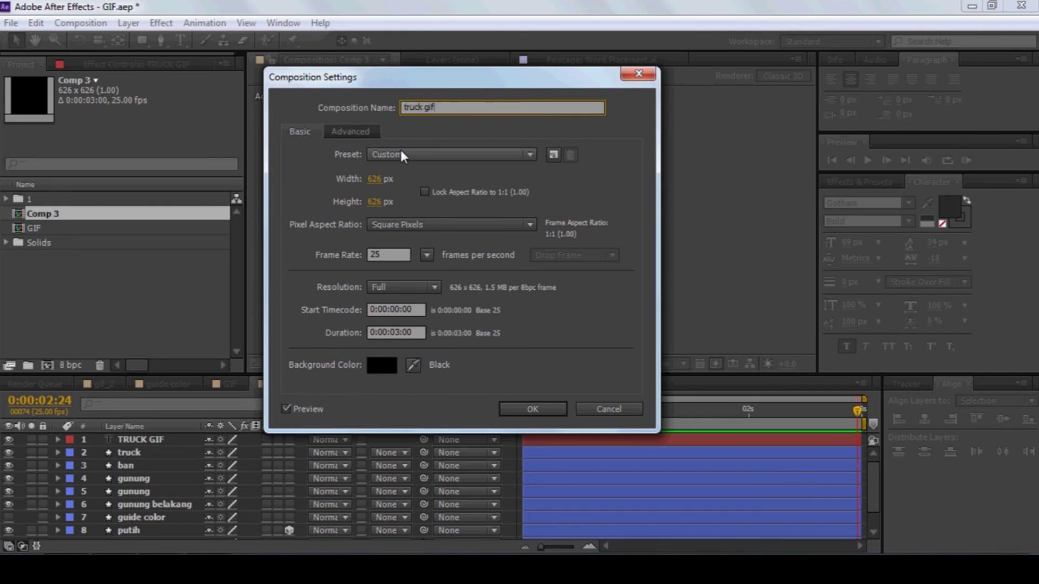
key("Return")
- Add truck gif to the render queue and delete the finished GIF item
left_click(80, 24)
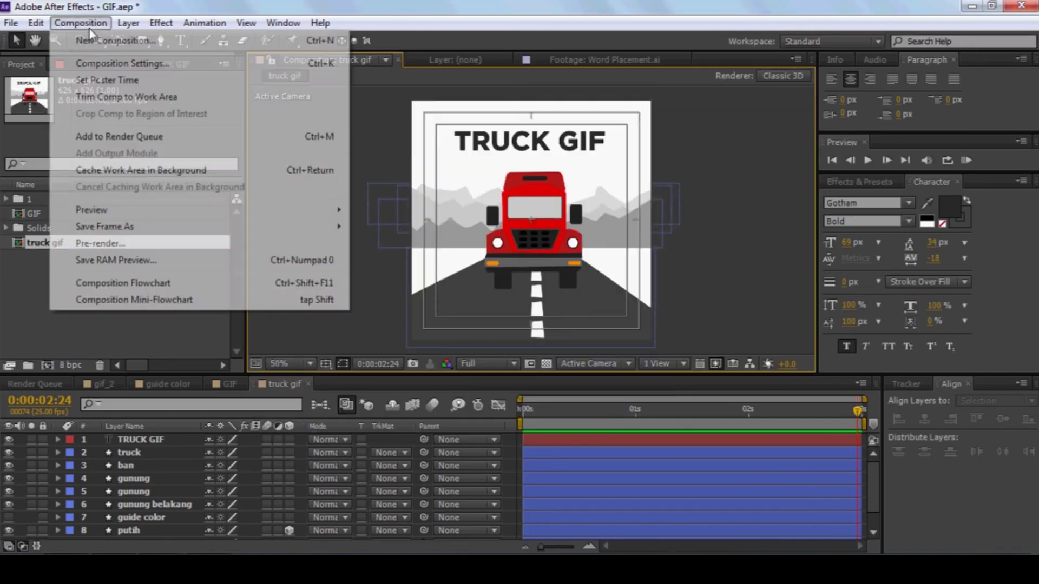
left_click(108, 133)
left_click(120, 459)
key("Delete")
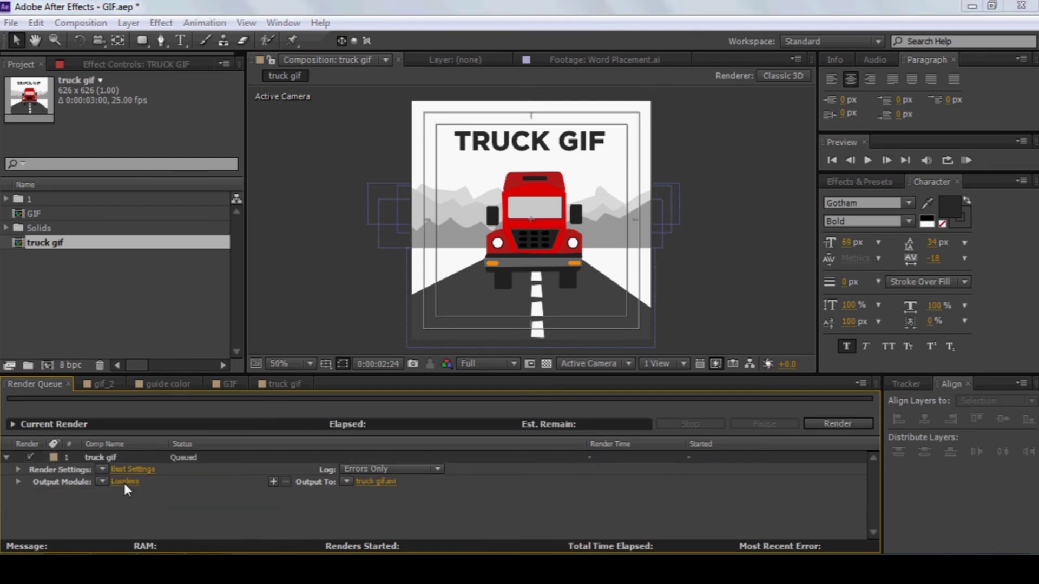
- Set the output module format to H.264
left_click(128, 482)
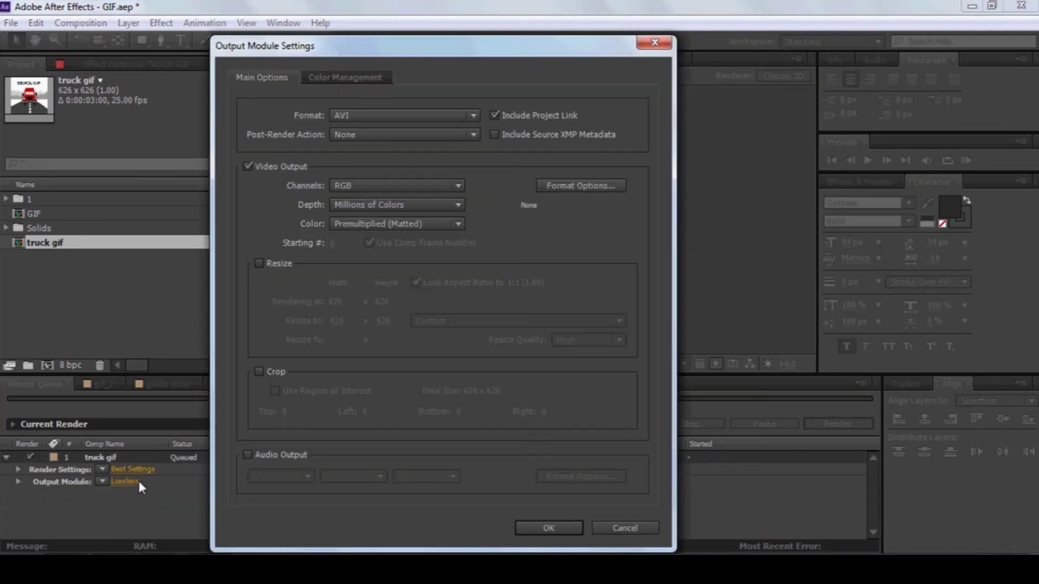
left_click(400, 116)
left_click(366, 217)
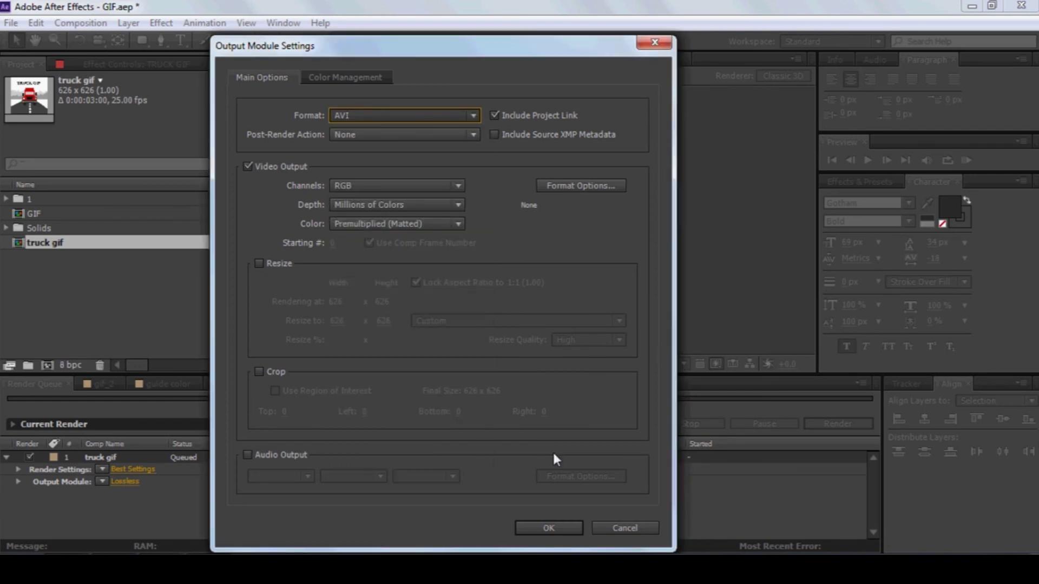
left_click(548, 527)
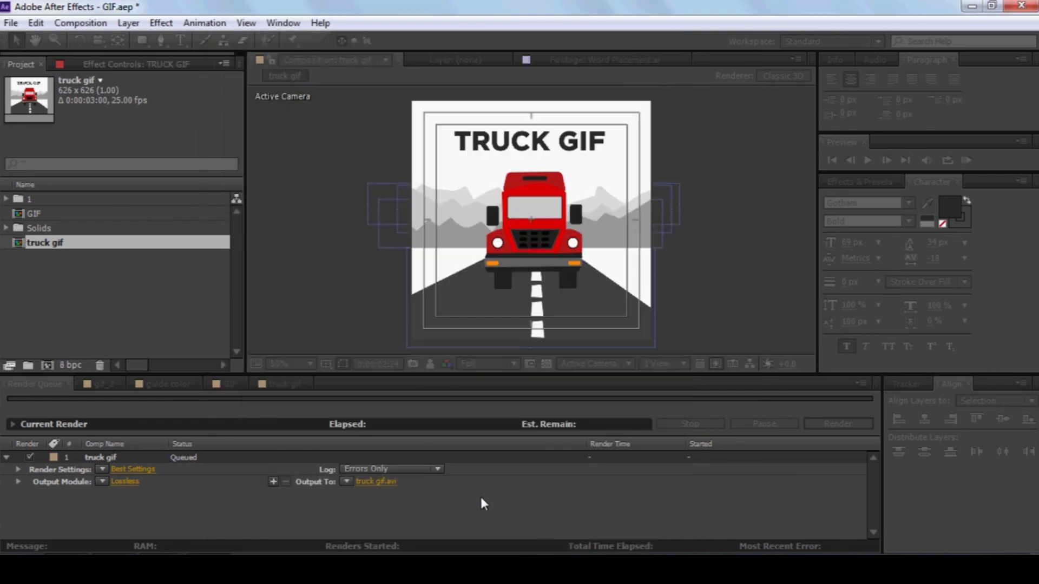
- Save the output to a new 'truck gif' folder in Videos and start rendering
left_click(372, 481)
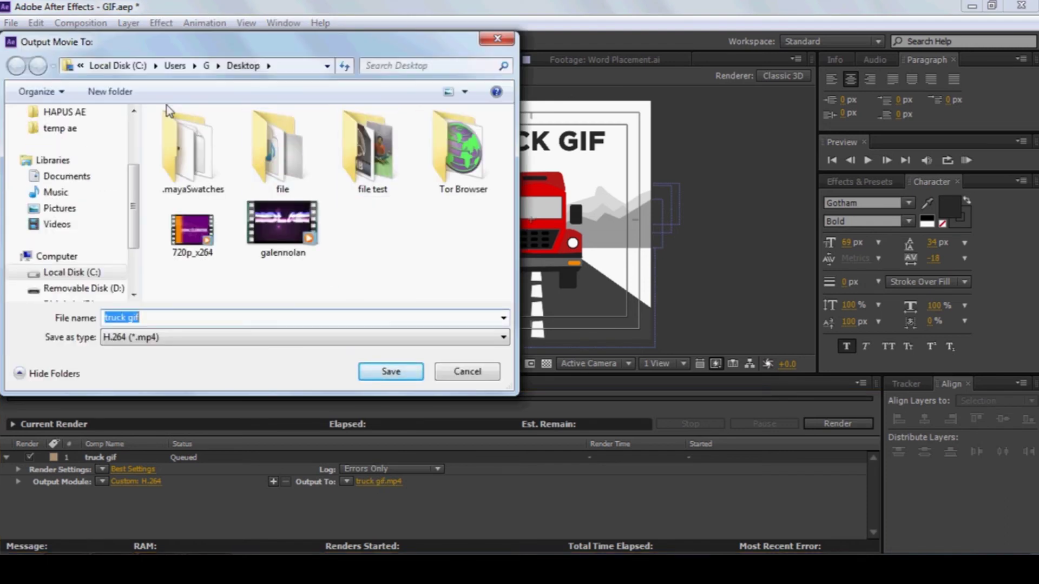
left_click(64, 209)
left_click(64, 224)
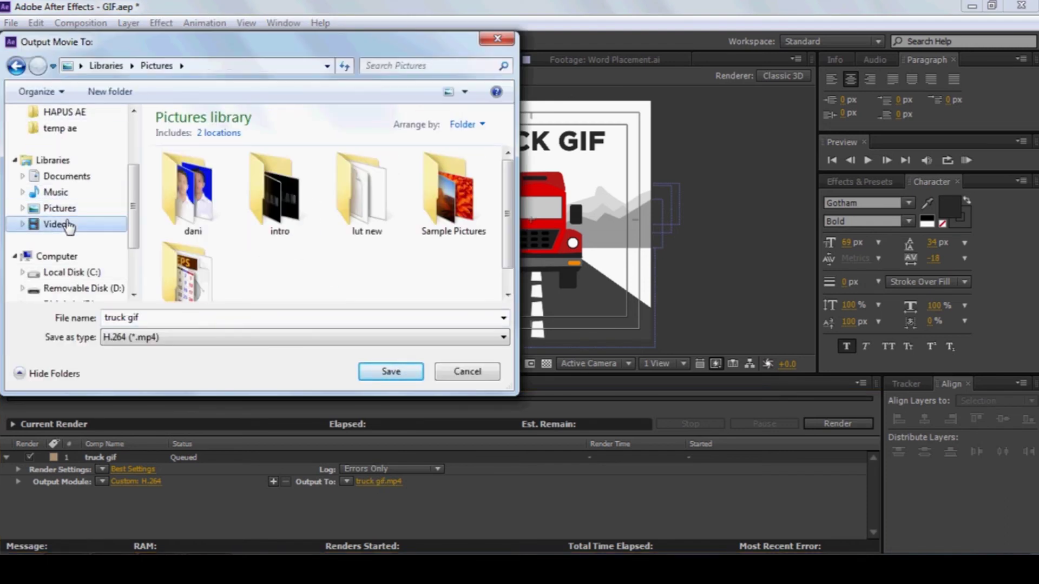
left_click(361, 297)
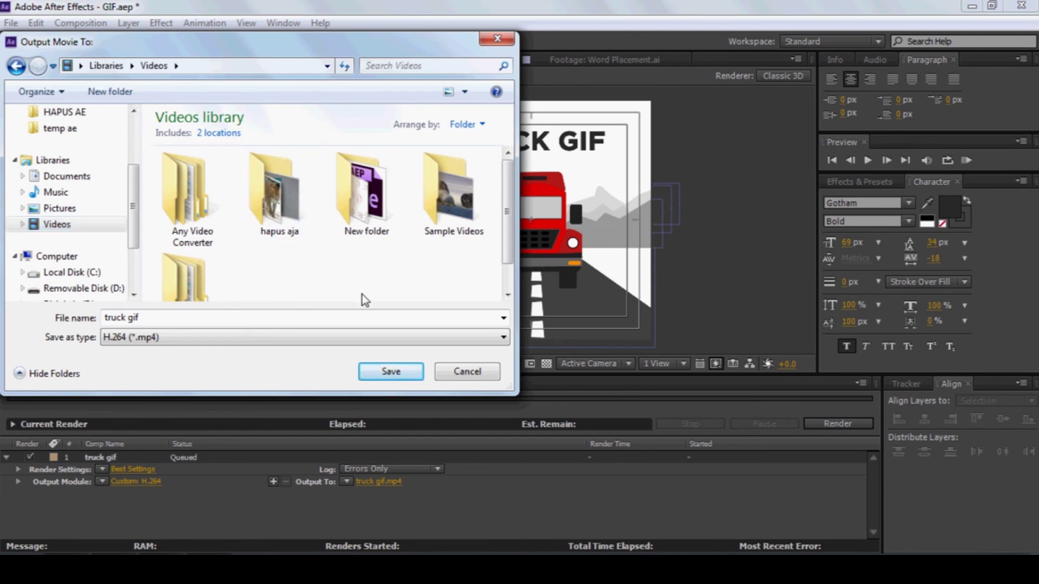
scroll(362, 297, "down", 1)
left_click(122, 92)
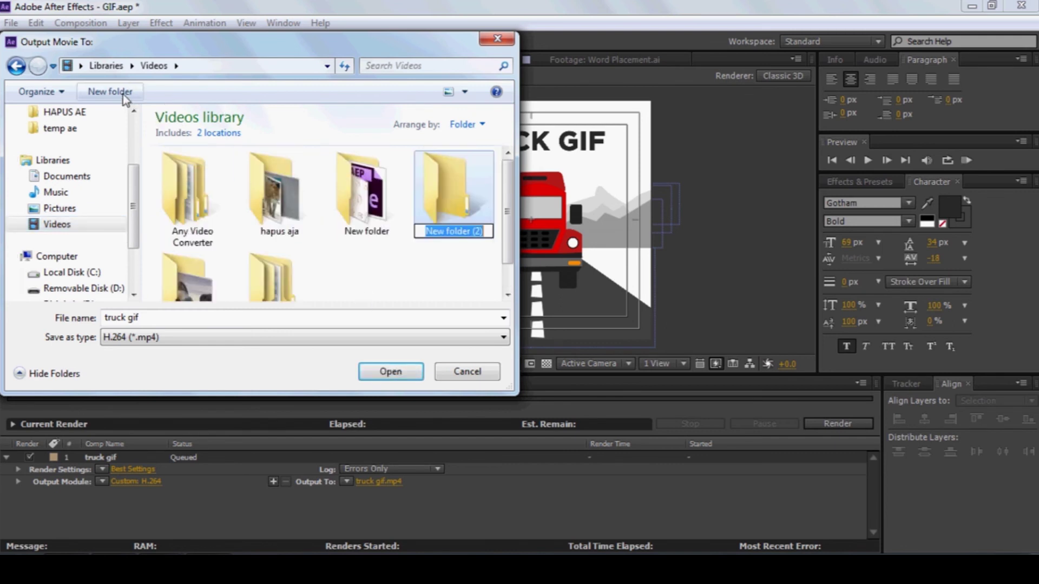
type("truck gif")
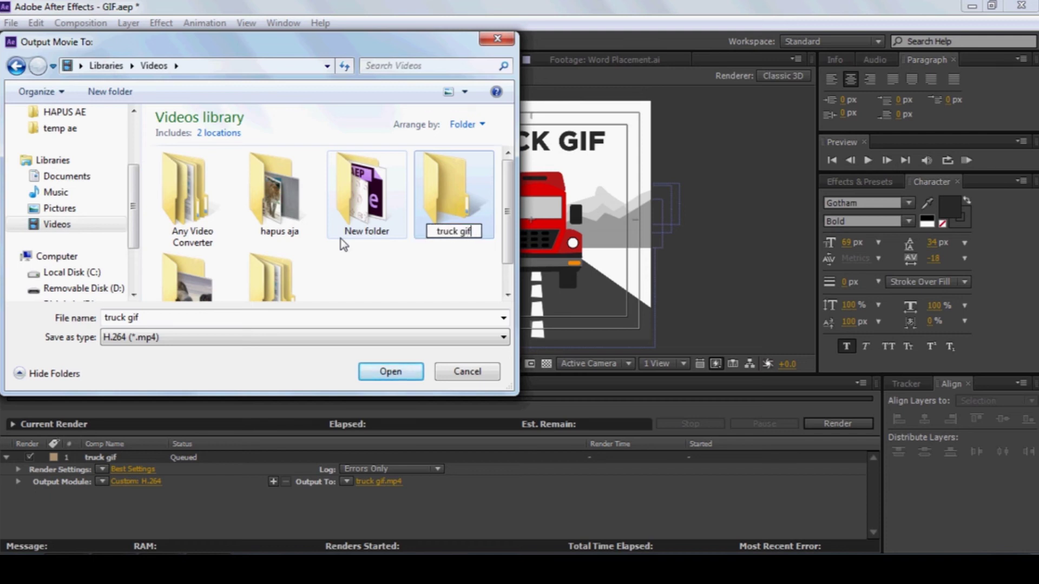
key("Return")
key("Return")
left_click(392, 371)
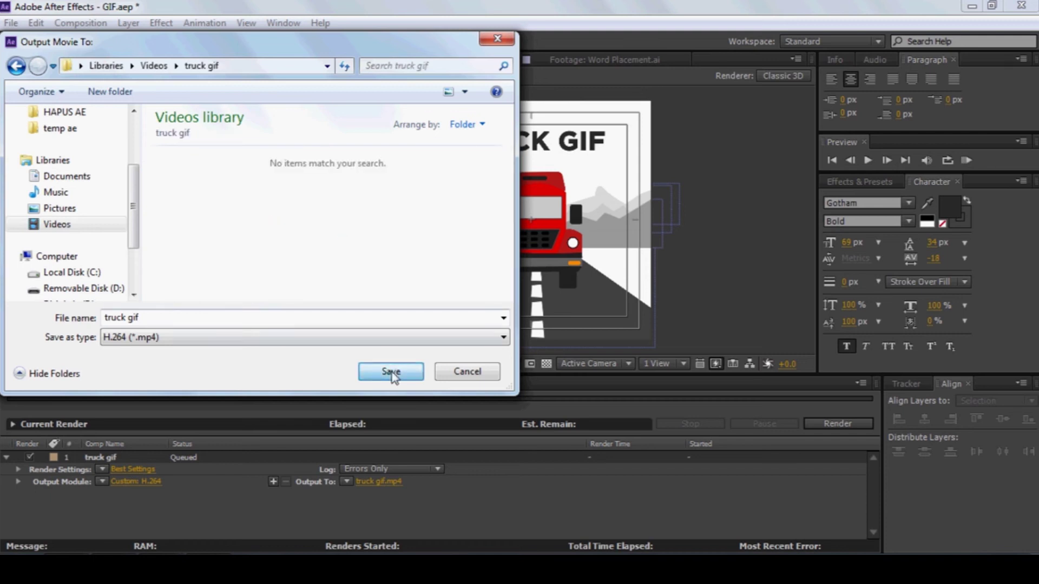
left_click(821, 425)
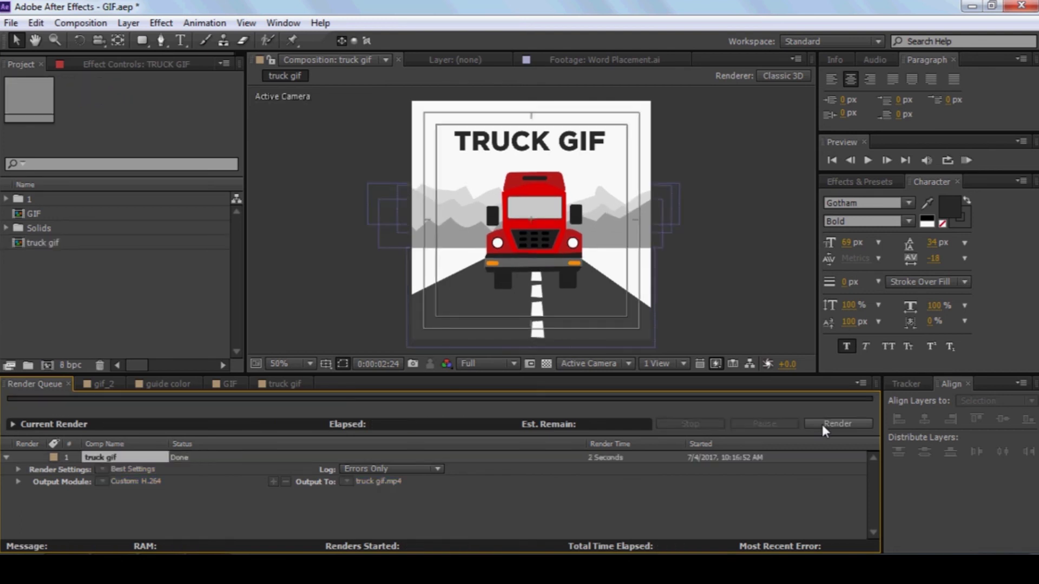
- Save the project, then open GIPHY's upload page and browse for a file
key("ctrl+s")
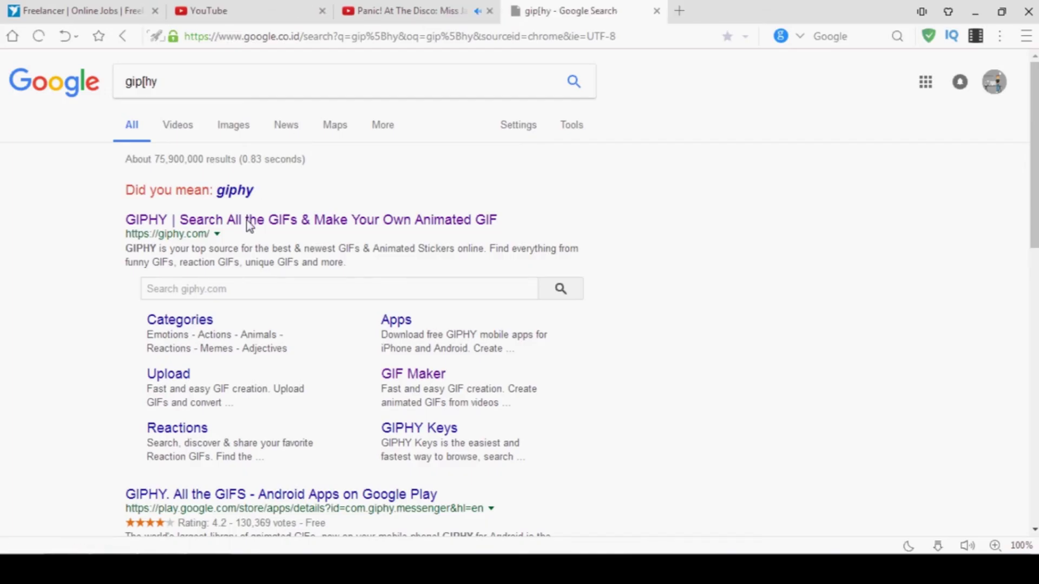
left_click(292, 219)
left_click(677, 82)
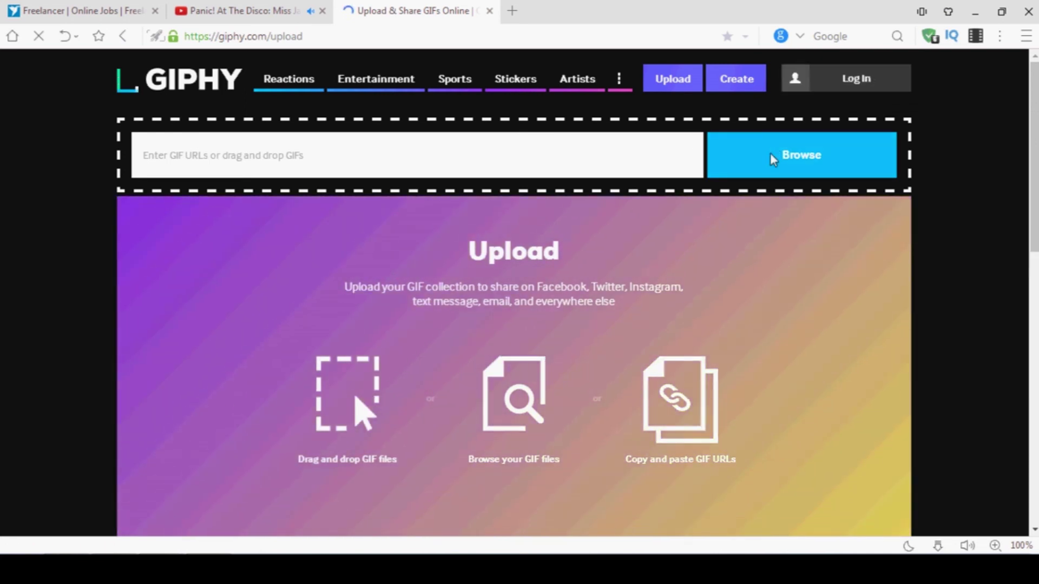
left_click(769, 156)
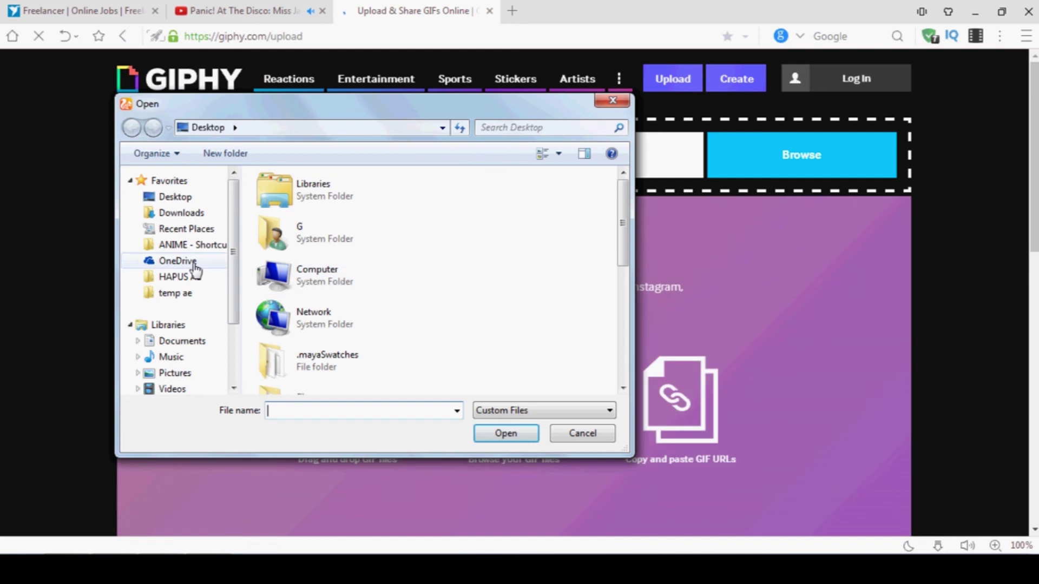
- Go to Videos > truck gif and choose the truck gif video
scroll(195, 276, "down", 3)
scroll(192, 287, "up", 3)
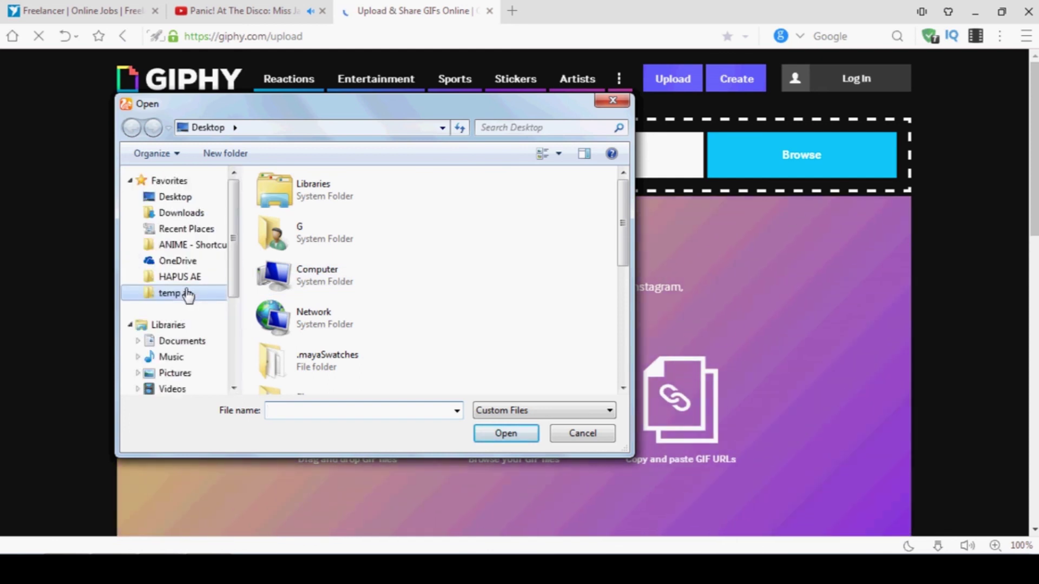
left_click(186, 294)
scroll(184, 303, "down", 3)
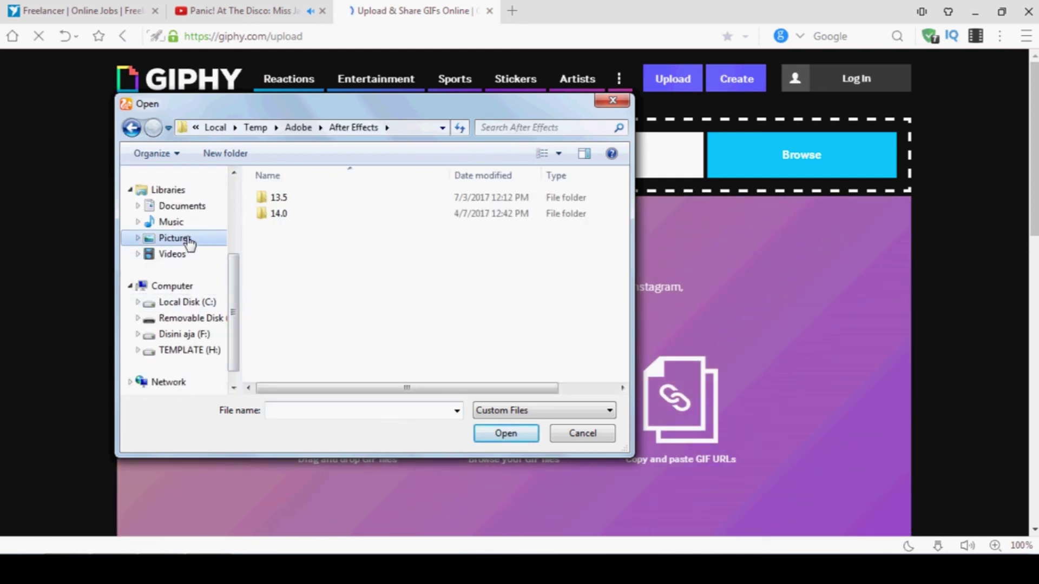
left_click(187, 239)
left_click(176, 254)
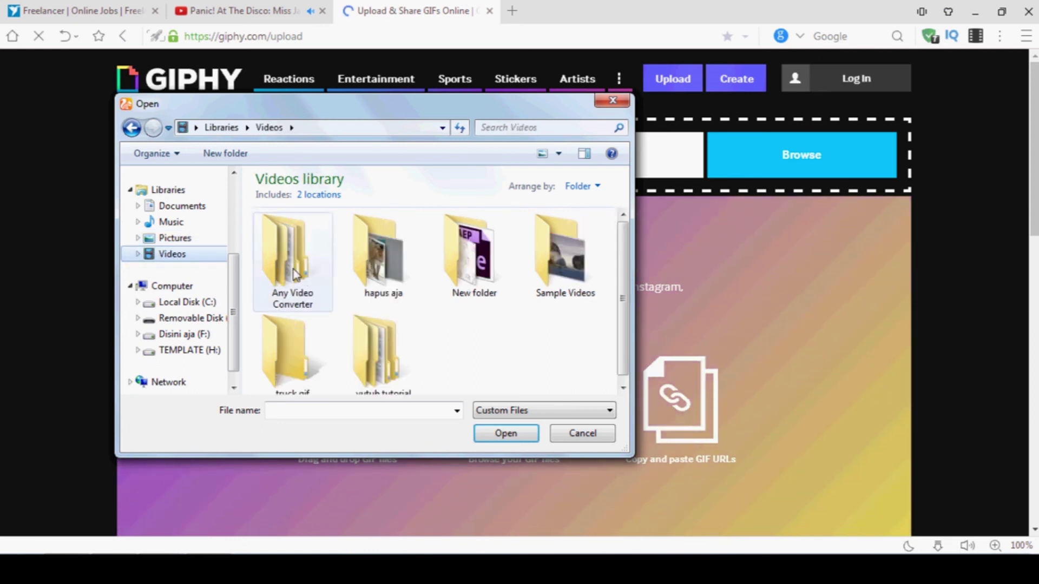
double_click(286, 351)
left_click(311, 273)
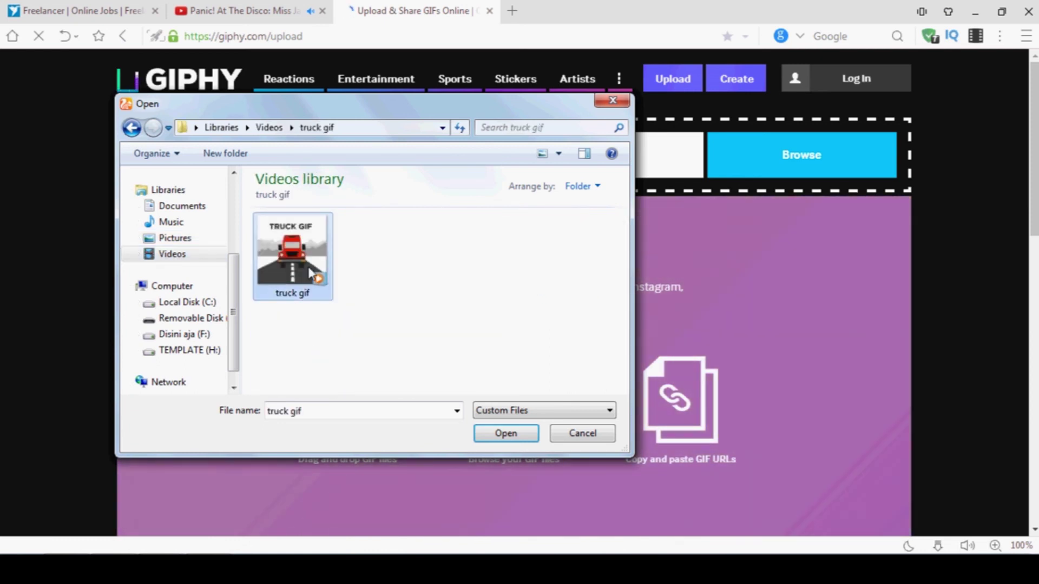
double_click(311, 273)
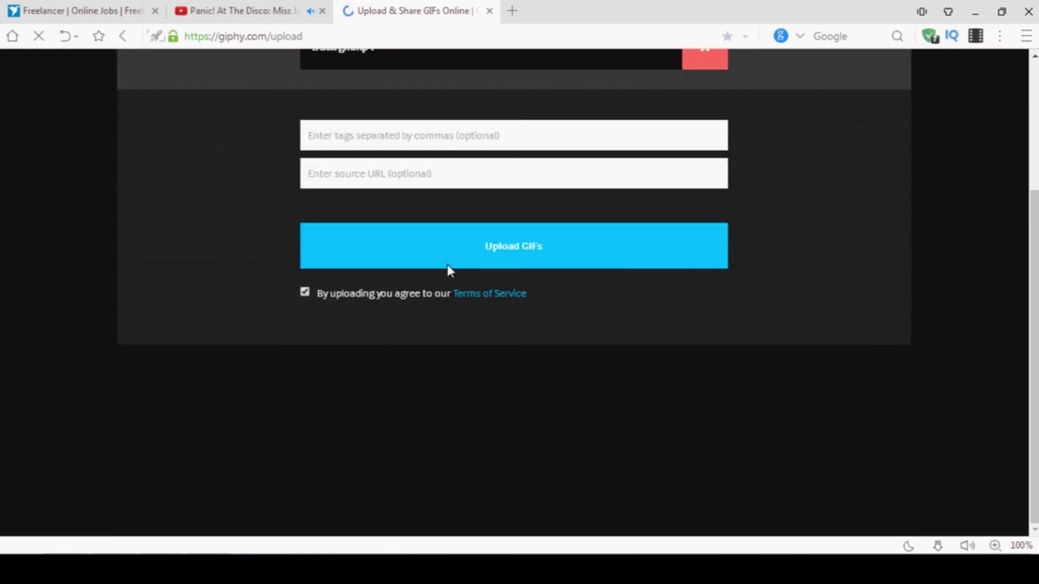
- Upload the truck gif video, download the Social GIF, and open its download folder
left_click(487, 259)
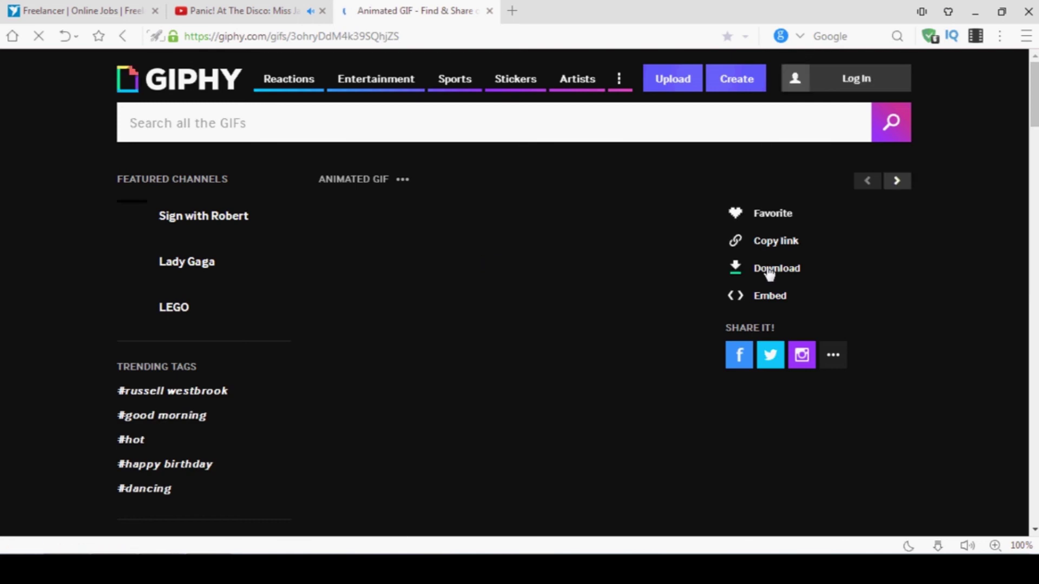
left_click(742, 273)
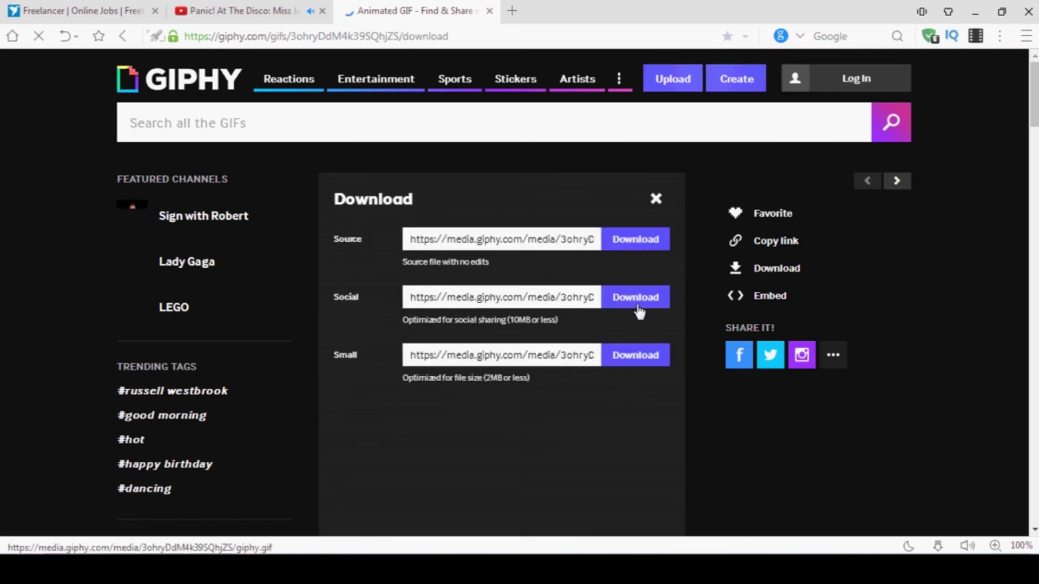
left_click(648, 302)
left_click(894, 171)
left_click(896, 261)
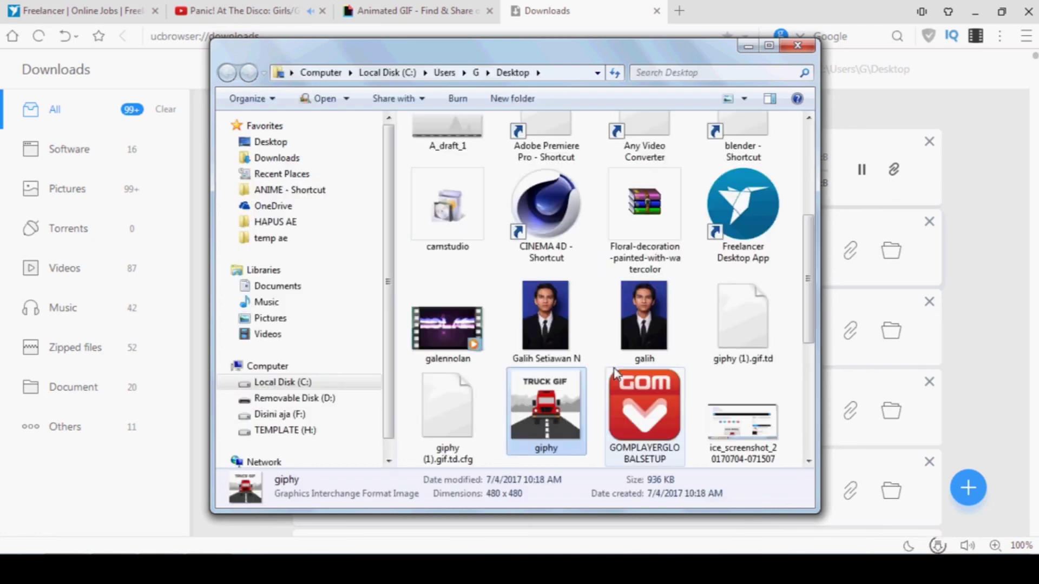
- Rename giphy.gif to 'truck gif jadi'
right_click(563, 428)
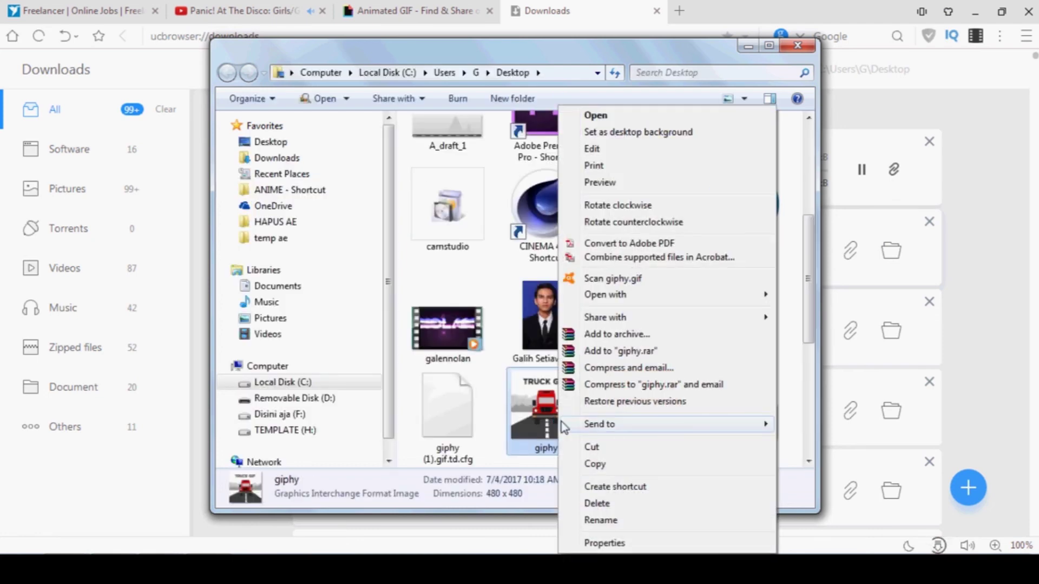
left_click(601, 520)
type("truck gif jadi")
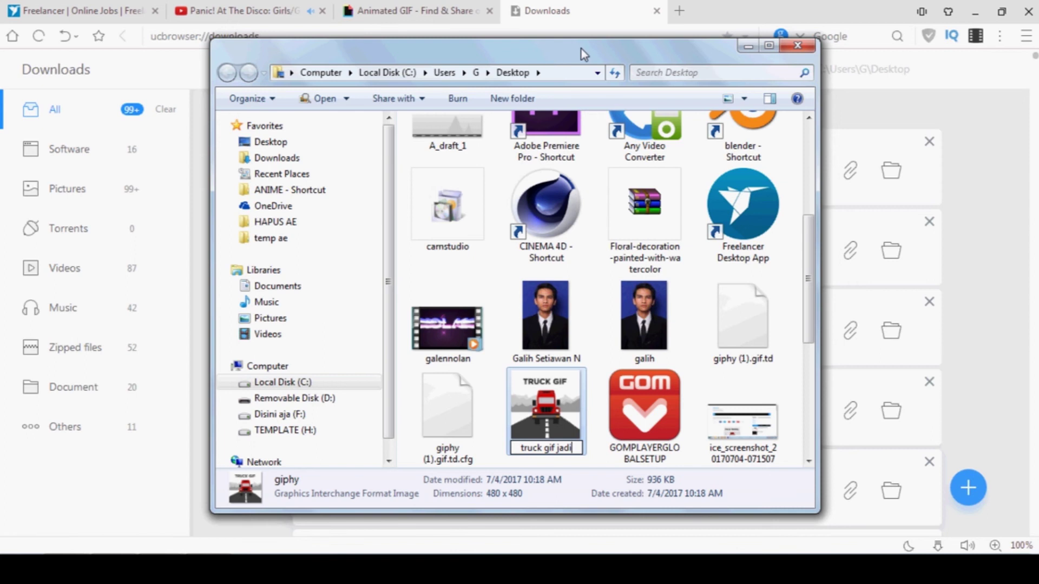
- Drag truck gif jadi.gif onto the browser tab bar to preview it
left_click_drag(574, 58, 565, 64)
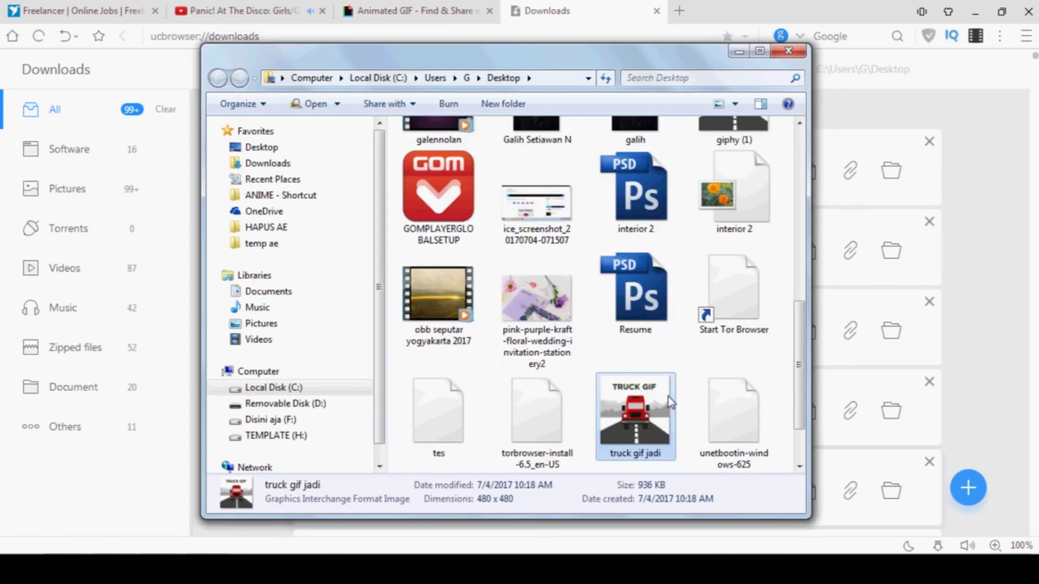
left_click_drag(671, 401, 495, 431)
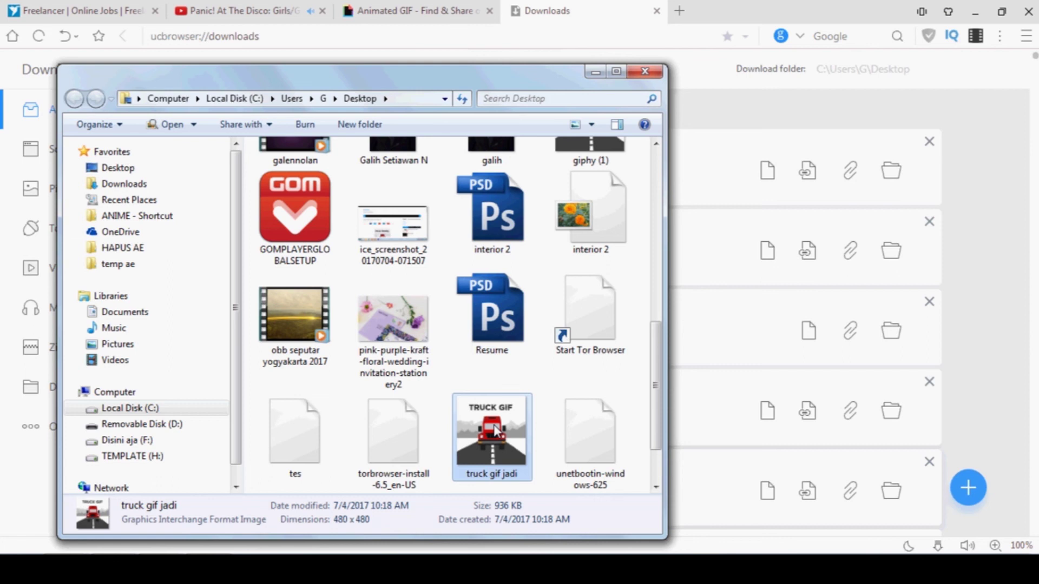
mouse_move(661, 11)
left_mouse_down()
mouse_move(705, 31)
mouse_move(678, 11)
left_mouse_up()
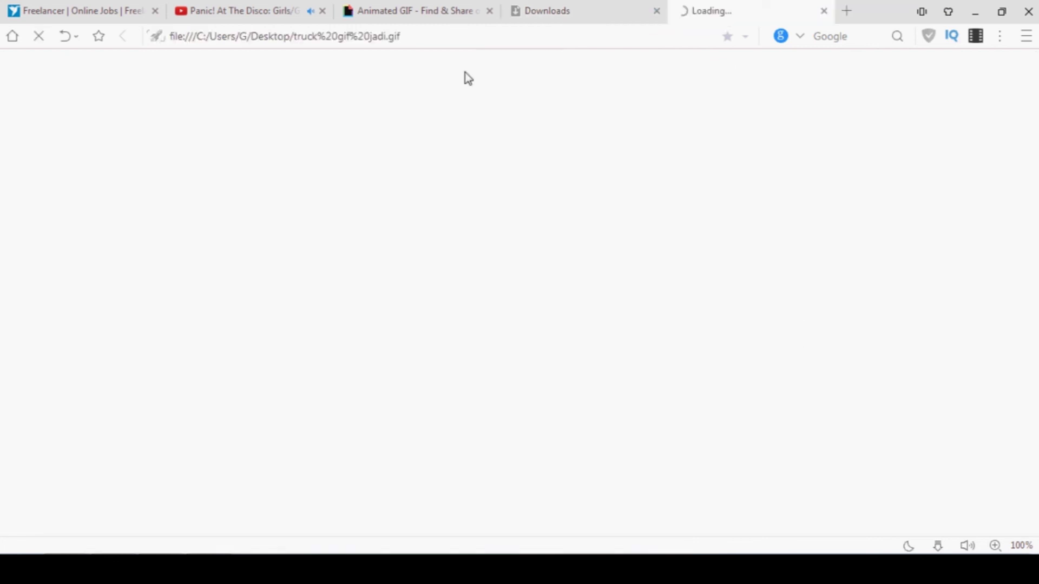